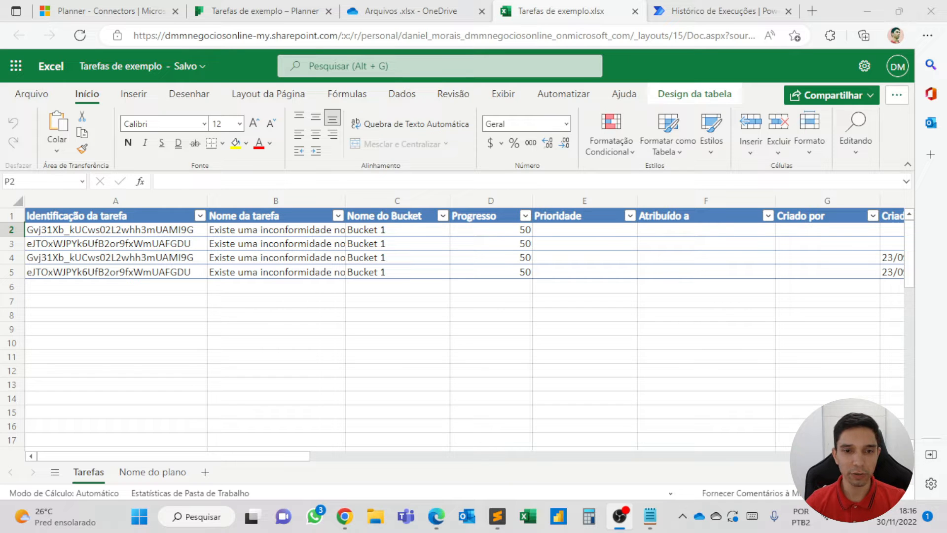
Look through all the task table columns on the Tarefas sheet, including Concluído em and the checklist columns
{"action": "left_click_drag", "start_coordinate": [284, 456], "coordinate": [503, 382]}
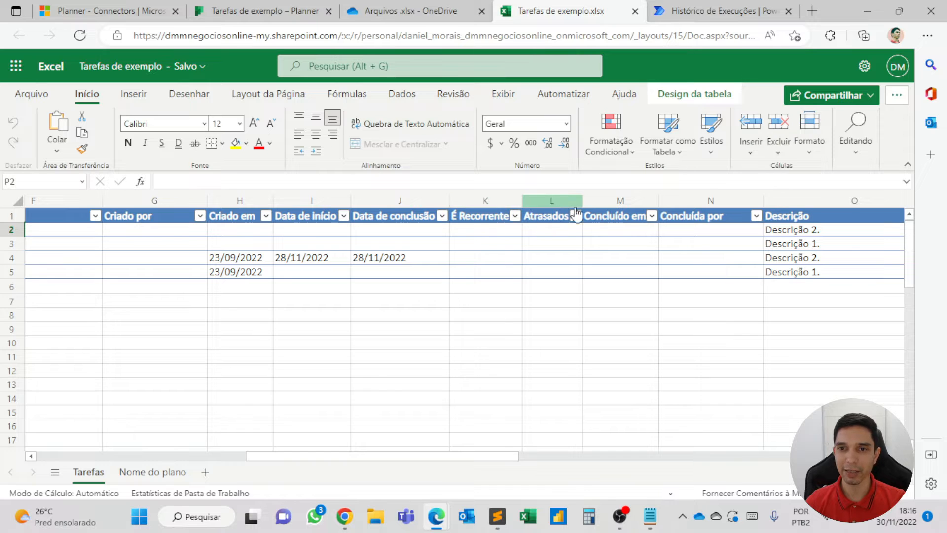
{"action": "left_click", "coordinate": [632, 202]}
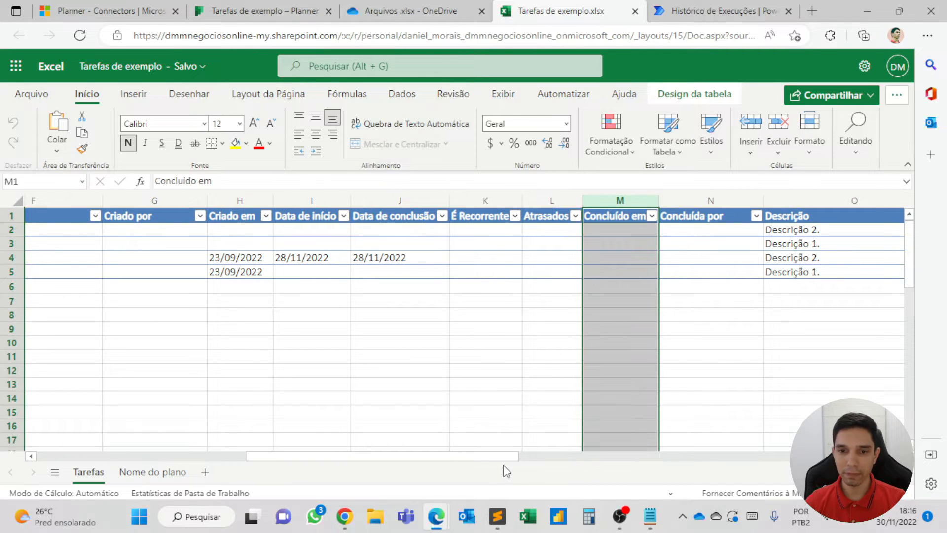
{"action": "left_click_drag", "start_coordinate": [505, 459], "coordinate": [661, 458]}
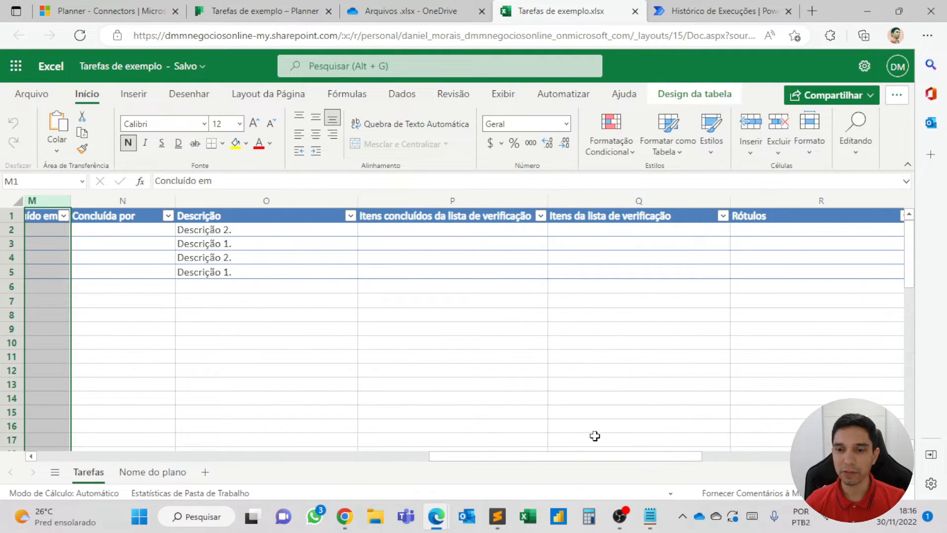
{"action": "left_click_drag", "start_coordinate": [596, 460], "coordinate": [182, 466]}
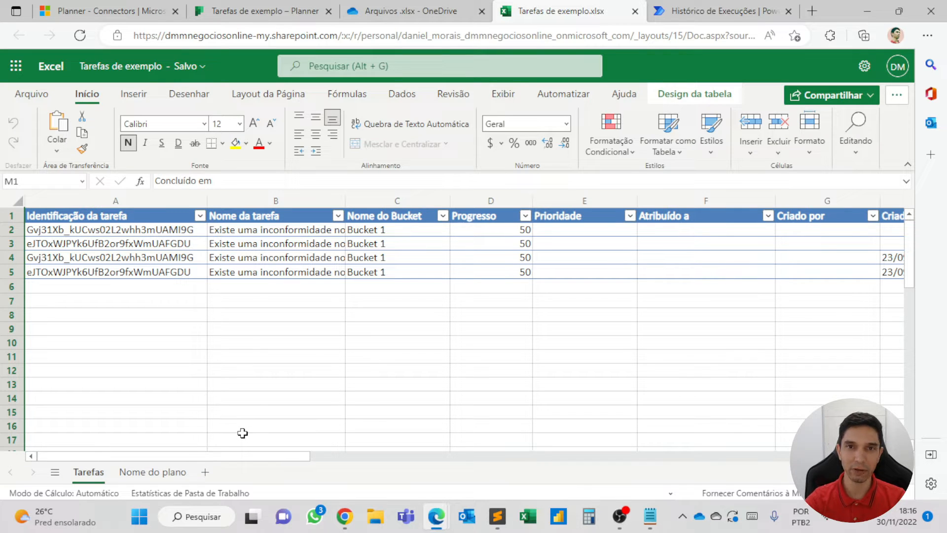
Switch to Power Automate, open the Exportar tarefas do Planner flow for editing and collapse the LoopTarefas loop
{"action": "left_click", "coordinate": [680, 10]}
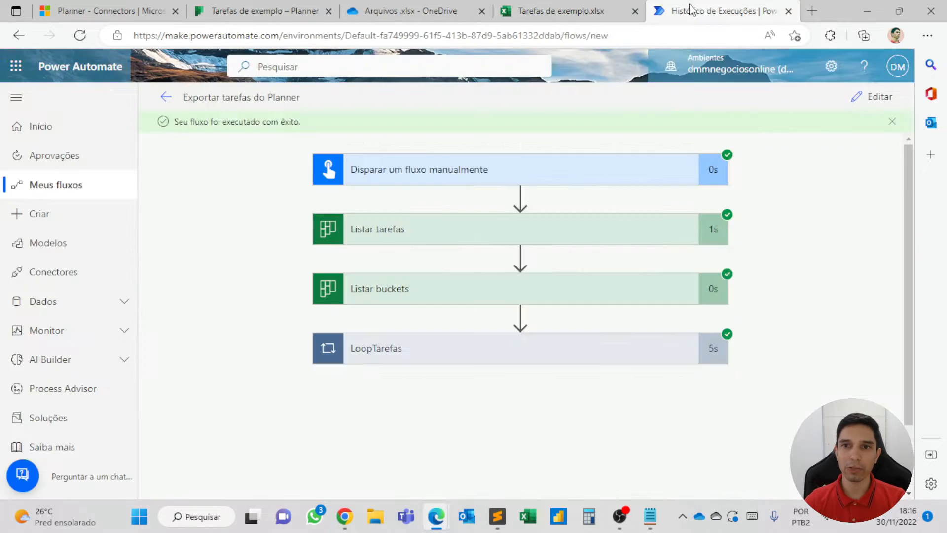
{"action": "left_click", "coordinate": [858, 97]}
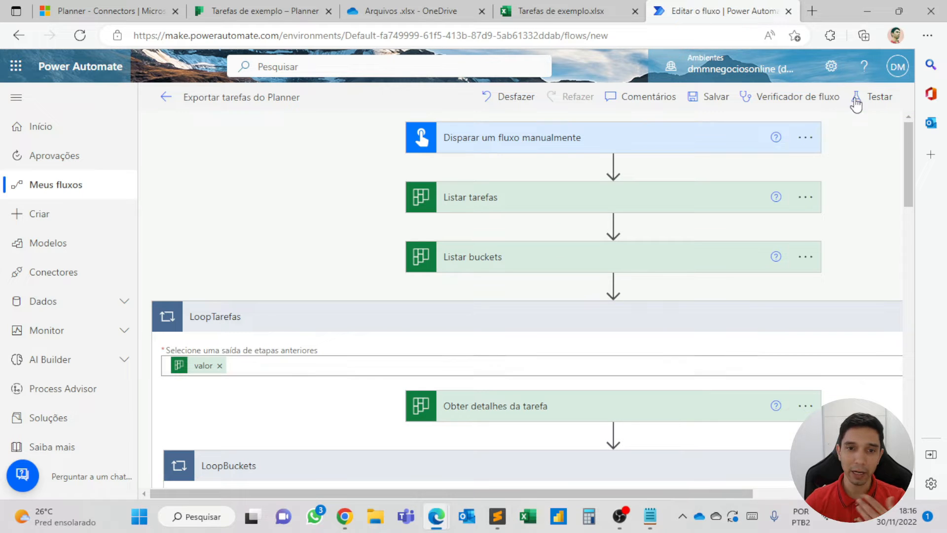
{"action": "left_click", "coordinate": [611, 321]}
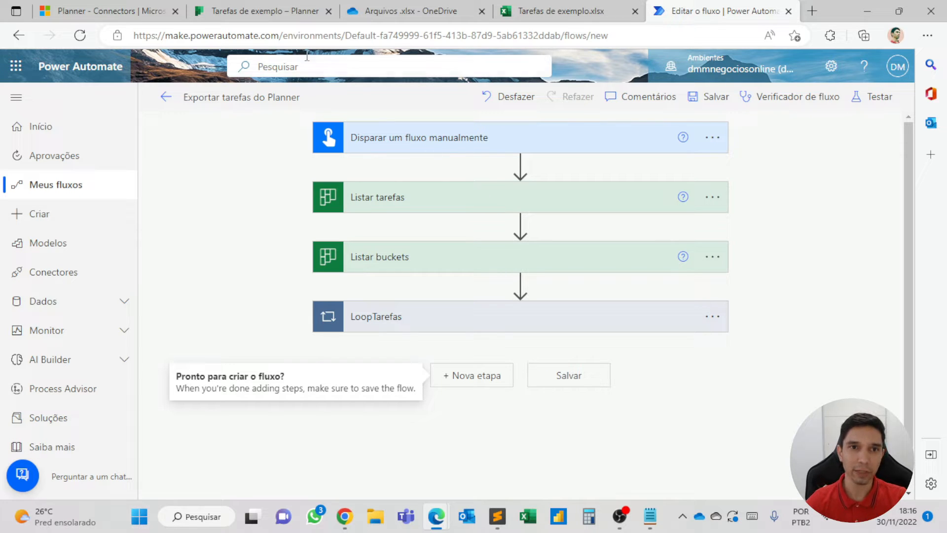
In Planner, assign a second person to the task "Existe uma inconformidade no item 3 do Formulário de Exemplo" and close its details
{"action": "left_click", "coordinate": [251, 12]}
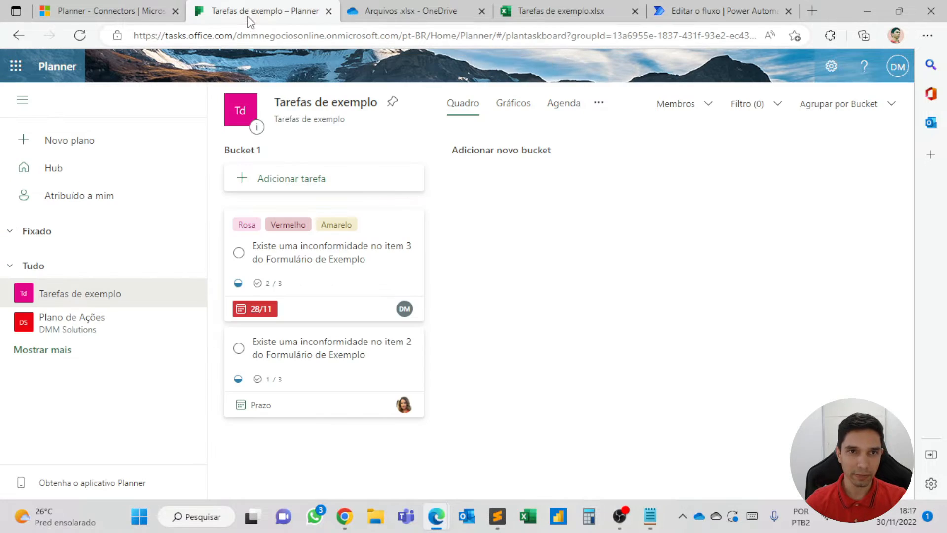
{"action": "left_click", "coordinate": [374, 225]}
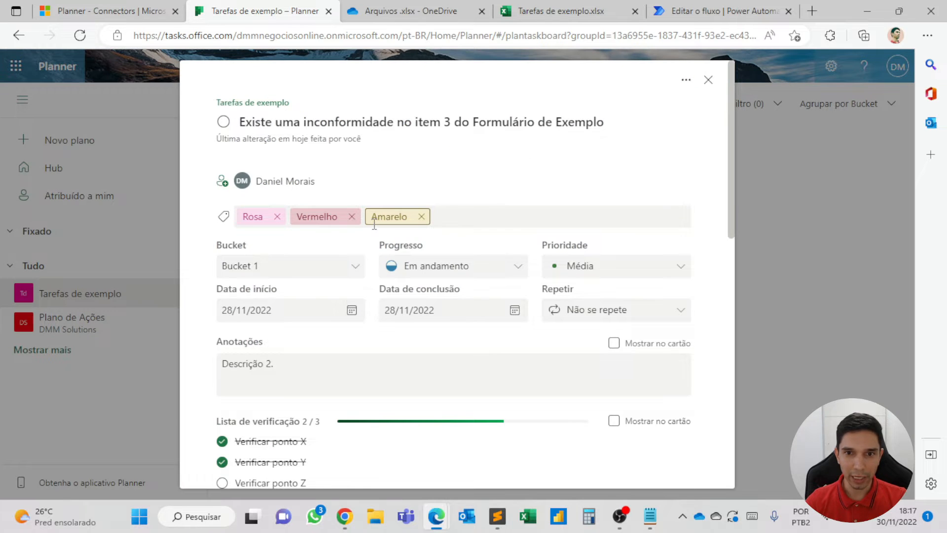
{"action": "left_click", "coordinate": [329, 189]}
{"action": "left_click", "coordinate": [316, 330]}
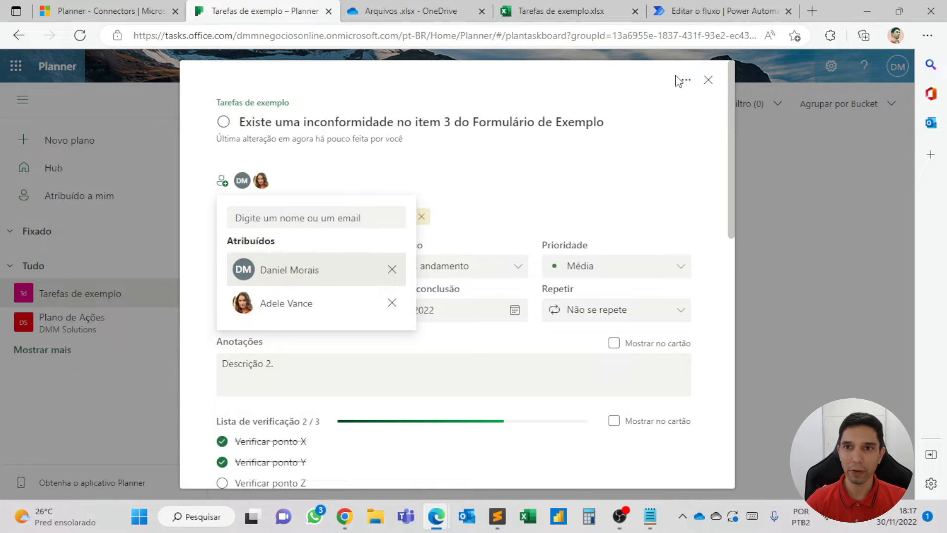
{"action": "left_click", "coordinate": [709, 83]}
Back in Power Automate, open the 30/11/2022 18:12:42 run of the Exportar tarefas do Planner flow
{"action": "left_click", "coordinate": [573, 7]}
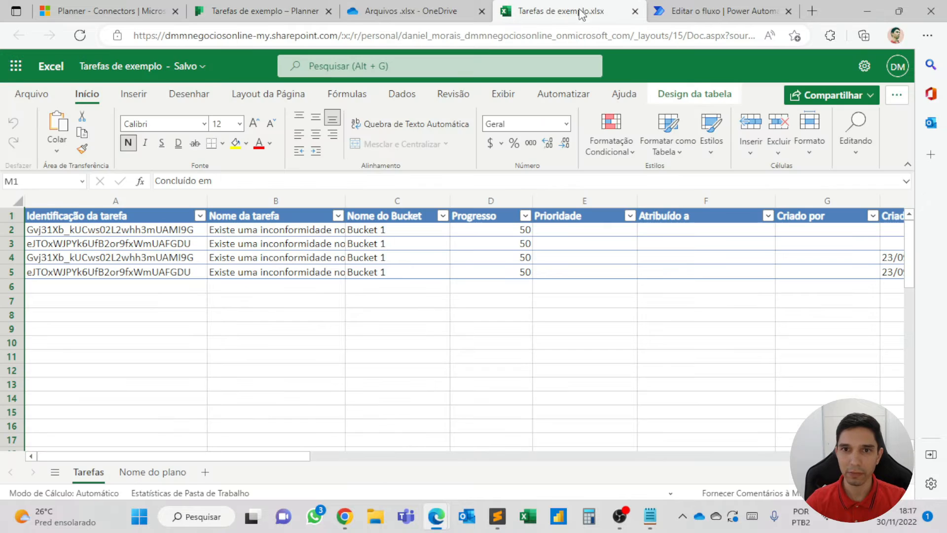
{"action": "left_click", "coordinate": [720, 11]}
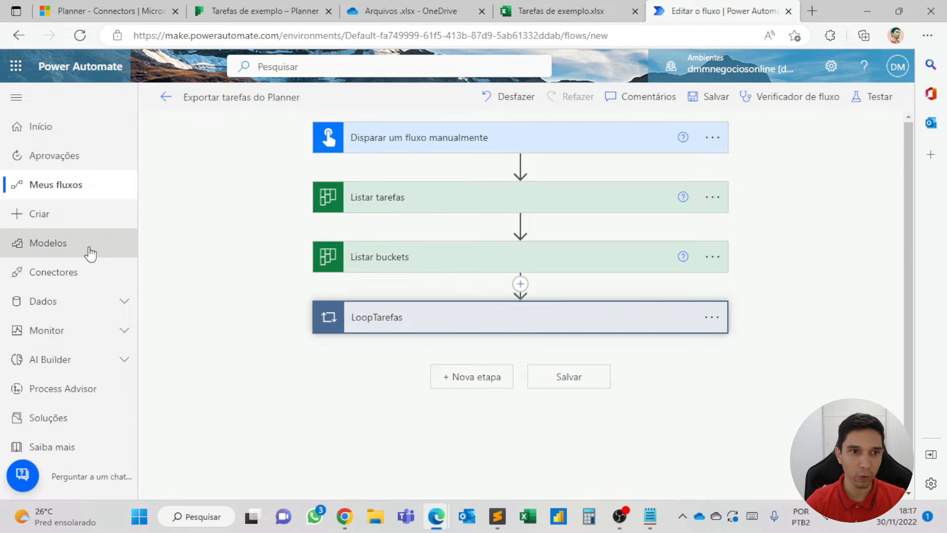
{"action": "left_click", "coordinate": [70, 194]}
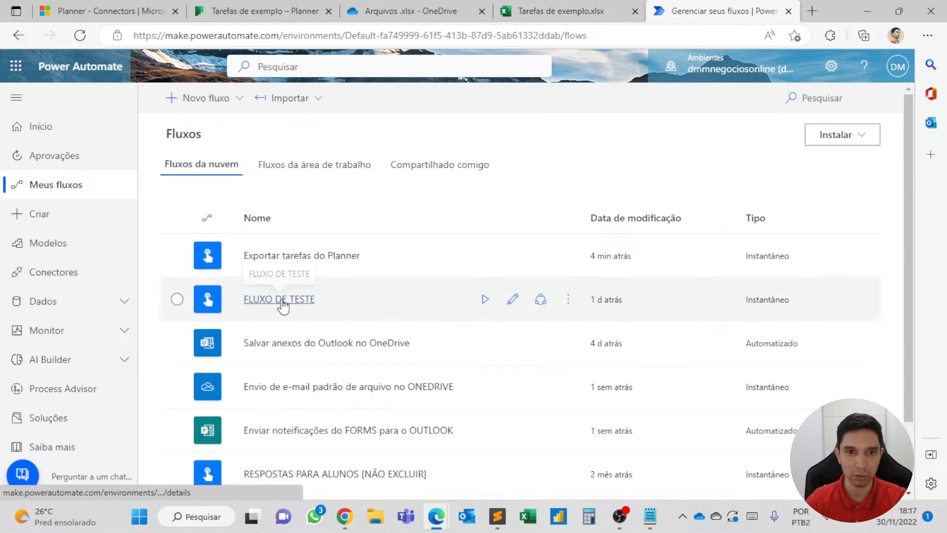
{"action": "left_click", "coordinate": [296, 257]}
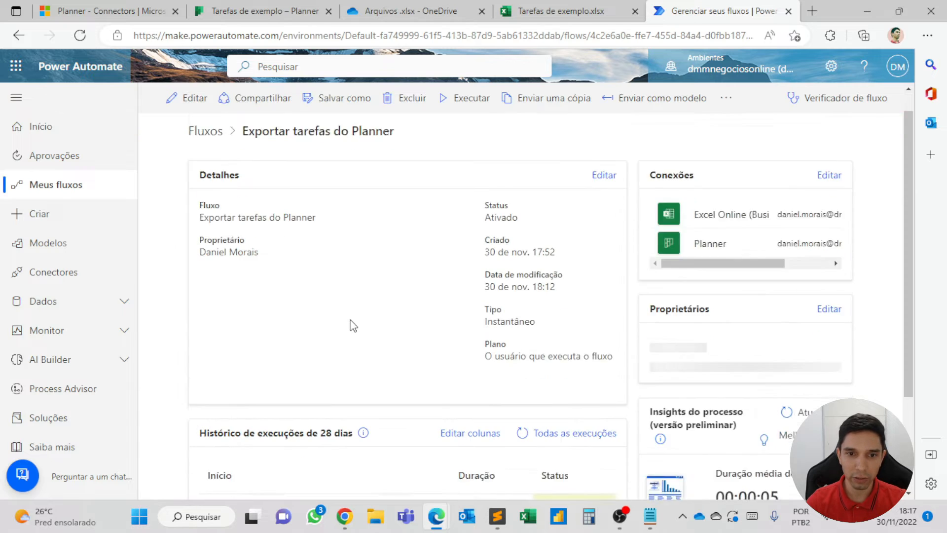
{"action": "scroll", "coordinate": [345, 340], "scroll_direction": "down", "scroll_amount": 3}
{"action": "left_click", "coordinate": [321, 377]}
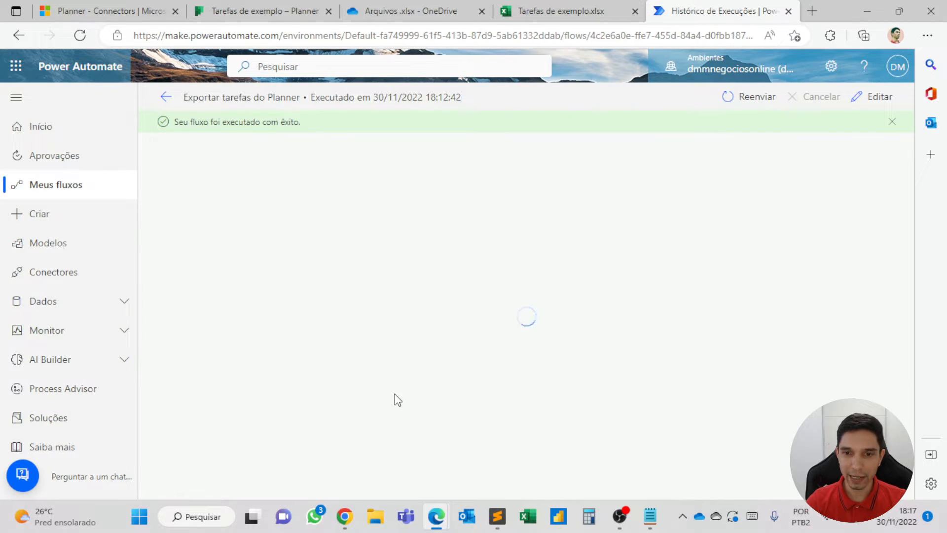
Expand the Listar tarefas action of the run and show its raw outputs
{"action": "left_click", "coordinate": [398, 242]}
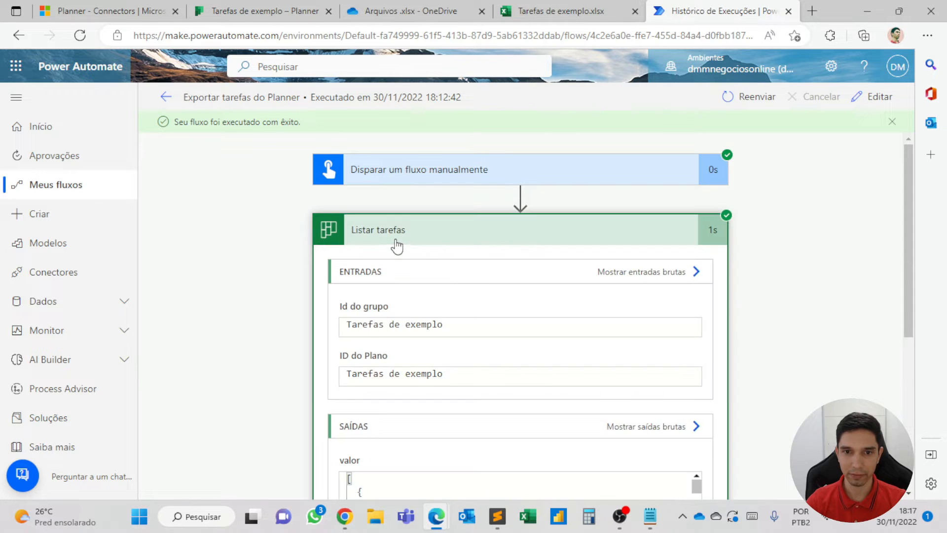
{"action": "scroll", "coordinate": [638, 217], "scroll_direction": "down", "scroll_amount": 5}
{"action": "left_click", "coordinate": [638, 212]}
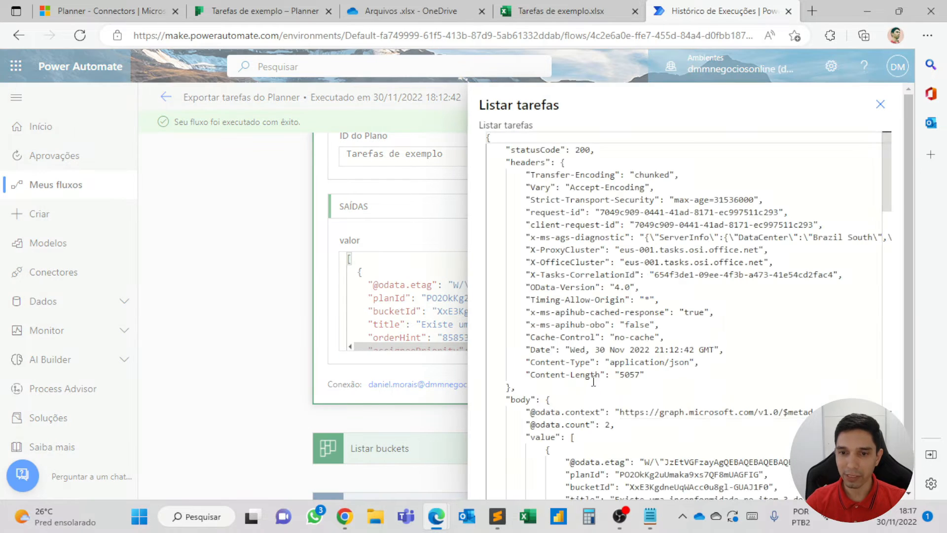
Examine the first task's fields in the Listar tarefas output body, including title and startDateTime
{"action": "scroll", "coordinate": [555, 284], "scroll_direction": "down", "scroll_amount": 1}
{"action": "scroll", "coordinate": [555, 284], "scroll_direction": "up", "scroll_amount": 1}
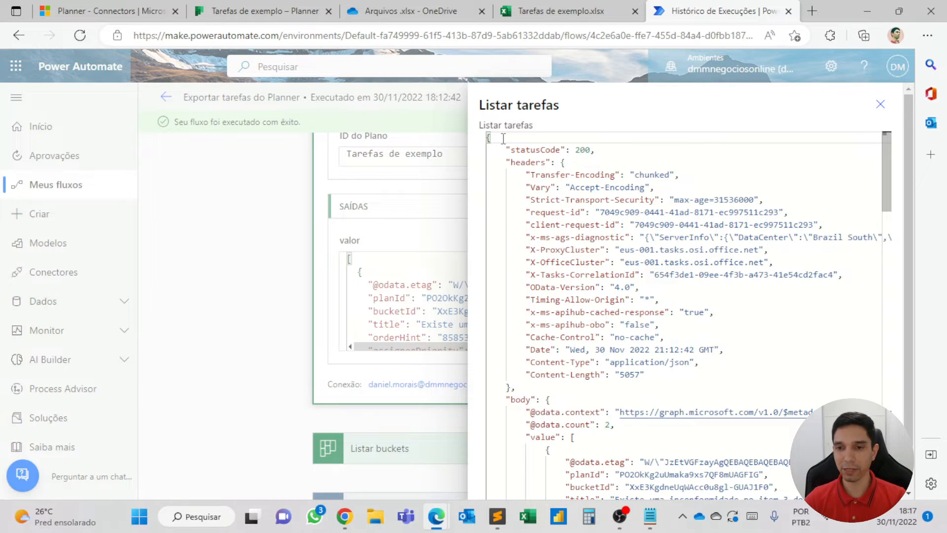
{"action": "scroll", "coordinate": [559, 176], "scroll_direction": "down", "scroll_amount": 4}
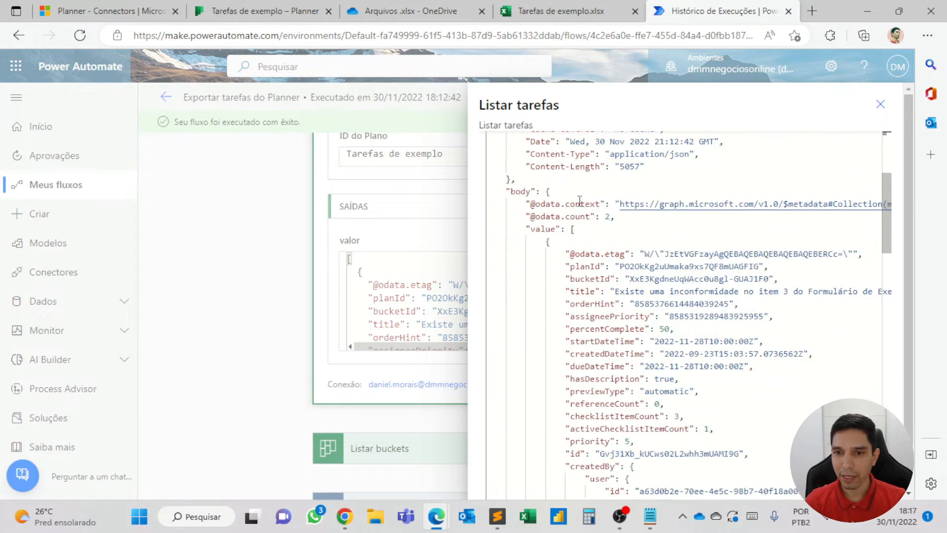
{"action": "scroll", "coordinate": [580, 199], "scroll_direction": "down", "scroll_amount": 1}
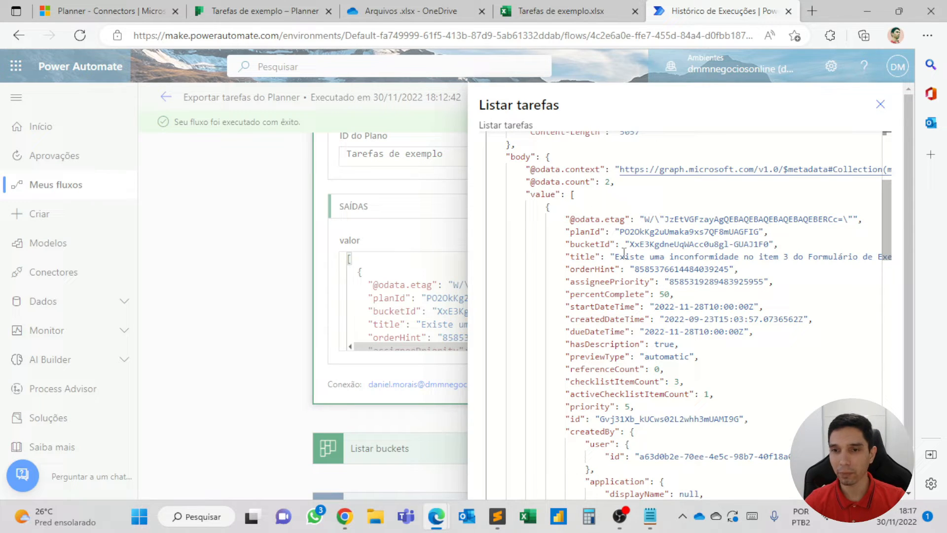
{"action": "left_click_drag", "start_coordinate": [611, 256], "coordinate": [868, 257]}
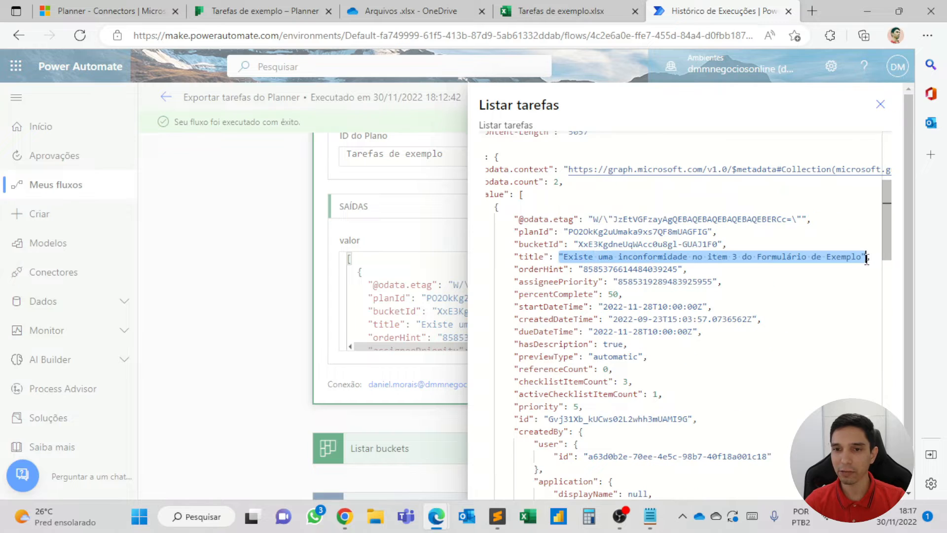
{"action": "left_click", "coordinate": [534, 257]}
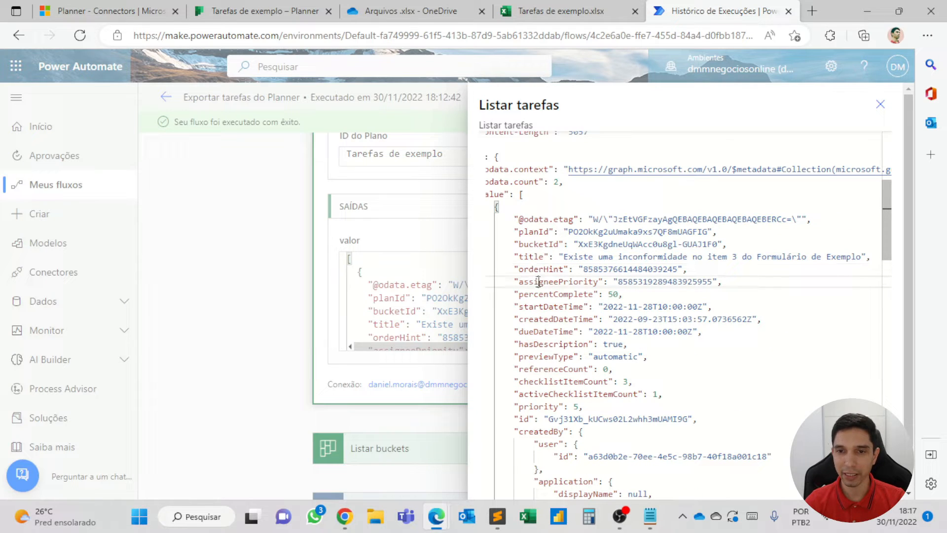
{"action": "left_click", "coordinate": [542, 306]}
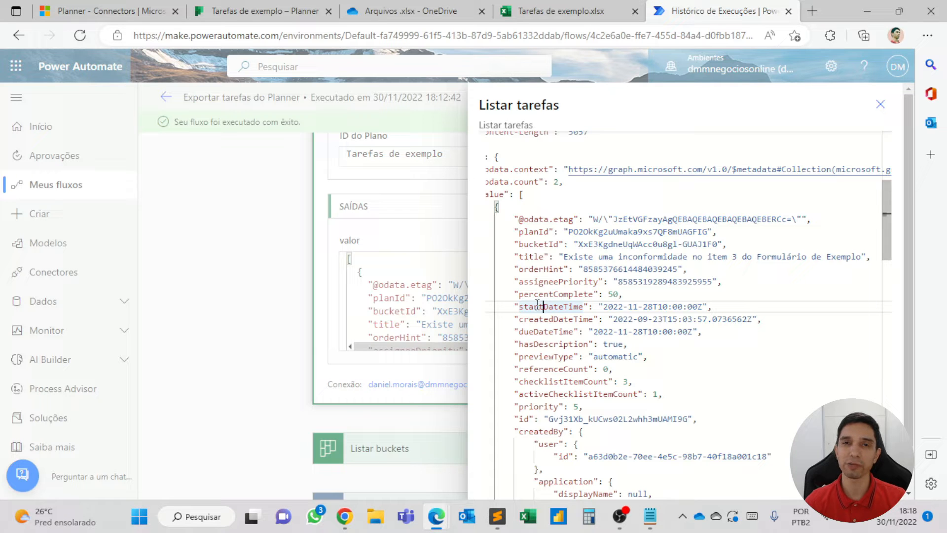
Examine the assignments block of the first task in the Listar tarefas output
{"action": "scroll", "coordinate": [560, 269], "scroll_direction": "down", "scroll_amount": 7}
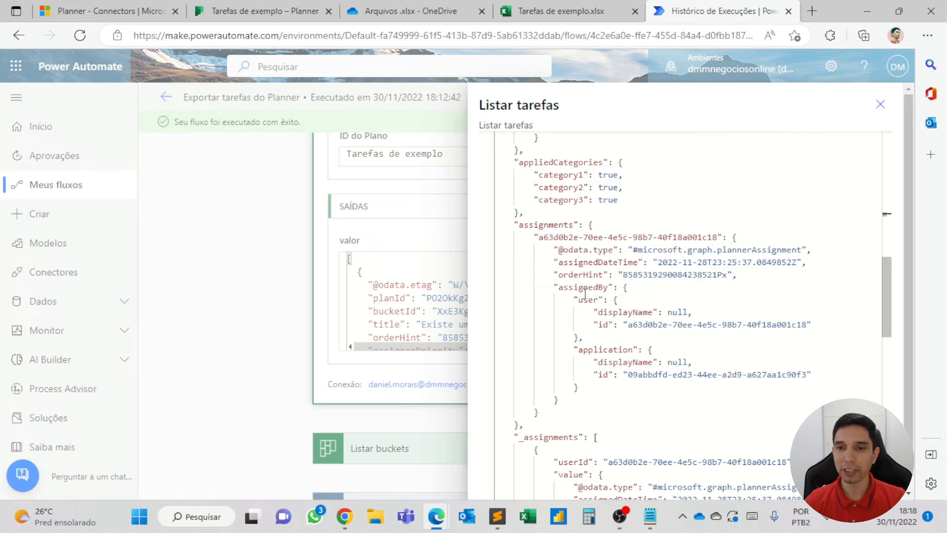
{"action": "left_click_drag", "start_coordinate": [514, 225], "coordinate": [593, 239]}
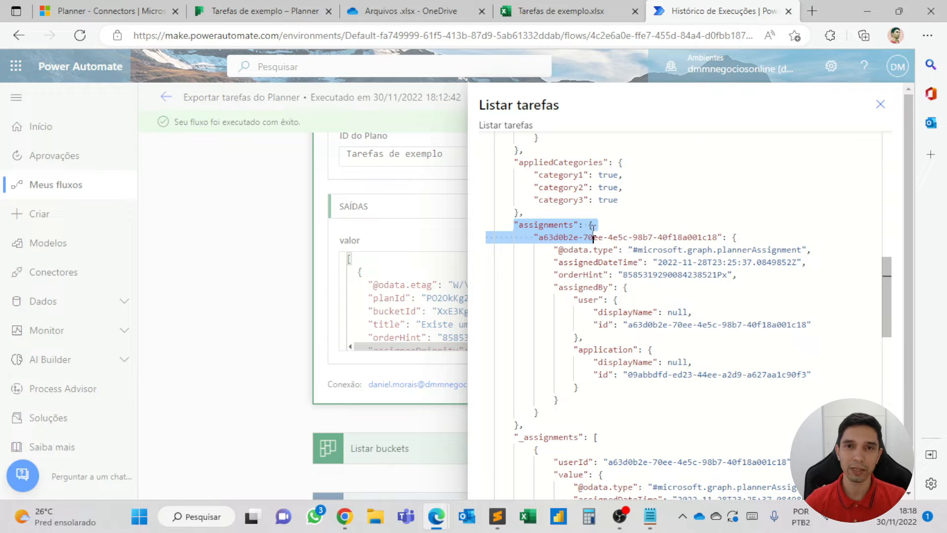
{"action": "scroll", "coordinate": [597, 231], "scroll_direction": "down", "scroll_amount": 1}
{"action": "left_click", "coordinate": [598, 227]}
{"action": "left_click_drag", "start_coordinate": [515, 190], "coordinate": [603, 240]}
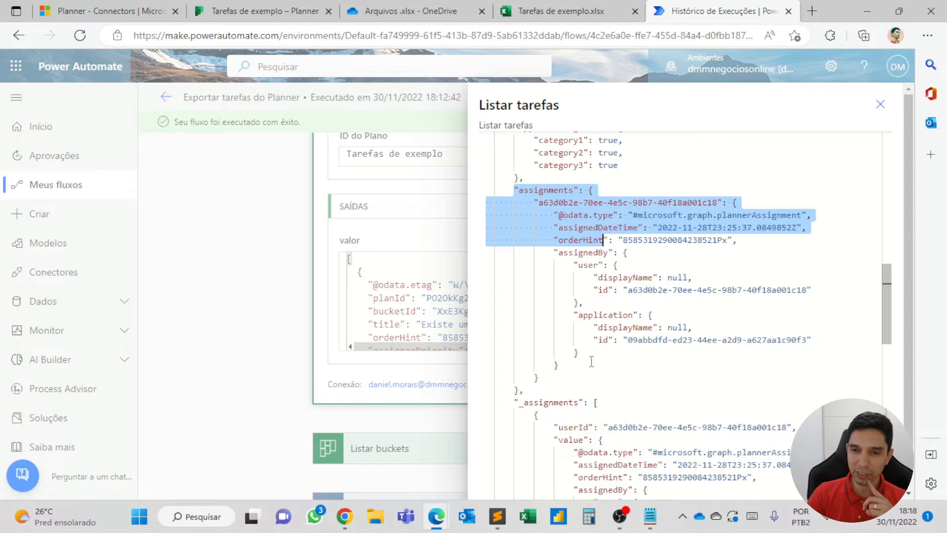
Check the displayName and id of the user under assignedBy in the task's assignments
{"action": "left_click_drag", "start_coordinate": [594, 277], "coordinate": [693, 280]}
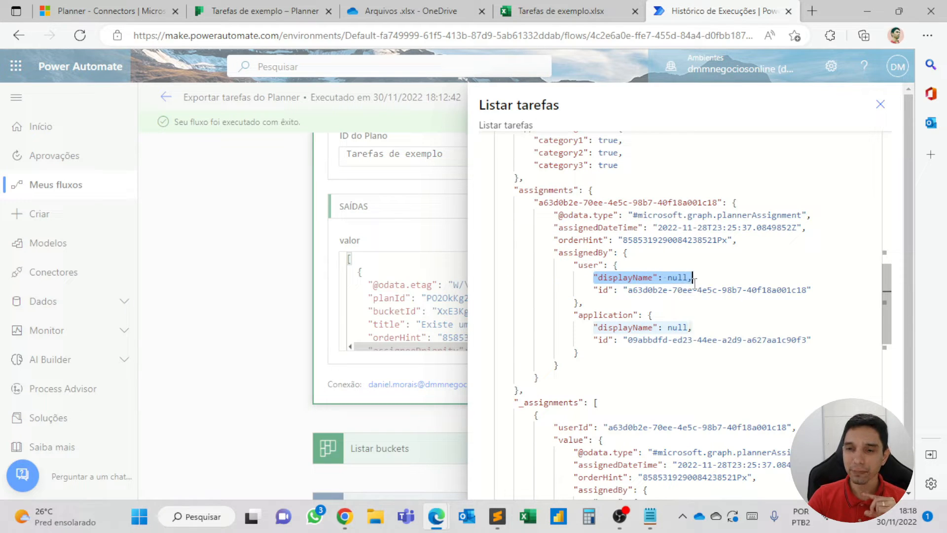
{"action": "double_click", "coordinate": [676, 278]}
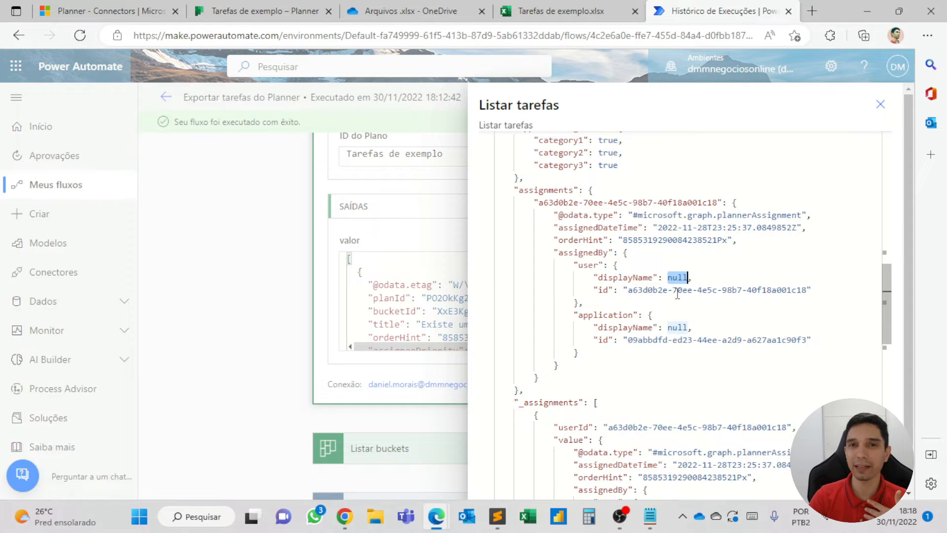
{"action": "double_click", "coordinate": [602, 290]}
{"action": "left_click_drag", "start_coordinate": [626, 290], "coordinate": [749, 290]}
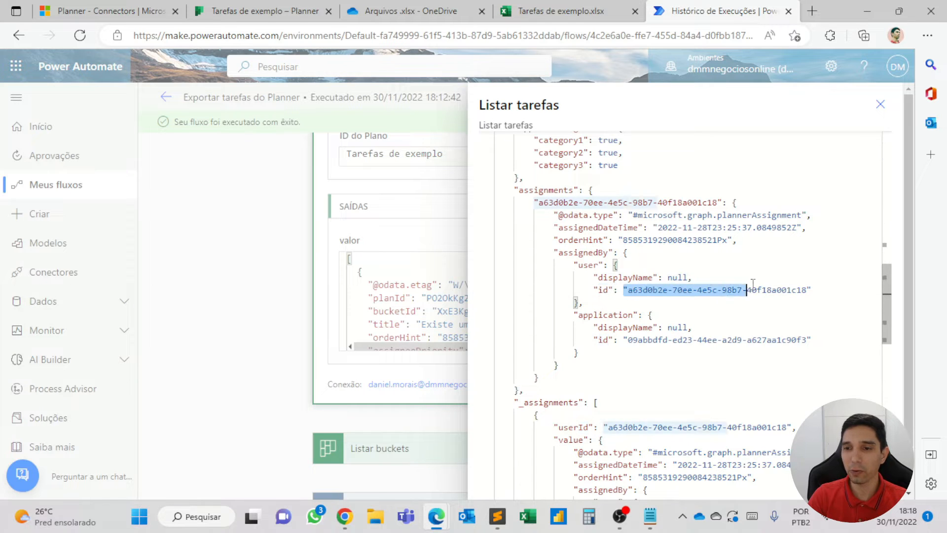
{"action": "double_click", "coordinate": [796, 289]}
{"action": "left_click_drag", "start_coordinate": [807, 289], "coordinate": [628, 291]}
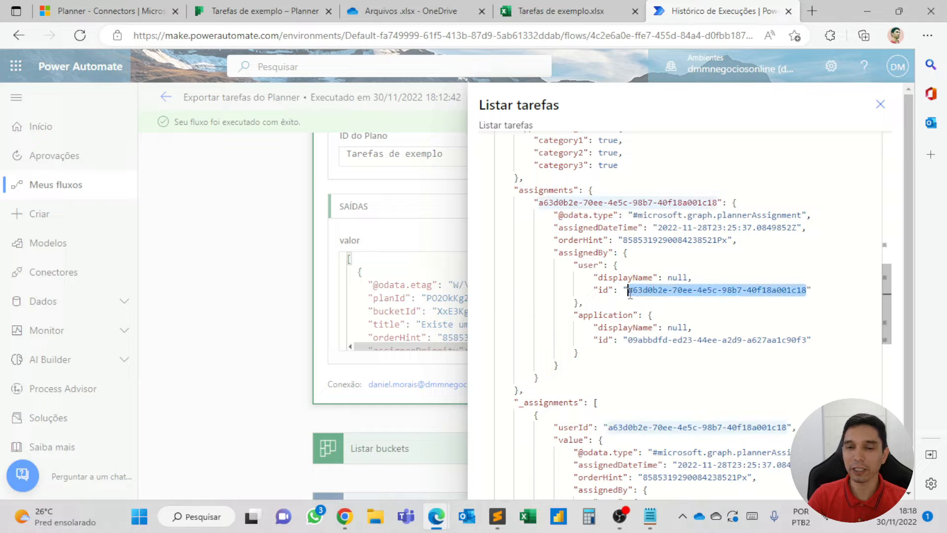
{"action": "left_click_drag", "start_coordinate": [559, 105], "coordinate": [486, 105]}
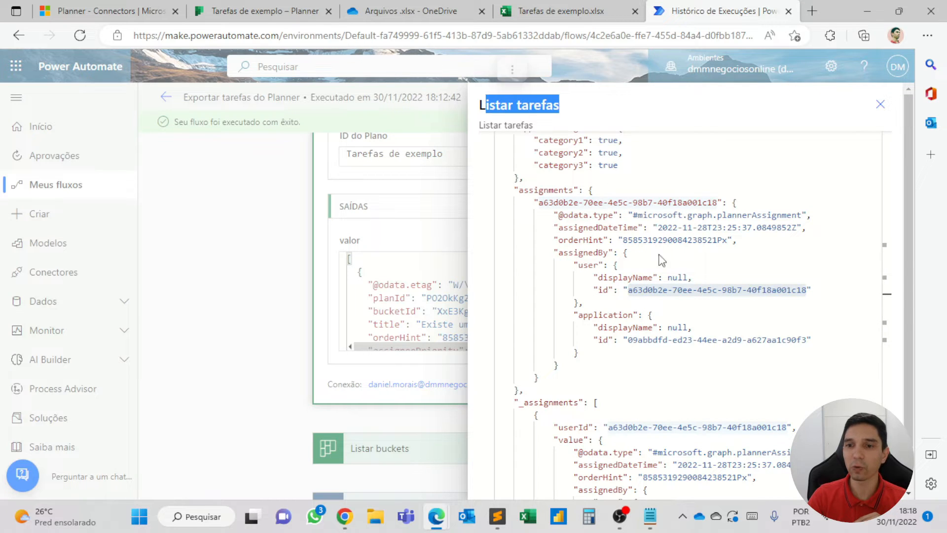
{"action": "left_click", "coordinate": [686, 277]}
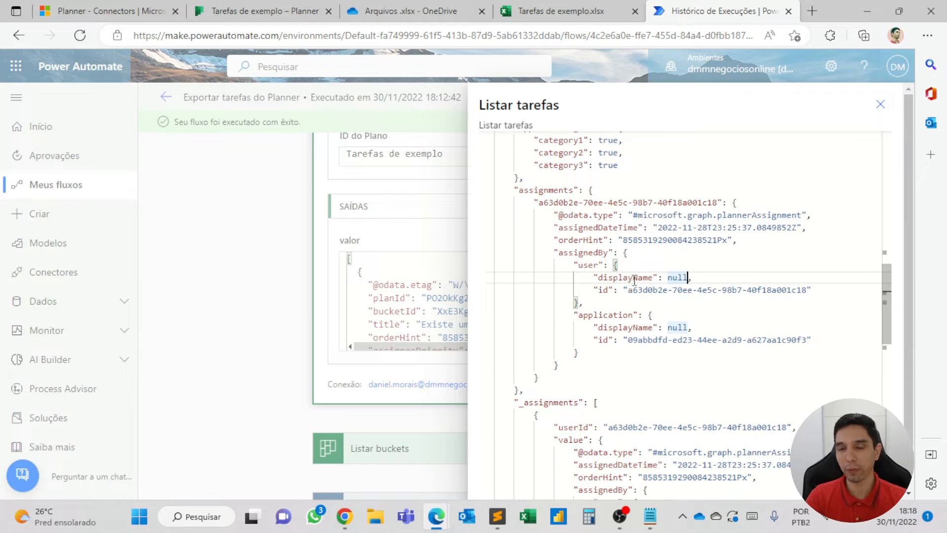
{"action": "left_click_drag", "start_coordinate": [628, 290], "coordinate": [807, 291]}
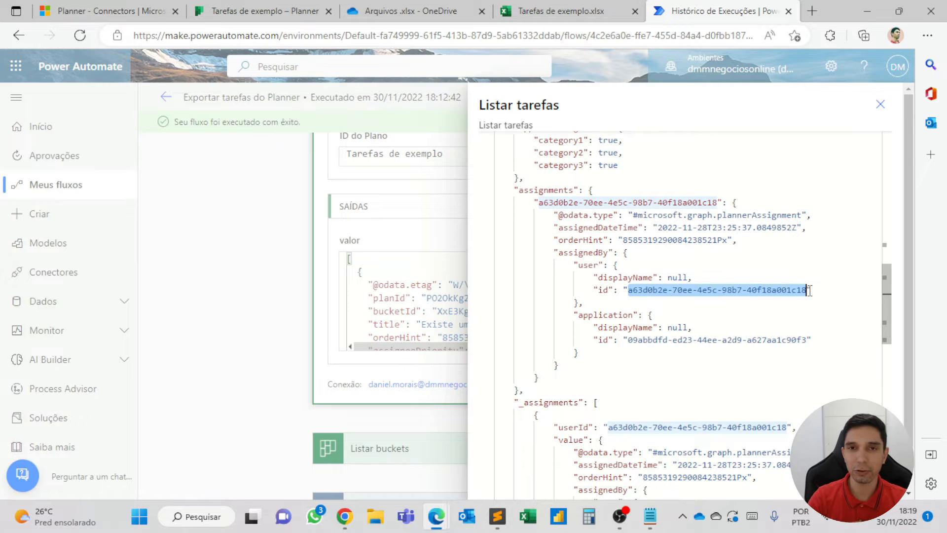
Close the raw outputs to reopen the flow for editing, and switch to the Tarefas de exemplo workbook in Excel
{"action": "left_click", "coordinate": [880, 104]}
{"action": "left_click", "coordinate": [881, 99]}
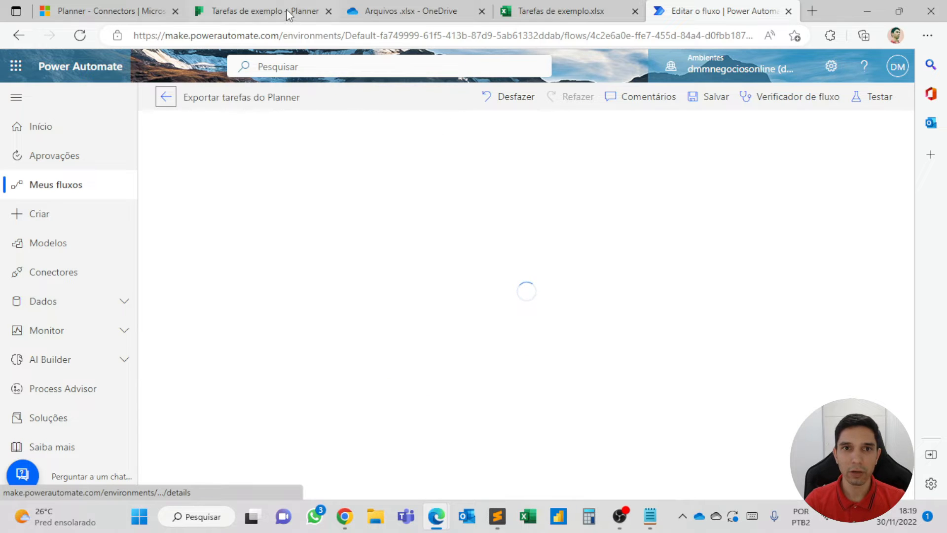
{"action": "left_click", "coordinate": [530, 15]}
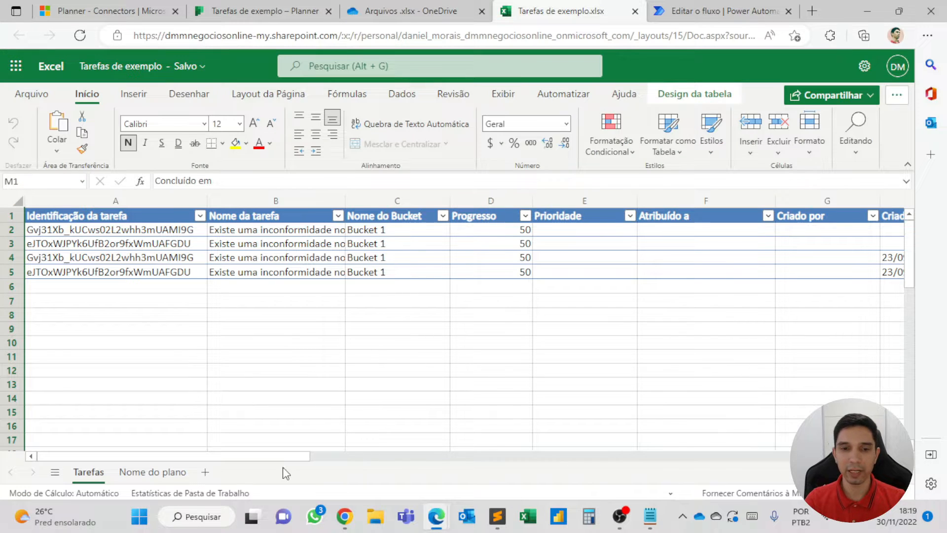
Check the Atribuído a column of the Tarefas sheet in Excel, and switch back to the flow in Power Automate
{"action": "left_click_drag", "start_coordinate": [282, 466], "coordinate": [377, 465]}
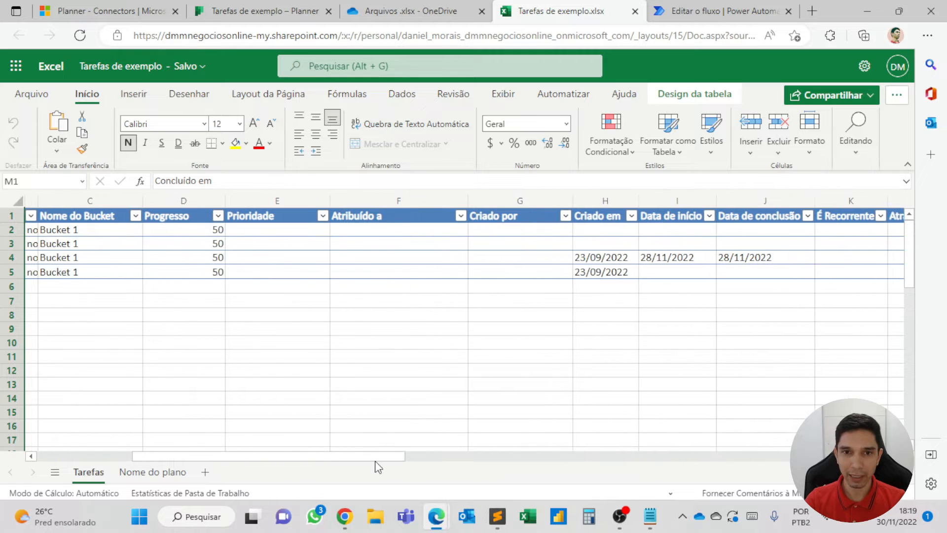
{"action": "left_click", "coordinate": [388, 212]}
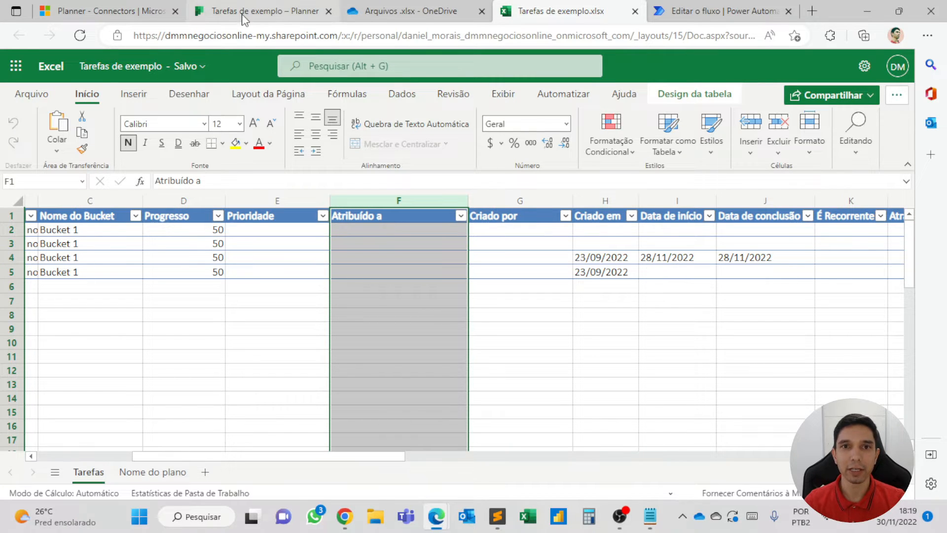
{"action": "left_click", "coordinate": [725, 10]}
Insert an Inicializar variável action directly after the Disparar um fluxo manualmente trigger
{"action": "left_click", "coordinate": [520, 164]}
{"action": "left_click", "coordinate": [523, 186]}
{"action": "left_click", "coordinate": [424, 235]}
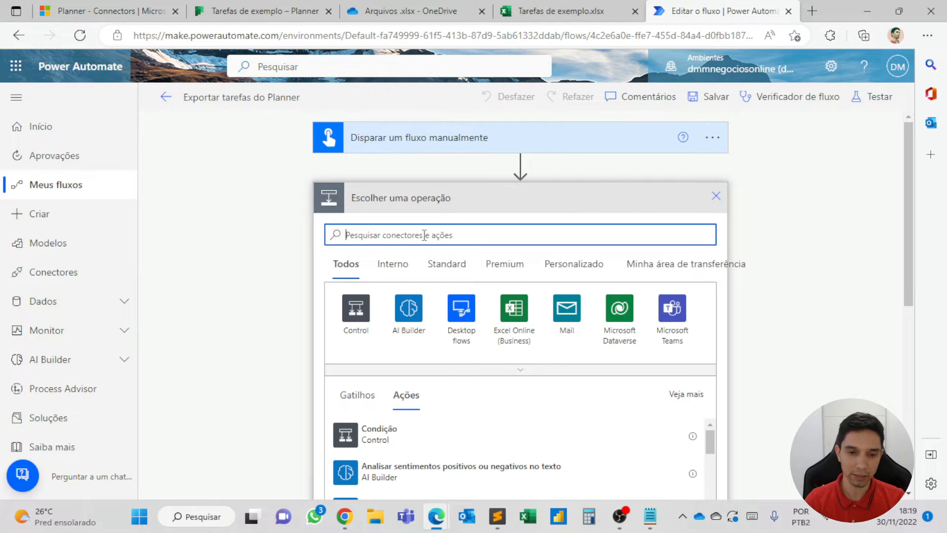
{"action": "type", "text": "vari"}
{"action": "left_click", "coordinate": [355, 308]}
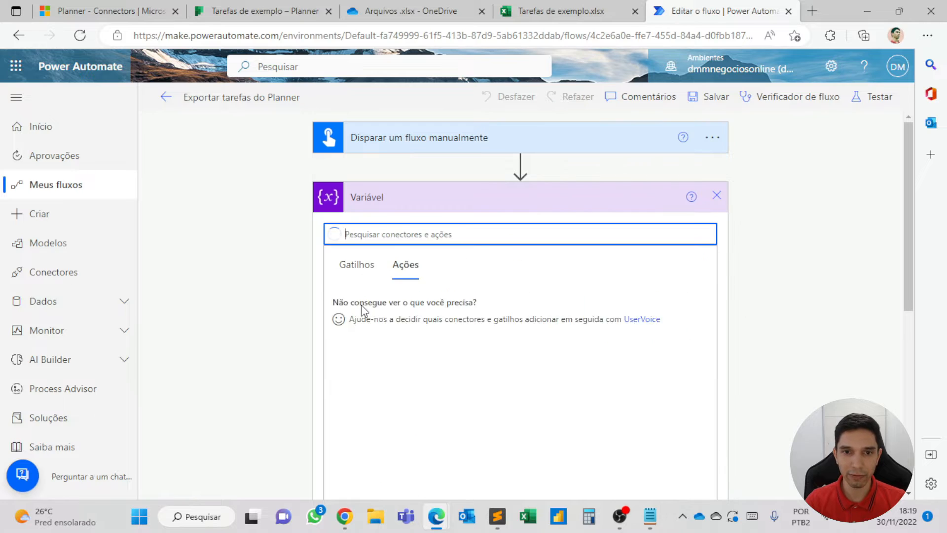
{"action": "scroll", "coordinate": [382, 279], "scroll_direction": "down", "scroll_amount": 2}
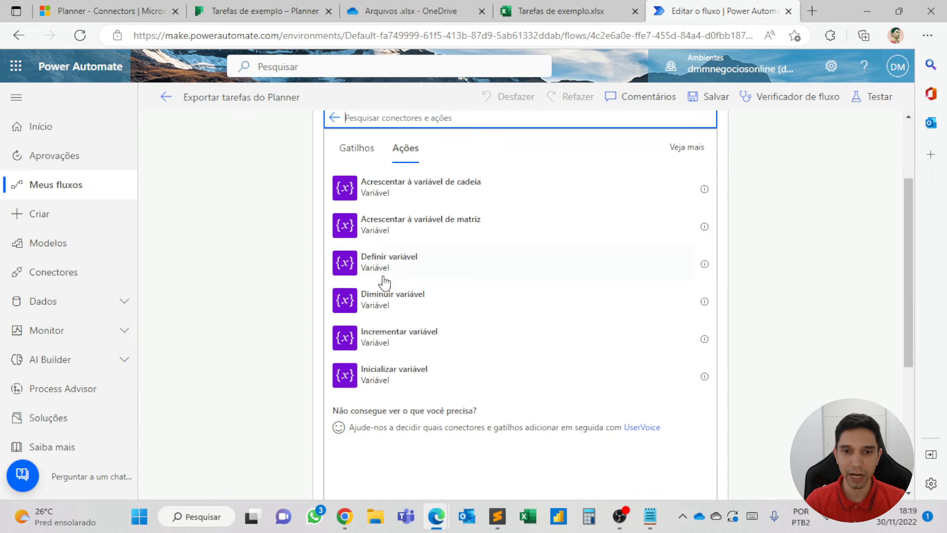
{"action": "left_click", "coordinate": [400, 383]}
Configure the variable with the name atribuicoes, type Matriz and initial value [], and collapse its card
{"action": "left_click", "coordinate": [506, 182]}
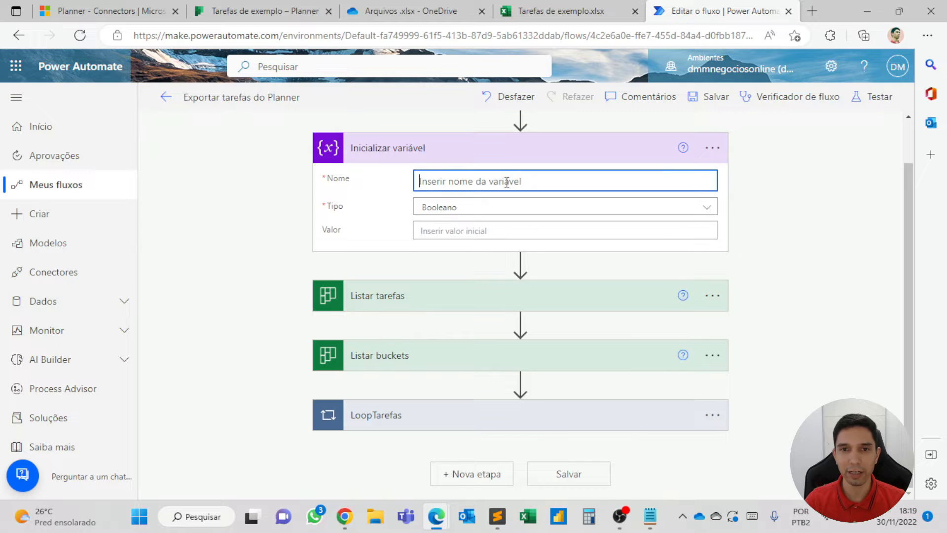
{"action": "type", "text": "atr"}
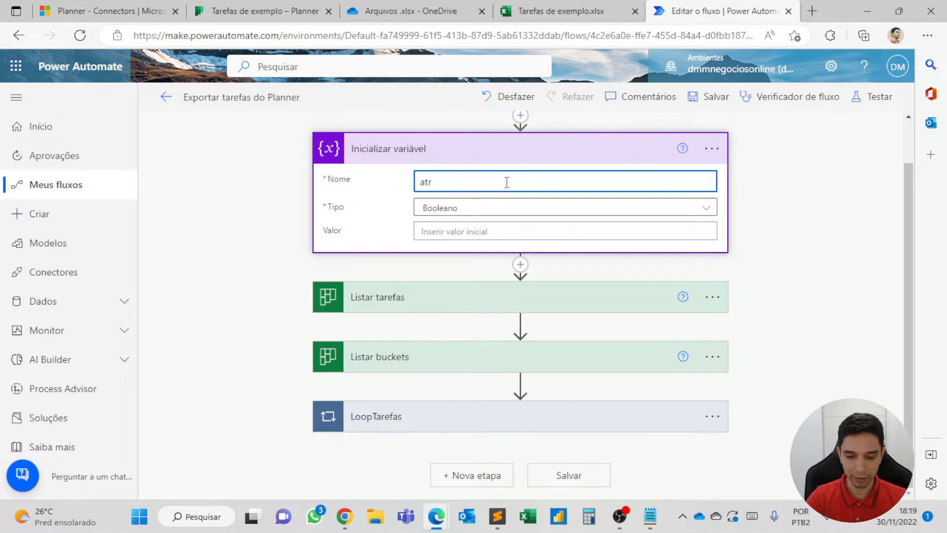
{"action": "type", "text": "ibuicoes"}
{"action": "left_click", "coordinate": [429, 210]}
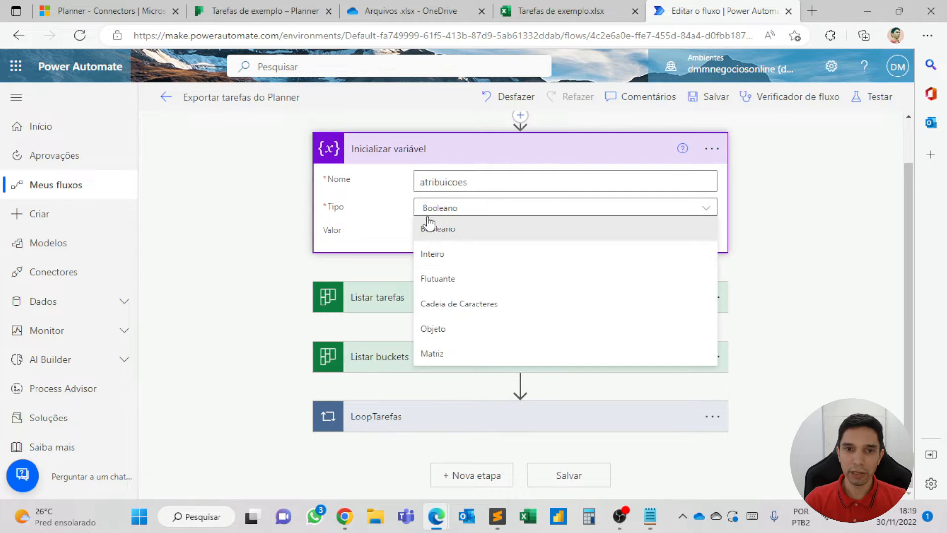
{"action": "left_click", "coordinate": [456, 347]}
{"action": "left_click", "coordinate": [453, 226]}
{"action": "type", "text": "[]"}
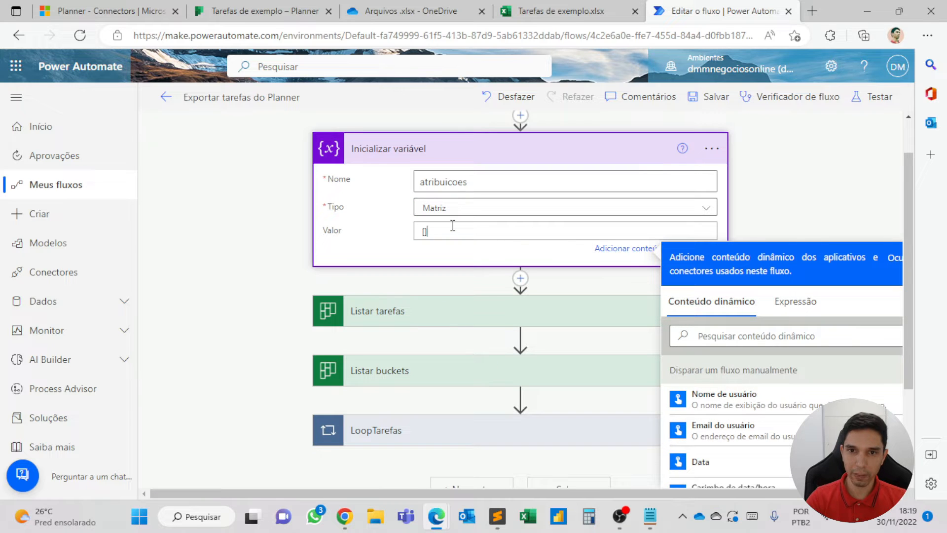
{"action": "left_click", "coordinate": [499, 159]}
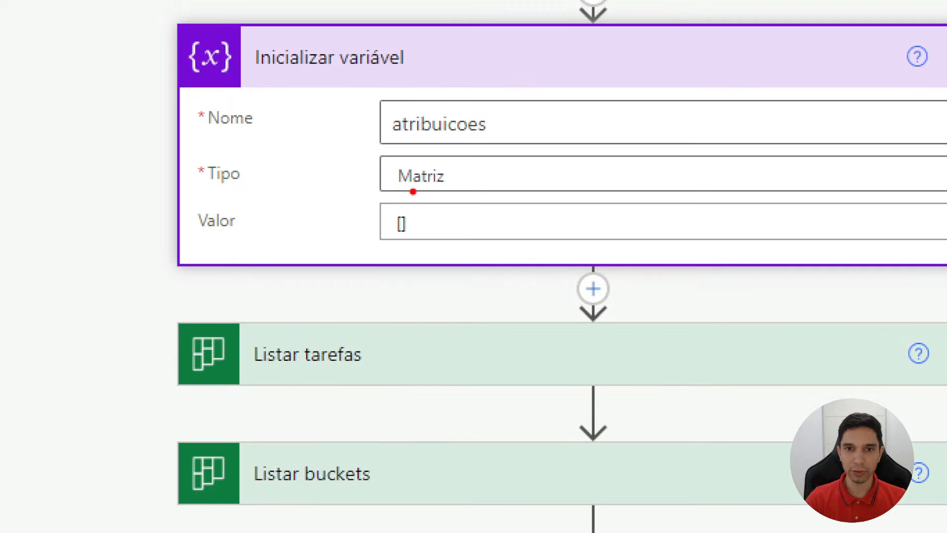
{"action": "mouse_move", "coordinate": [413, 192]}
{"action": "left_mouse_down"}
{"action": "mouse_move", "coordinate": [386, 219]}
{"action": "mouse_move", "coordinate": [416, 235]}
{"action": "mouse_move", "coordinate": [385, 209]}
{"action": "left_mouse_up"}
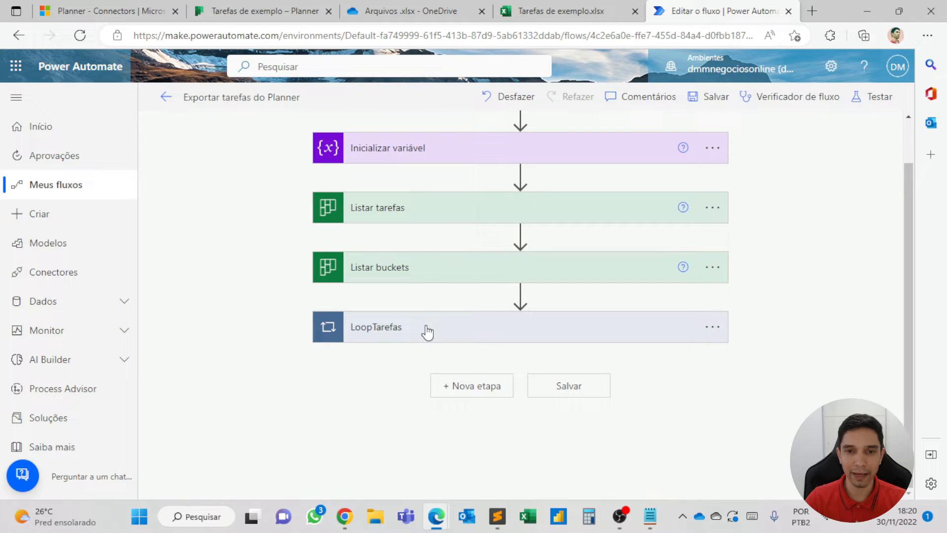
Expand LoopTarefas, LoopBuckets and the VerificaBucket condition to reach the Se sim branch
{"action": "left_click", "coordinate": [400, 328]}
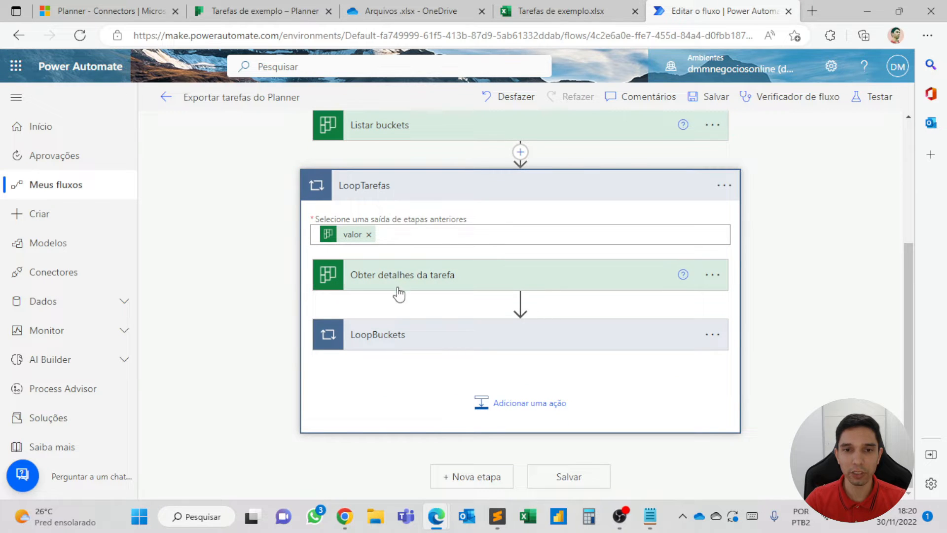
{"action": "left_click", "coordinate": [404, 333]}
{"action": "scroll", "coordinate": [413, 330], "scroll_direction": "down", "scroll_amount": 3}
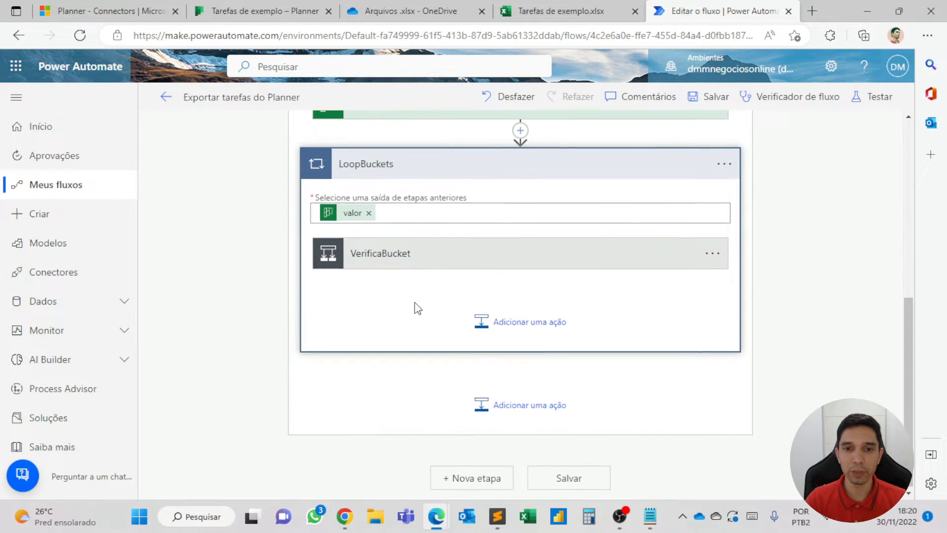
{"action": "left_click", "coordinate": [413, 260]}
{"action": "scroll", "coordinate": [443, 288], "scroll_direction": "down", "scroll_amount": 3}
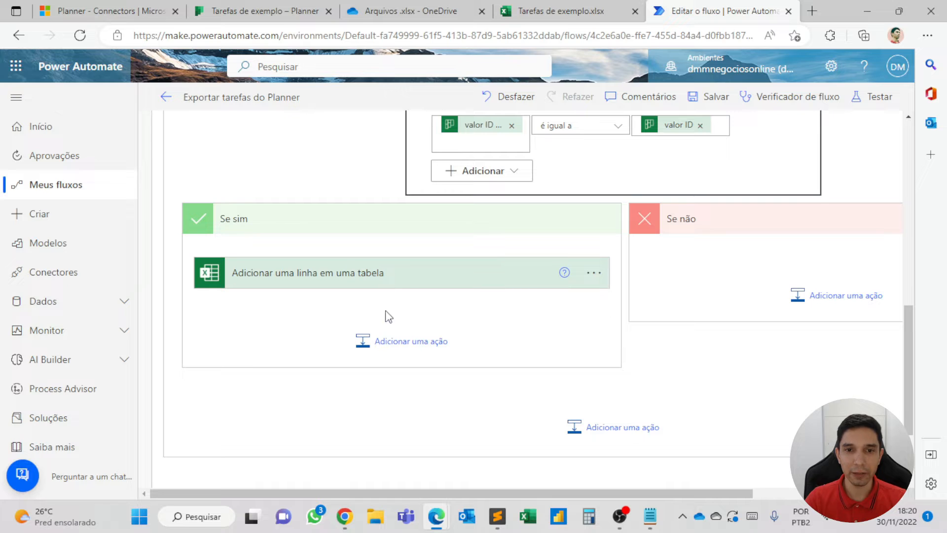
Add the Office 365 Users action Obter perfil do usuário (V2) after Adicionar uma linha em uma tabela in the Se sim branch
{"action": "left_click", "coordinate": [384, 341]}
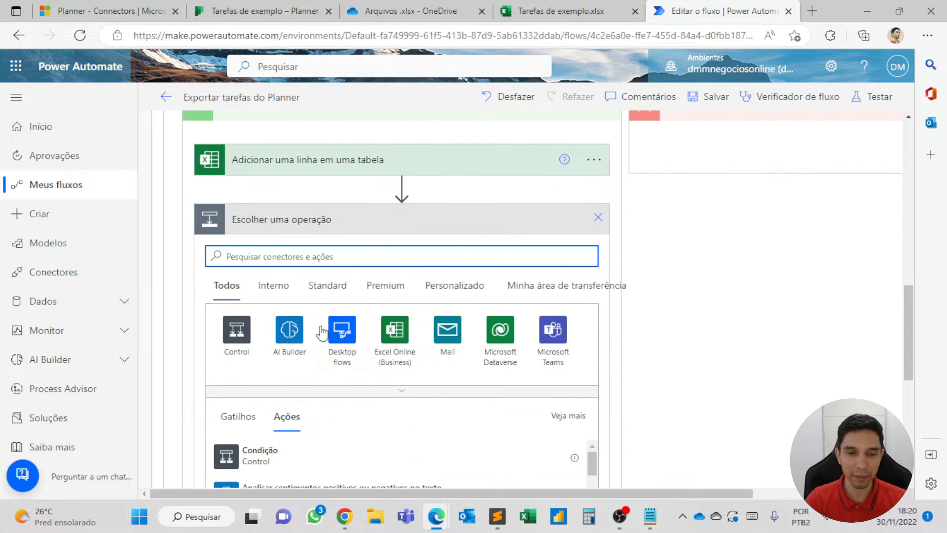
{"action": "scroll", "coordinate": [300, 348], "scroll_direction": "down", "scroll_amount": 1}
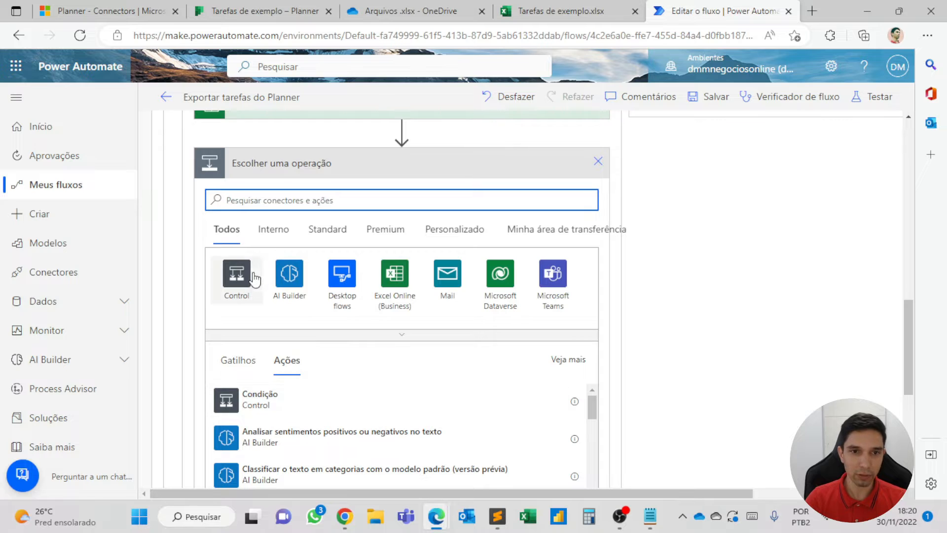
{"action": "type", "text": "user"}
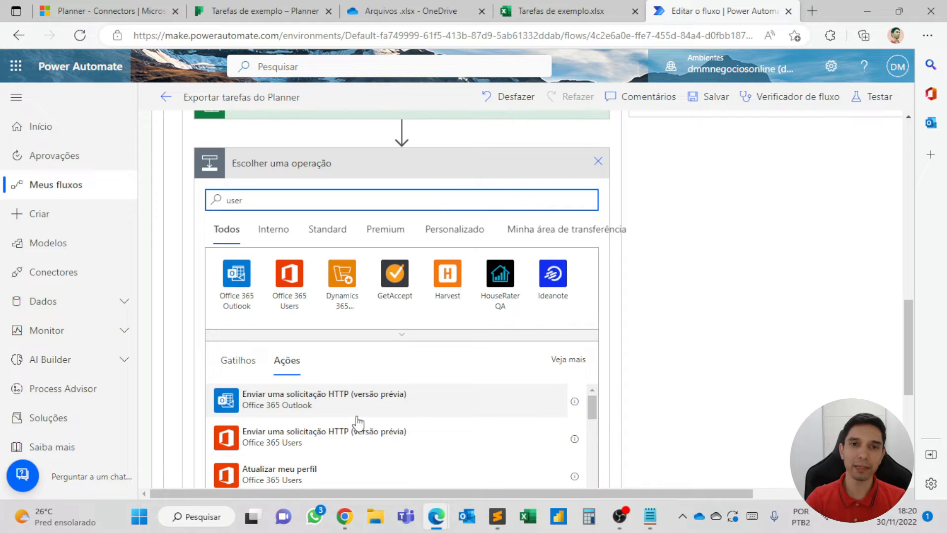
{"action": "left_click", "coordinate": [289, 276]}
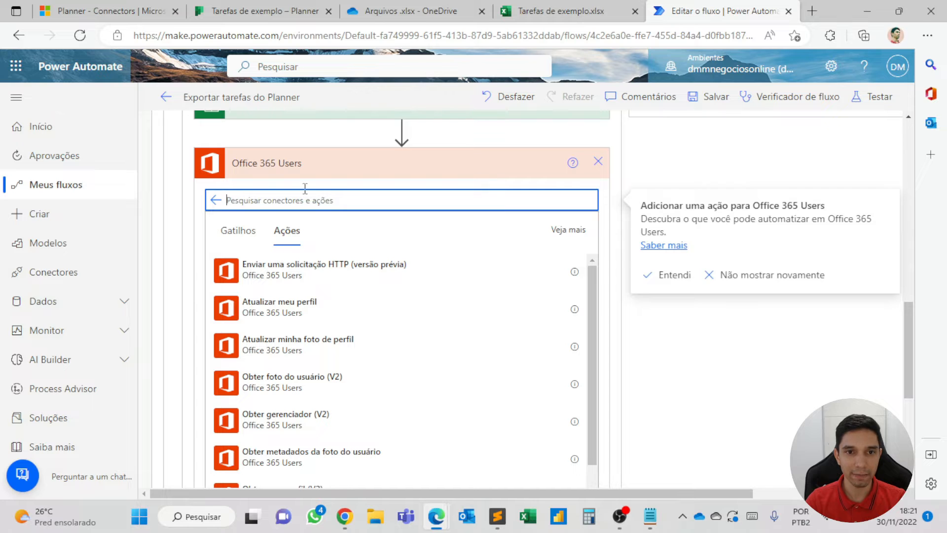
{"action": "scroll", "coordinate": [292, 277], "scroll_direction": "down", "scroll_amount": 2}
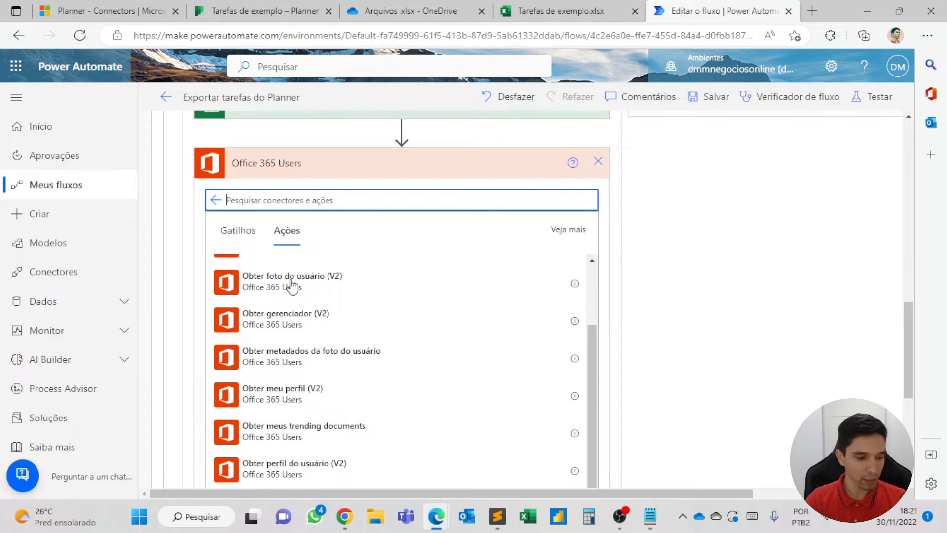
{"action": "scroll", "coordinate": [295, 281], "scroll_direction": "down", "scroll_amount": 5}
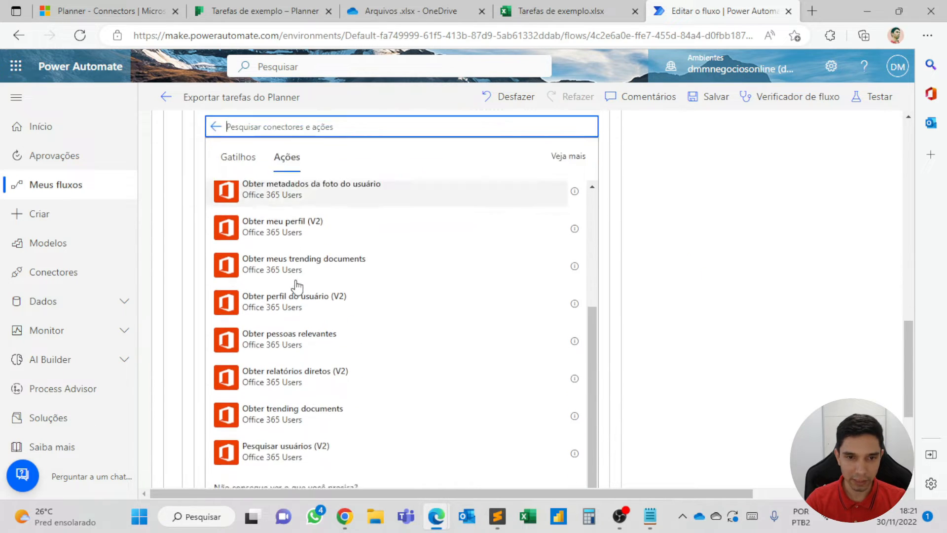
{"action": "scroll", "coordinate": [317, 377], "scroll_direction": "up", "scroll_amount": 4}
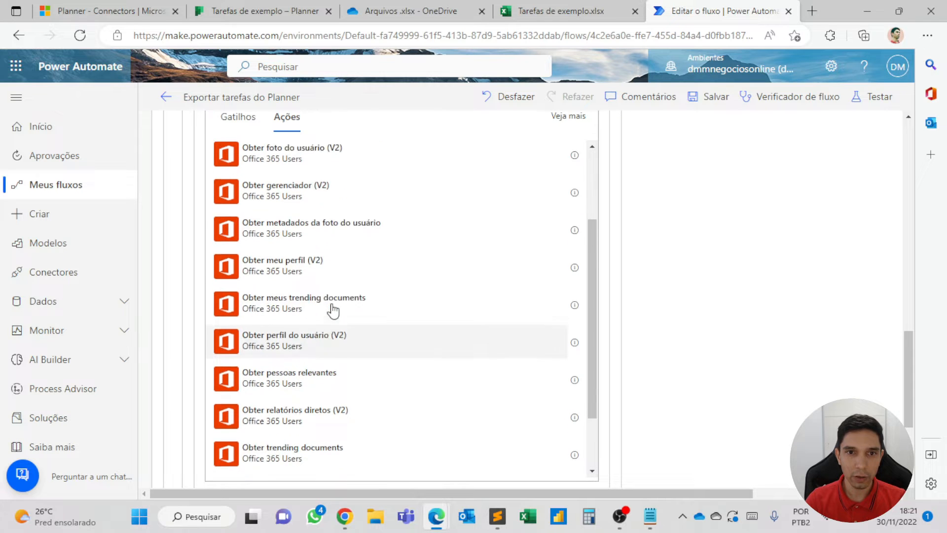
{"action": "scroll", "coordinate": [334, 252], "scroll_direction": "down", "scroll_amount": 3}
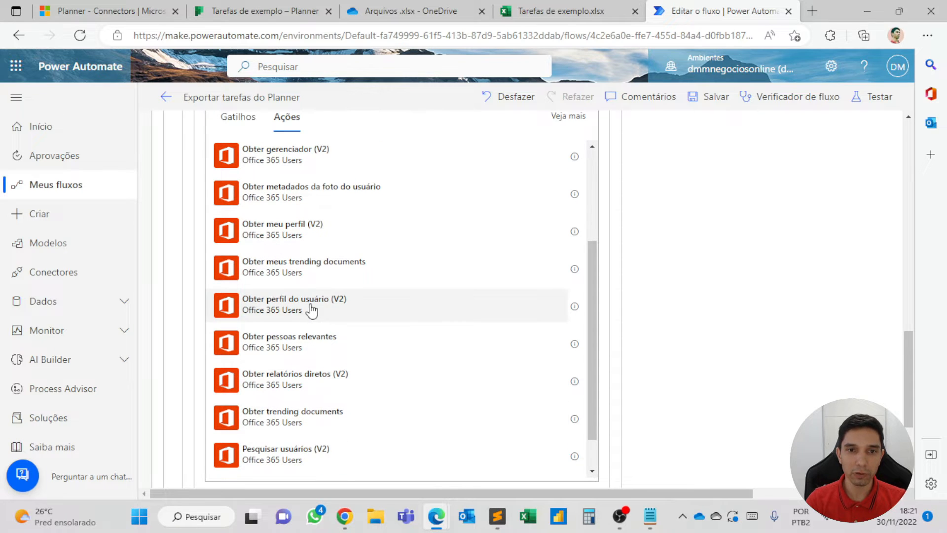
{"action": "left_click", "coordinate": [306, 305]}
Set Usuário (UPN) of Obter perfil do usuário (V2) to the dynamic value valor atribuições ID Atribuída ao Usuário from Listar tarefas
{"action": "left_click", "coordinate": [319, 236]}
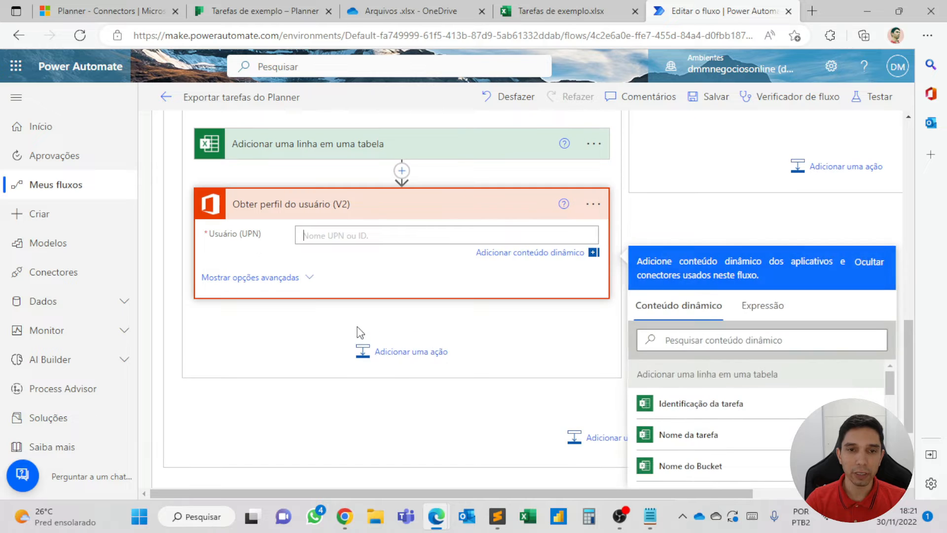
{"action": "scroll", "coordinate": [471, 231], "scroll_direction": "down", "scroll_amount": 3}
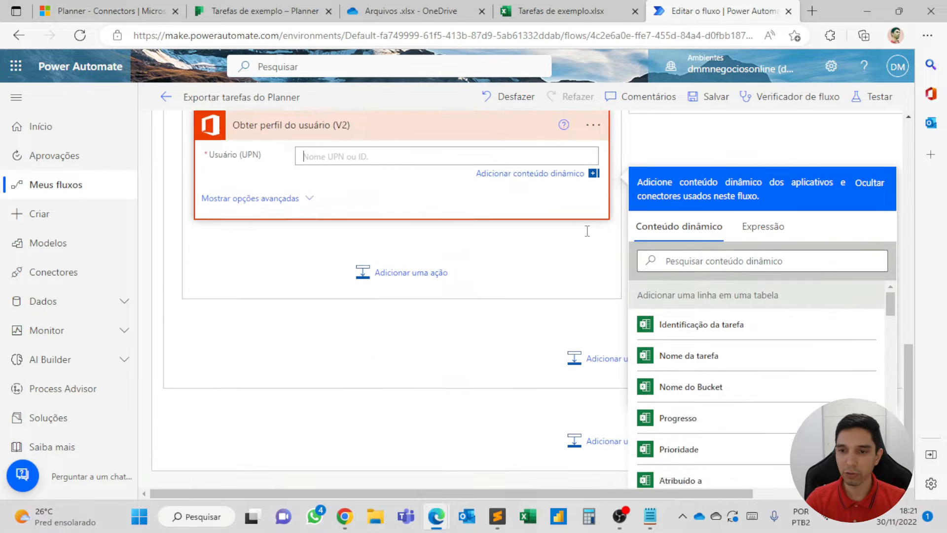
{"action": "scroll", "coordinate": [690, 266], "scroll_direction": "down", "scroll_amount": 5}
{"action": "scroll", "coordinate": [683, 271], "scroll_direction": "down", "scroll_amount": 3}
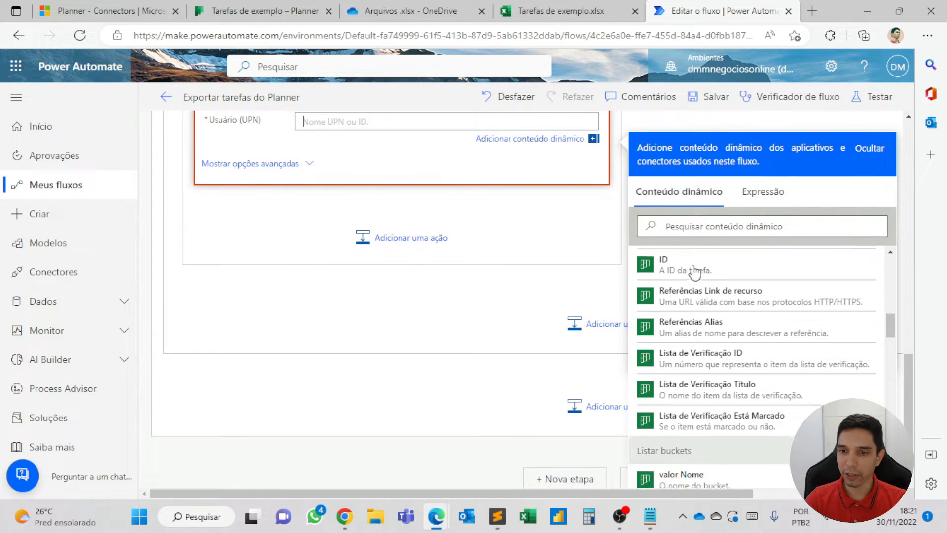
{"action": "scroll", "coordinate": [672, 306], "scroll_direction": "up", "scroll_amount": 3}
{"action": "scroll", "coordinate": [727, 340], "scroll_direction": "down", "scroll_amount": 3}
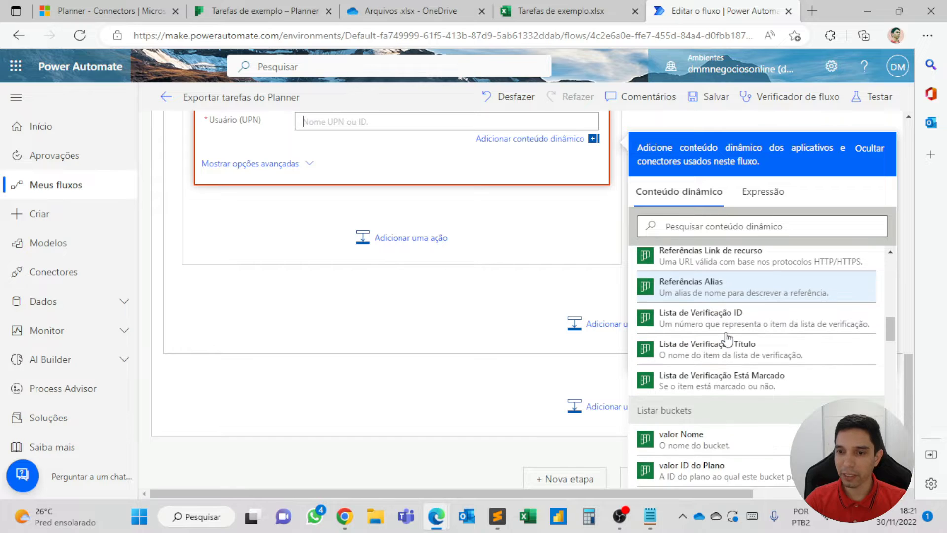
{"action": "scroll", "coordinate": [726, 339], "scroll_direction": "up", "scroll_amount": 5}
{"action": "scroll", "coordinate": [726, 339], "scroll_direction": "down", "scroll_amount": 10}
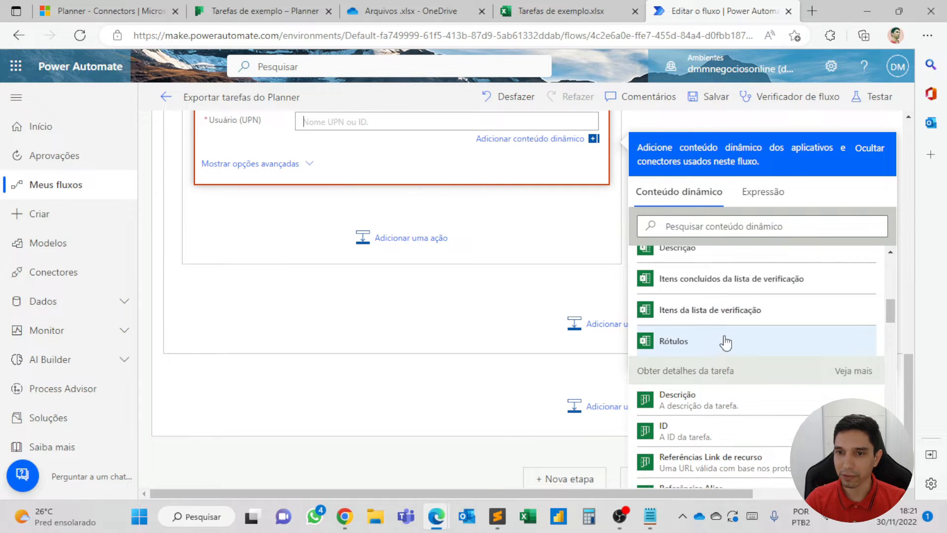
{"action": "scroll", "coordinate": [727, 339], "scroll_direction": "down", "scroll_amount": 7}
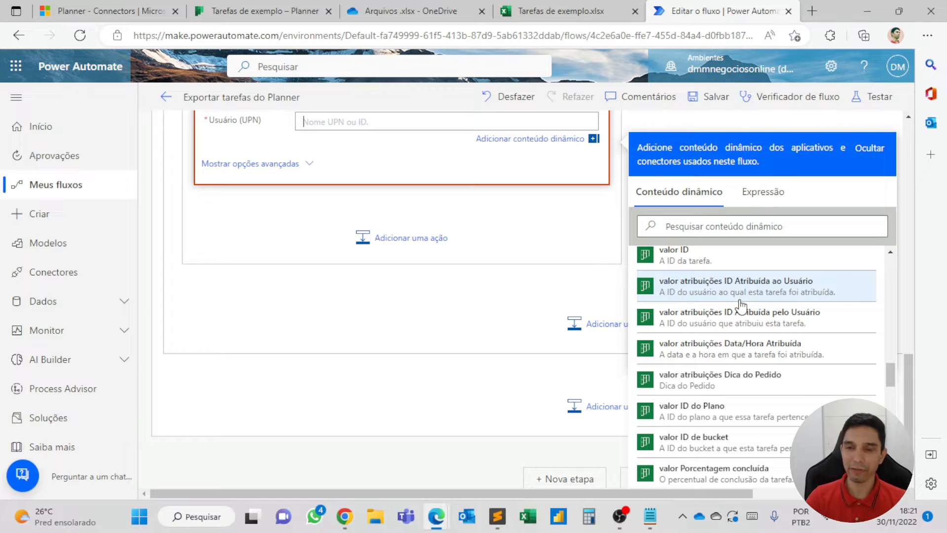
{"action": "scroll", "coordinate": [752, 296], "scroll_direction": "up", "scroll_amount": 1}
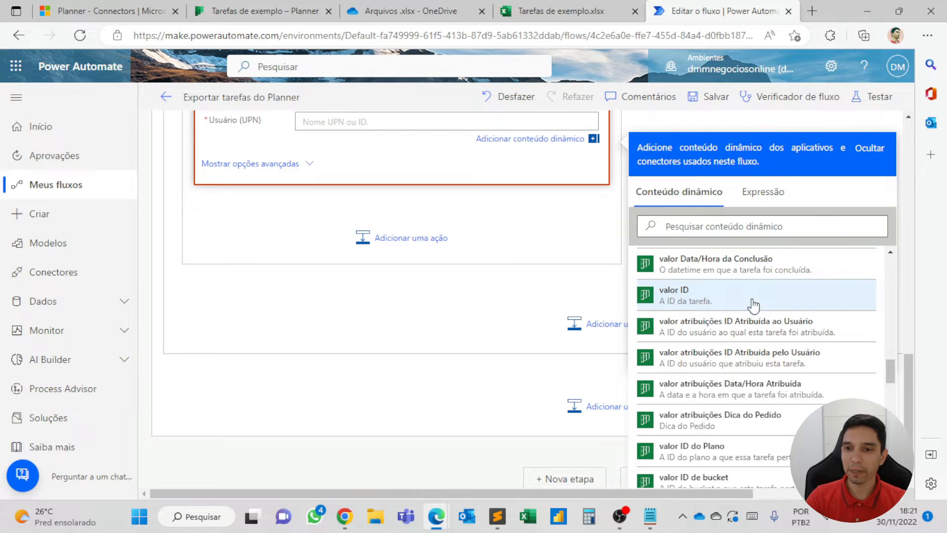
{"action": "scroll", "coordinate": [469, 232], "scroll_direction": "up", "scroll_amount": 2}
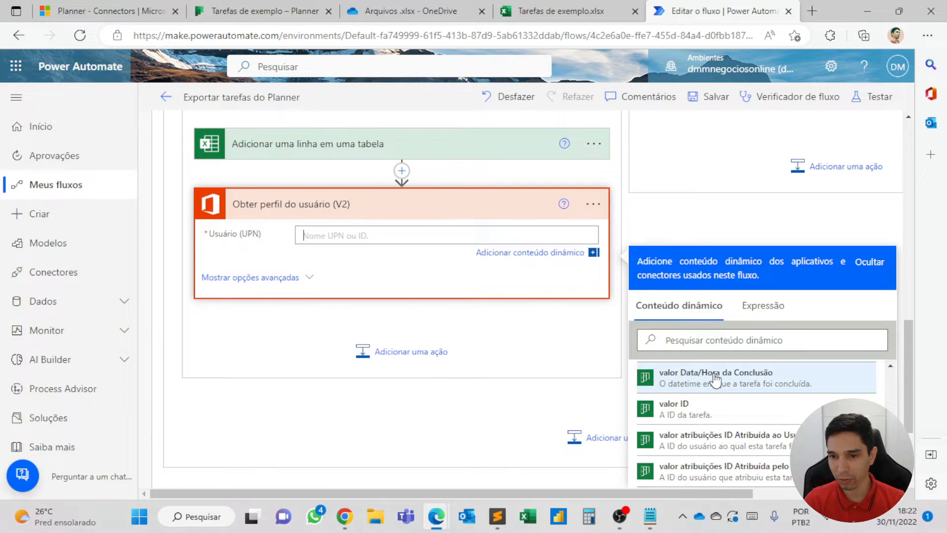
{"action": "scroll", "coordinate": [715, 379], "scroll_direction": "down", "scroll_amount": 1}
{"action": "left_click", "coordinate": [728, 400]}
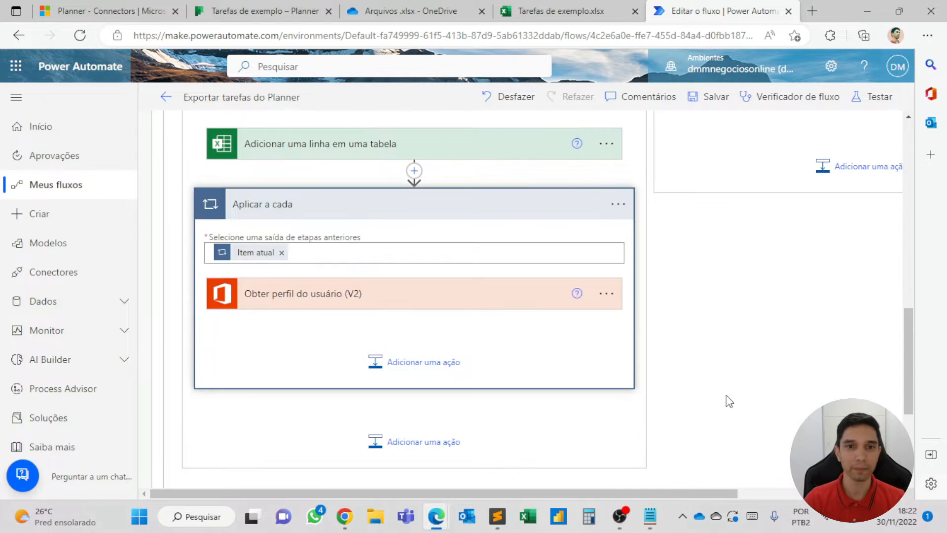
Replace the Item atual input of the Aplicar a cada loop with valor atribuições from Listar tarefas, leaving Obter perfil do usuário (V2) collapsed
{"action": "left_click", "coordinate": [282, 252]}
{"action": "scroll", "coordinate": [678, 296], "scroll_direction": "down", "scroll_amount": 3}
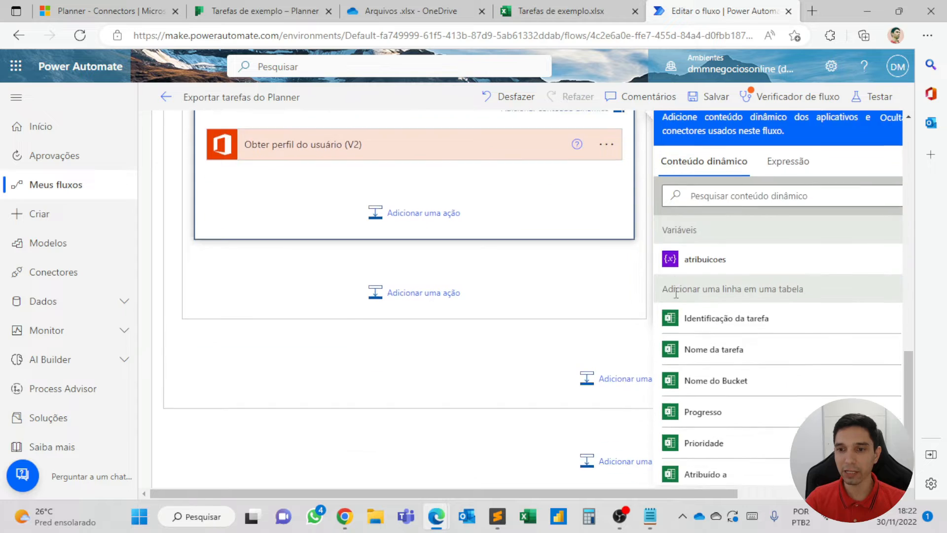
{"action": "scroll", "coordinate": [679, 296], "scroll_direction": "down", "scroll_amount": 10}
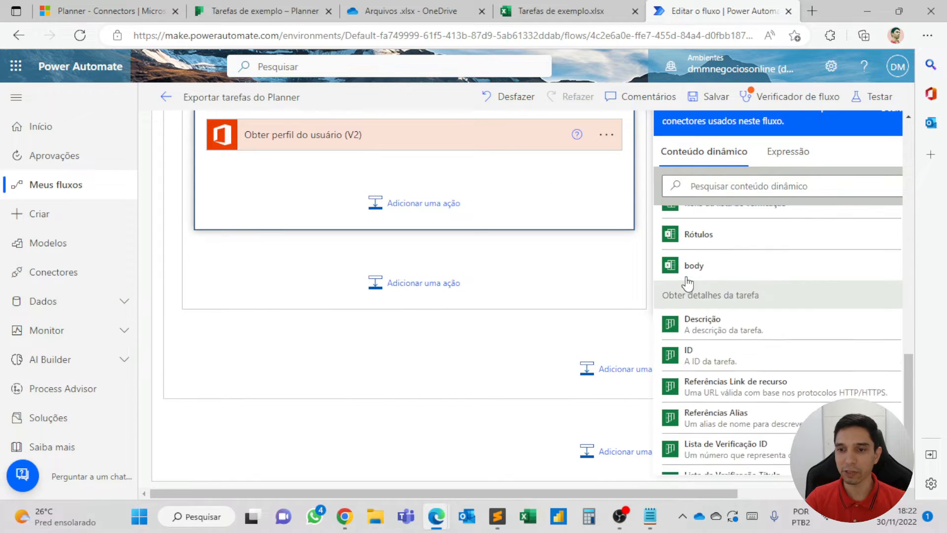
{"action": "scroll", "coordinate": [688, 283], "scroll_direction": "down", "scroll_amount": 15}
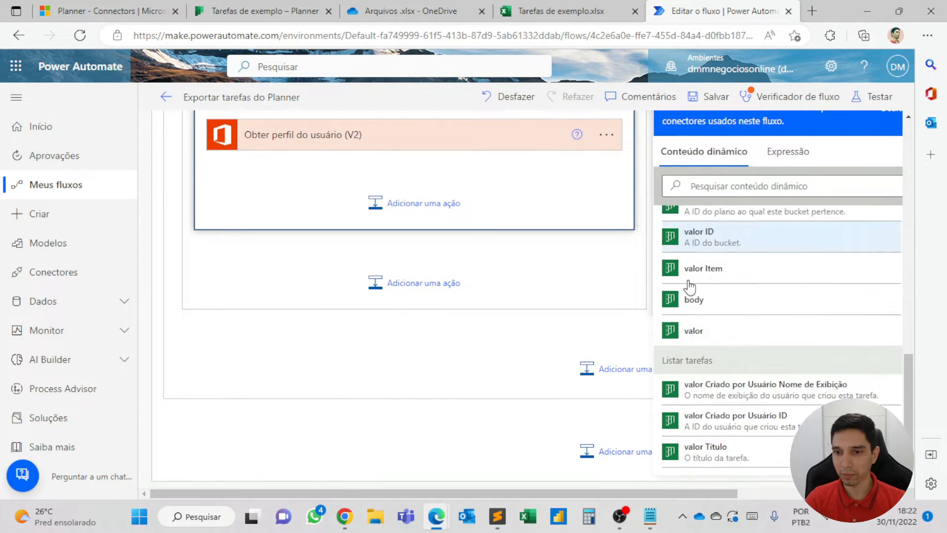
{"action": "scroll", "coordinate": [690, 288], "scroll_direction": "down", "scroll_amount": 12}
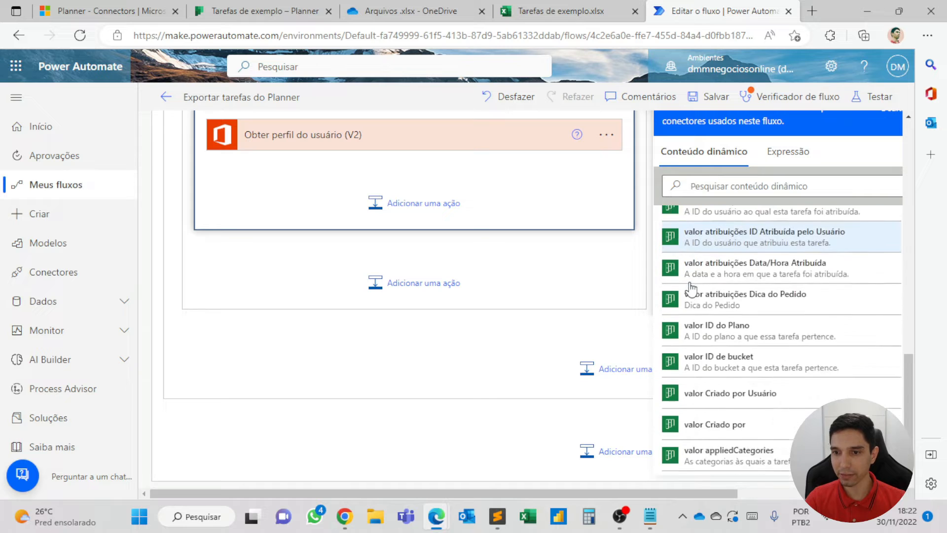
{"action": "scroll", "coordinate": [733, 346], "scroll_direction": "down", "scroll_amount": 5}
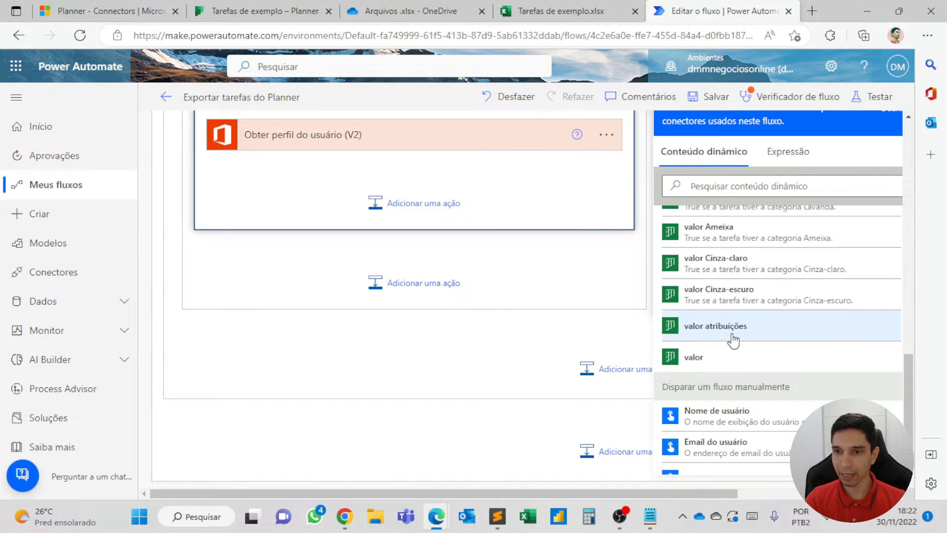
{"action": "left_click", "coordinate": [734, 340]}
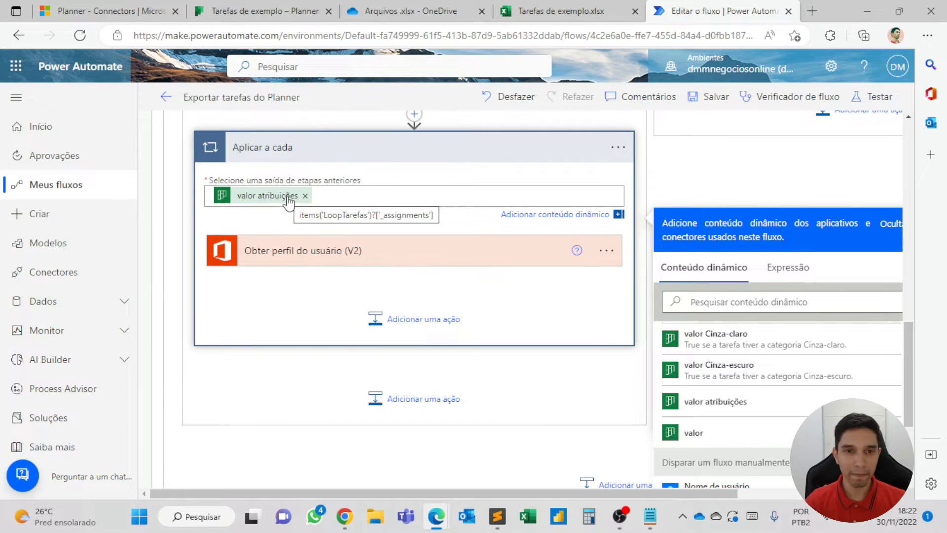
{"action": "left_click", "coordinate": [302, 256]}
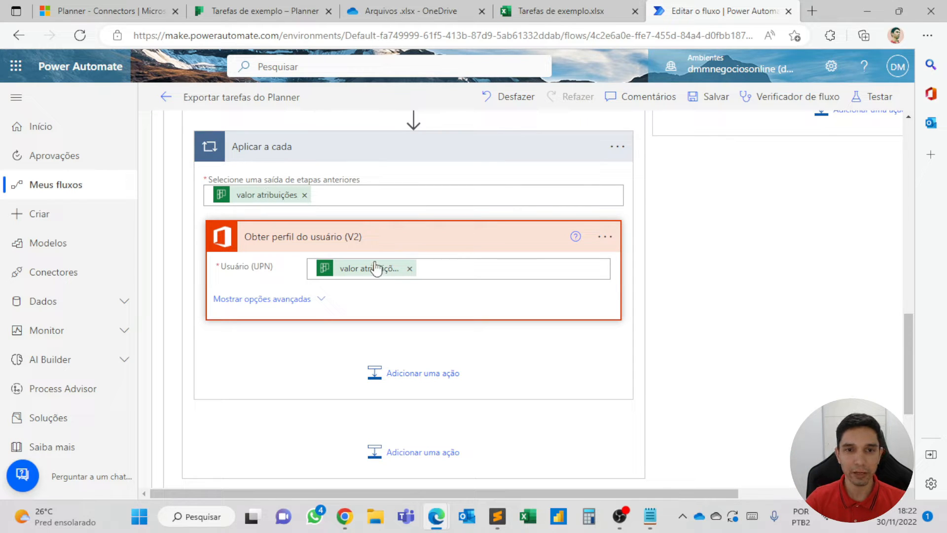
{"action": "left_click", "coordinate": [383, 242]}
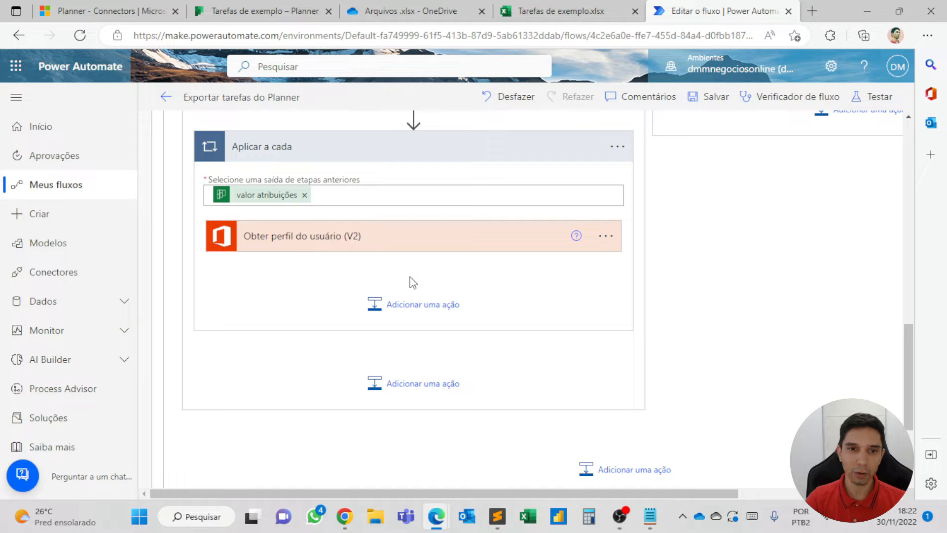
Add the variable action Acrescentar à variável de matriz after Obter perfil do usuário (V2) inside the Aplicar a cada loop
{"action": "scroll", "coordinate": [413, 282], "scroll_direction": "up", "scroll_amount": 15}
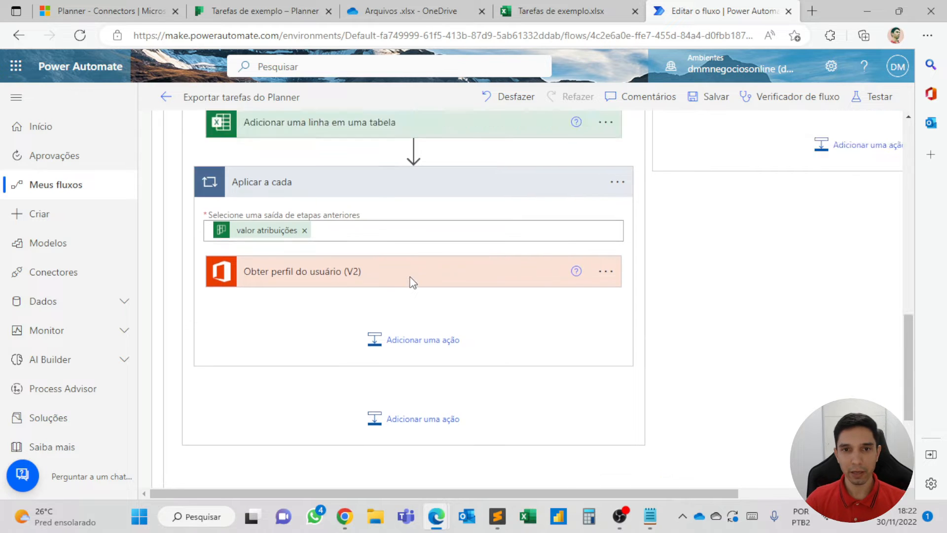
{"action": "scroll", "coordinate": [479, 191], "scroll_direction": "down", "scroll_amount": 5}
{"action": "scroll", "coordinate": [479, 192], "scroll_direction": "down", "scroll_amount": 12}
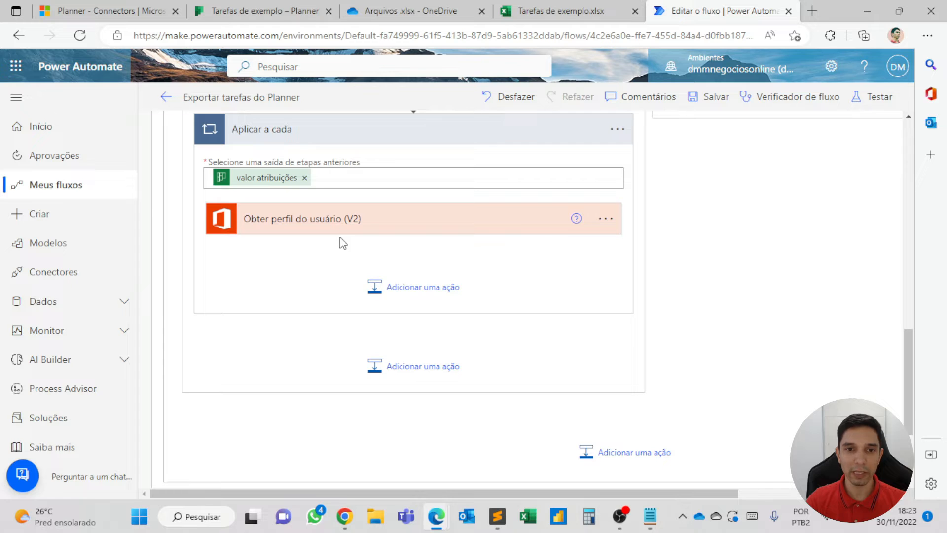
{"action": "left_click", "coordinate": [399, 285]}
{"action": "type", "text": "vari"}
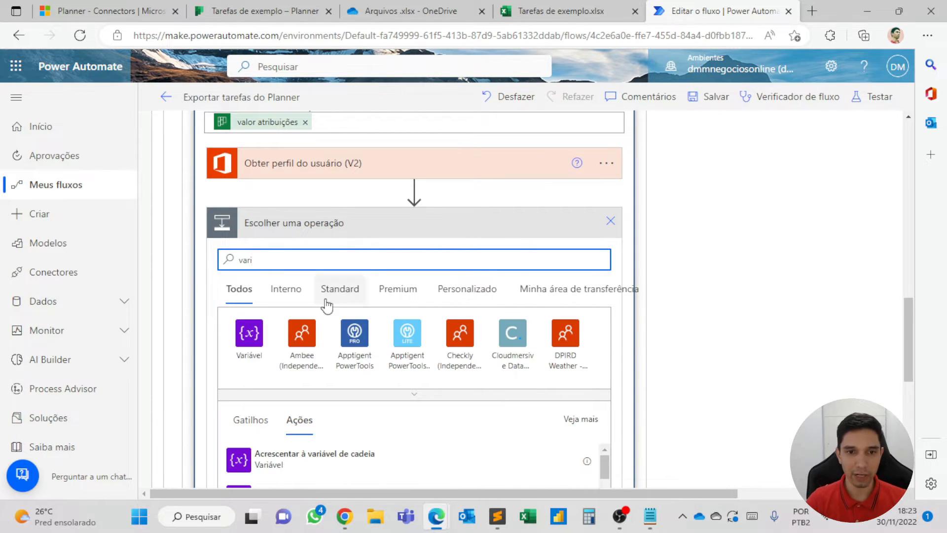
{"action": "left_click", "coordinate": [249, 333]}
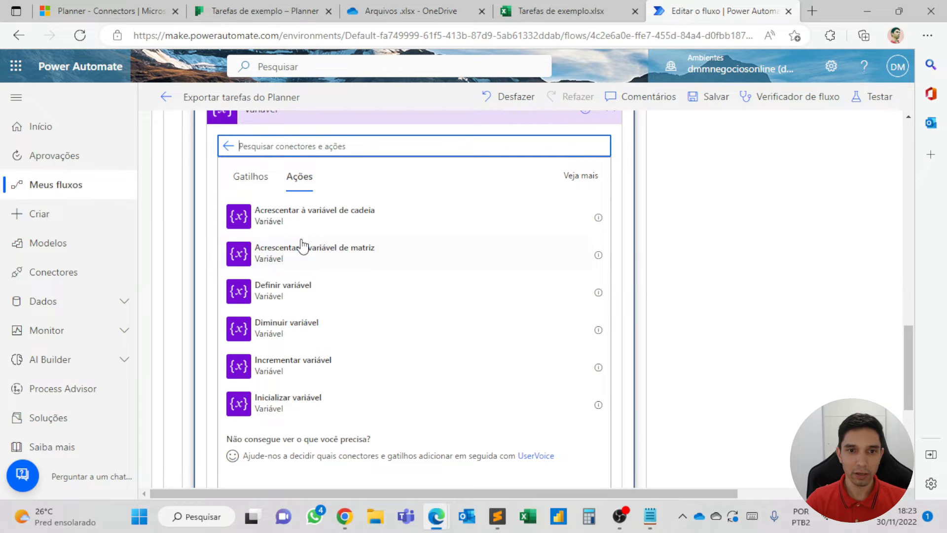
{"action": "left_click", "coordinate": [293, 260]}
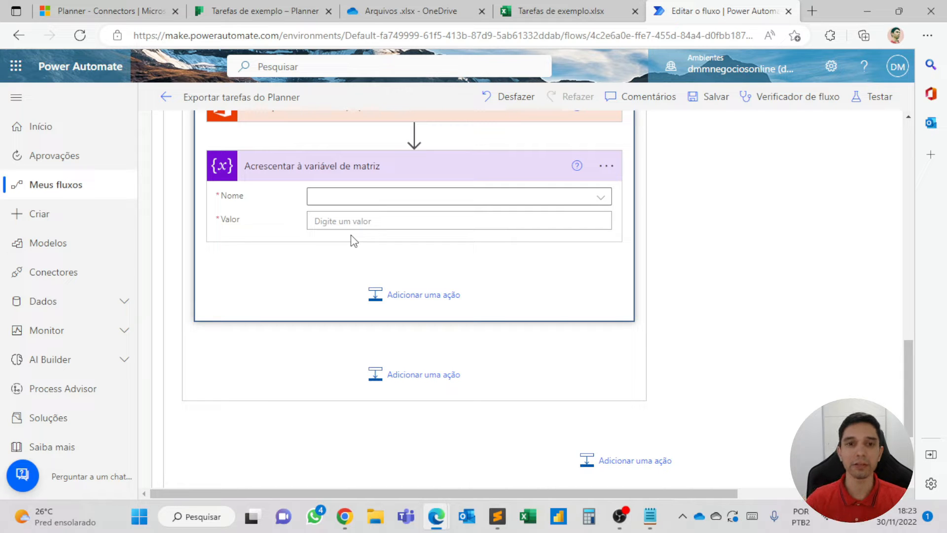
Set the append action's Nome to atribuicoes and its Valor to Nome de Exibição from Obter perfil do usuário (V2)
{"action": "left_click", "coordinate": [452, 194]}
{"action": "left_click", "coordinate": [348, 243]}
{"action": "left_click", "coordinate": [345, 223]}
{"action": "scroll", "coordinate": [670, 300], "scroll_direction": "down", "scroll_amount": 3}
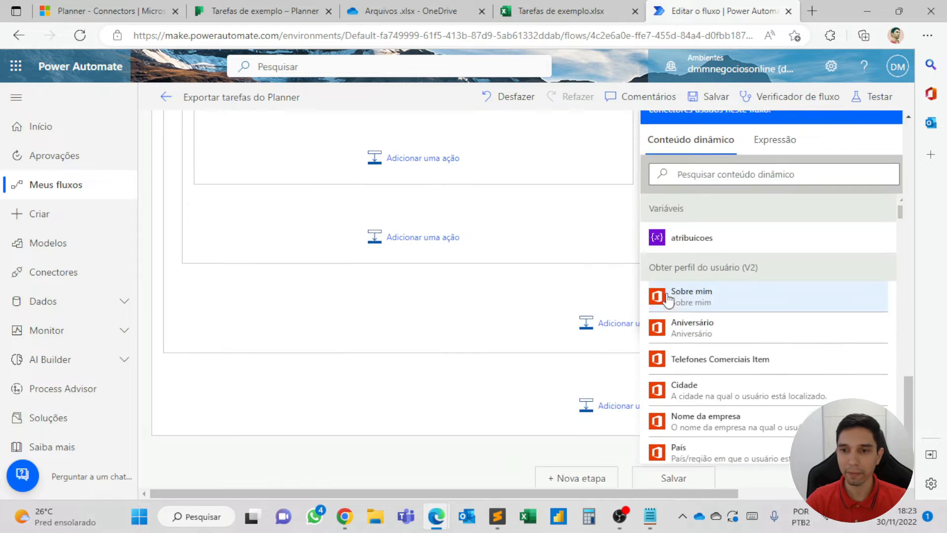
{"action": "scroll", "coordinate": [408, 275], "scroll_direction": "up", "scroll_amount": 4}
{"action": "scroll", "coordinate": [293, 202], "scroll_direction": "up", "scroll_amount": 2}
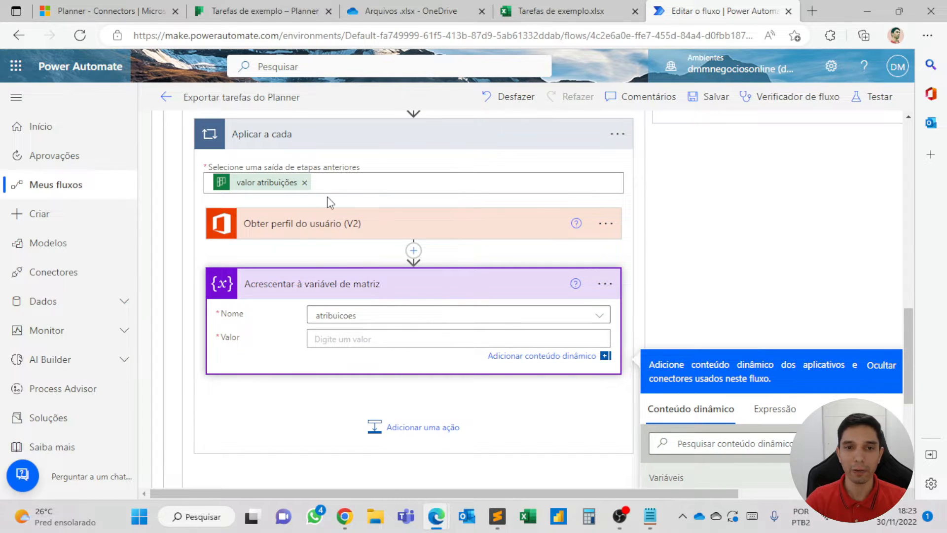
{"action": "scroll", "coordinate": [416, 220], "scroll_direction": "down", "scroll_amount": 5}
{"action": "scroll", "coordinate": [671, 296], "scroll_direction": "down", "scroll_amount": 4}
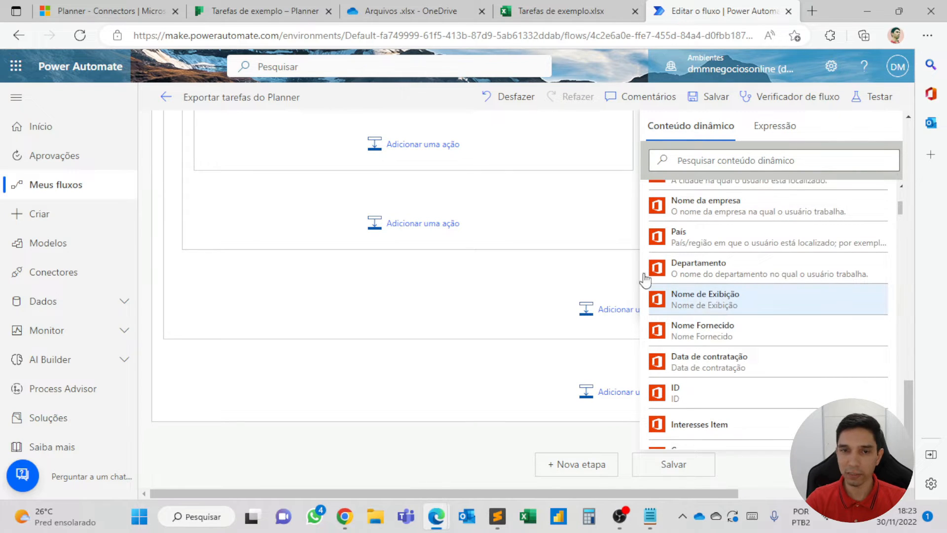
{"action": "left_click", "coordinate": [717, 306]}
Move Adicionar uma linha em uma tabela below the Aplicar a cada loop in the Se sim branch
{"action": "scroll", "coordinate": [422, 211], "scroll_direction": "up", "scroll_amount": 4}
{"action": "left_click_drag", "start_coordinate": [369, 130], "coordinate": [377, 237]}
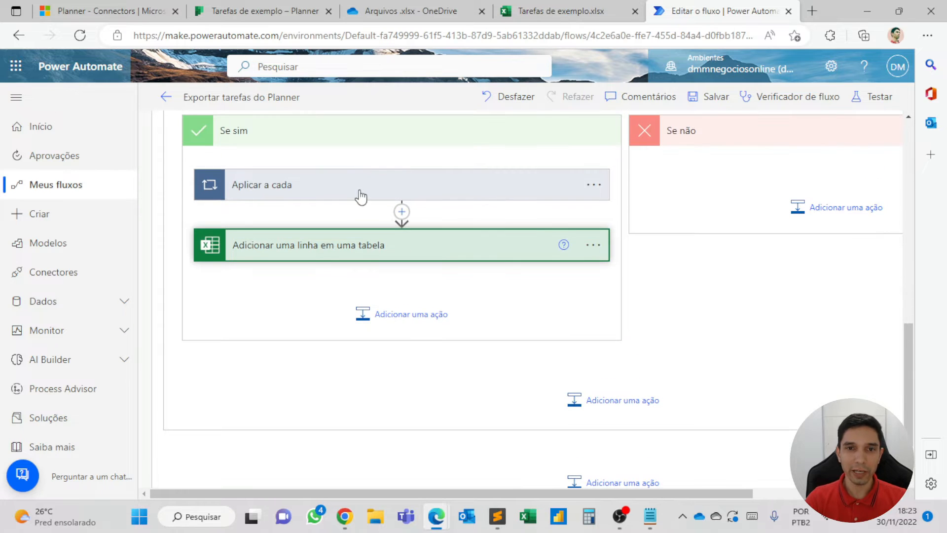
{"action": "left_click", "coordinate": [360, 194]}
{"action": "left_click", "coordinate": [355, 199]}
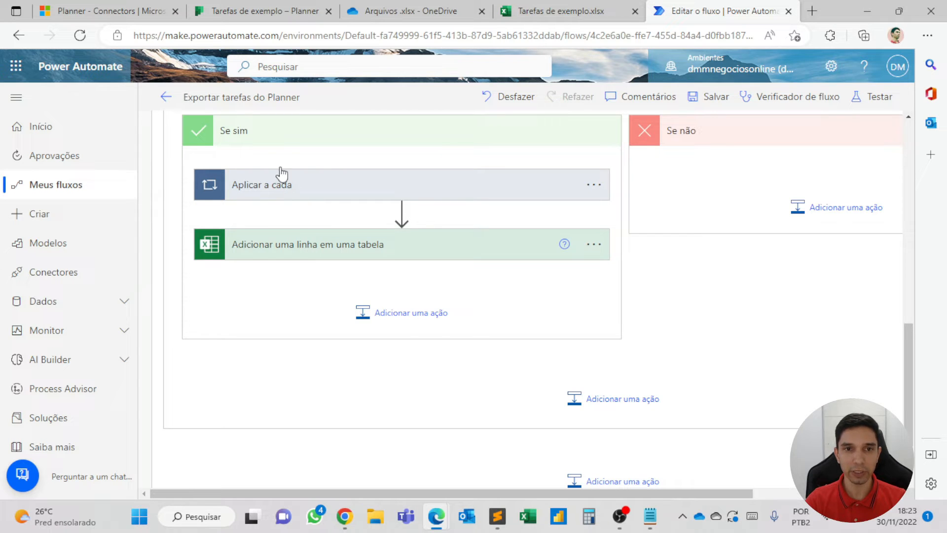
Examine the column mappings of Adicionar uma linha em uma tabela, including Atribuído a, and collapse the card
{"action": "left_click", "coordinate": [327, 246]}
{"action": "scroll", "coordinate": [327, 257], "scroll_direction": "down", "scroll_amount": 5}
{"action": "scroll", "coordinate": [328, 264], "scroll_direction": "up", "scroll_amount": 3}
{"action": "scroll", "coordinate": [328, 263], "scroll_direction": "down", "scroll_amount": 5}
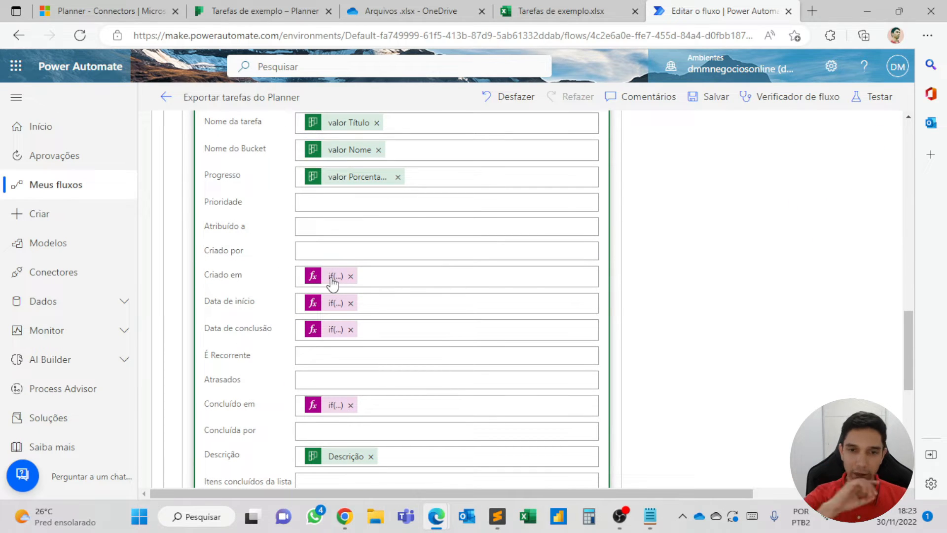
{"action": "scroll", "coordinate": [360, 281], "scroll_direction": "up", "scroll_amount": 4}
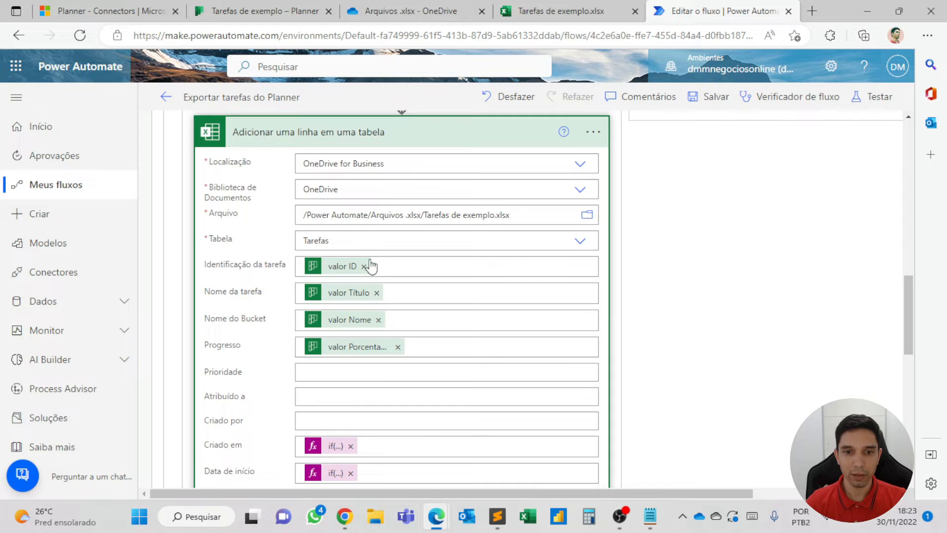
{"action": "scroll", "coordinate": [364, 271], "scroll_direction": "down", "scroll_amount": 6}
{"action": "scroll", "coordinate": [290, 264], "scroll_direction": "down", "scroll_amount": 1}
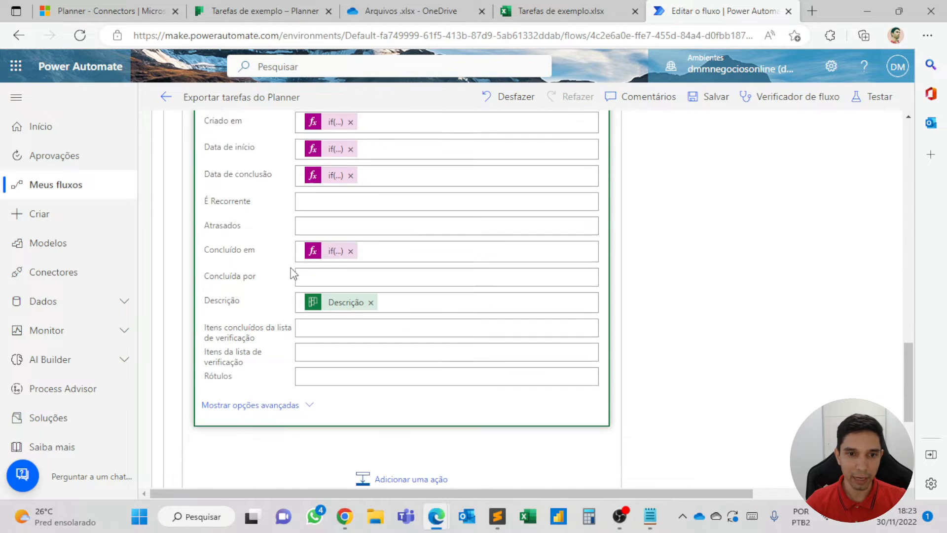
{"action": "scroll", "coordinate": [291, 271], "scroll_direction": "up", "scroll_amount": 3}
{"action": "scroll", "coordinate": [299, 252], "scroll_direction": "up", "scroll_amount": 2}
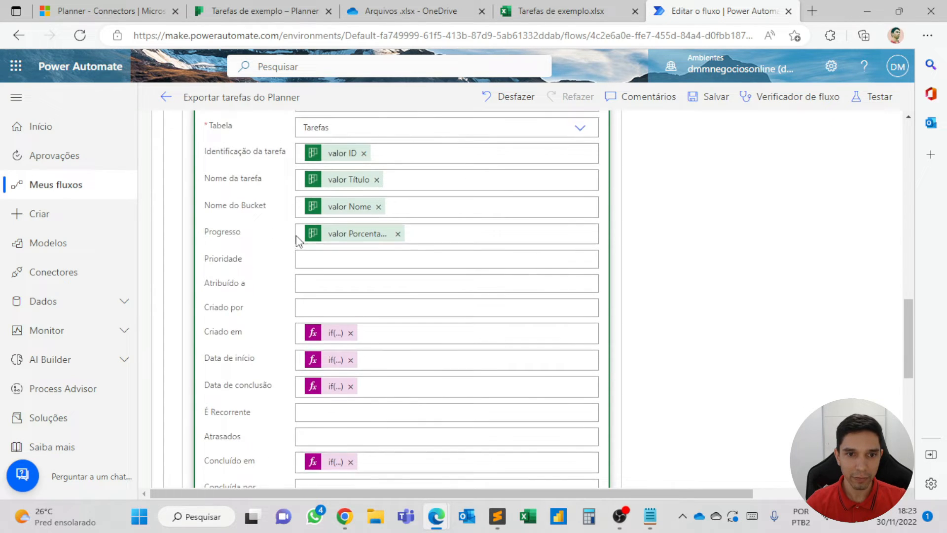
{"action": "scroll", "coordinate": [296, 239], "scroll_direction": "down", "scroll_amount": 1}
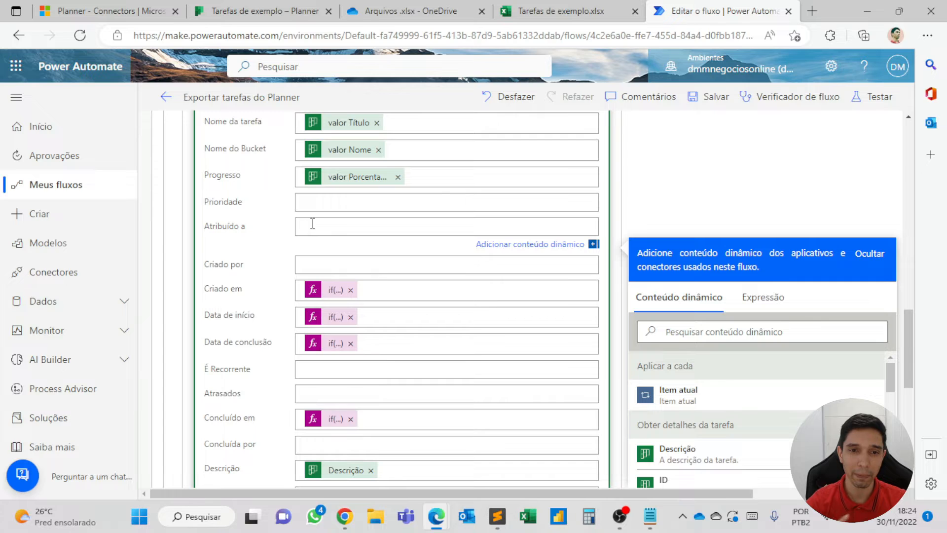
{"action": "scroll", "coordinate": [313, 223], "scroll_direction": "up", "scroll_amount": 10}
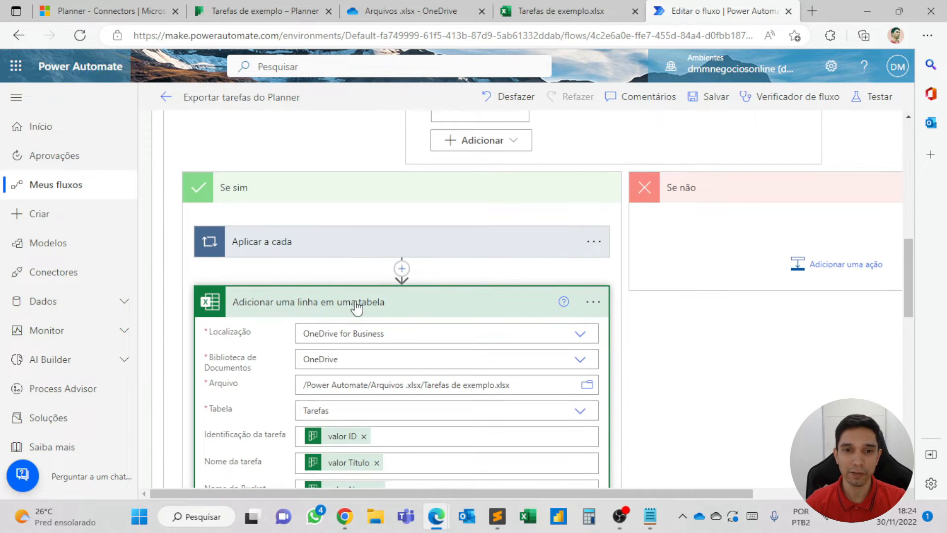
{"action": "left_click", "coordinate": [362, 302]}
{"action": "left_click", "coordinate": [401, 268]}
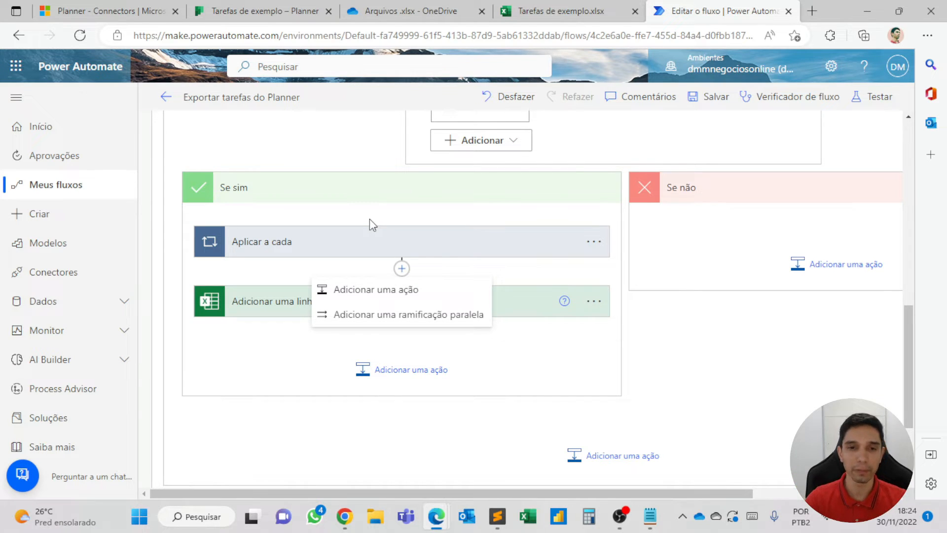
Expand the Aplicar a cada loop in the Se sim branch and rename it LoopAtribuições
{"action": "left_click", "coordinate": [380, 240]}
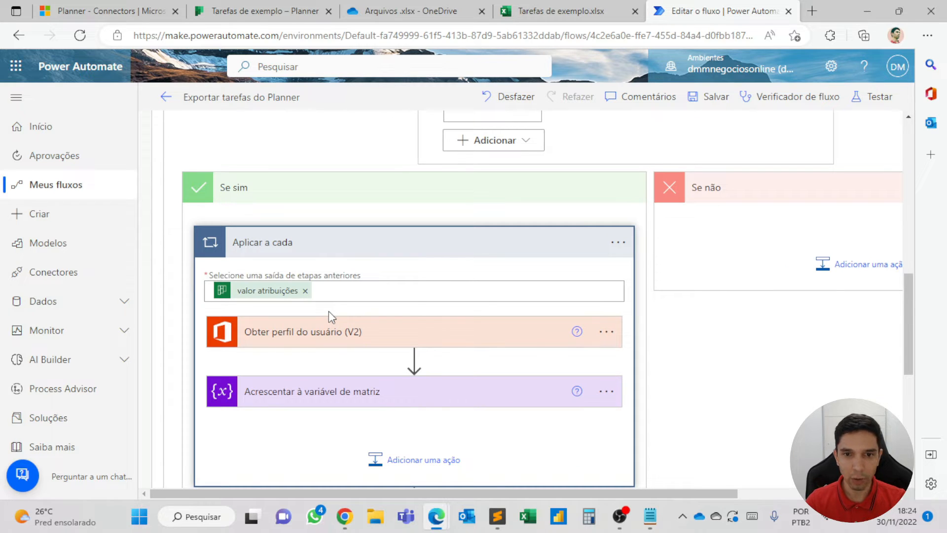
{"action": "left_click", "coordinate": [618, 242]}
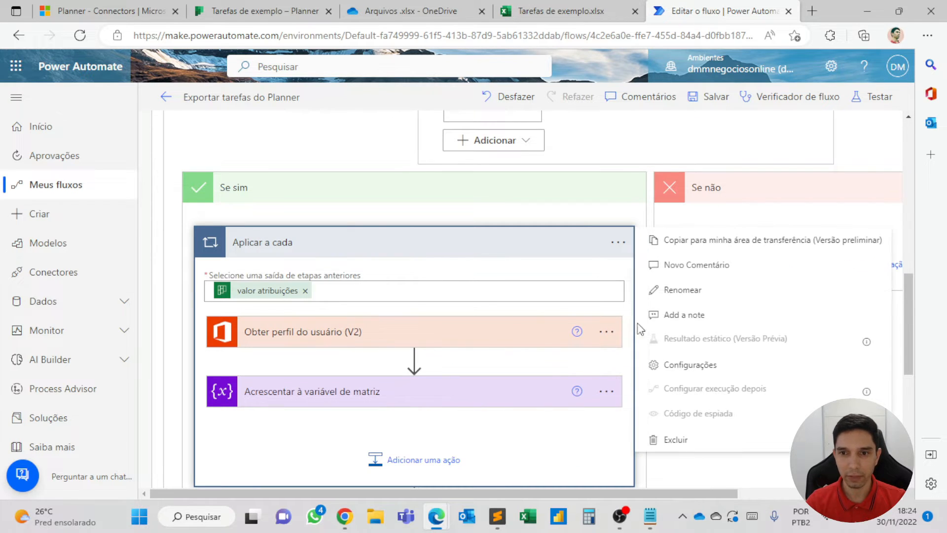
{"action": "left_click", "coordinate": [681, 296]}
{"action": "type", "text": "Tra"}
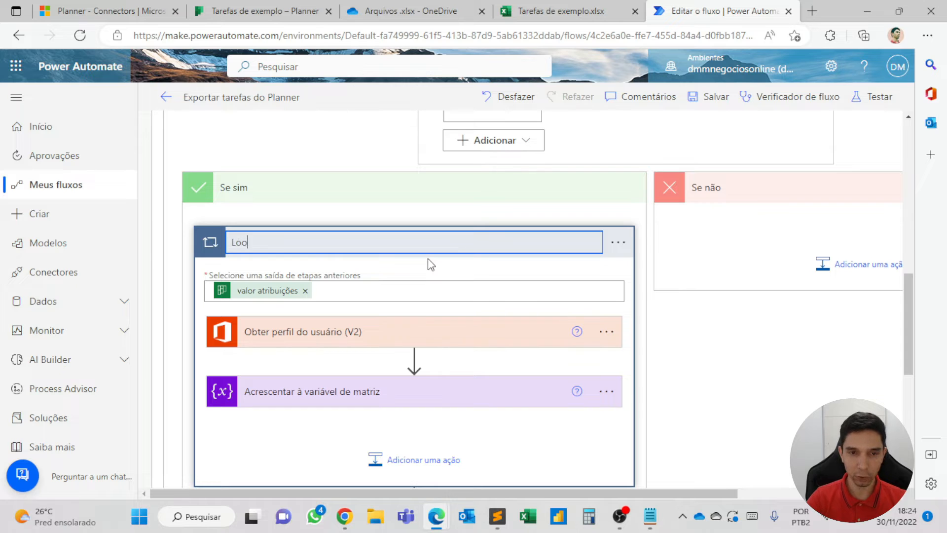
{"action": "type", "text": "pAtribuições"}
{"action": "key", "text": "Return"}
Rename the append action inside LoopAtribuições to Acrescentar à variável de matriz (atribuições)
{"action": "scroll", "coordinate": [360, 260], "scroll_direction": "down", "scroll_amount": 2}
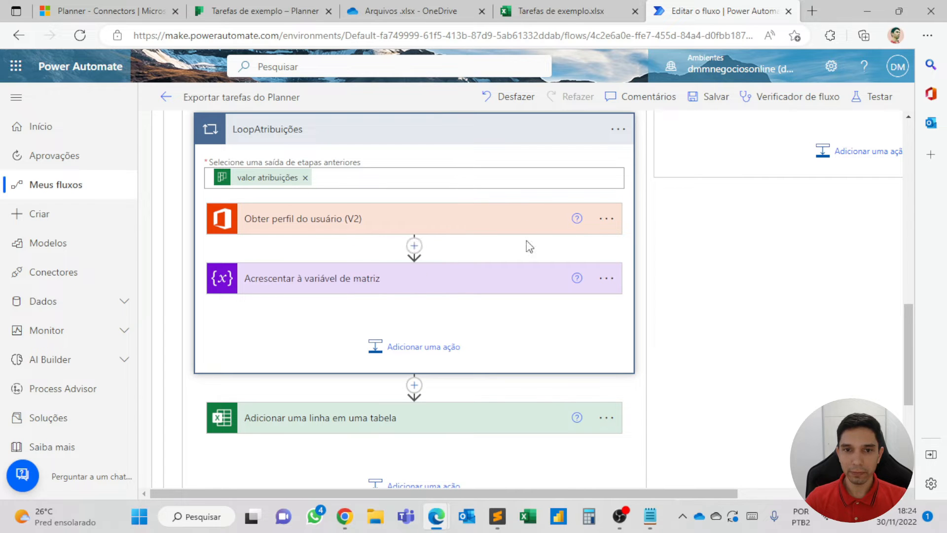
{"action": "left_click", "coordinate": [606, 278]}
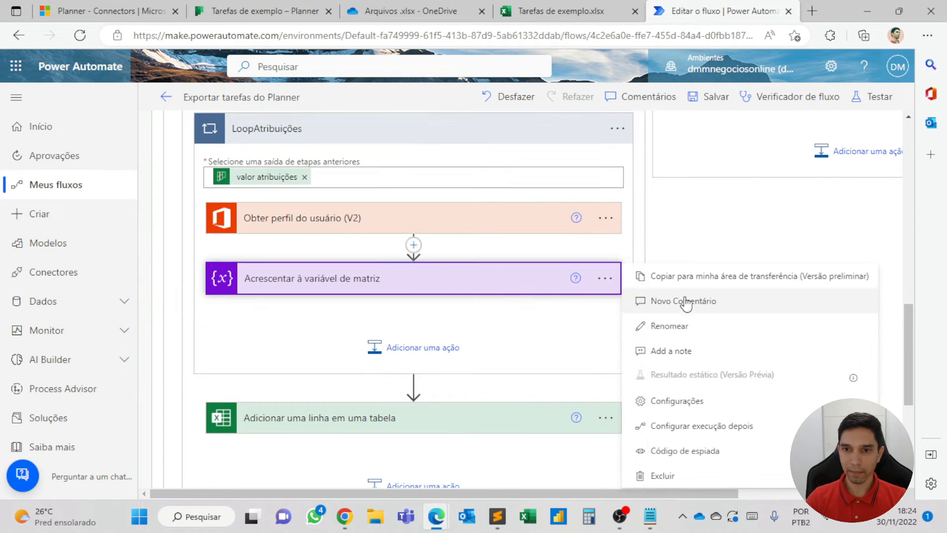
{"action": "left_click", "coordinate": [690, 324]}
{"action": "type", "text": "A"}
{"action": "key", "text": "ctrl+z"}
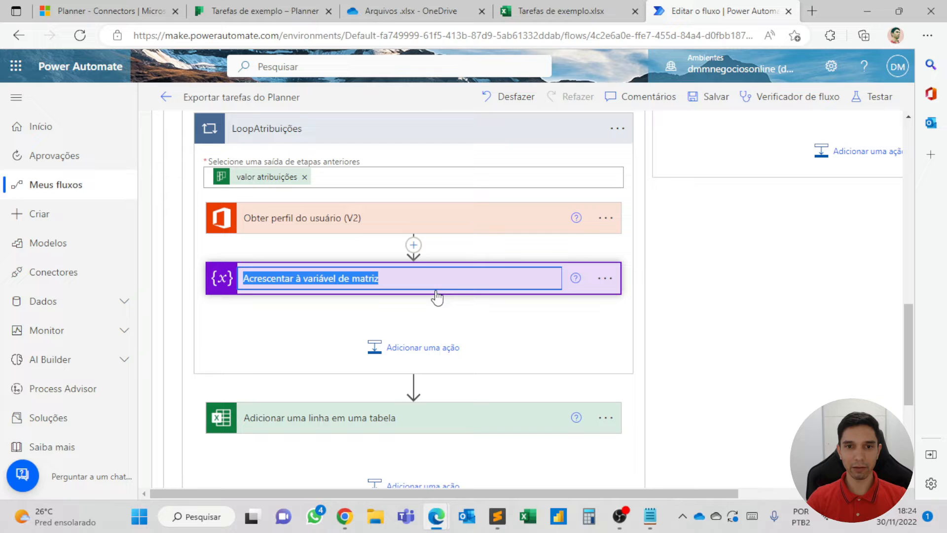
{"action": "left_click", "coordinate": [398, 284]}
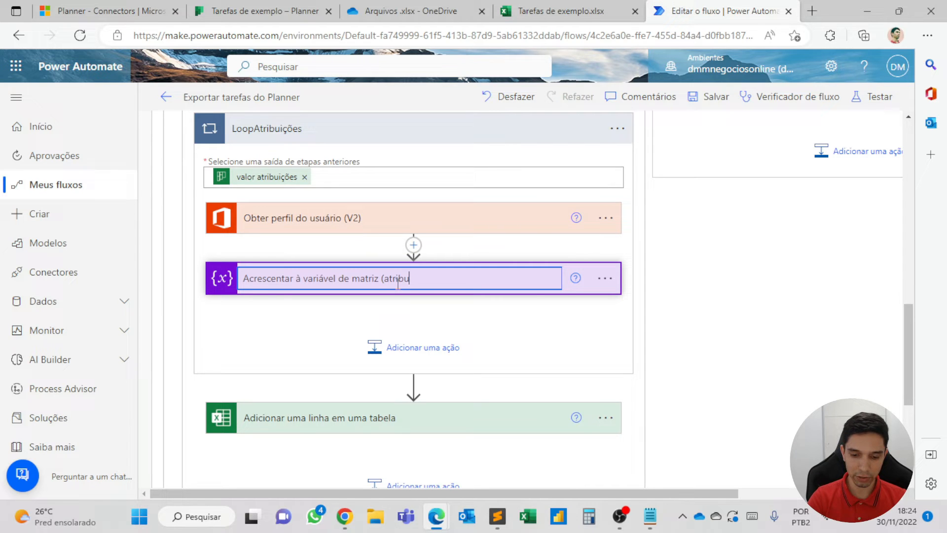
{"action": "type", "text": ")"}
{"action": "key", "text": "Return"}
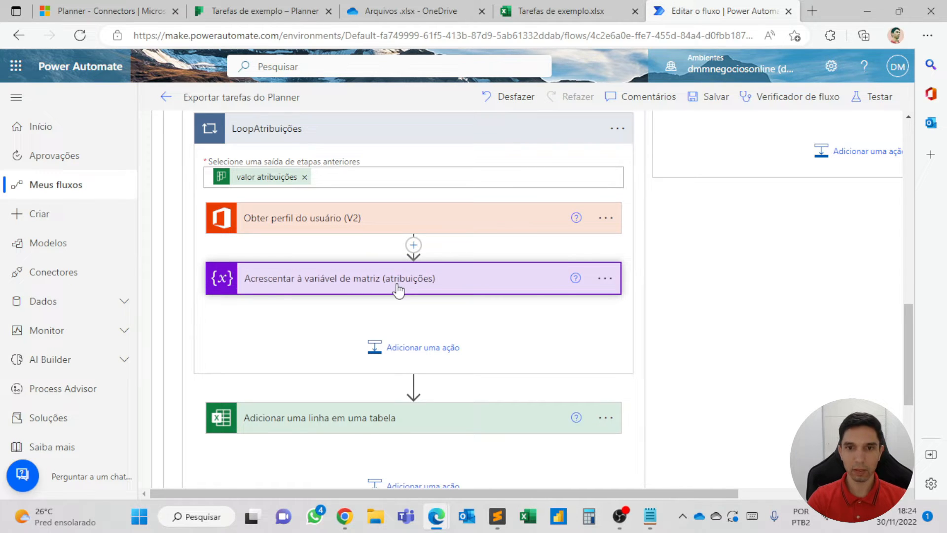
Collapse LoopAtribuições and insert the Junção data operation between it and Adicionar uma linha em uma tabela in the Se sim branch
{"action": "left_click", "coordinate": [375, 131]}
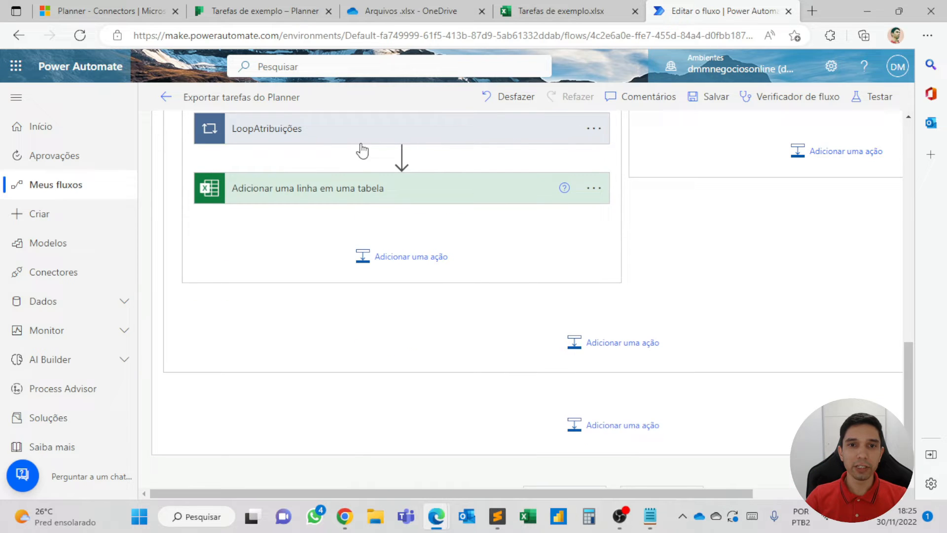
{"action": "scroll", "coordinate": [363, 148], "scroll_direction": "up", "scroll_amount": 2}
{"action": "left_click", "coordinate": [400, 271]}
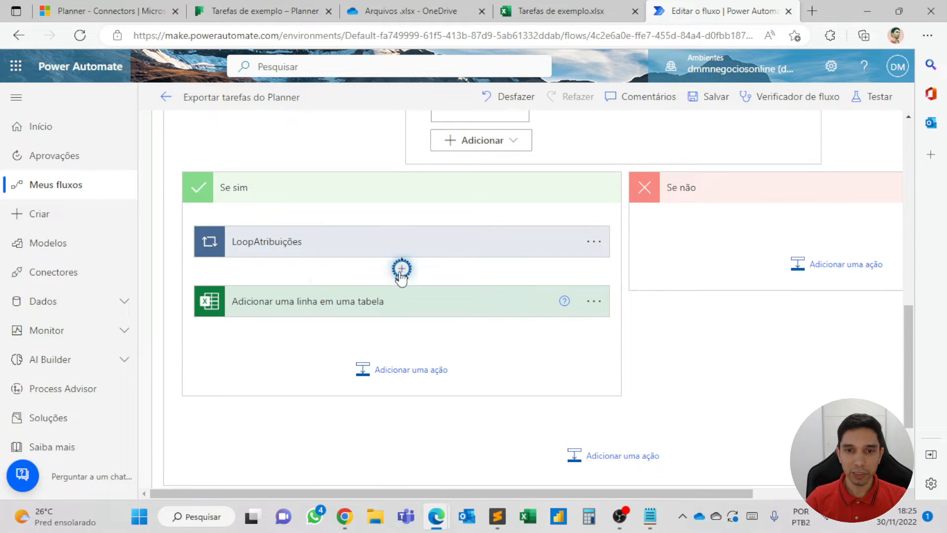
{"action": "left_click", "coordinate": [395, 293]}
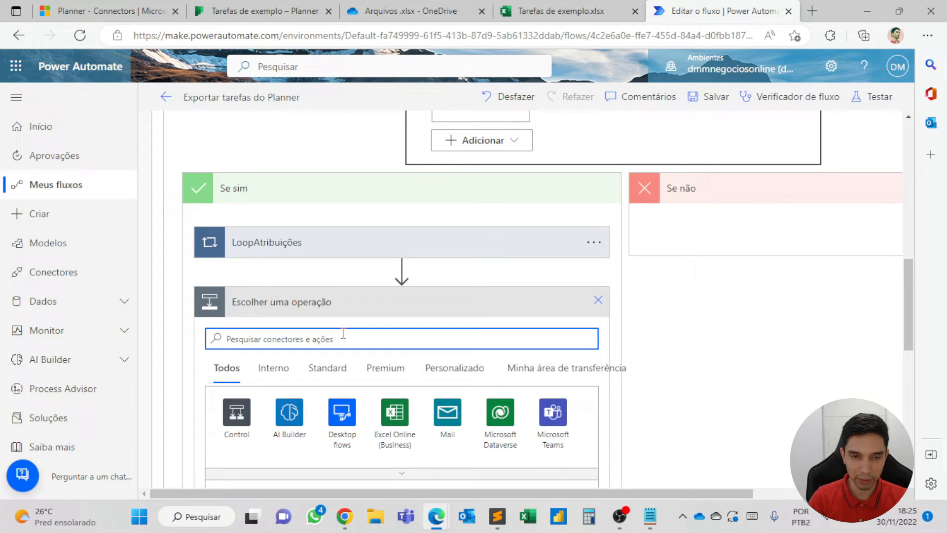
{"action": "type", "text": "dados"}
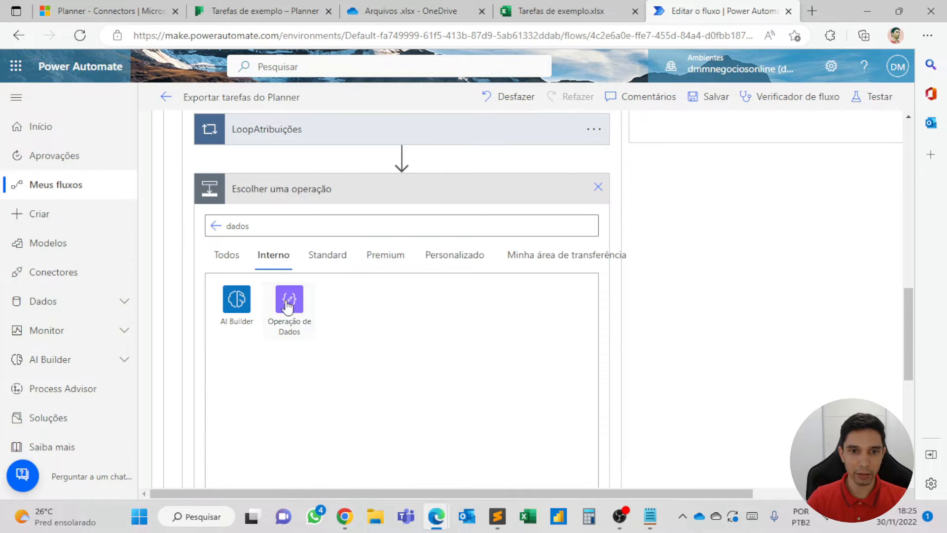
{"action": "left_click", "coordinate": [286, 308]}
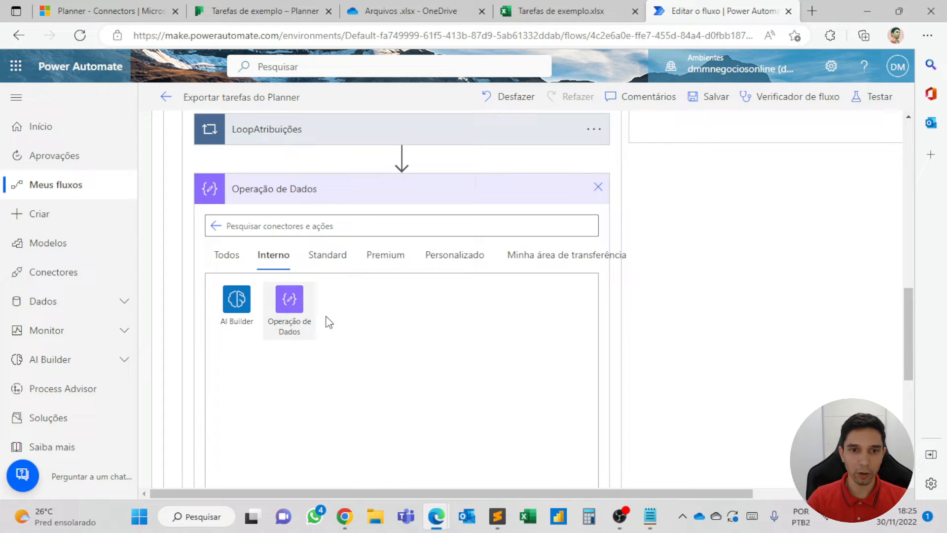
{"action": "scroll", "coordinate": [306, 304], "scroll_direction": "down", "scroll_amount": 2}
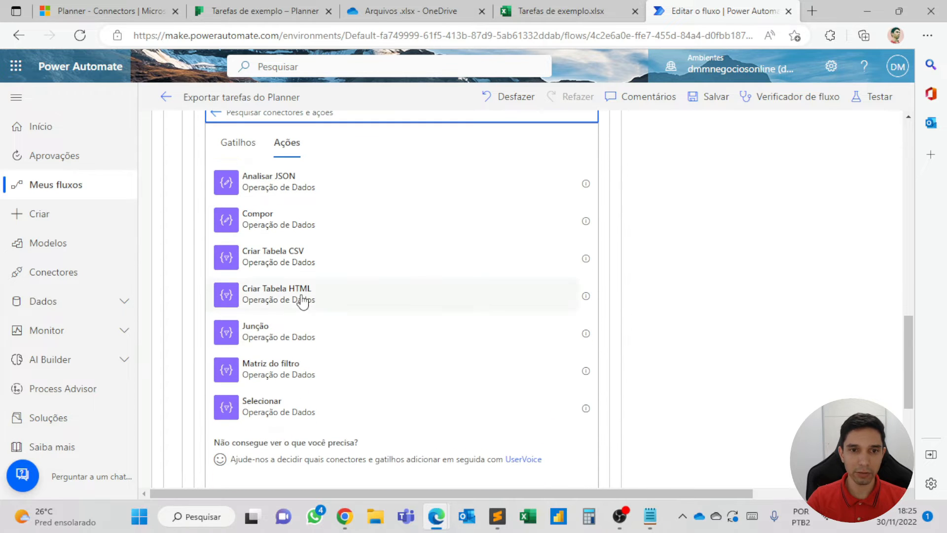
{"action": "left_click", "coordinate": [263, 334]}
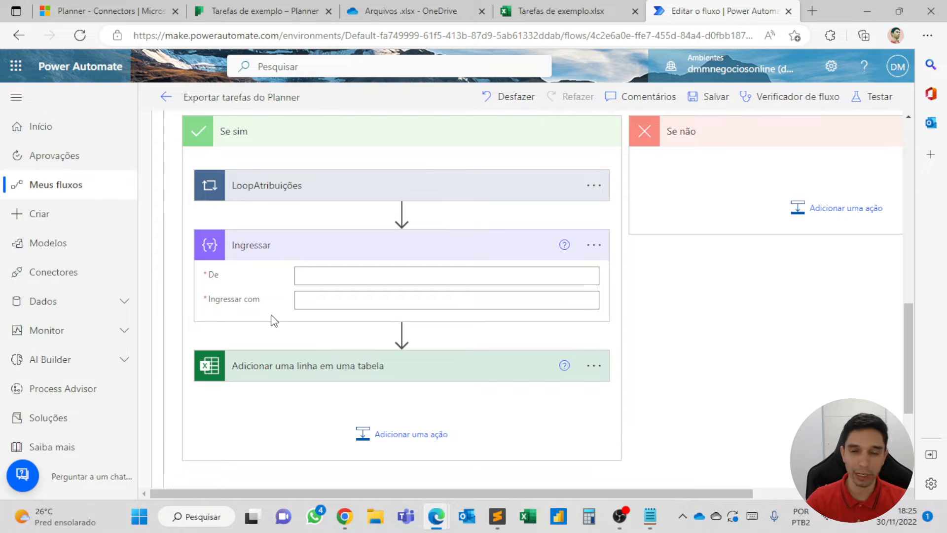
Set the Ingressar action to join the atribuicoes variable with a semicolon (;) and collapse its card
{"action": "left_click", "coordinate": [336, 274]}
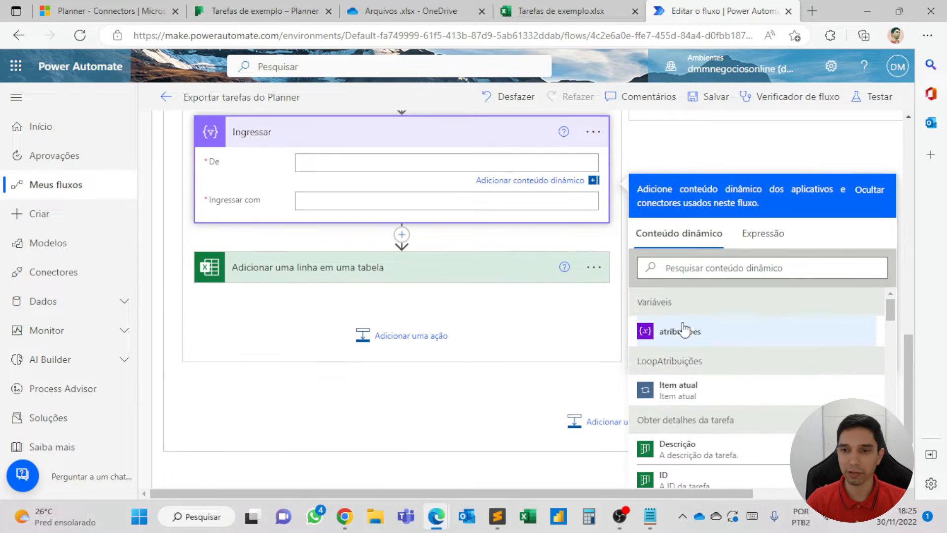
{"action": "left_click", "coordinate": [681, 332]}
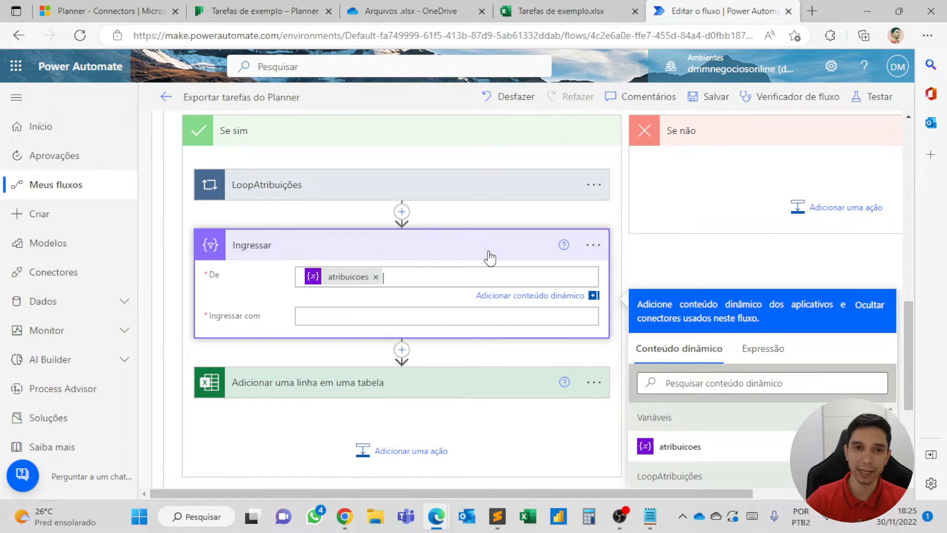
{"action": "scroll", "coordinate": [490, 256], "scroll_direction": "up", "scroll_amount": 5}
{"action": "scroll", "coordinate": [374, 256], "scroll_direction": "down", "scroll_amount": 8}
{"action": "left_click", "coordinate": [346, 205]}
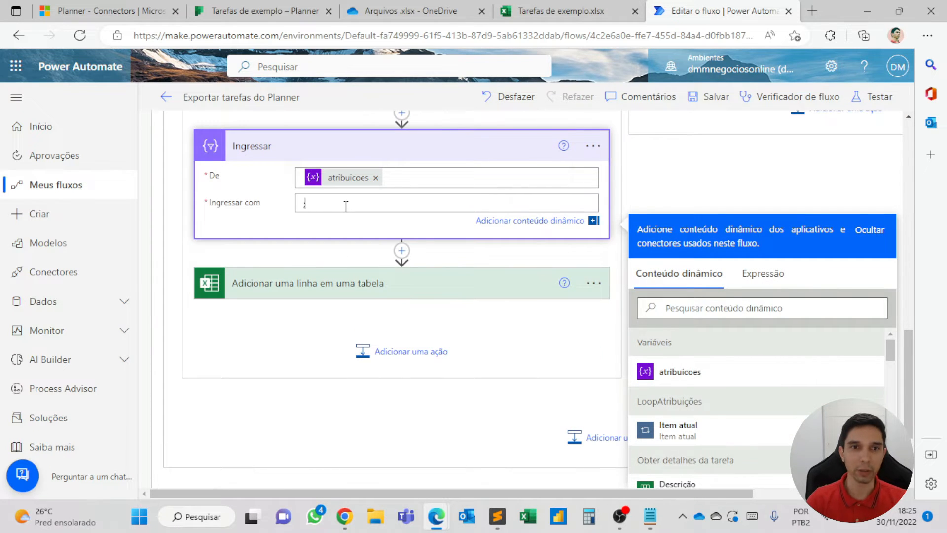
{"action": "left_click", "coordinate": [338, 159]}
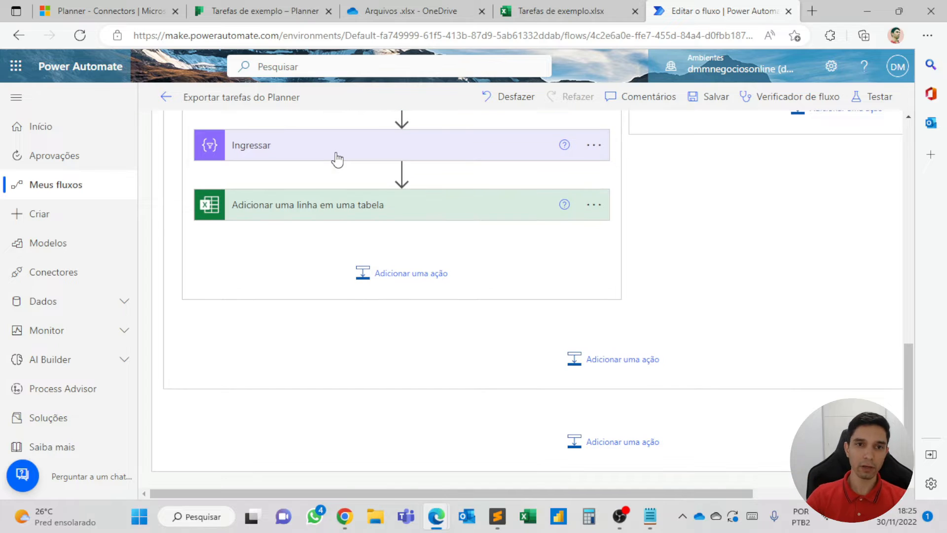
Rename the Ingressar action in the Se sim branch to Atribuições
{"action": "scroll", "coordinate": [335, 158], "scroll_direction": "up", "scroll_amount": 3}
{"action": "left_click", "coordinate": [593, 315]}
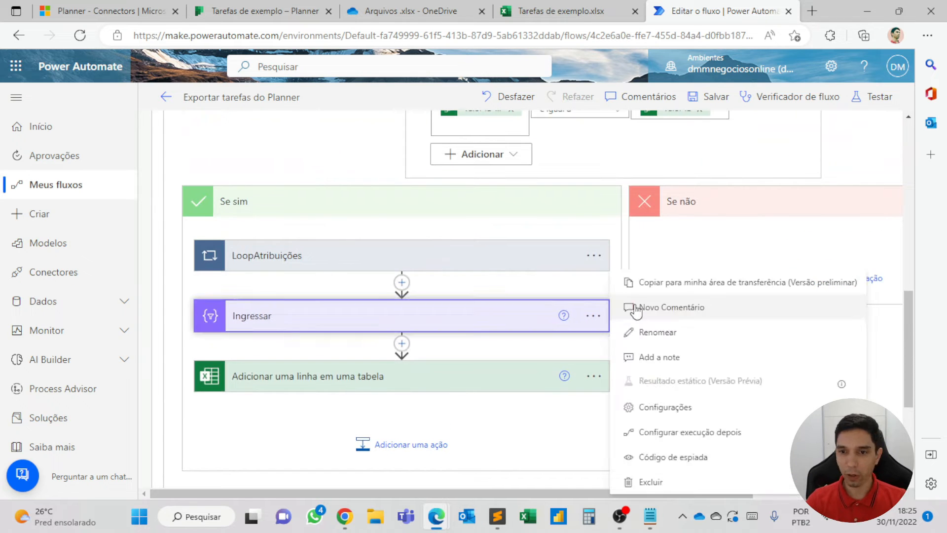
{"action": "left_click", "coordinate": [656, 334]}
{"action": "type", "text": "Atribuições"}
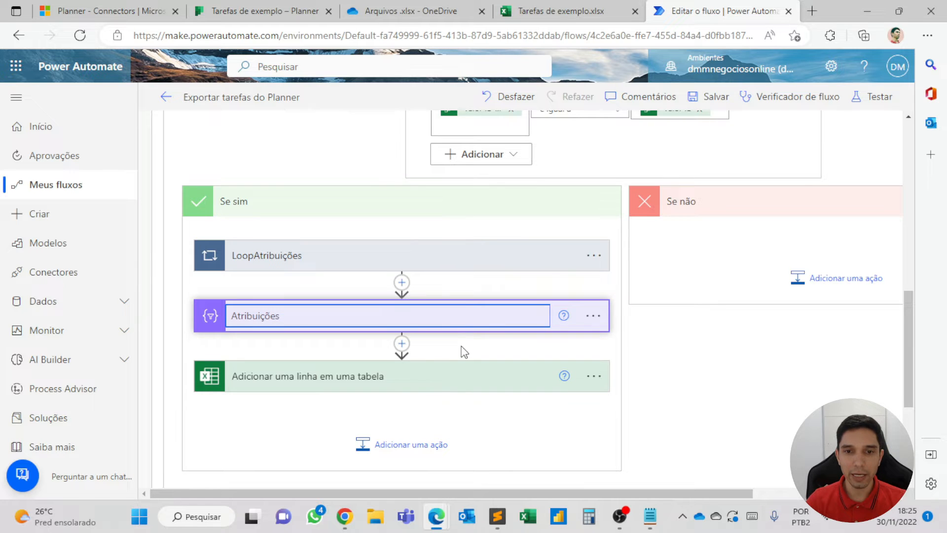
{"action": "key", "text": "Return"}
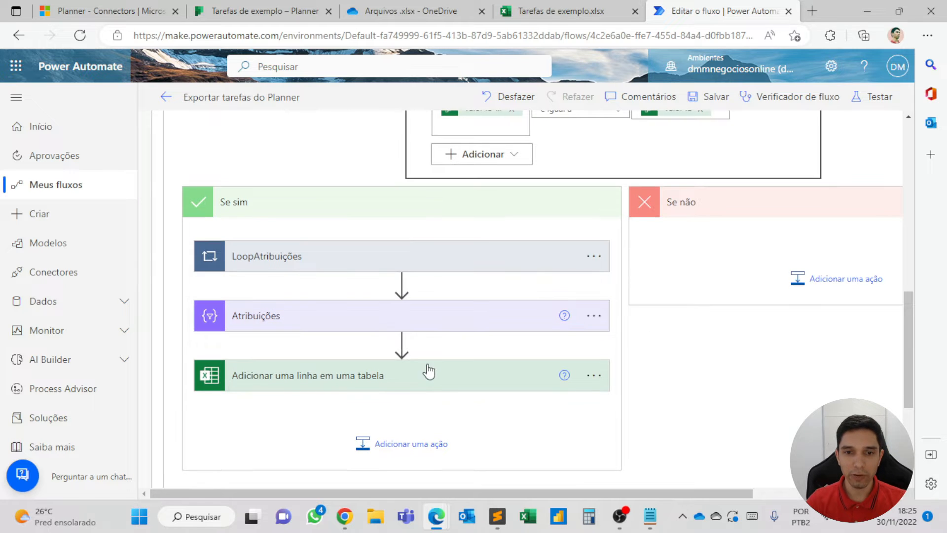
Map the Atribuído a column in Adicionar uma linha em uma tabela to the Saída of the Atribuições action
{"action": "left_click", "coordinate": [425, 378]}
{"action": "scroll", "coordinate": [425, 378], "scroll_direction": "down", "scroll_amount": 4}
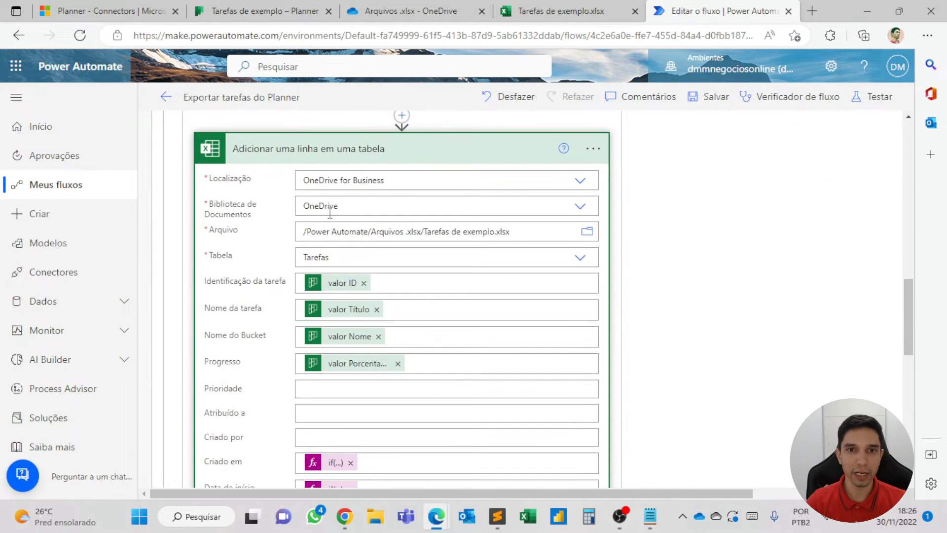
{"action": "scroll", "coordinate": [370, 274], "scroll_direction": "down", "scroll_amount": 2}
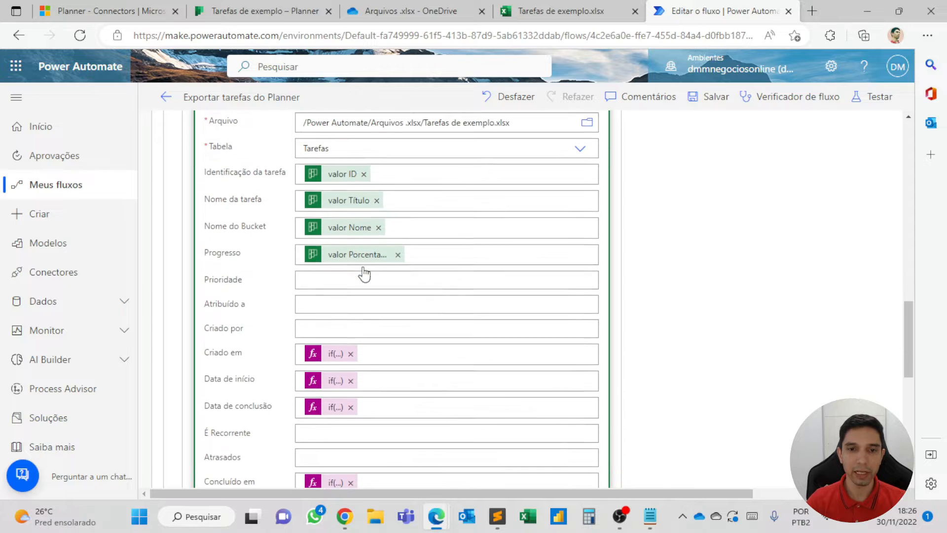
{"action": "left_click", "coordinate": [311, 300]}
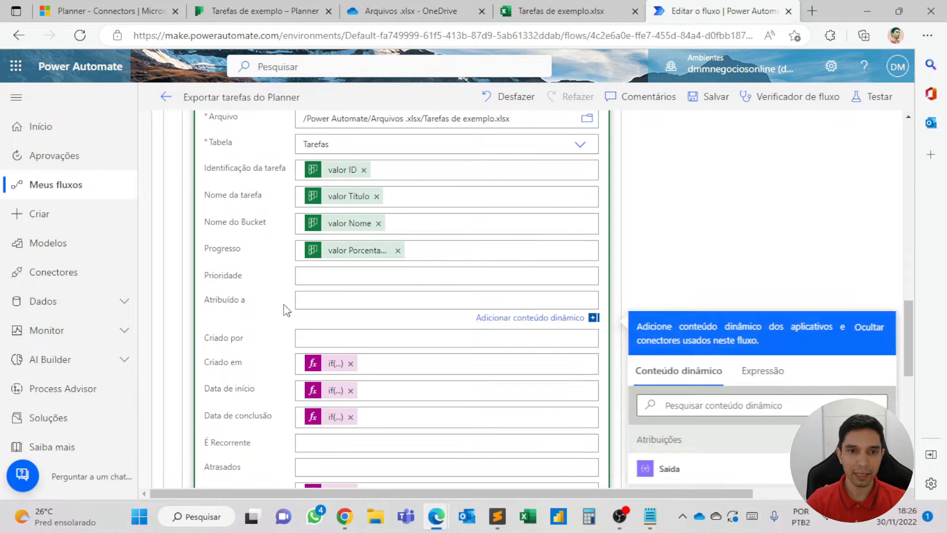
{"action": "scroll", "coordinate": [631, 294], "scroll_direction": "down", "scroll_amount": 2}
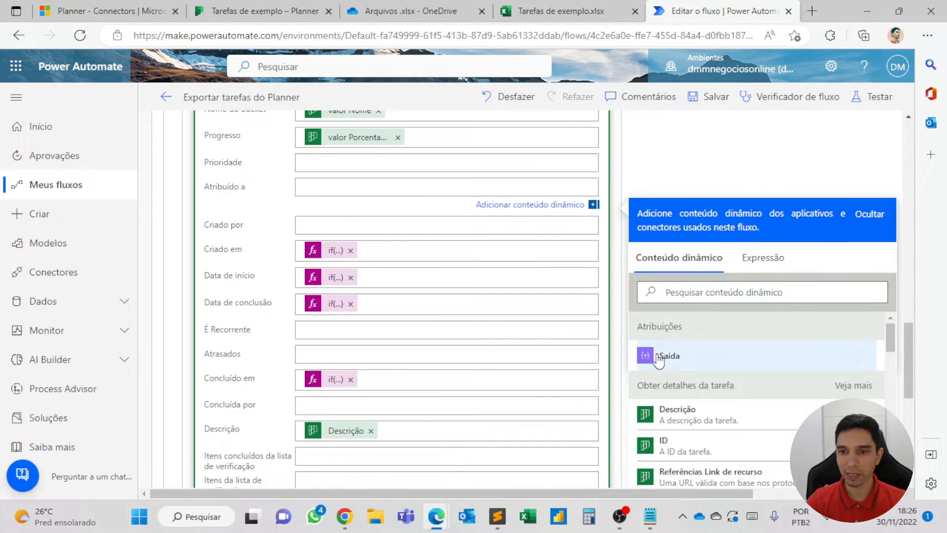
{"action": "scroll", "coordinate": [270, 200], "scroll_direction": "up", "scroll_amount": 8}
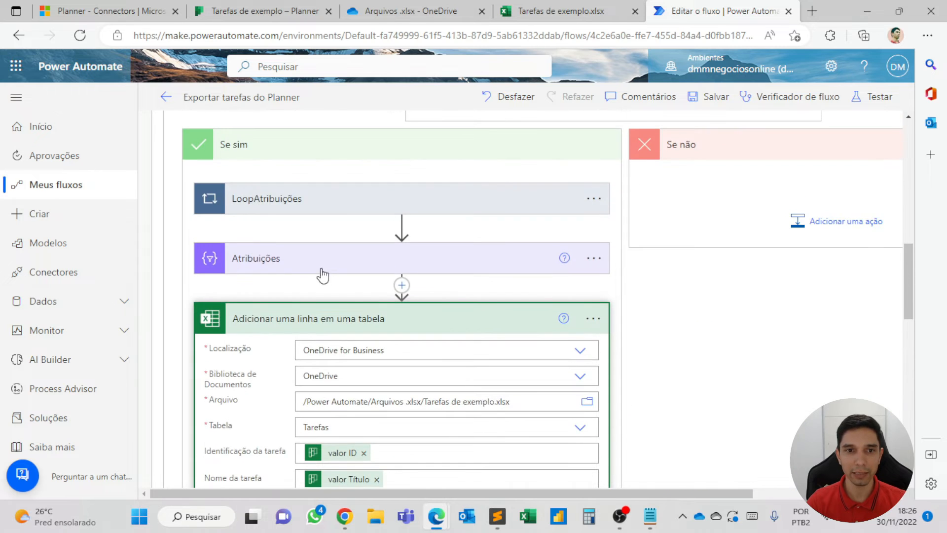
{"action": "scroll", "coordinate": [321, 272], "scroll_direction": "down", "scroll_amount": 6}
{"action": "left_click", "coordinate": [656, 415]}
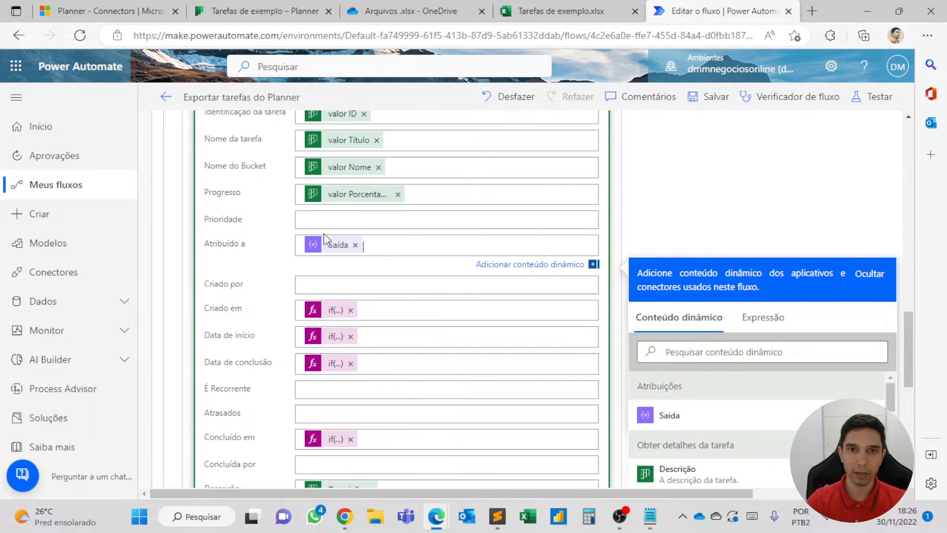
Save the flow Exportar tarefas do Planner and run it as a manual test
{"action": "scroll", "coordinate": [420, 251], "scroll_direction": "up", "scroll_amount": 3}
{"action": "left_click", "coordinate": [710, 96]}
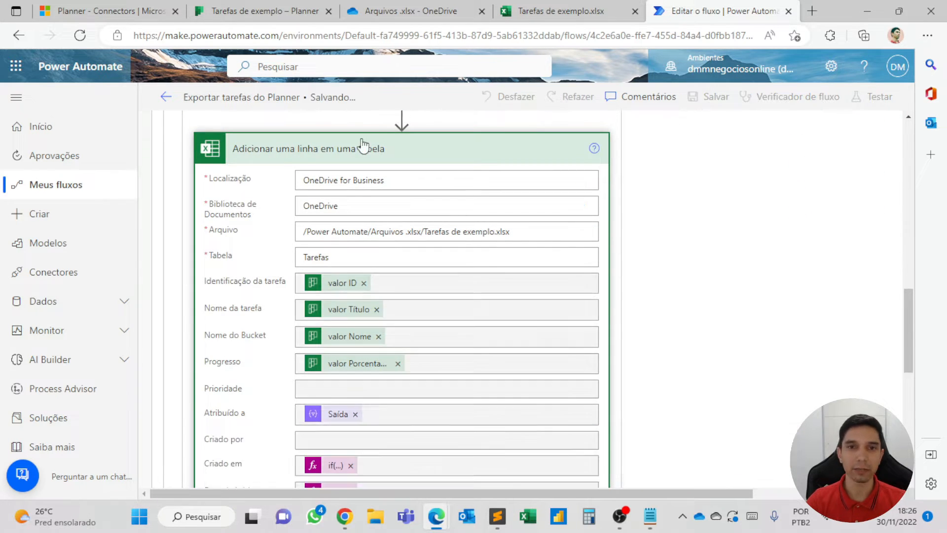
{"action": "left_click", "coordinate": [869, 97]}
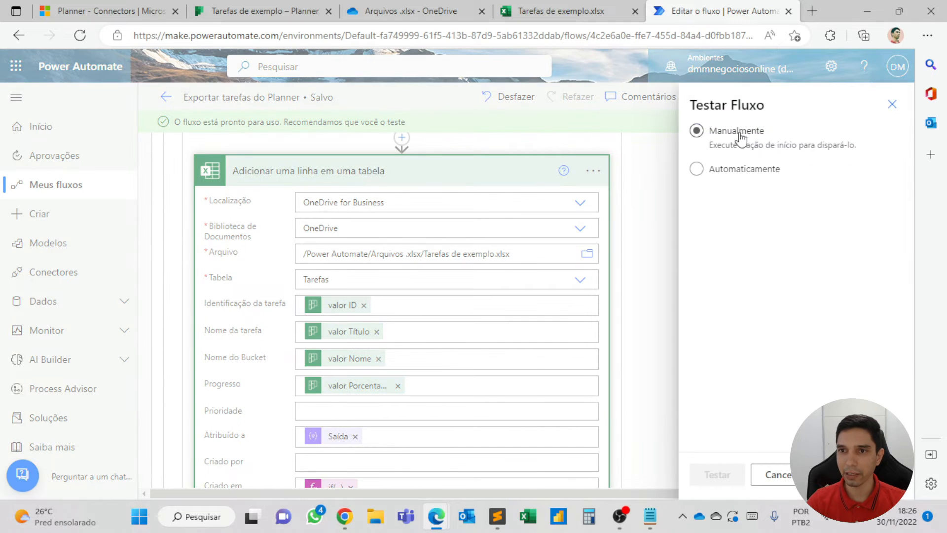
{"action": "left_click", "coordinate": [715, 475]}
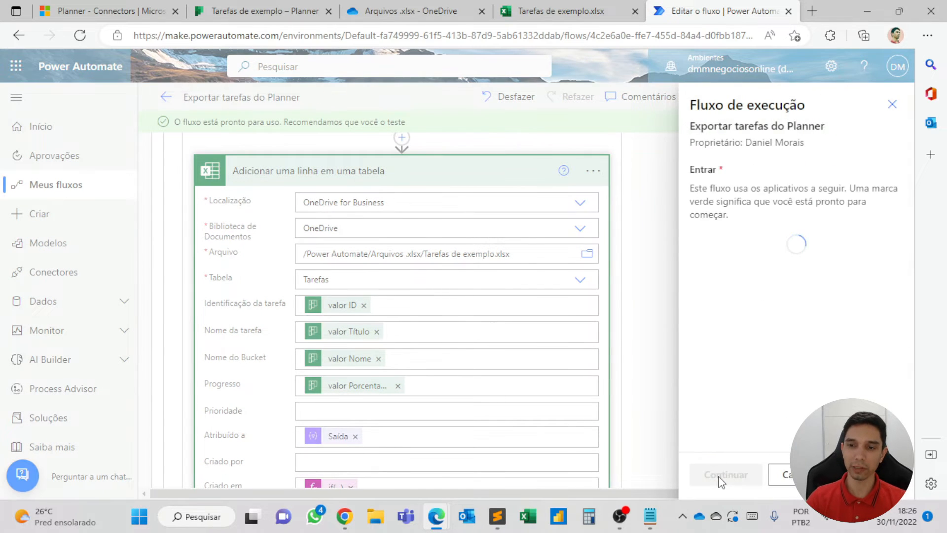
{"action": "left_click", "coordinate": [732, 476]}
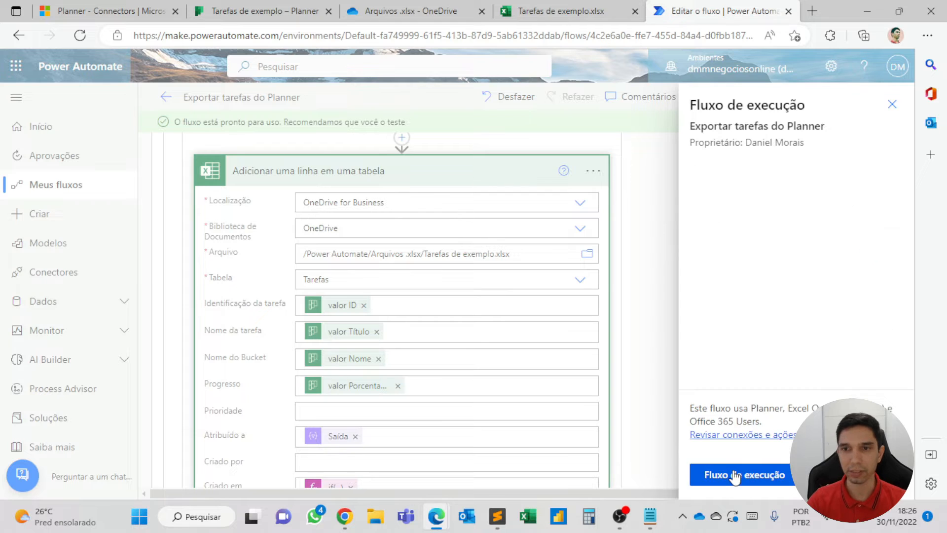
{"action": "left_click", "coordinate": [735, 475]}
Switch to the Tarefas de exemplo board in Planner and reload it
{"action": "left_click", "coordinate": [438, 9]}
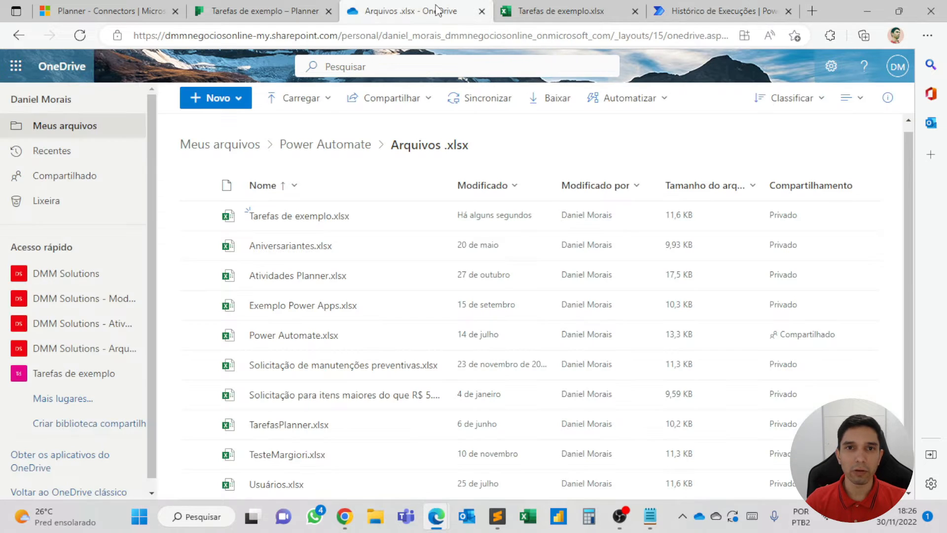
{"action": "left_click", "coordinate": [262, 11]}
{"action": "left_click", "coordinate": [80, 36]}
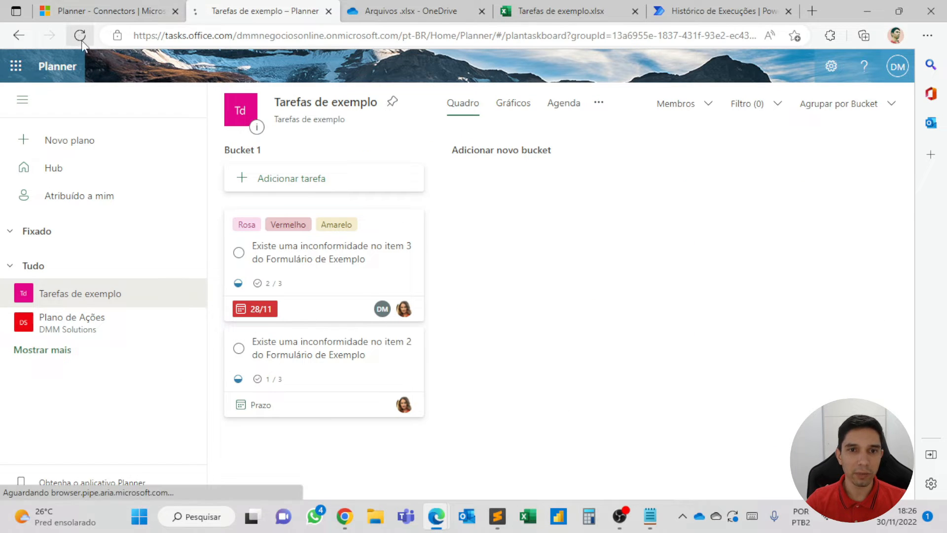
Switch to the Tarefas de exemplo.xlsx workbook in Excel, select table rows 6 and 7, and widen the Atribuído a column
{"action": "left_click", "coordinate": [523, 14]}
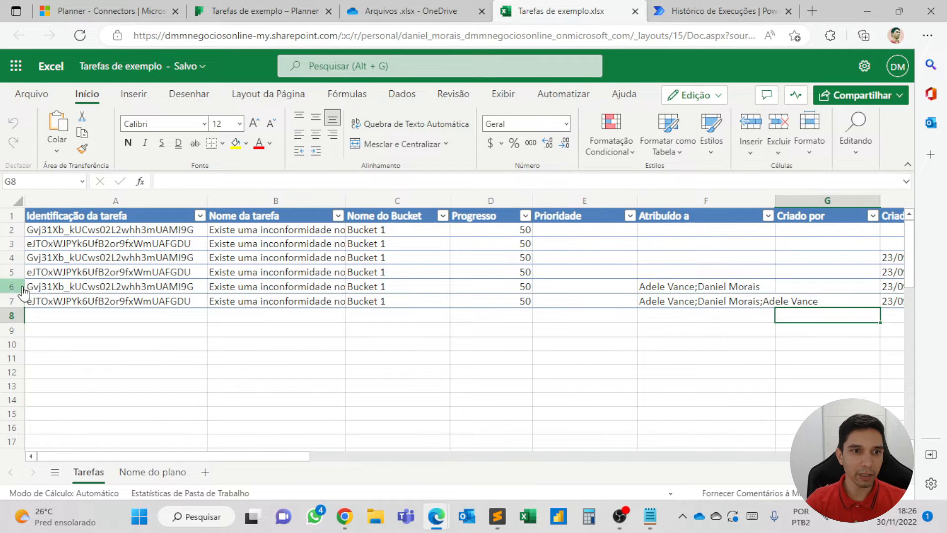
{"action": "left_click_drag", "start_coordinate": [15, 286], "coordinate": [17, 302]}
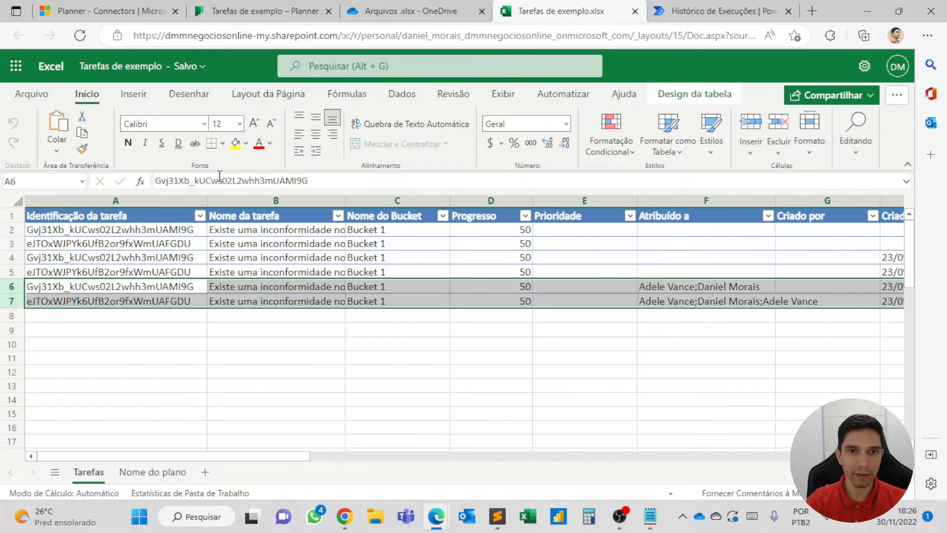
{"action": "left_click_drag", "start_coordinate": [262, 456], "coordinate": [344, 460]}
{"action": "left_click_drag", "start_coordinate": [516, 211], "coordinate": [573, 209]}
Compare the assignees written in the Atribuído a cells of rows 6 and 7
{"action": "left_click", "coordinate": [533, 284]}
{"action": "left_click", "coordinate": [468, 301]}
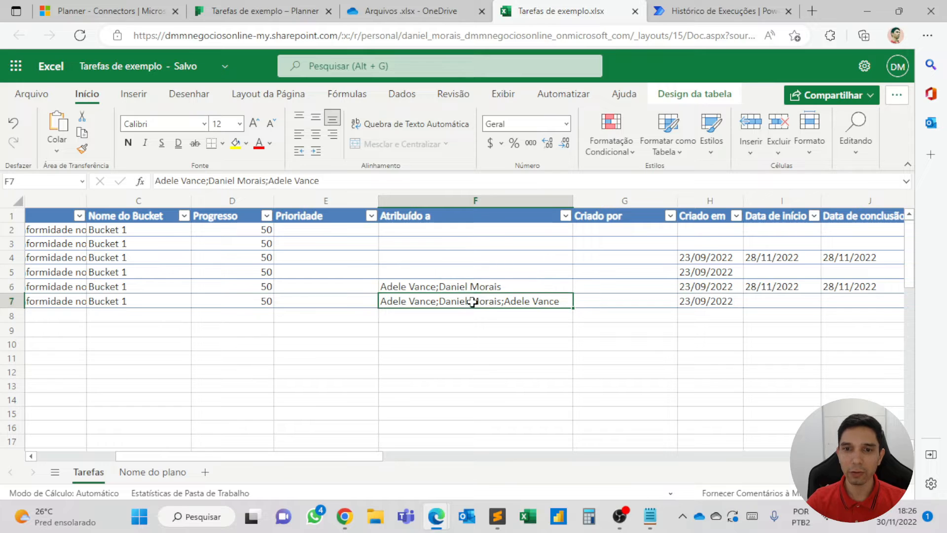
{"action": "left_click", "coordinate": [480, 289]}
{"action": "left_click", "coordinate": [481, 301]}
{"action": "left_click", "coordinate": [483, 288]}
Check the assignees of the item 3 task in Planner against the Atribuído a entries in F6:F7 of the Excel workbook
{"action": "left_click", "coordinate": [274, 7]}
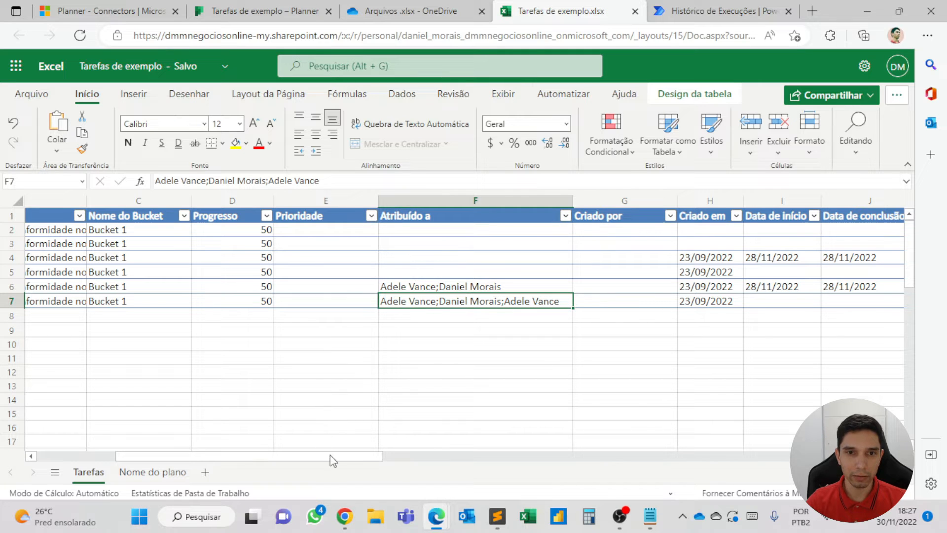
{"action": "left_click", "coordinate": [292, 19]}
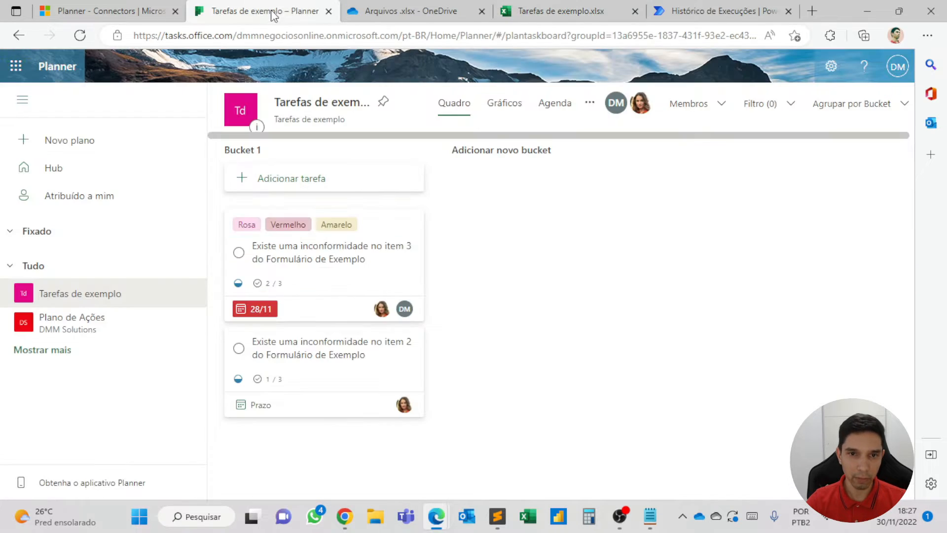
{"action": "left_click", "coordinate": [371, 235]}
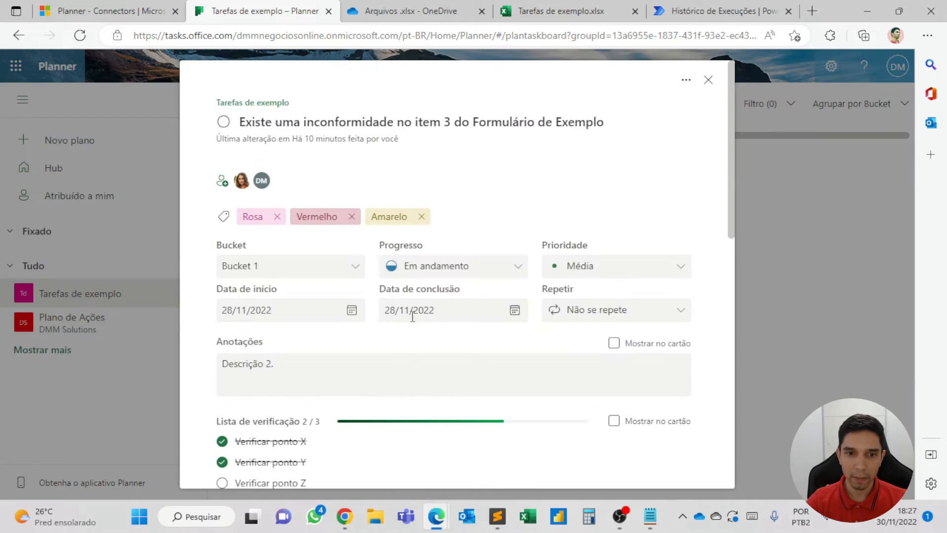
{"action": "scroll", "coordinate": [412, 327], "scroll_direction": "down", "scroll_amount": 5}
{"action": "scroll", "coordinate": [481, 287], "scroll_direction": "up", "scroll_amount": 2}
{"action": "scroll", "coordinate": [570, 249], "scroll_direction": "up", "scroll_amount": 3}
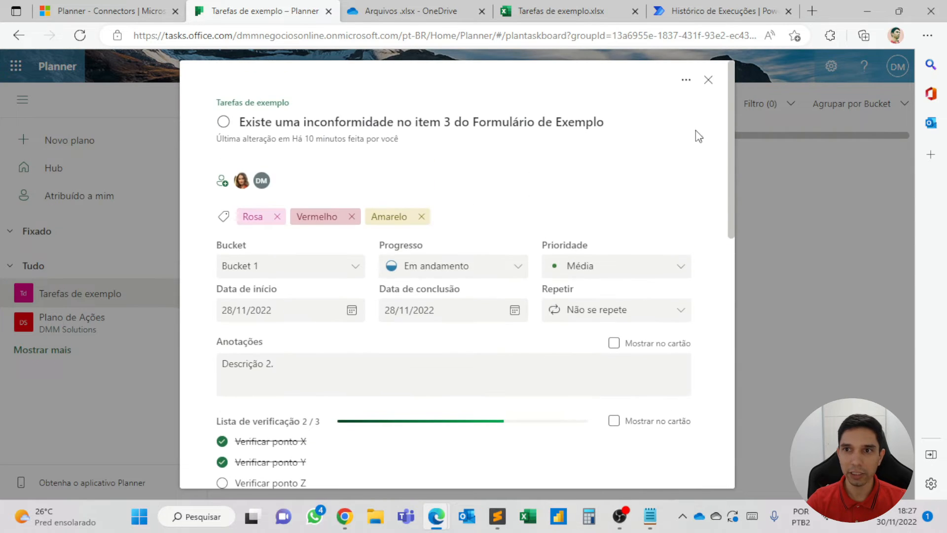
{"action": "left_click", "coordinate": [708, 79]}
{"action": "left_click", "coordinate": [561, 15]}
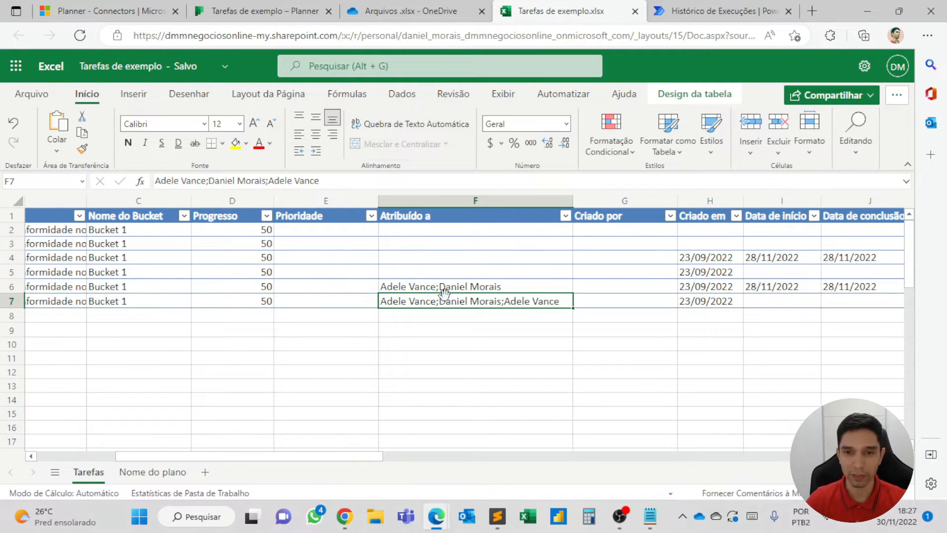
{"action": "left_click_drag", "start_coordinate": [445, 287], "coordinate": [446, 296]}
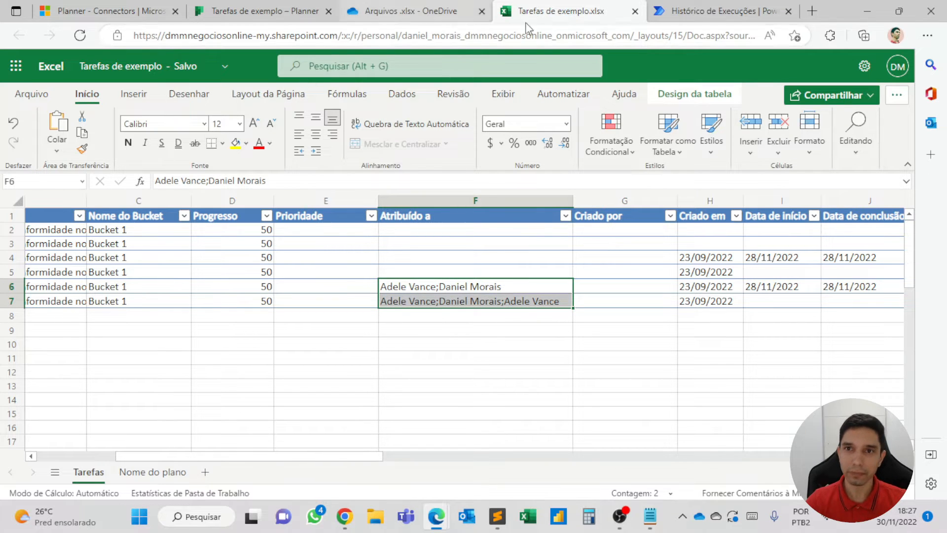
Switch to the Power Automate run history and expand LoopTarefas to examine the actions in its iterations
{"action": "left_click", "coordinate": [682, 10]}
{"action": "scroll", "coordinate": [446, 325], "scroll_direction": "down", "scroll_amount": 2}
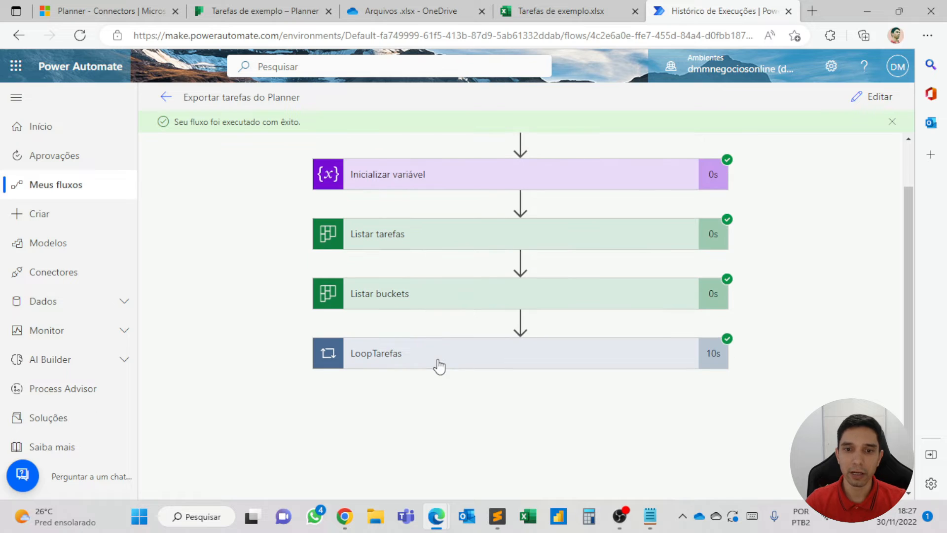
{"action": "left_click", "coordinate": [440, 364]}
{"action": "scroll", "coordinate": [440, 368], "scroll_direction": "down", "scroll_amount": 1}
{"action": "scroll", "coordinate": [391, 371], "scroll_direction": "up", "scroll_amount": 3}
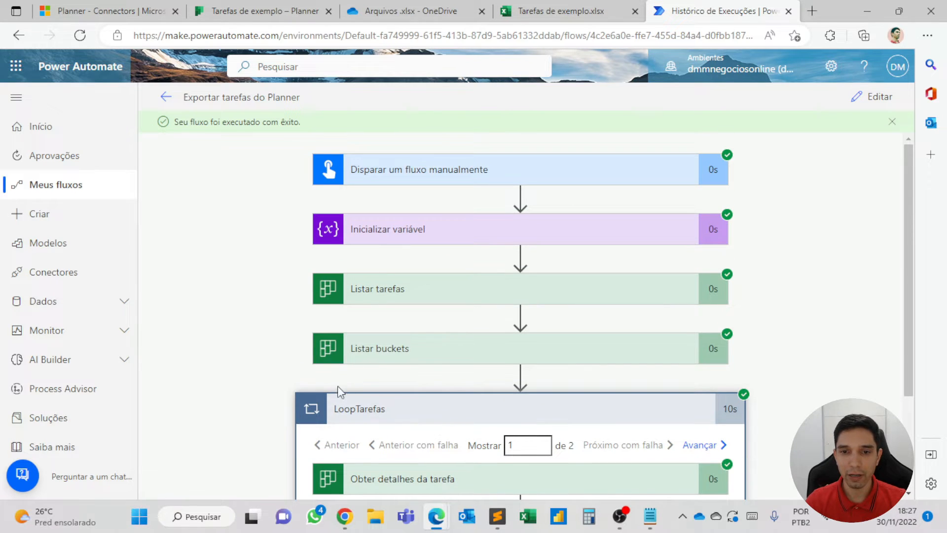
{"action": "scroll", "coordinate": [337, 386], "scroll_direction": "down", "scroll_amount": 2}
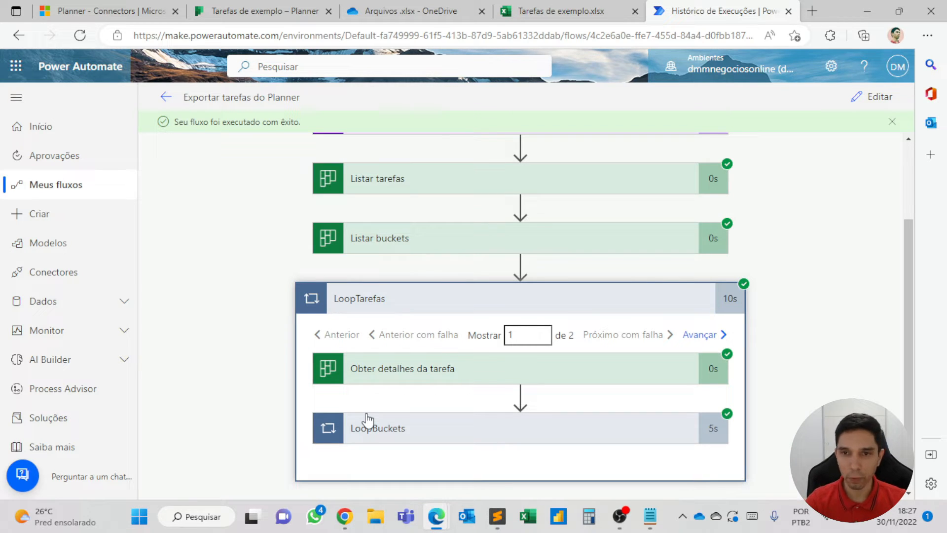
Open the Exportar tarefas do Planner flow for editing and collapse the LoopBuckets loop inside LoopTarefas
{"action": "left_click", "coordinate": [869, 102]}
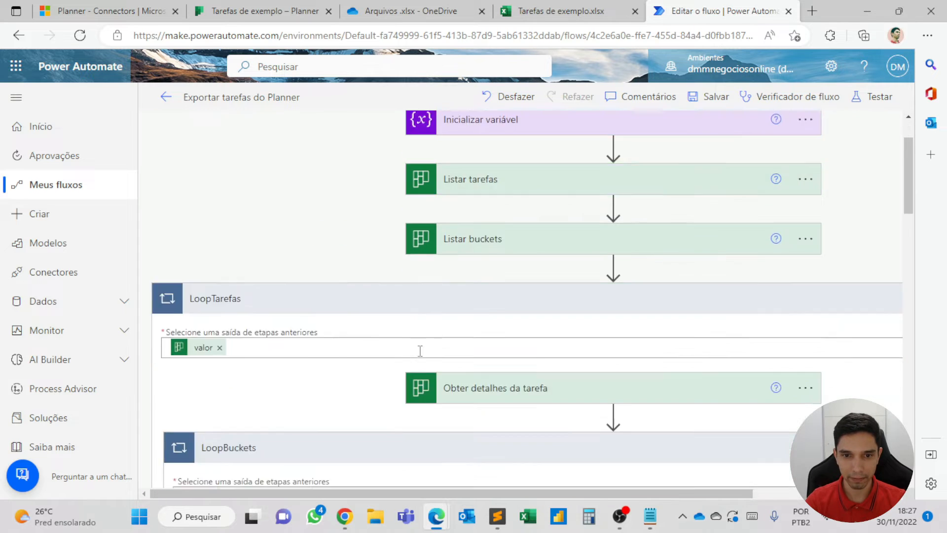
{"action": "scroll", "coordinate": [420, 350], "scroll_direction": "down", "scroll_amount": 4}
{"action": "scroll", "coordinate": [406, 353], "scroll_direction": "up", "scroll_amount": 2}
{"action": "left_click", "coordinate": [404, 351]}
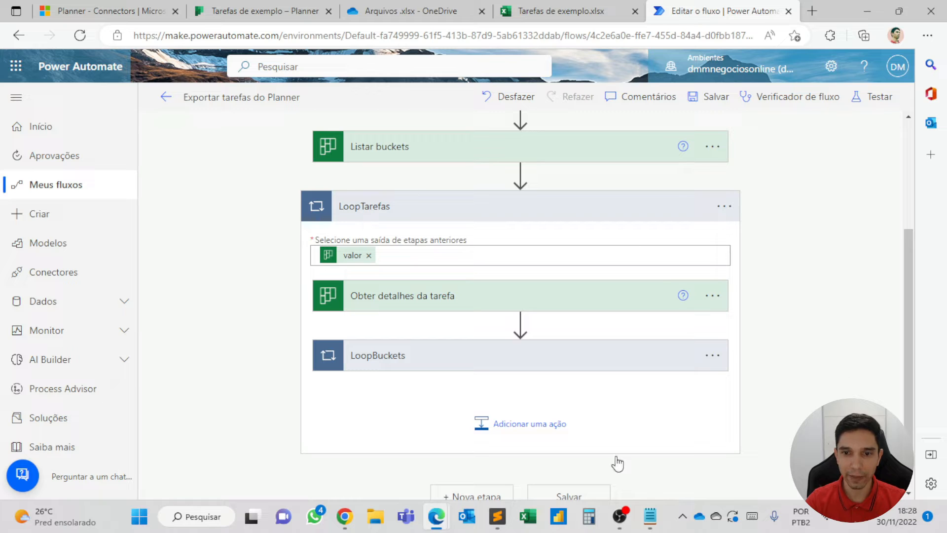
Add a Definir variável action inside LoopTarefas, directly after LoopBuckets
{"action": "left_click", "coordinate": [495, 422]}
{"action": "scroll", "coordinate": [414, 341], "scroll_direction": "up", "scroll_amount": 3}
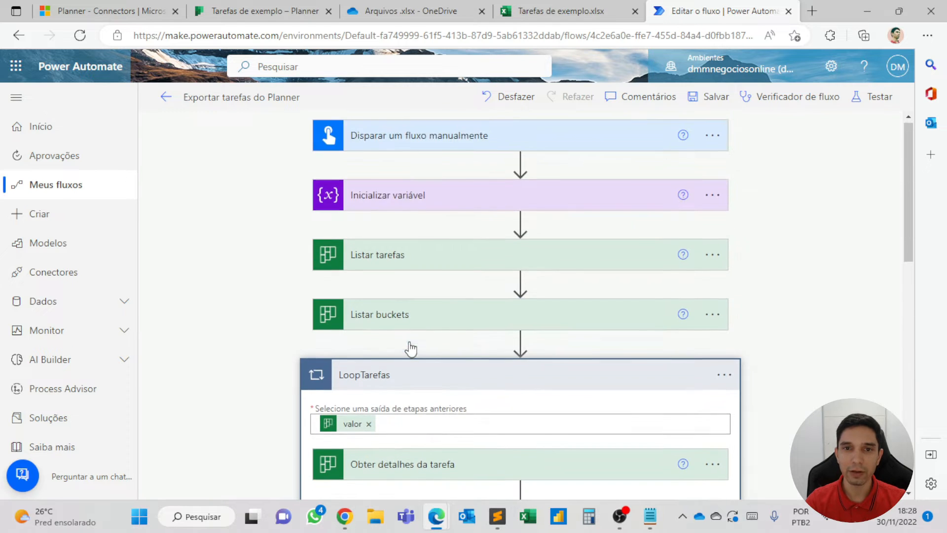
{"action": "scroll", "coordinate": [402, 249], "scroll_direction": "down", "scroll_amount": 5}
{"action": "scroll", "coordinate": [412, 281], "scroll_direction": "down", "scroll_amount": 1}
{"action": "type", "text": "var"}
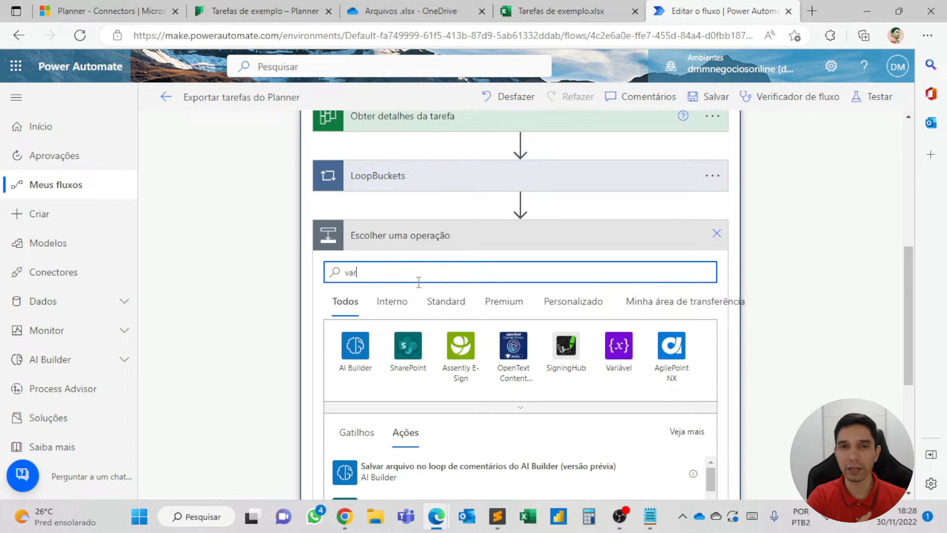
{"action": "left_click", "coordinate": [619, 353]}
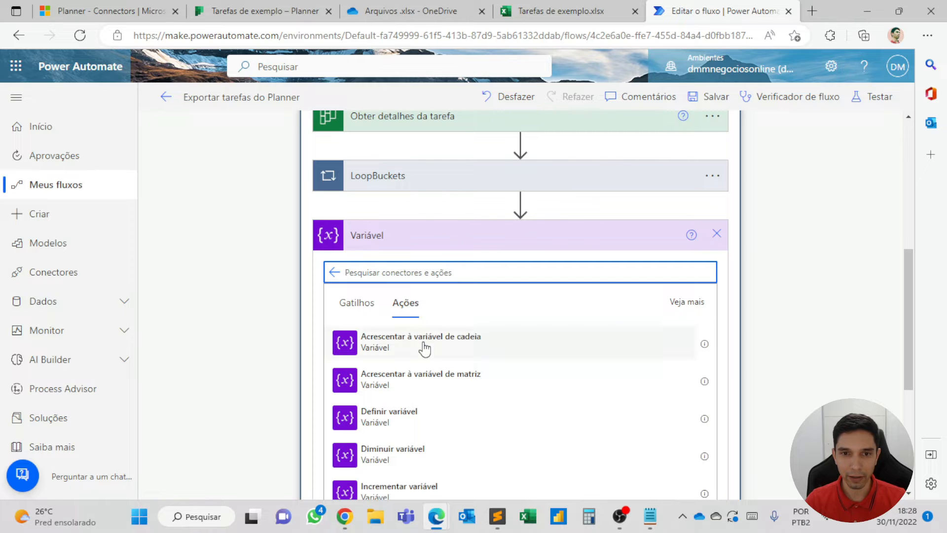
{"action": "scroll", "coordinate": [375, 242], "scroll_direction": "down", "scroll_amount": 2}
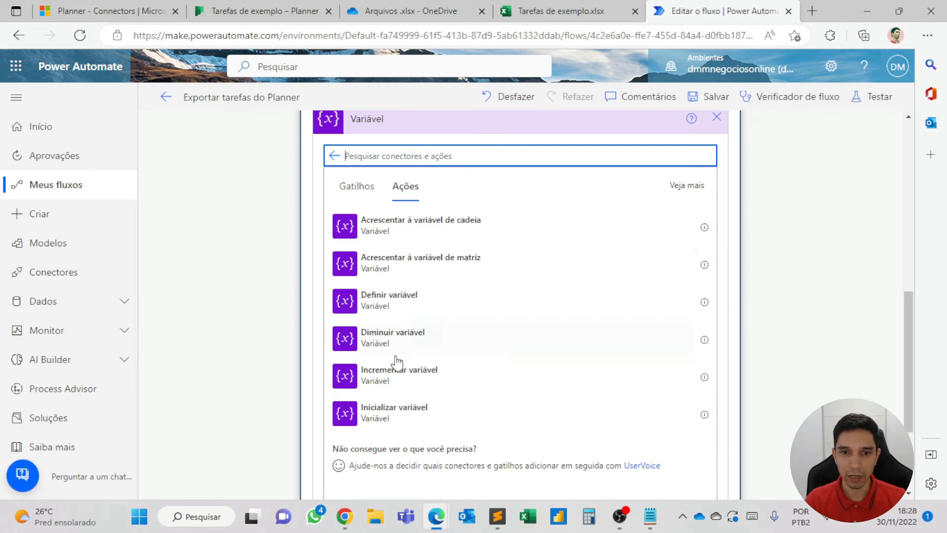
{"action": "left_click", "coordinate": [404, 309]}
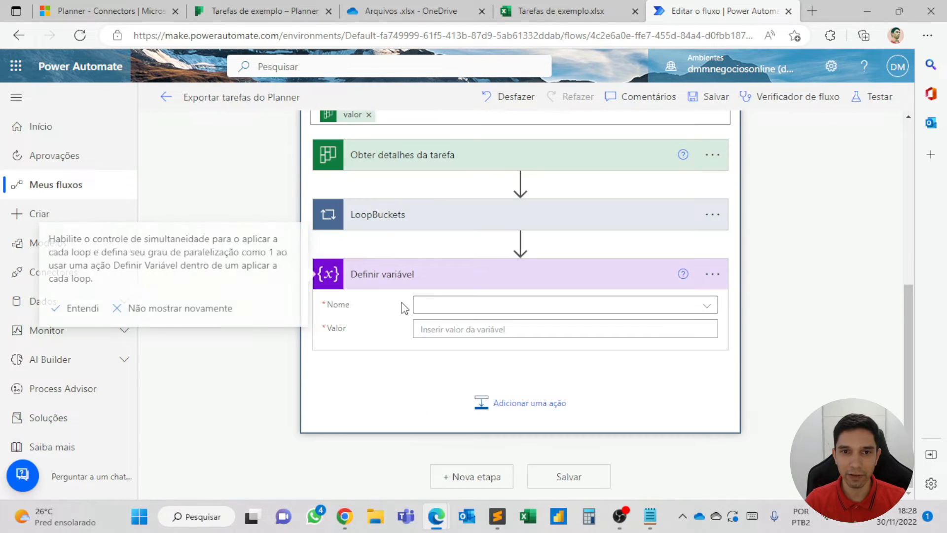
Configure the Definir variável action to set the atribuicoes variable to the empty array []
{"action": "left_click", "coordinate": [447, 308]}
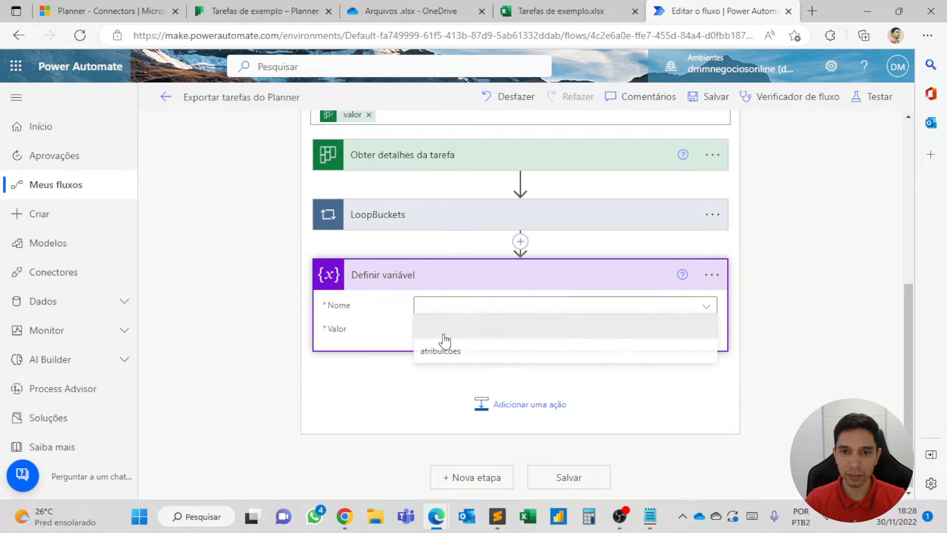
{"action": "left_click", "coordinate": [447, 355]}
{"action": "left_click", "coordinate": [447, 331]}
{"action": "type", "text": "[]"}
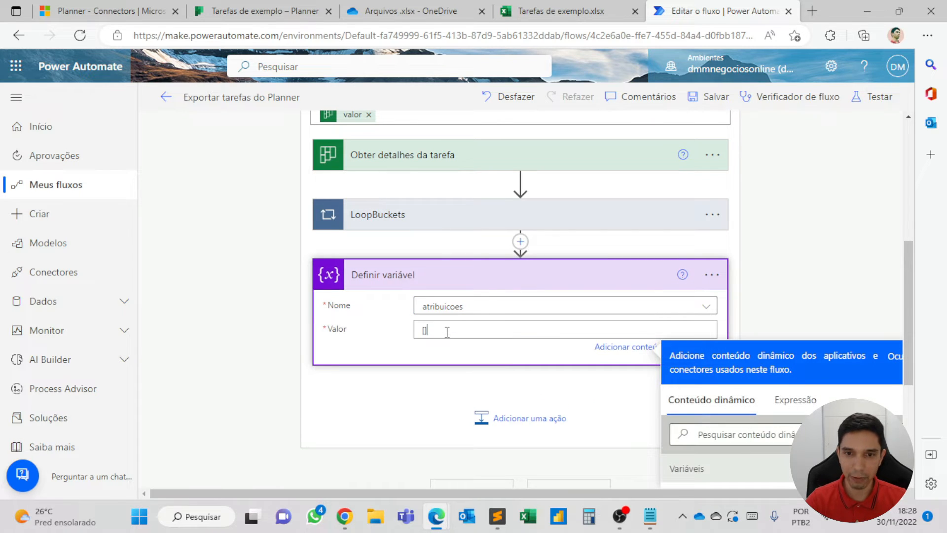
Rename the Definir variável action to "Zero Variável de Atribuições" and collapse it
{"action": "left_click", "coordinate": [711, 274]}
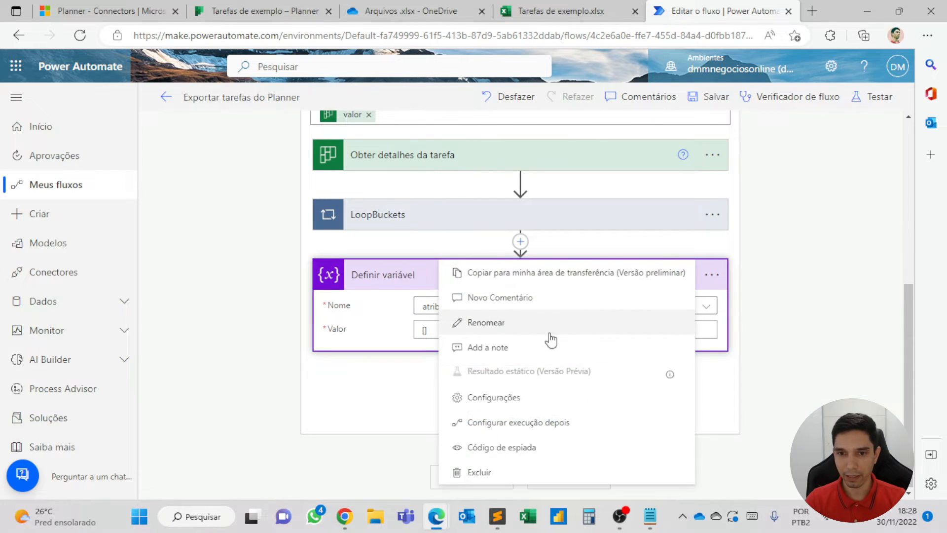
{"action": "left_click", "coordinate": [496, 330]}
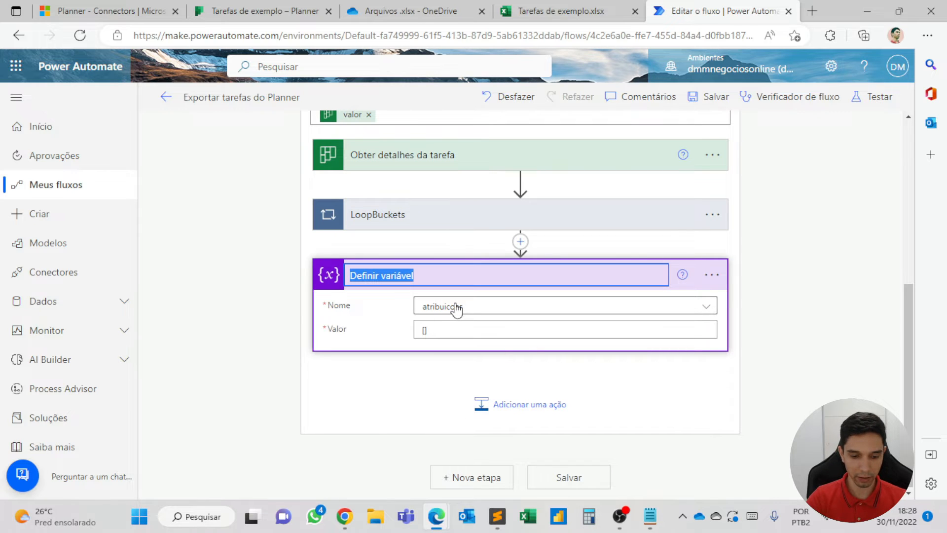
{"action": "type", "text": "Zero"}
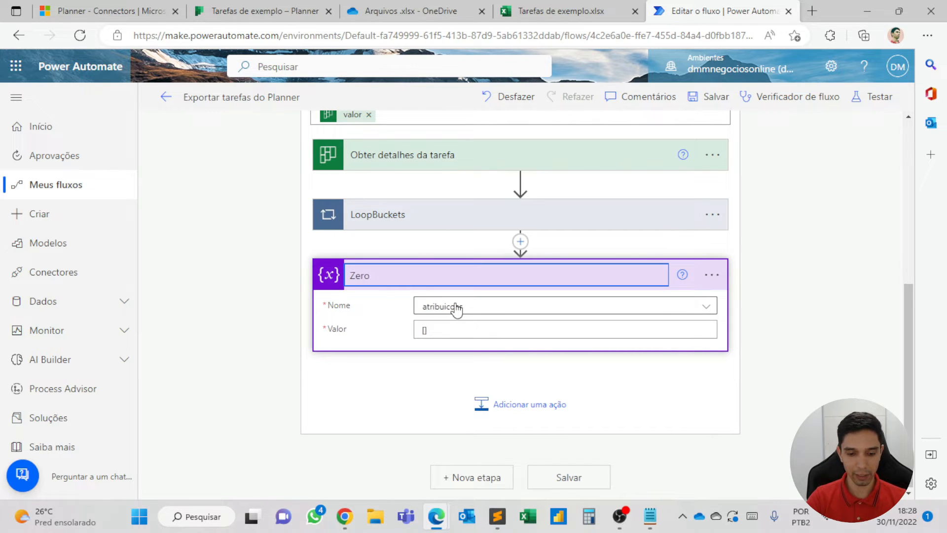
{"action": "type", "text": "VAr"}
{"action": "key", "text": "BackSpace"}
{"action": "key", "text": "BackSpace"}
{"action": "key", "text": "BackSpace"}
{"action": "type", "text": "Variável de"}
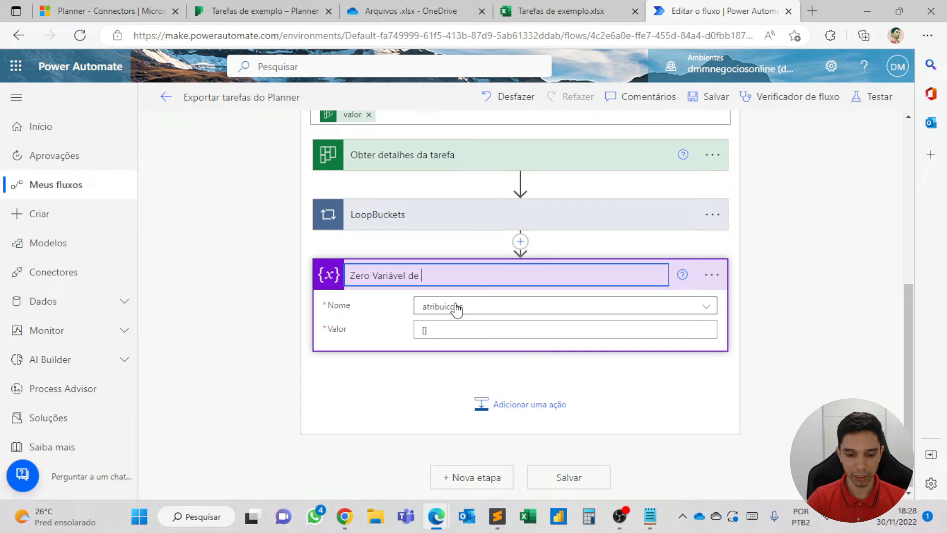
{"action": "type", "text": " Atribuições"}
{"action": "key", "text": "Return"}
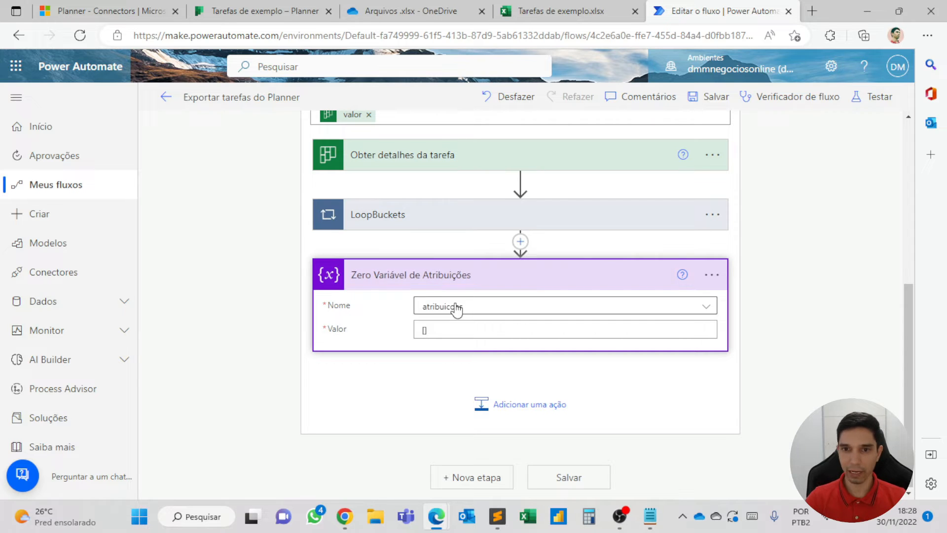
{"action": "left_click", "coordinate": [447, 277]}
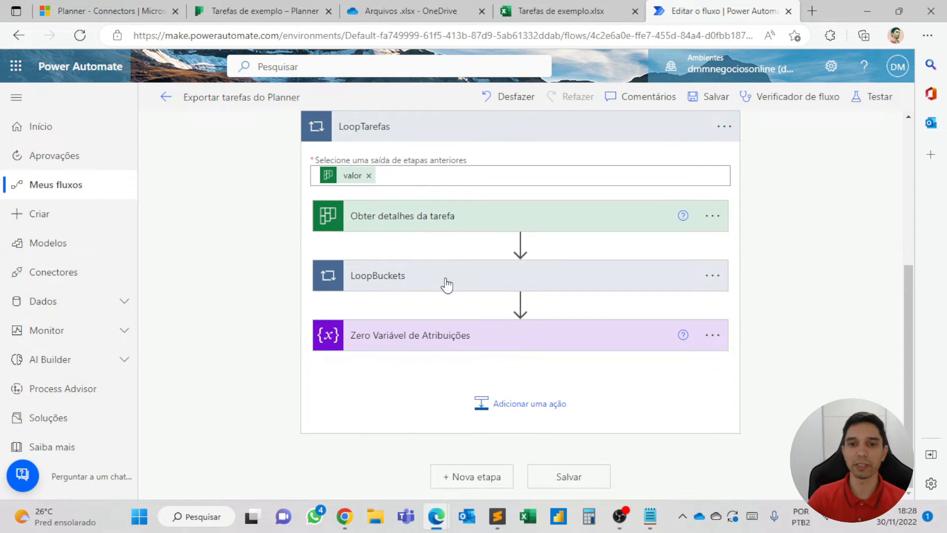
Review the flow's sequence of actions, then examine the Criado por column beside Atribuído a in the Excel workbook
{"action": "scroll", "coordinate": [446, 281], "scroll_direction": "up", "scroll_amount": 2}
{"action": "scroll", "coordinate": [449, 288], "scroll_direction": "up", "scroll_amount": 3}
{"action": "scroll", "coordinate": [449, 289], "scroll_direction": "down", "scroll_amount": 4}
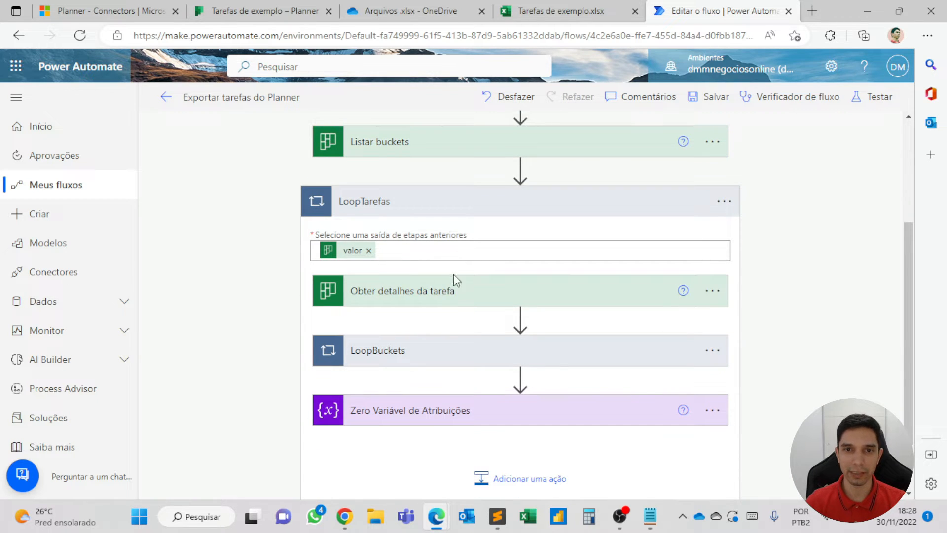
{"action": "left_click", "coordinate": [528, 7]}
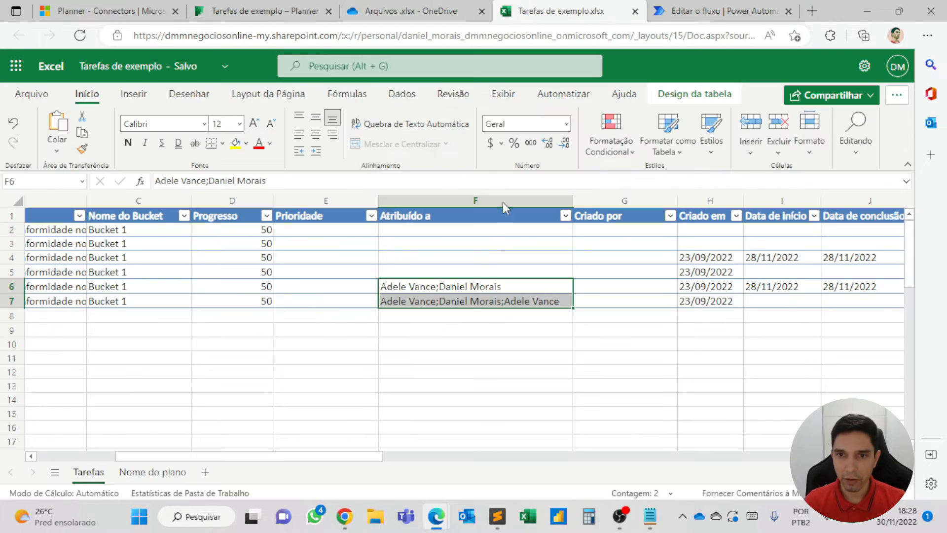
{"action": "left_click_drag", "start_coordinate": [371, 455], "coordinate": [408, 453]}
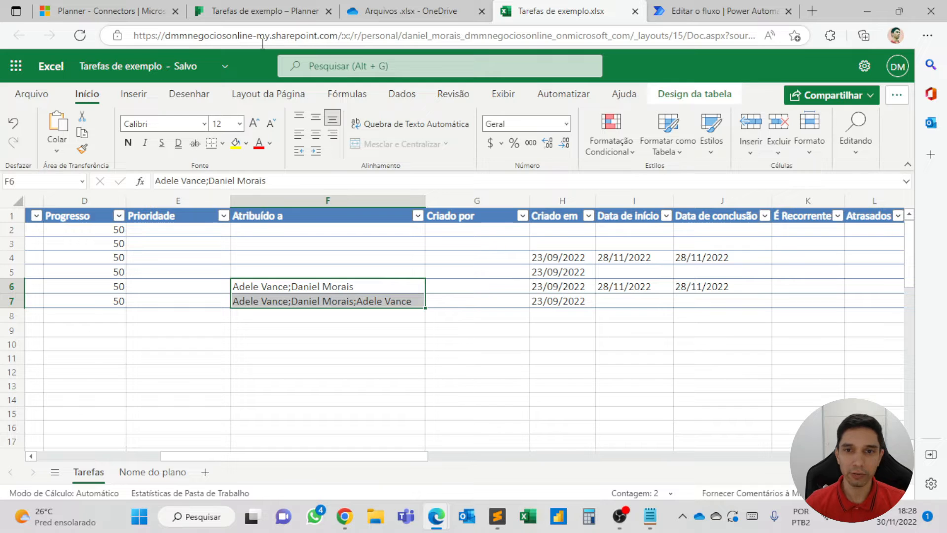
Return to the Power Automate flow editor and expand LoopBuckets and its VerificaBucket condition
{"action": "left_click", "coordinate": [710, 11]}
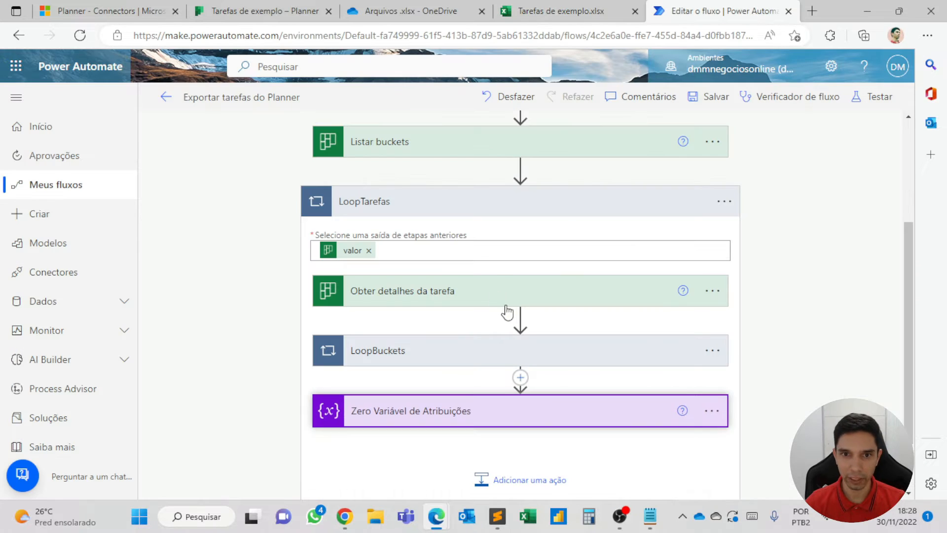
{"action": "scroll", "coordinate": [444, 247], "scroll_direction": "down", "scroll_amount": 2}
{"action": "left_click", "coordinate": [423, 279]}
{"action": "scroll", "coordinate": [423, 276], "scroll_direction": "down", "scroll_amount": 3}
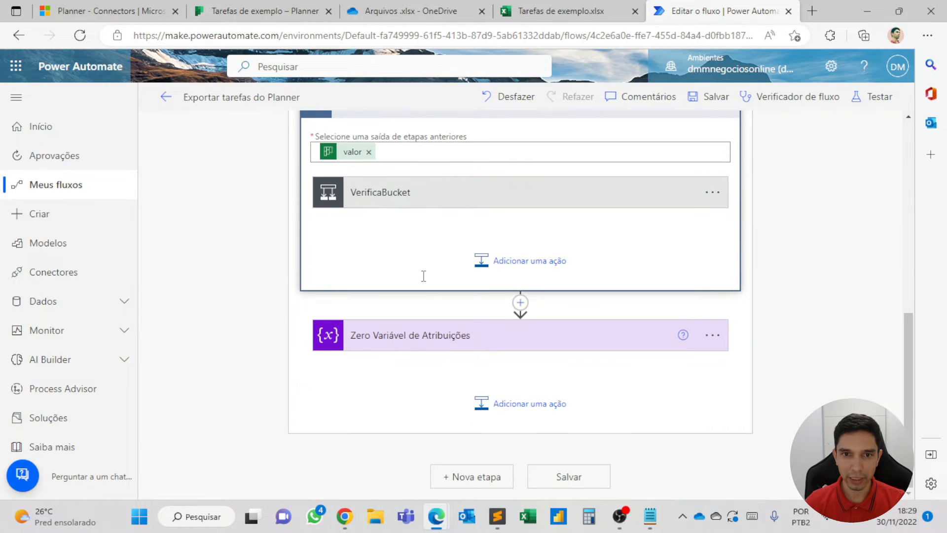
{"action": "left_click", "coordinate": [405, 197]}
{"action": "scroll", "coordinate": [395, 241], "scroll_direction": "down", "scroll_amount": 3}
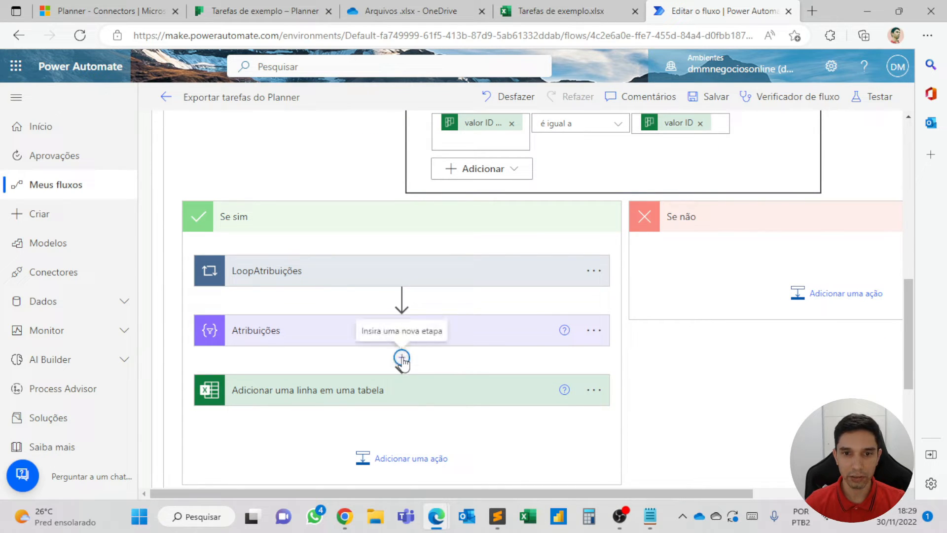
Insert the Office 365 Users action Obter perfil do usuário (V2) between Atribuições and Adicionar uma linha em uma tabela
{"action": "left_click", "coordinate": [402, 357]}
{"action": "left_click", "coordinate": [398, 377]}
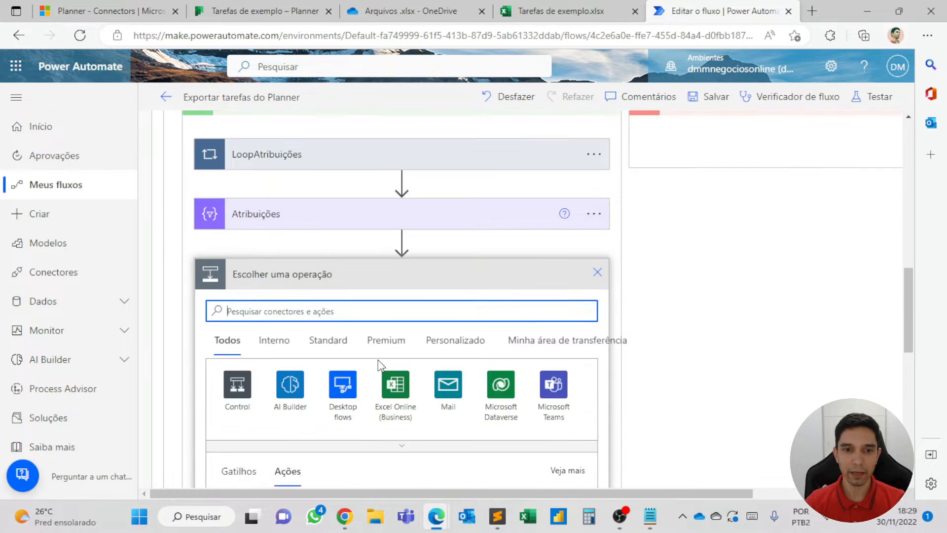
{"action": "type", "text": "user"}
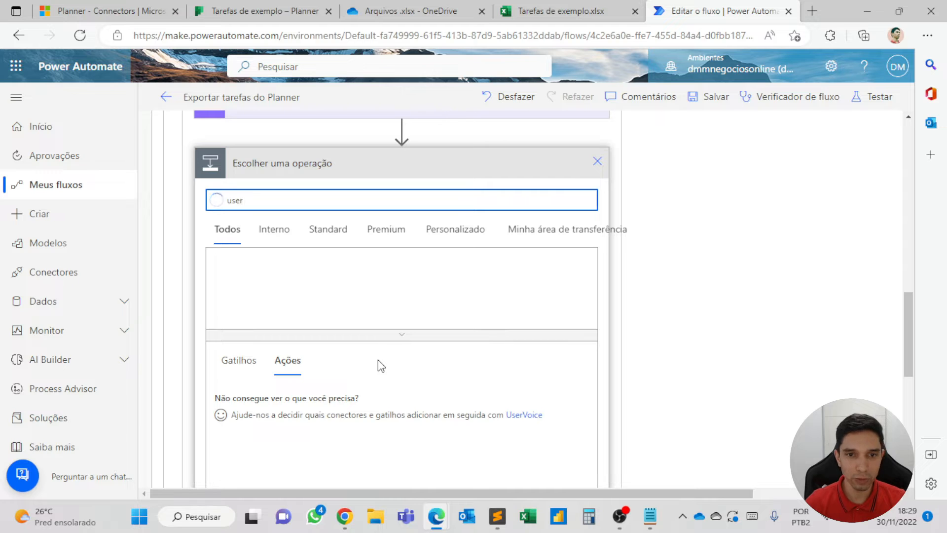
{"action": "left_click", "coordinate": [285, 281]}
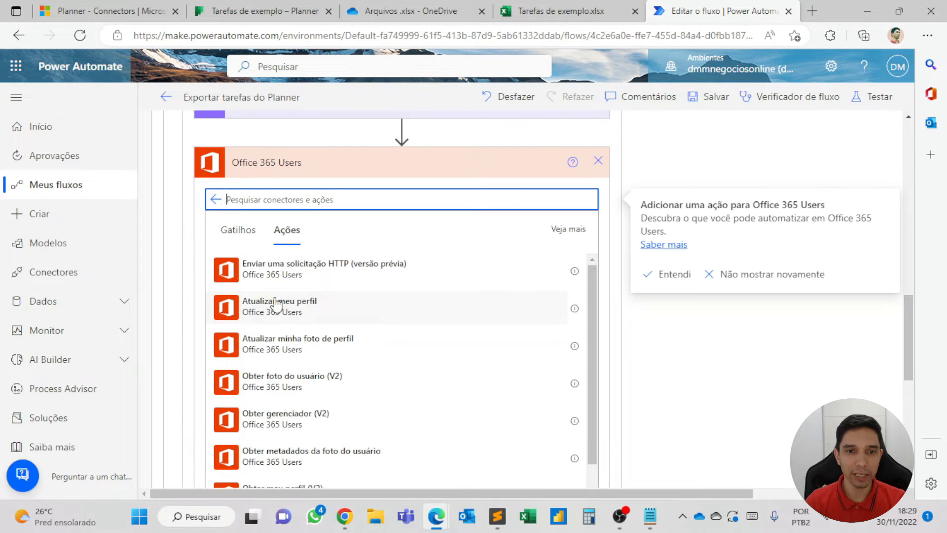
{"action": "scroll", "coordinate": [277, 311], "scroll_direction": "down", "scroll_amount": 1}
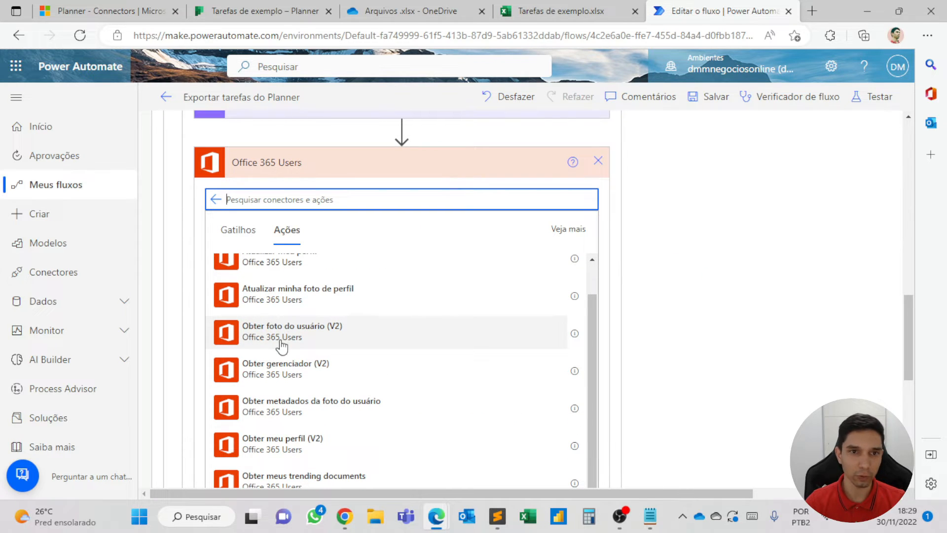
{"action": "scroll", "coordinate": [289, 380], "scroll_direction": "down", "scroll_amount": 1}
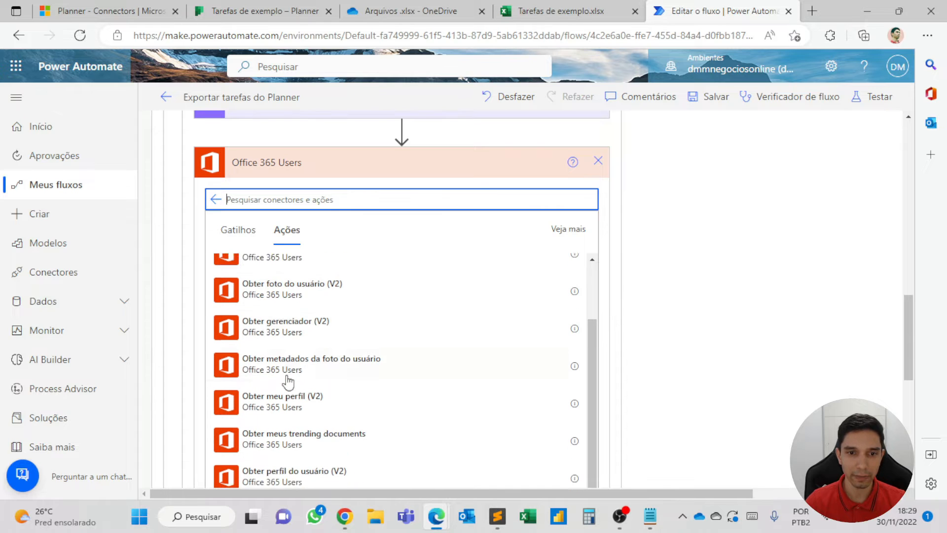
{"action": "scroll", "coordinate": [295, 408], "scroll_direction": "down", "scroll_amount": 1}
{"action": "left_click", "coordinate": [291, 434]}
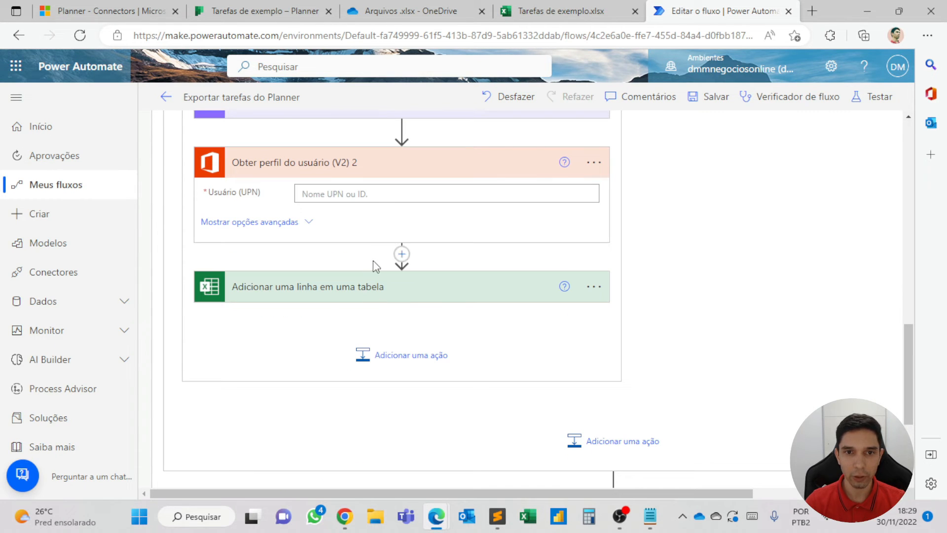
Set the new user profile action's Usuário (UPN) to the Listar tarefas dynamic value "valor Criado por Usuário ID"
{"action": "scroll", "coordinate": [699, 339], "scroll_direction": "down", "scroll_amount": 5}
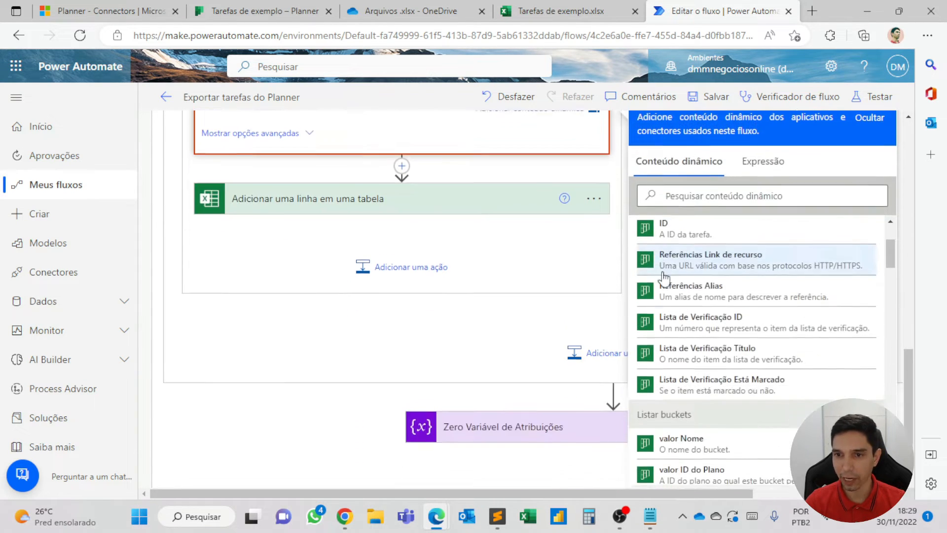
{"action": "scroll", "coordinate": [698, 282], "scroll_direction": "down", "scroll_amount": 6}
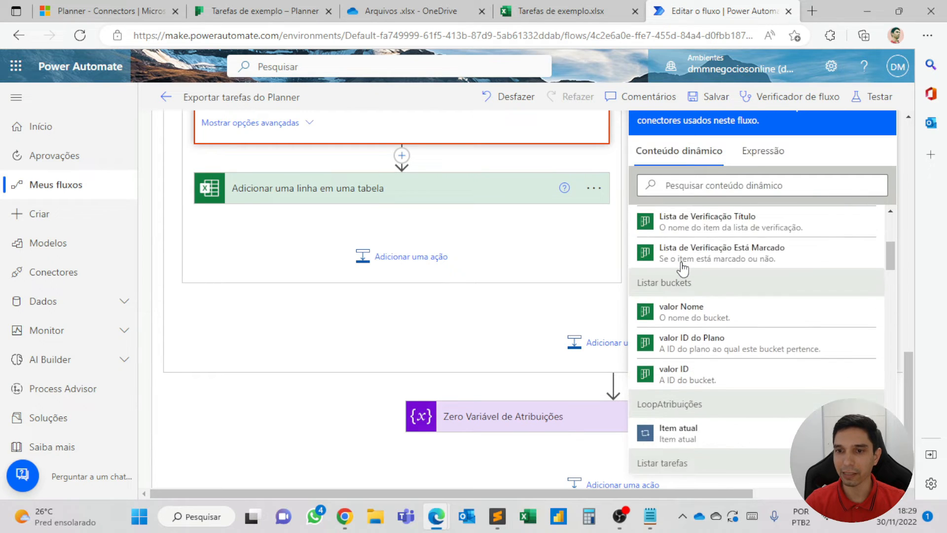
{"action": "scroll", "coordinate": [683, 271], "scroll_direction": "down", "scroll_amount": 3}
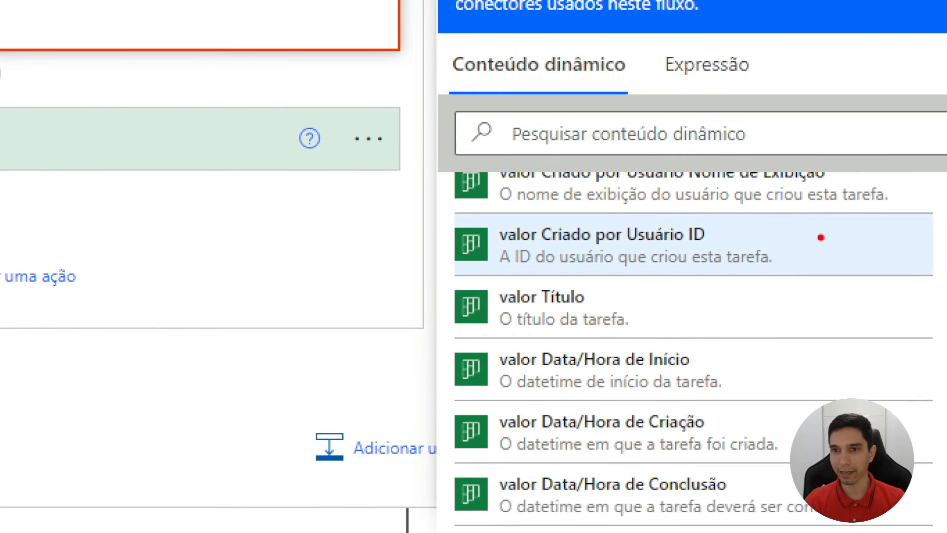
{"action": "left_click_drag", "start_coordinate": [736, 223], "coordinate": [898, 168]}
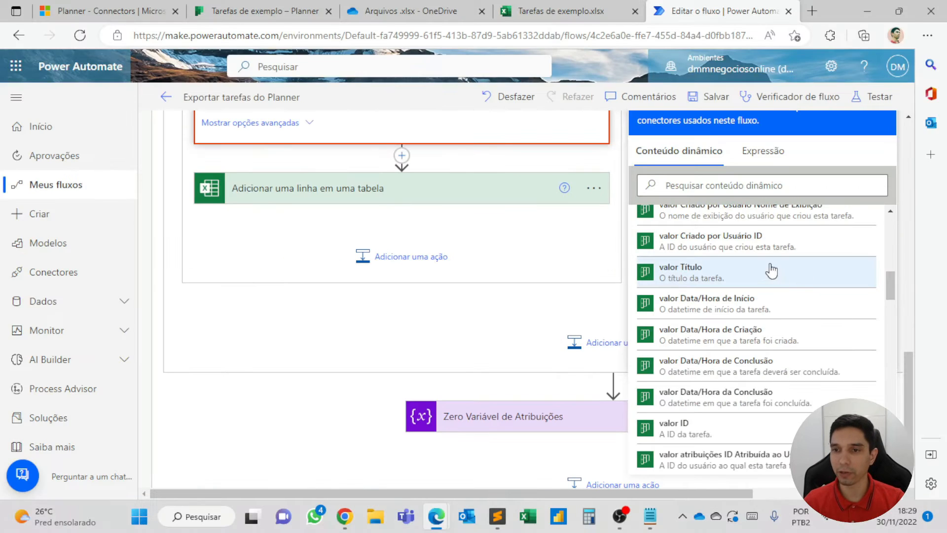
{"action": "left_click", "coordinate": [756, 246]}
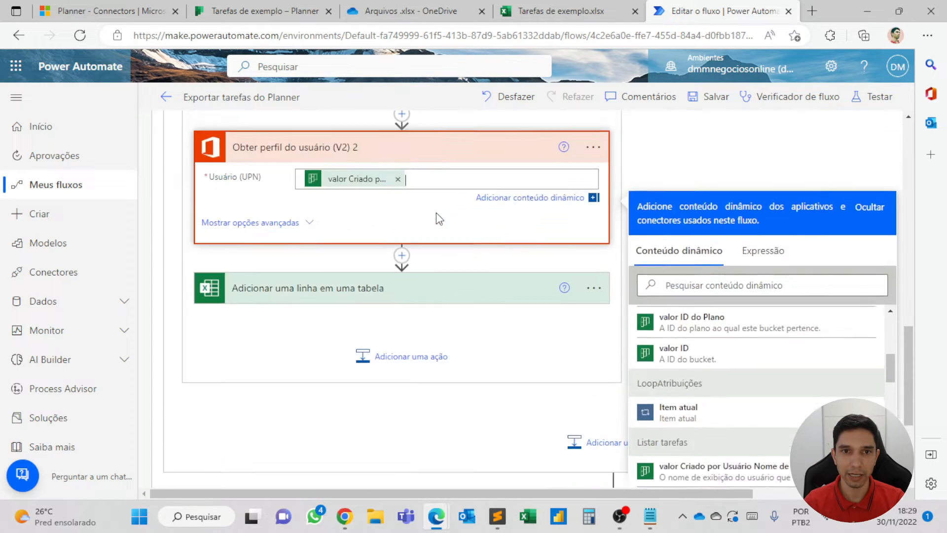
Rename the new user profile action as "Obter perfil do usuário | Quem criou a tarefa"
{"action": "left_click", "coordinate": [364, 227]}
{"action": "left_click", "coordinate": [312, 229]}
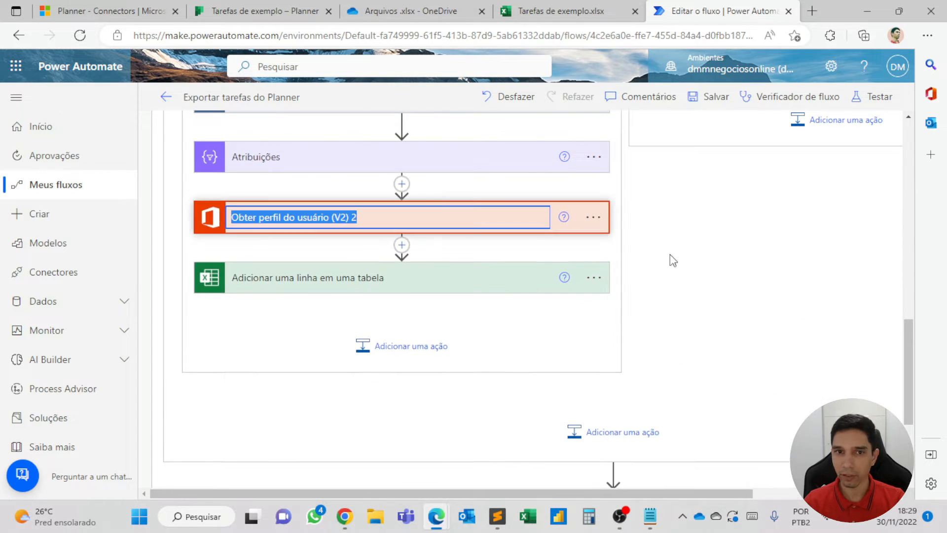
{"action": "left_click", "coordinate": [391, 212]}
{"action": "key", "text": "BackSpace"}
{"action": "key", "text": "BackSpace"}
{"action": "key", "text": "BackSpace"}
{"action": "key", "text": "BackSpace"}
{"action": "key", "text": "BackSpace"}
{"action": "key", "text": "BackSpace"}
{"action": "key", "text": "BackSpace"}
{"action": "key", "text": "BackSpace"}
{"action": "key", "text": "BackSpace"}
{"action": "key", "text": "BackSpace"}
{"action": "key", "text": "BackSpace"}
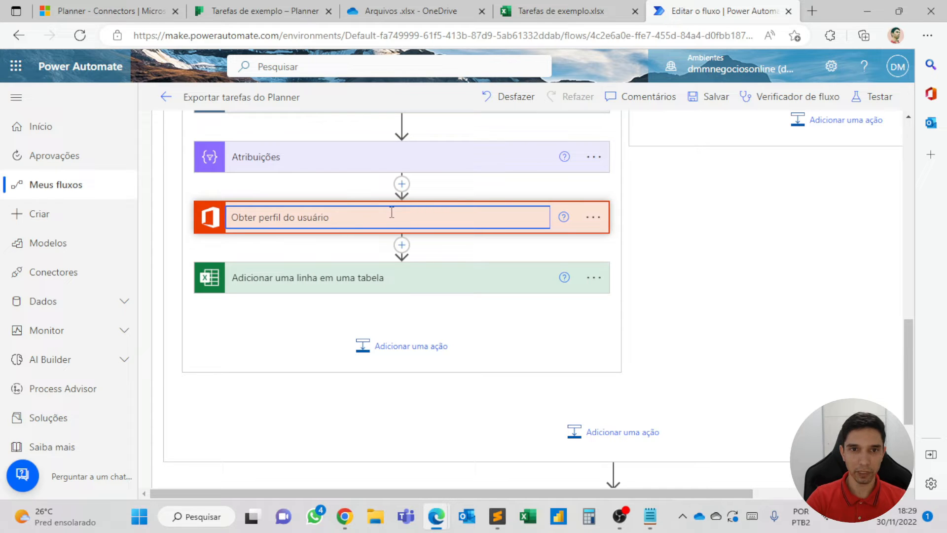
{"action": "type", "text": "Quem C"}
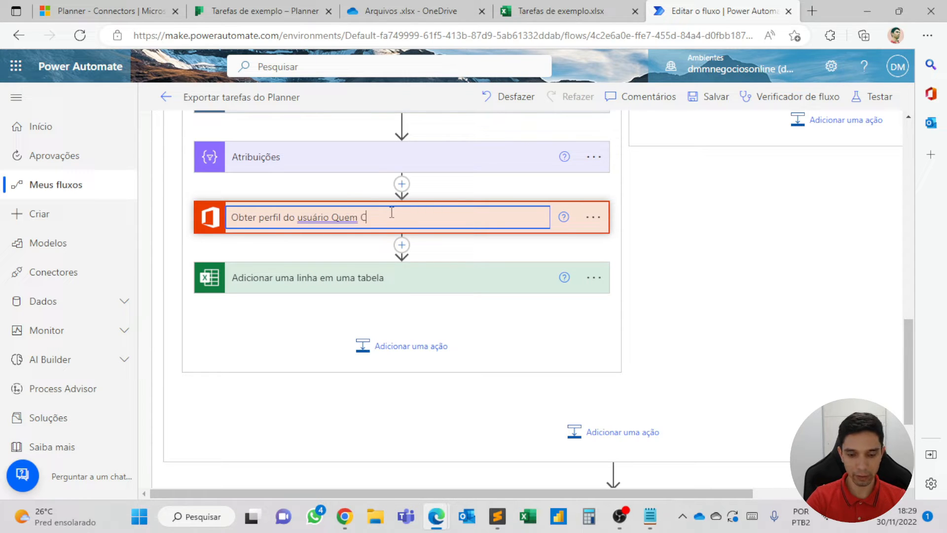
{"action": "type", "text": "riou a tarefa"}
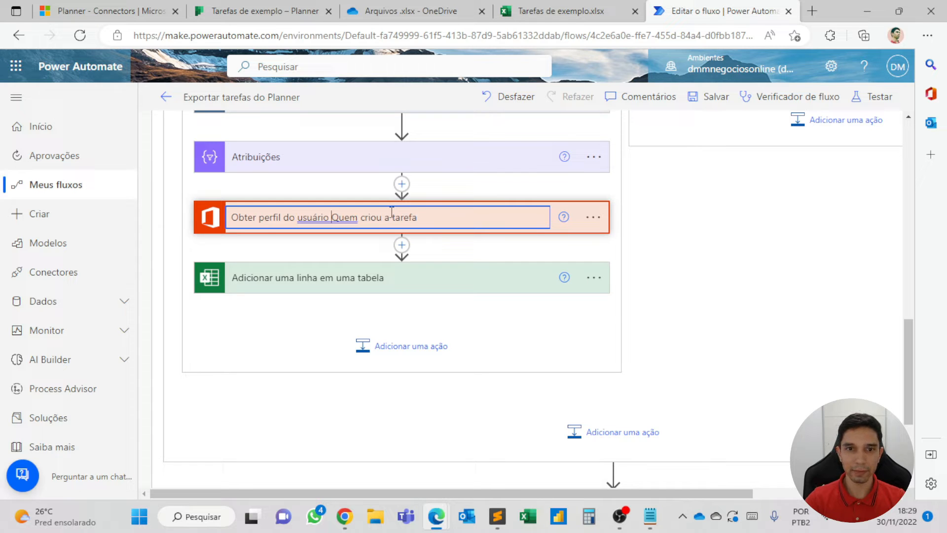
Set Criado por in Adicionar uma linha em uma tabela to Nome de Exibição from "Obter perfil do usuário | Quem criou a tarefa"
{"action": "left_click", "coordinate": [327, 291]}
{"action": "scroll", "coordinate": [317, 298], "scroll_direction": "down", "scroll_amount": 5}
{"action": "scroll", "coordinate": [316, 298], "scroll_direction": "down", "scroll_amount": 1}
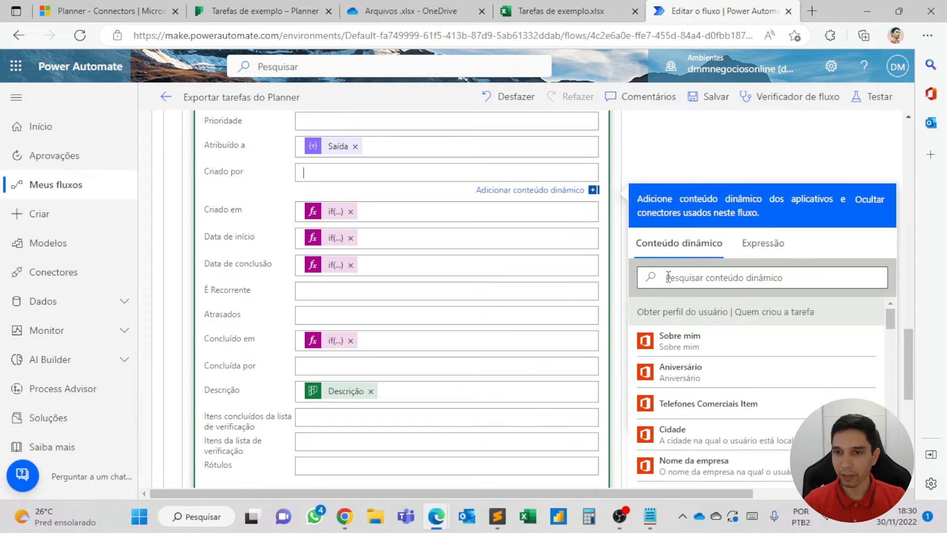
{"action": "scroll", "coordinate": [681, 304], "scroll_direction": "down", "scroll_amount": 4}
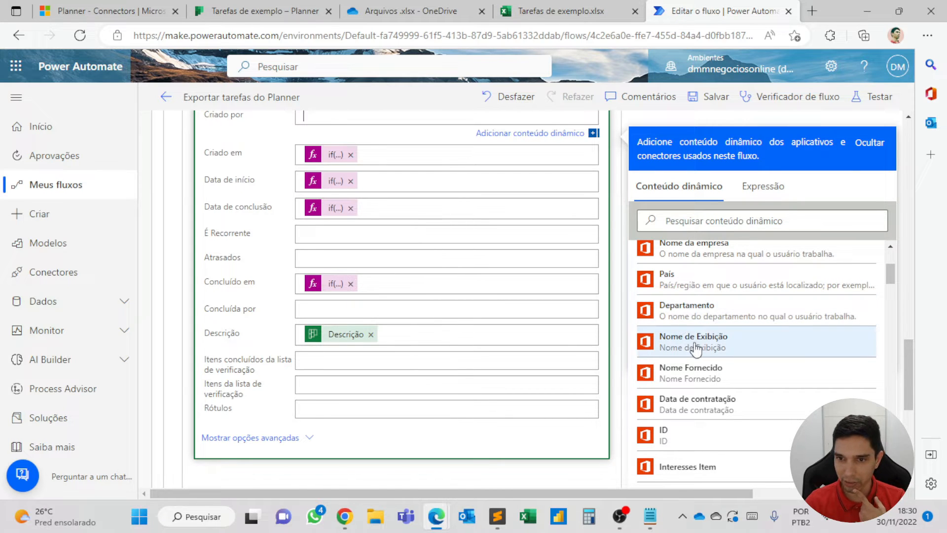
{"action": "scroll", "coordinate": [695, 346], "scroll_direction": "up", "scroll_amount": 4}
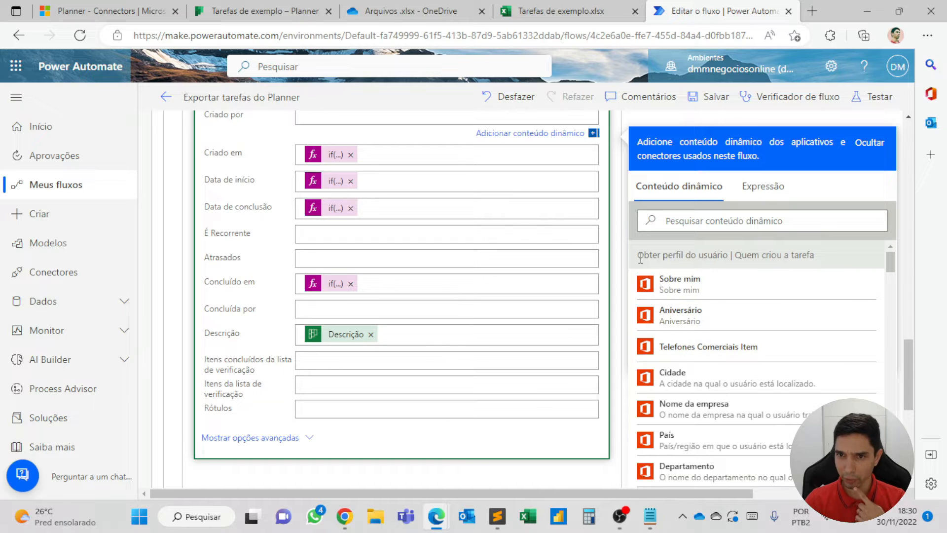
{"action": "left_click_drag", "start_coordinate": [641, 255], "coordinate": [766, 241]}
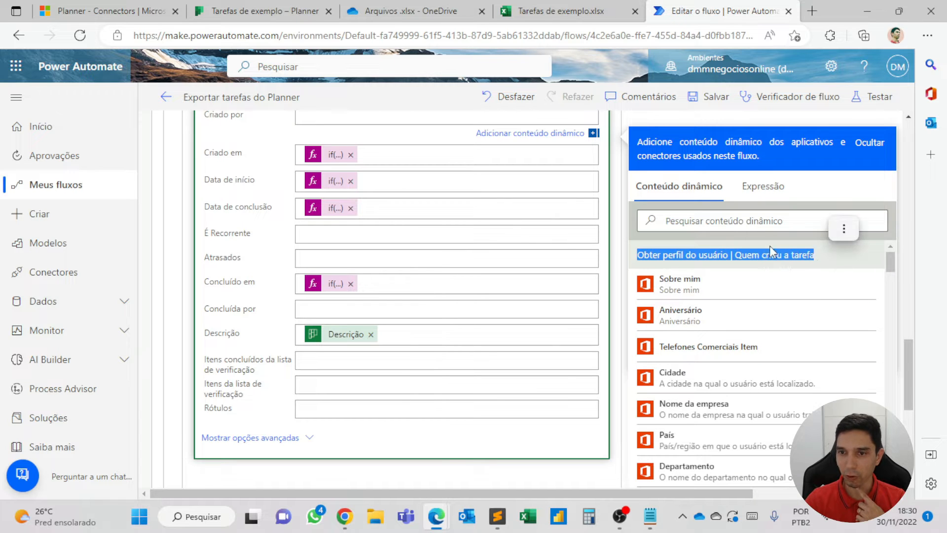
{"action": "scroll", "coordinate": [763, 280], "scroll_direction": "down", "scroll_amount": 3}
{"action": "scroll", "coordinate": [761, 281], "scroll_direction": "up", "scroll_amount": 3}
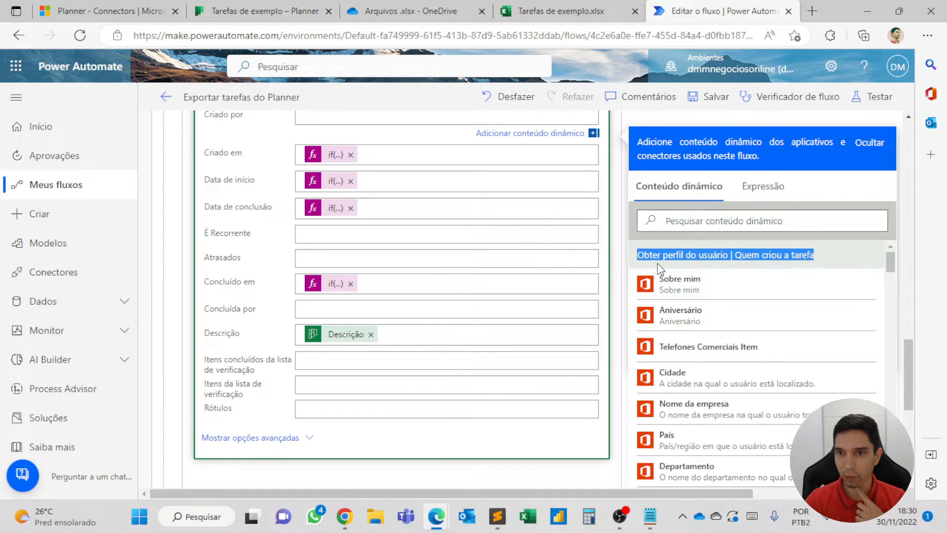
{"action": "scroll", "coordinate": [463, 312], "scroll_direction": "up", "scroll_amount": 10}
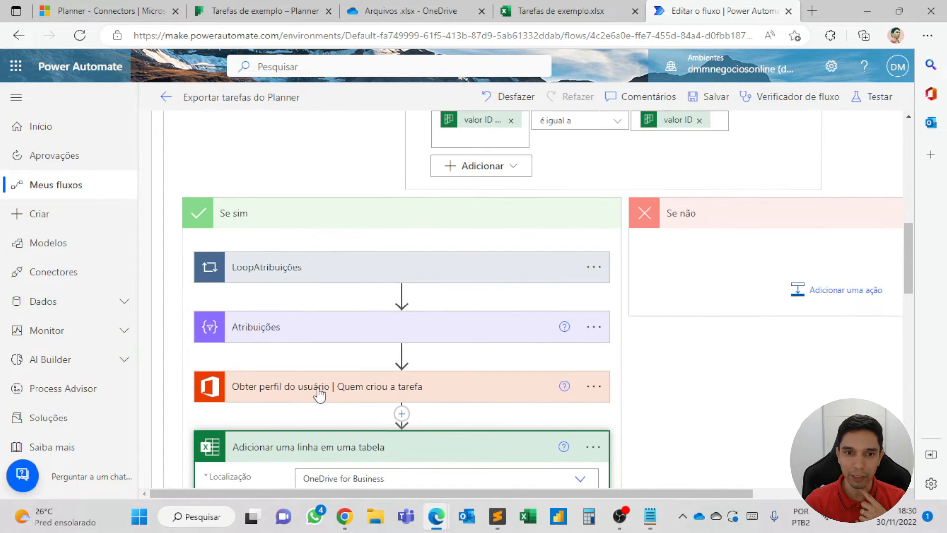
{"action": "left_click", "coordinate": [323, 274]}
{"action": "left_click", "coordinate": [324, 275]}
{"action": "scroll", "coordinate": [318, 341], "scroll_direction": "down", "scroll_amount": 6}
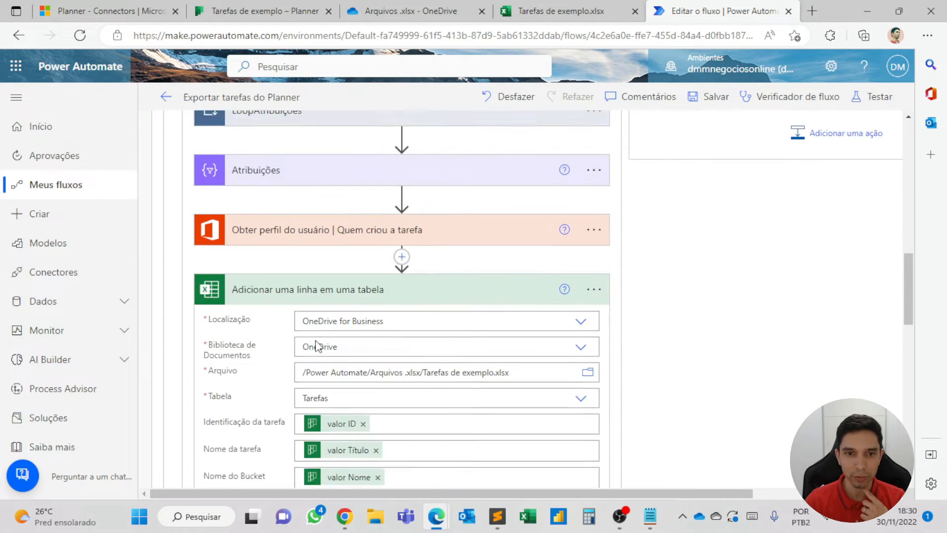
{"action": "scroll", "coordinate": [335, 296], "scroll_direction": "down", "scroll_amount": 2}
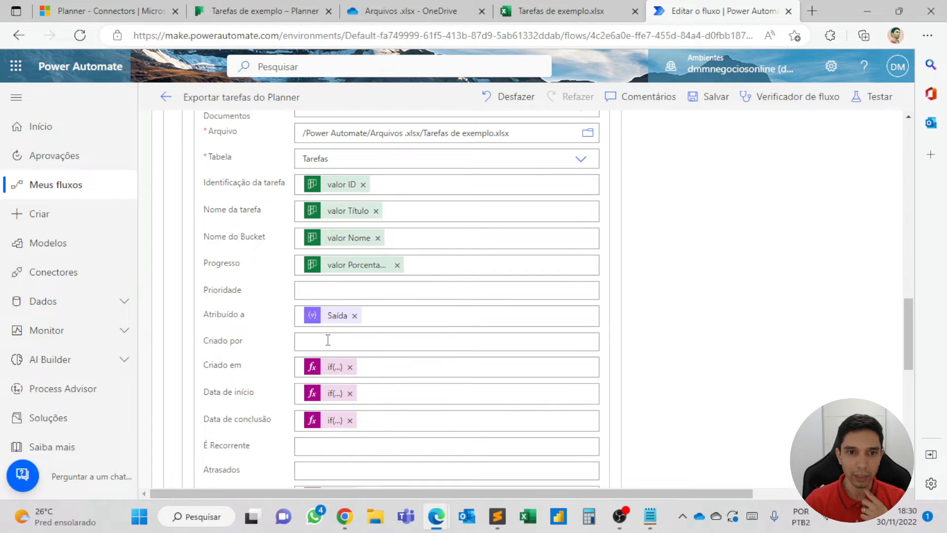
{"action": "scroll", "coordinate": [697, 275], "scroll_direction": "down", "scroll_amount": 10}
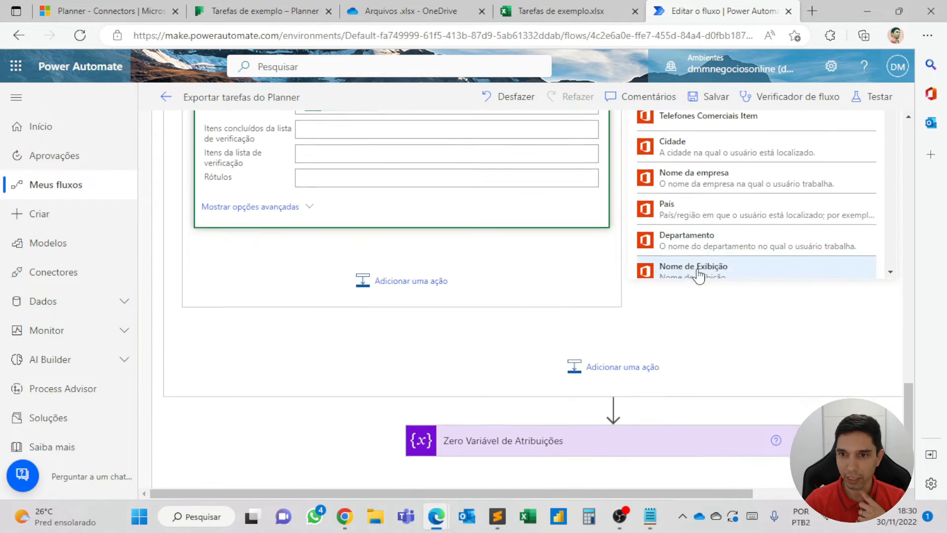
{"action": "scroll", "coordinate": [710, 207], "scroll_direction": "down", "scroll_amount": 2}
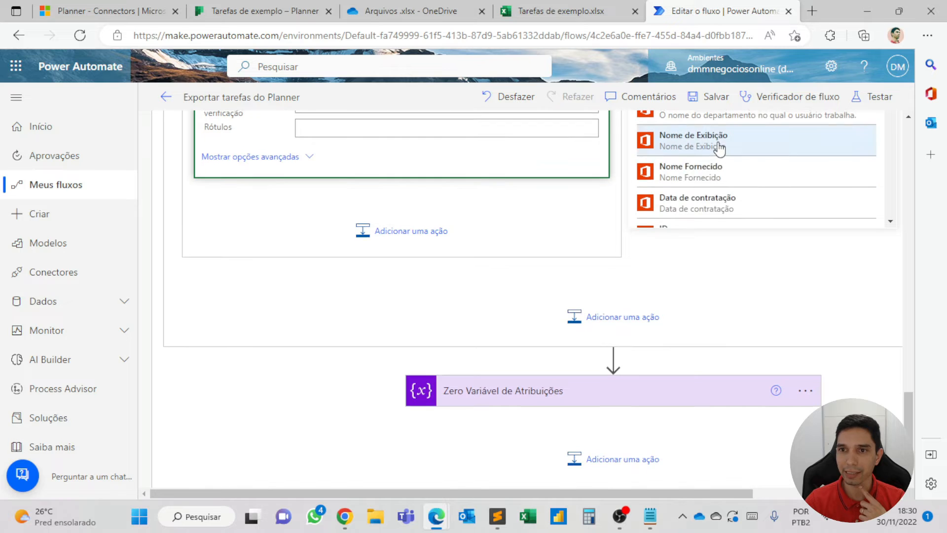
{"action": "scroll", "coordinate": [508, 220], "scroll_direction": "up", "scroll_amount": 4}
{"action": "scroll", "coordinate": [508, 220], "scroll_direction": "up", "scroll_amount": 2}
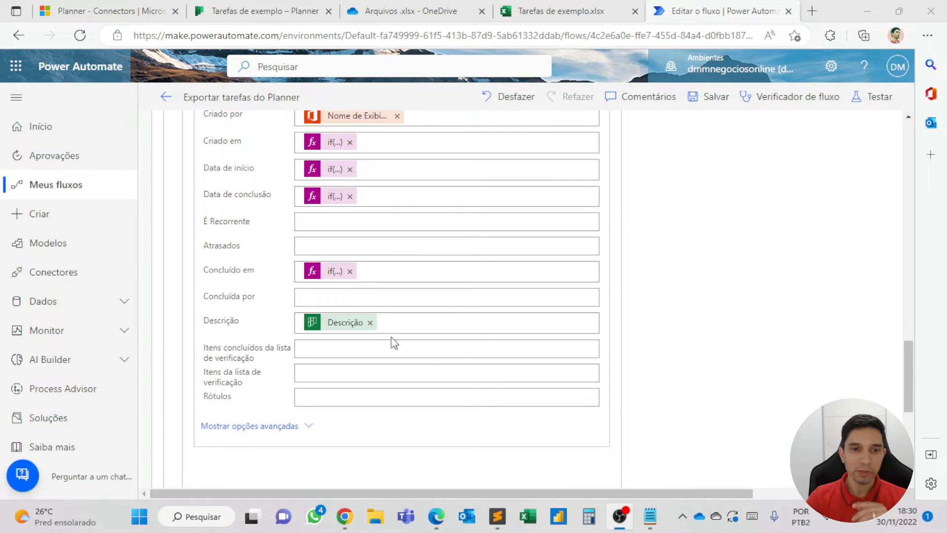
Examine the empty Itens concluídos da lista de verificação and Itens da lista de verificação fields in the Excel row action
{"action": "left_click_drag", "start_coordinate": [203, 348], "coordinate": [254, 372]}
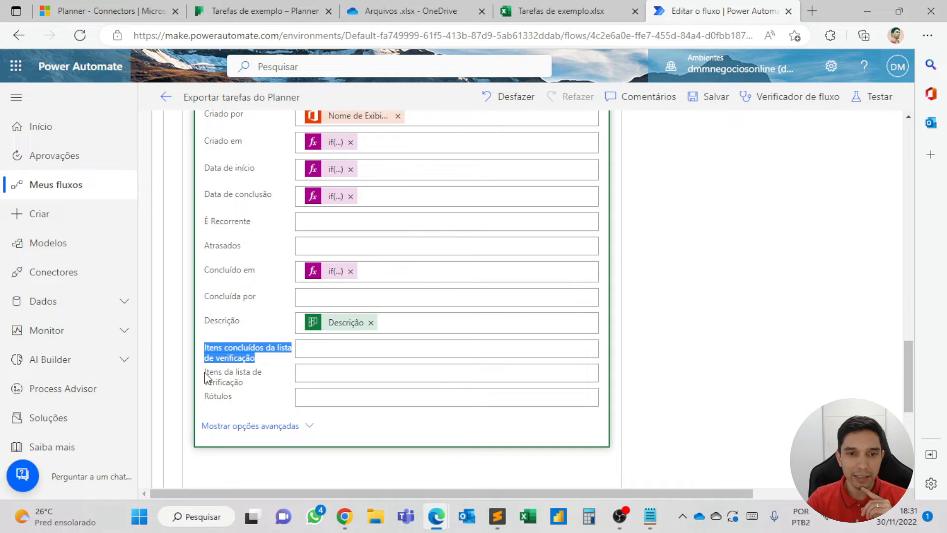
{"action": "left_click", "coordinate": [248, 382]}
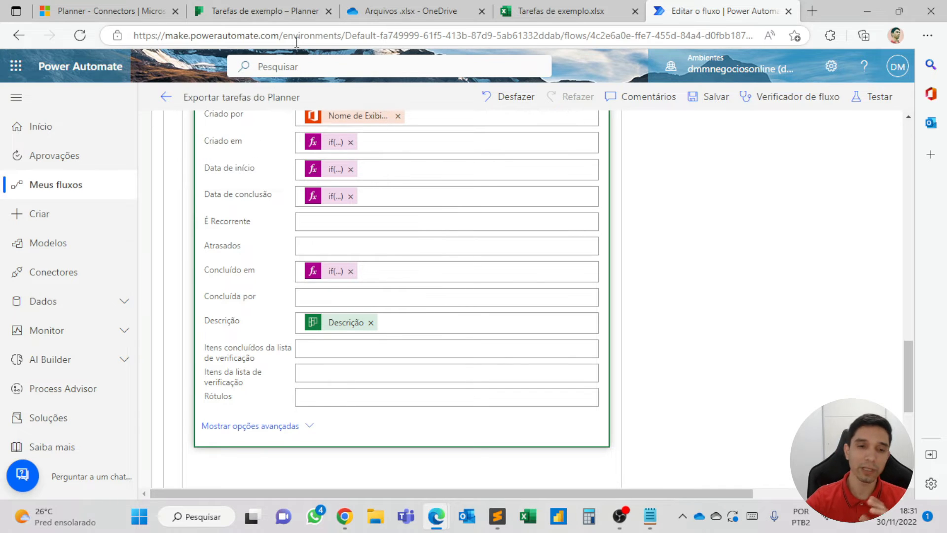
{"action": "left_click_drag", "start_coordinate": [262, 364], "coordinate": [207, 345]}
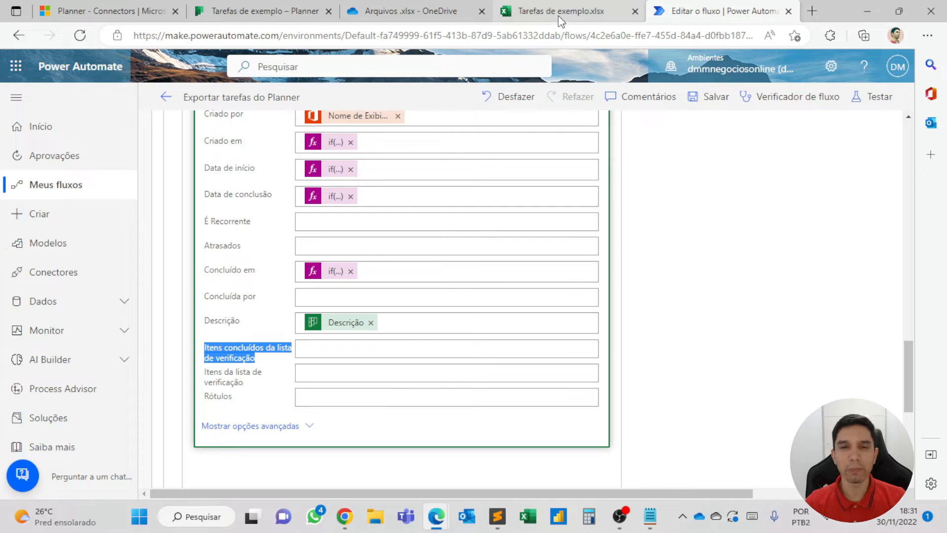
{"action": "mouse_move", "coordinate": [559, 20]}
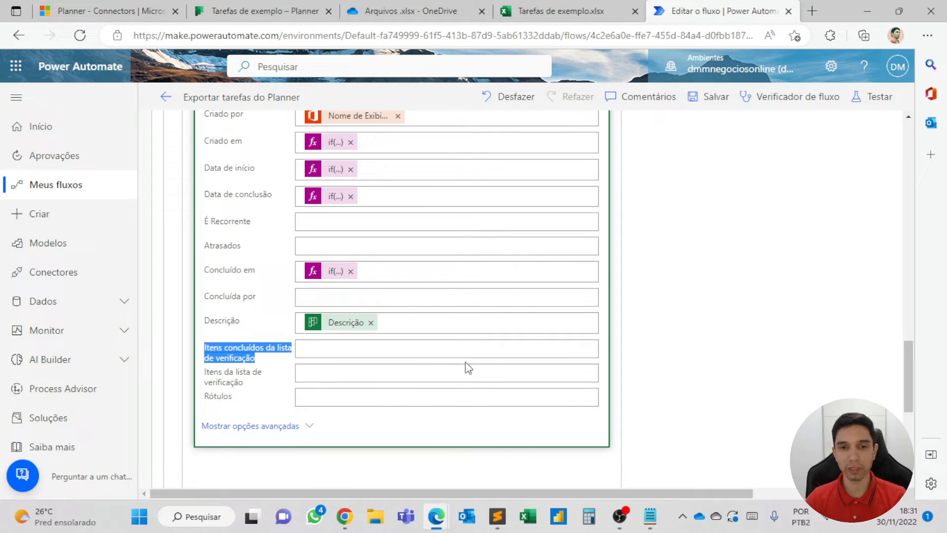
Collapse the Adicionar uma linha em uma tabela action and the whole LoopTarefas loop
{"action": "scroll", "coordinate": [468, 356], "scroll_direction": "up", "scroll_amount": 10}
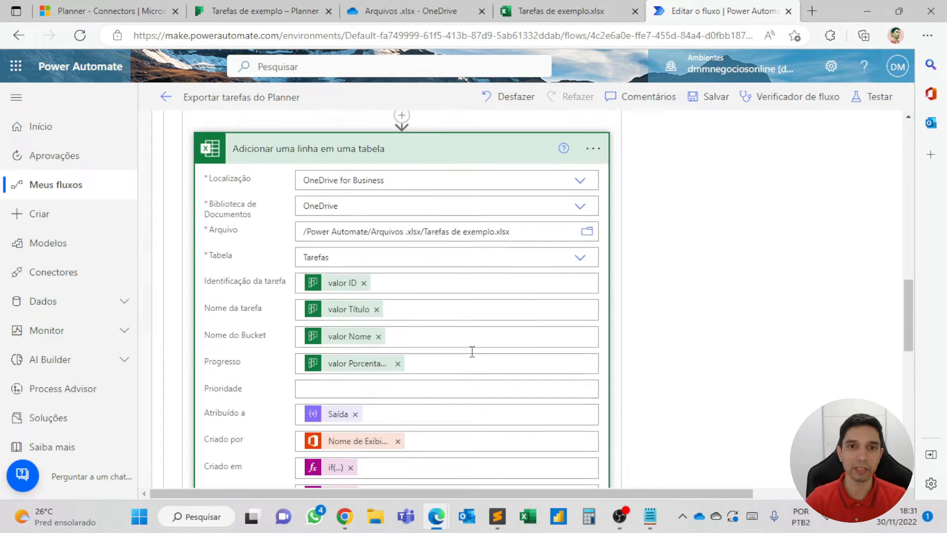
{"action": "left_click", "coordinate": [391, 338]}
{"action": "scroll", "coordinate": [393, 335], "scroll_direction": "up", "scroll_amount": 3}
{"action": "scroll", "coordinate": [393, 339], "scroll_direction": "down", "scroll_amount": 6}
{"action": "scroll", "coordinate": [399, 320], "scroll_direction": "up", "scroll_amount": 7}
{"action": "scroll", "coordinate": [406, 305], "scroll_direction": "down", "scroll_amount": 4}
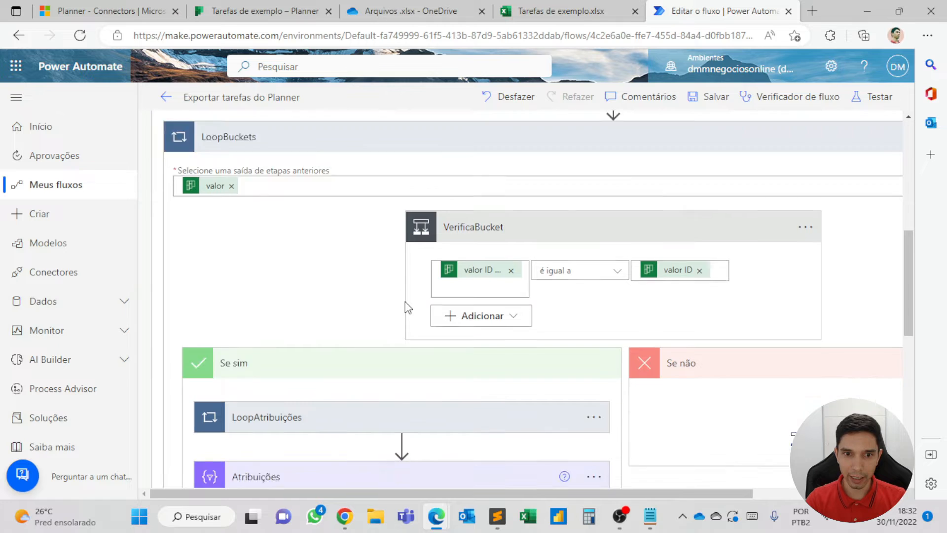
{"action": "scroll", "coordinate": [407, 308], "scroll_direction": "up", "scroll_amount": 8}
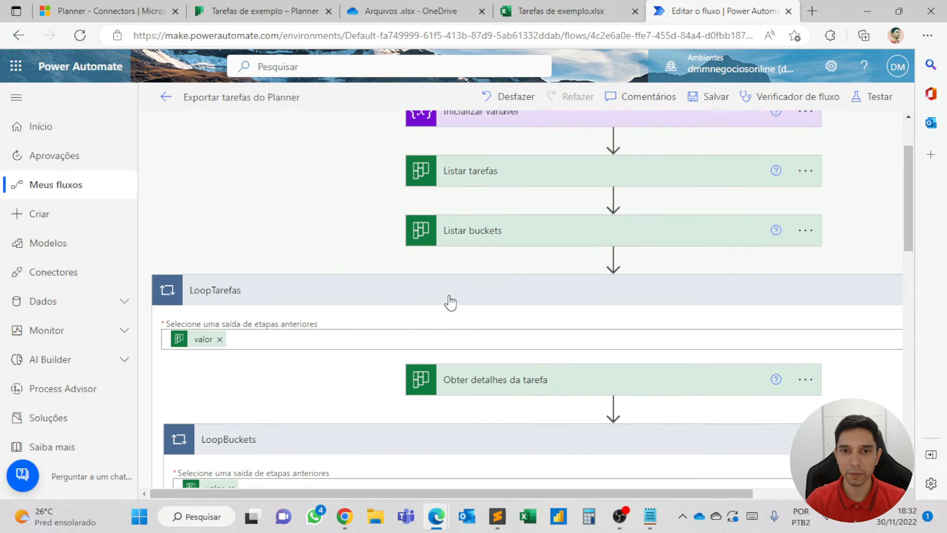
{"action": "left_click", "coordinate": [448, 301]}
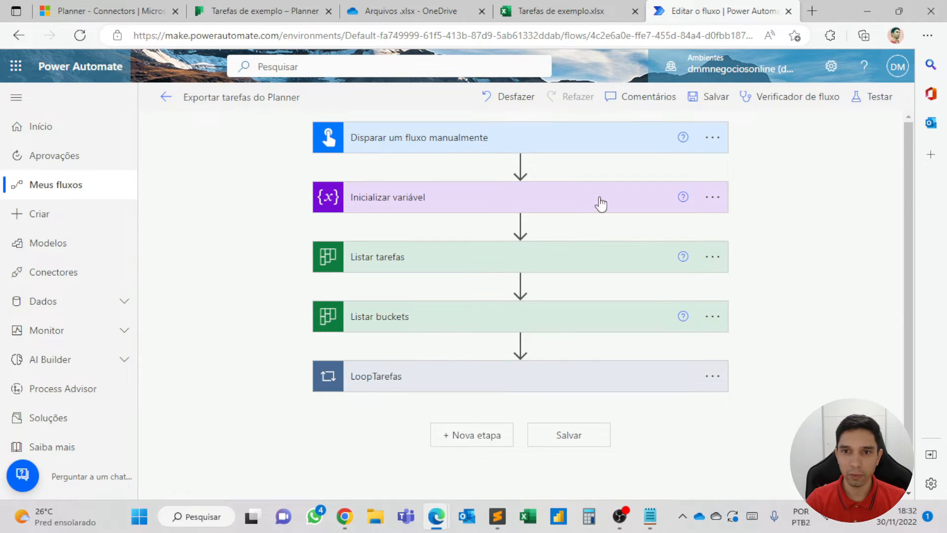
Rename the Inicializar variável action above Listar tarefas as "Variável de atribuições"
{"action": "left_click", "coordinate": [712, 197]}
{"action": "left_click", "coordinate": [504, 245]}
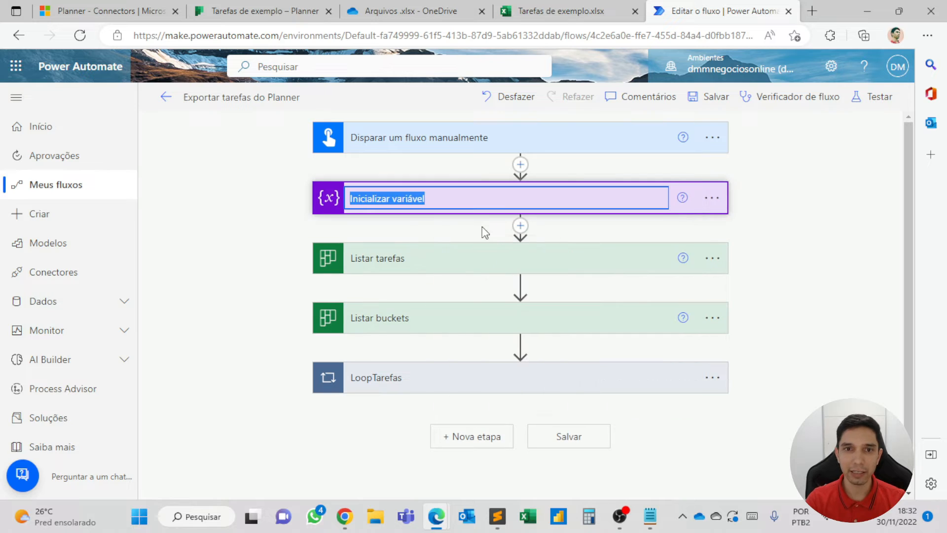
{"action": "type", "text": "Variável "}
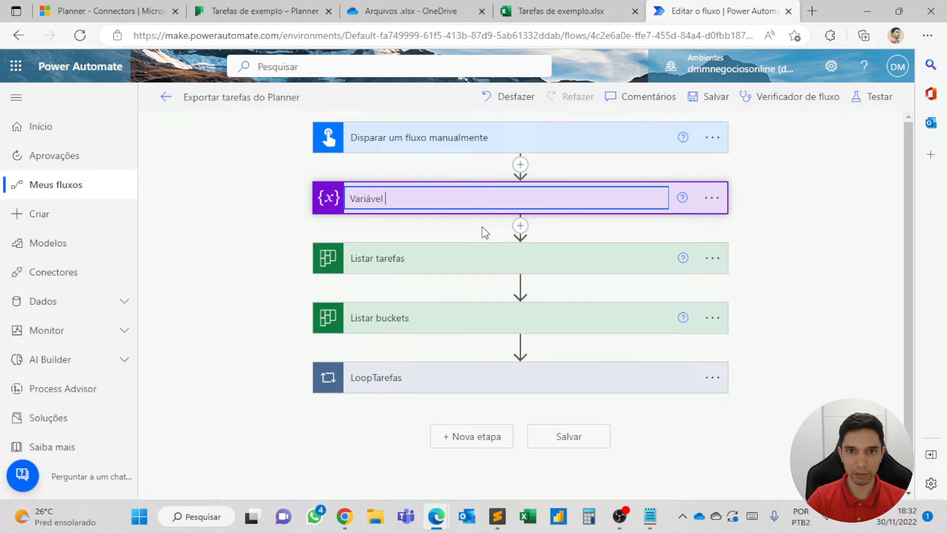
{"action": "type", "text": "de atribuições"}
Insert a Variável connector action, Inicializar variável, between Variável de atribuições and Listar tarefas
{"action": "left_click", "coordinate": [520, 225]}
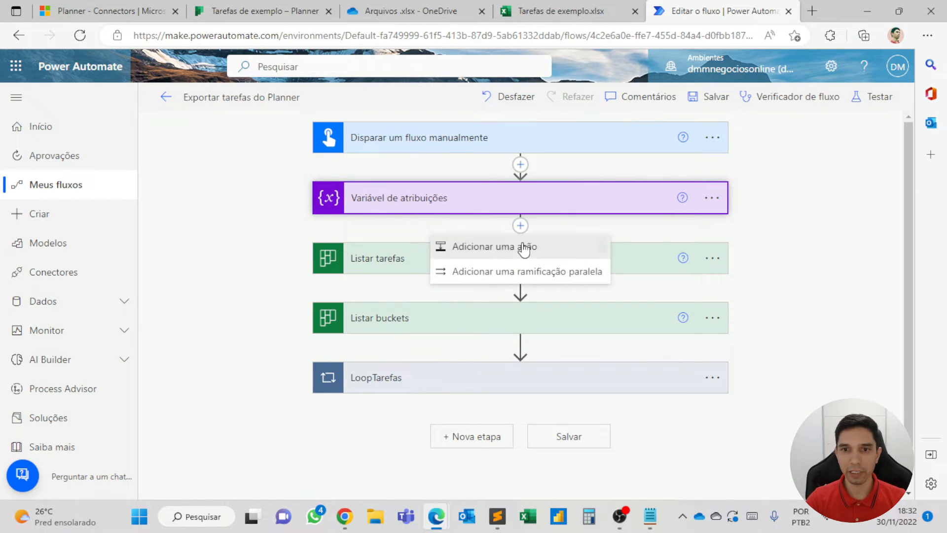
{"action": "left_click", "coordinate": [488, 244]}
{"action": "left_click", "coordinate": [422, 299]}
{"action": "type", "text": "va"}
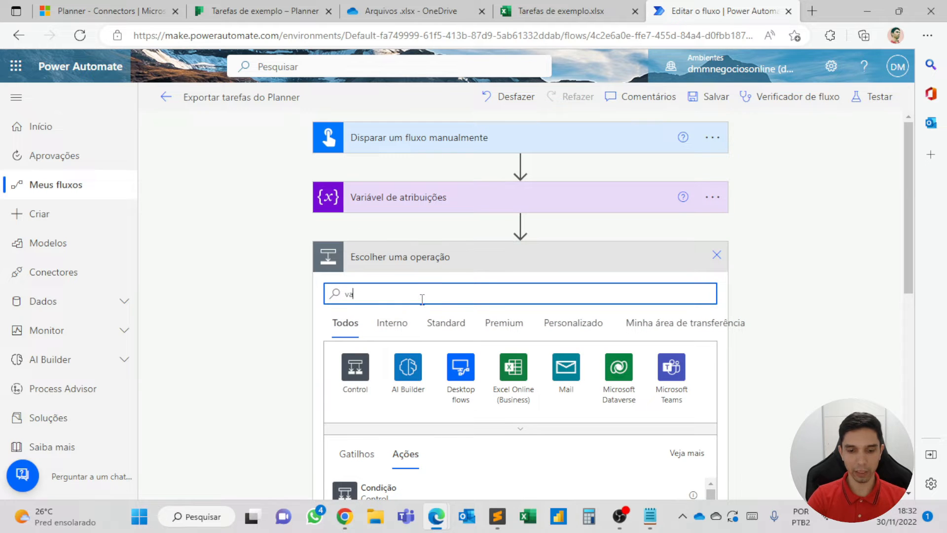
{"action": "left_click", "coordinate": [631, 388]}
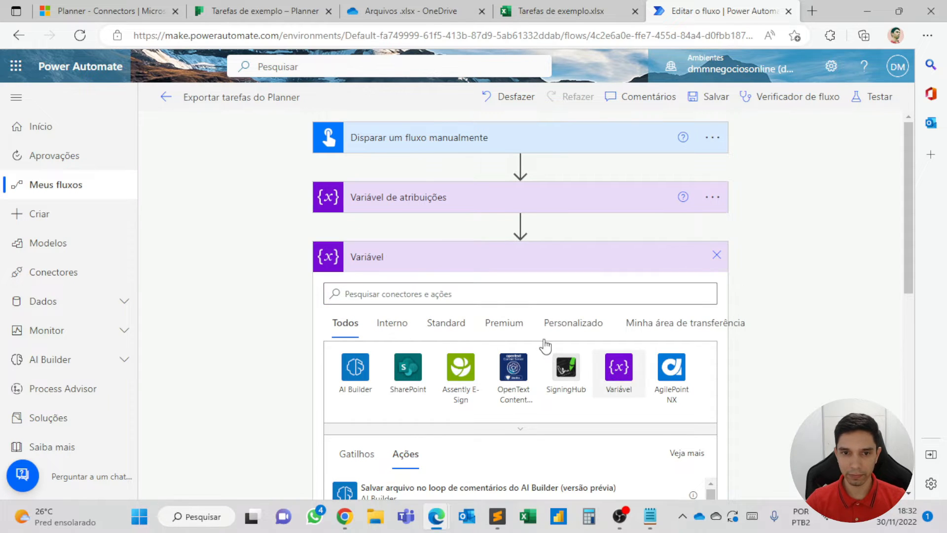
{"action": "scroll", "coordinate": [382, 332], "scroll_direction": "down", "scroll_amount": 5}
{"action": "left_click", "coordinate": [382, 319]}
Name the new variable lista, set its type to Matriz and its initial value to [], and collapse the action
{"action": "left_click", "coordinate": [450, 182]}
{"action": "type", "text": "lista"}
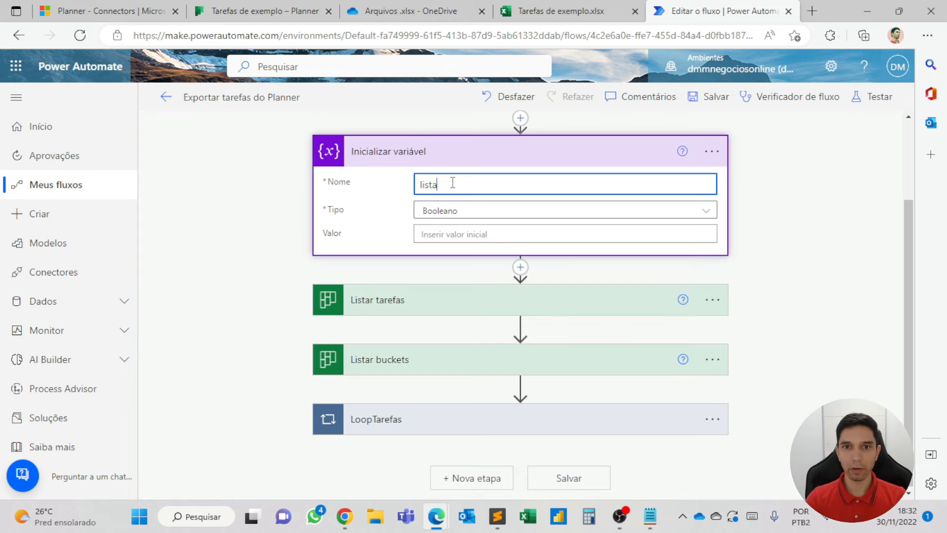
{"action": "left_click", "coordinate": [476, 211]}
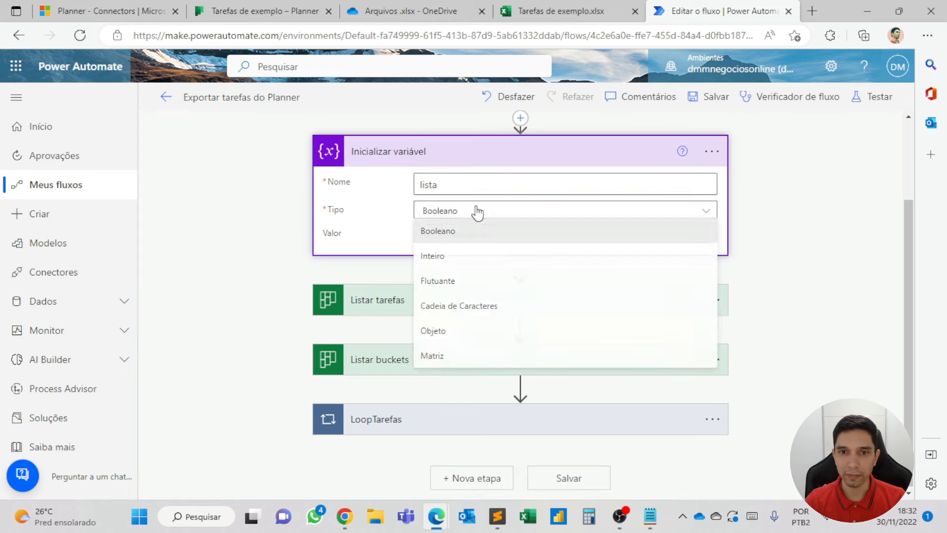
{"action": "left_click", "coordinate": [456, 355]}
{"action": "left_click", "coordinate": [449, 232]}
{"action": "type", "text": "[]"}
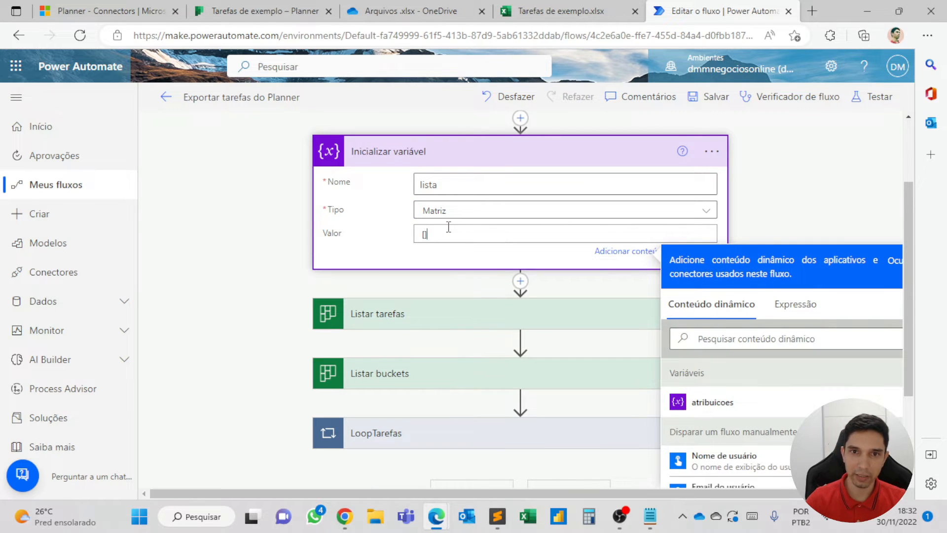
{"action": "left_click", "coordinate": [507, 165]}
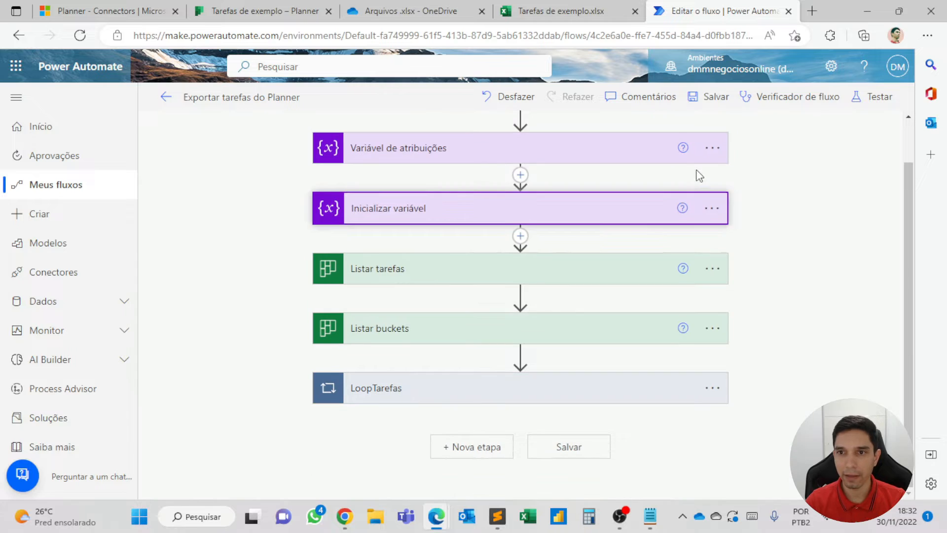
Rename the new Inicializar variável action as "Variável de lista"
{"action": "left_click", "coordinate": [720, 208]}
{"action": "left_click", "coordinate": [502, 262]}
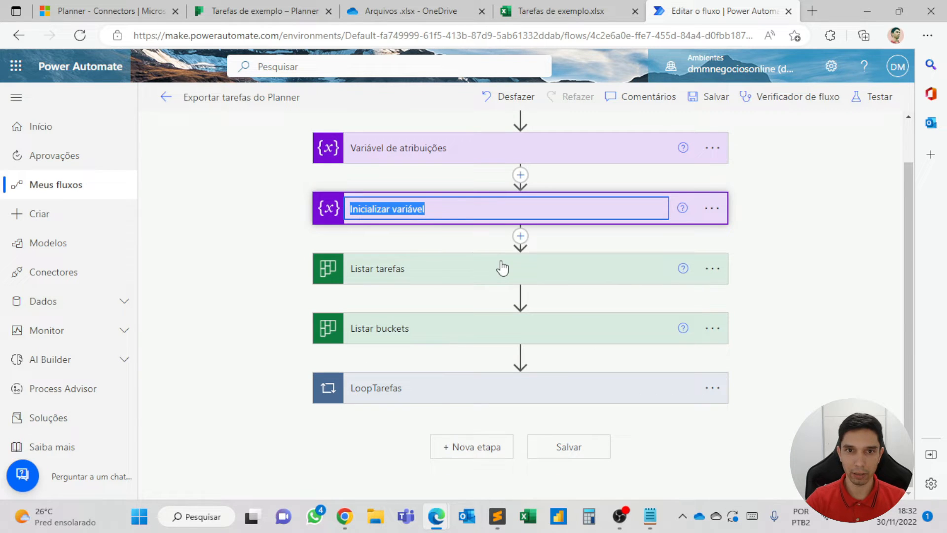
{"action": "type", "text": "Variável de lista"}
{"action": "key", "text": "Return"}
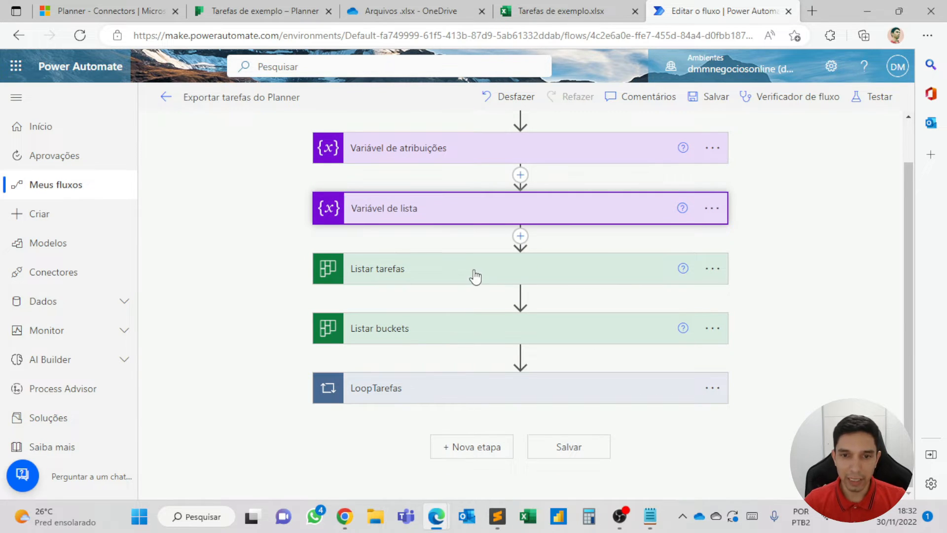
Expand LoopTarefas, LoopBuckets and the VerificaBucket condition to reach the actions in its Se sim branch
{"action": "scroll", "coordinate": [378, 270], "scroll_direction": "down", "scroll_amount": 5}
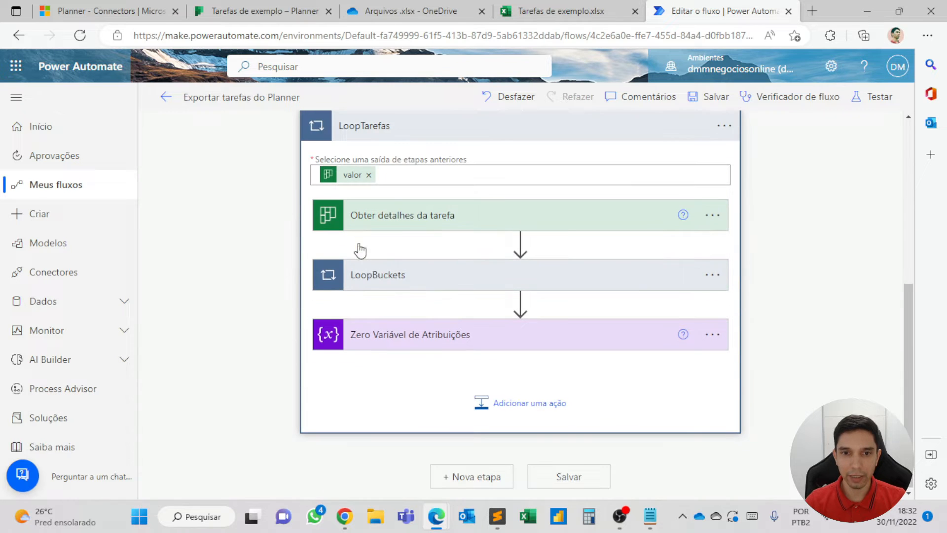
{"action": "left_click", "coordinate": [407, 273]}
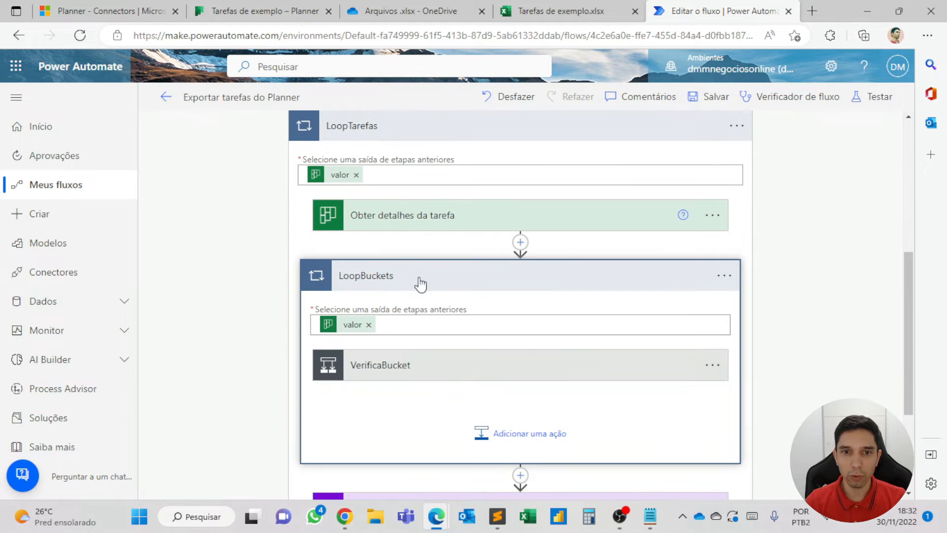
{"action": "scroll", "coordinate": [419, 281], "scroll_direction": "down", "scroll_amount": 3}
{"action": "left_click", "coordinate": [419, 192]}
{"action": "scroll", "coordinate": [437, 236], "scroll_direction": "down", "scroll_amount": 3}
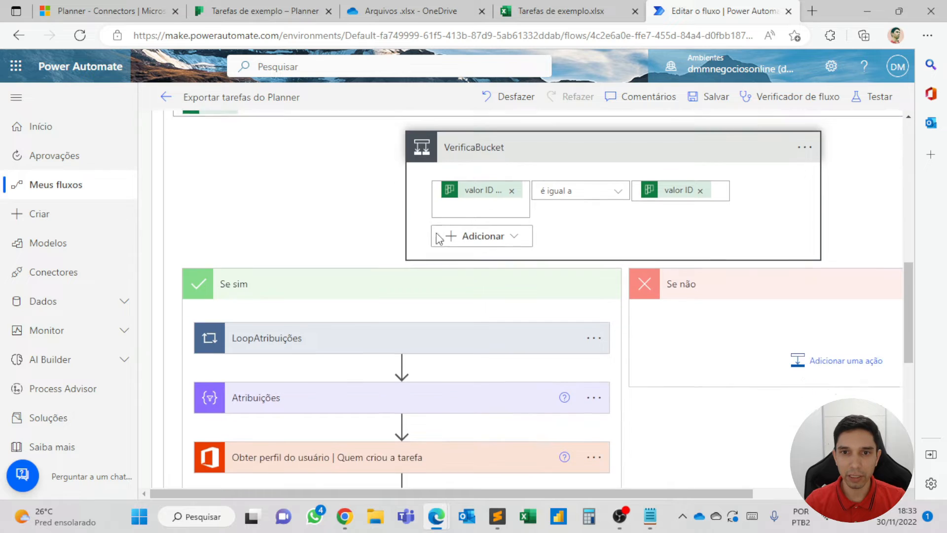
{"action": "scroll", "coordinate": [344, 237], "scroll_direction": "down", "scroll_amount": 2}
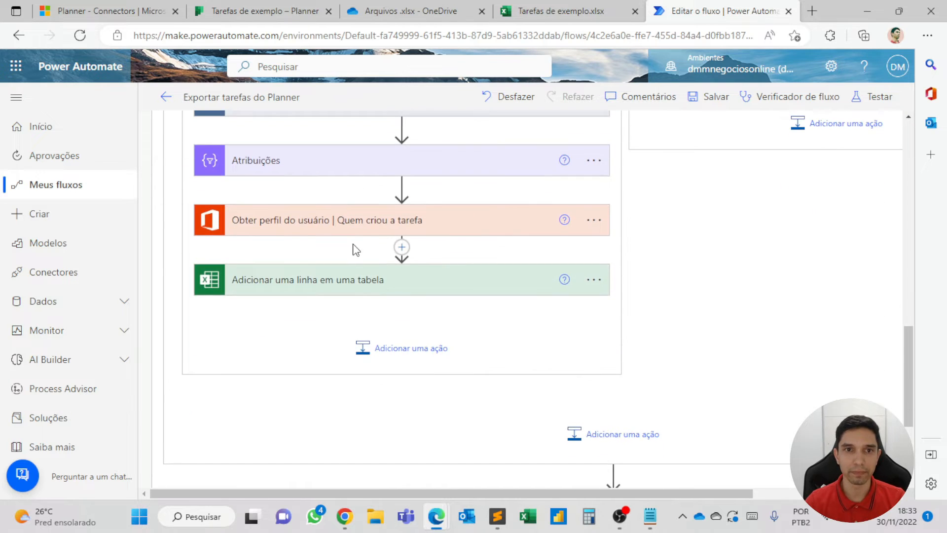
Insert a Control connector action, Condição, between LoopAtribuições and Atribuições in VerificaBucket's Se sim branch
{"action": "scroll", "coordinate": [356, 250], "scroll_direction": "up", "scroll_amount": 1}
{"action": "left_click", "coordinate": [402, 185]}
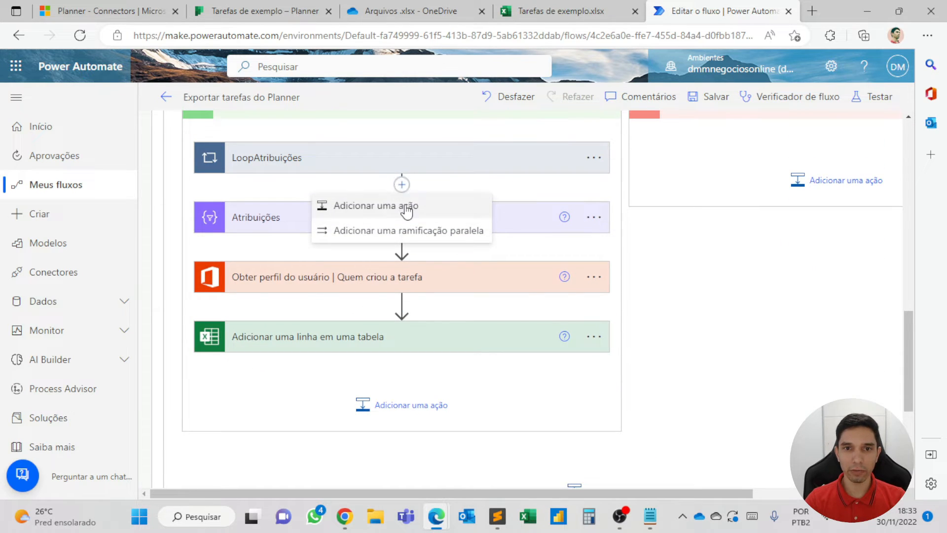
{"action": "left_click", "coordinate": [402, 205]}
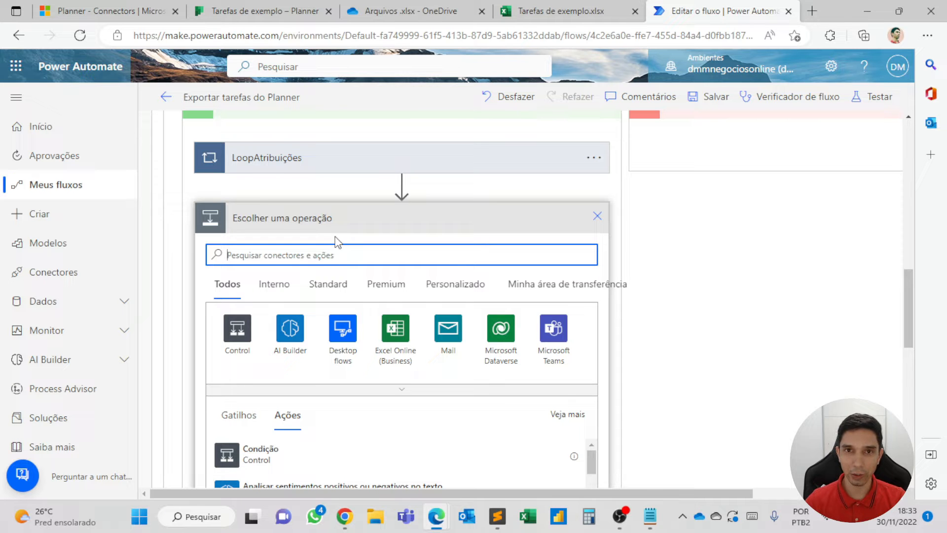
{"action": "scroll", "coordinate": [335, 242], "scroll_direction": "up", "scroll_amount": 8}
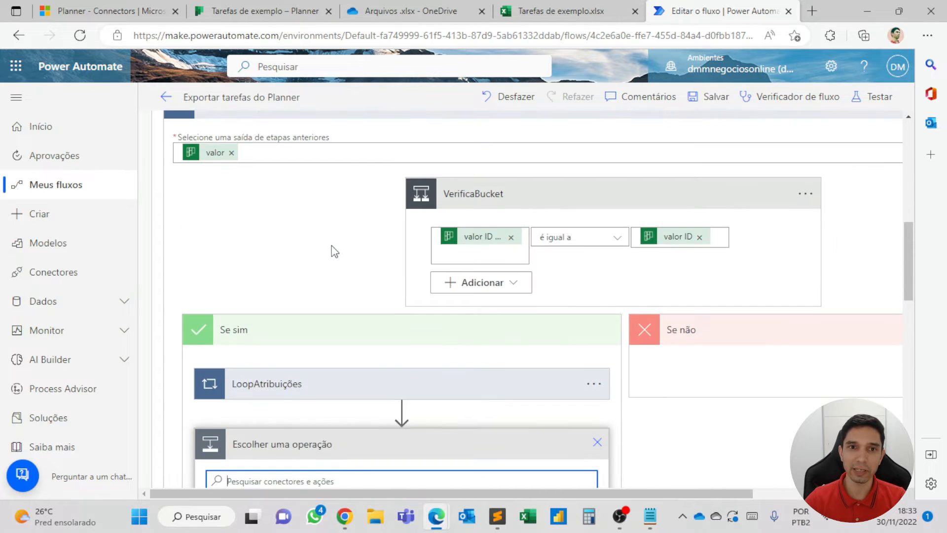
{"action": "scroll", "coordinate": [376, 362], "scroll_direction": "down", "scroll_amount": 9}
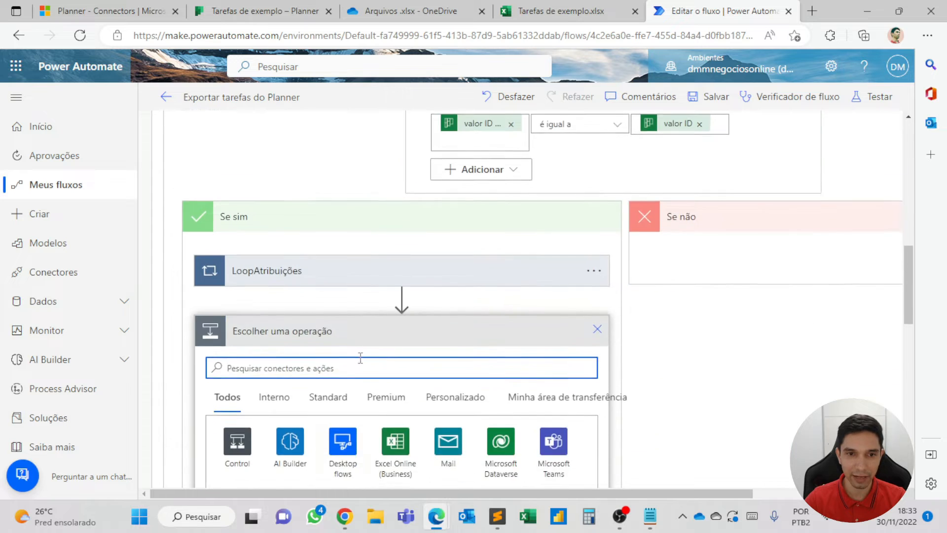
{"action": "left_click", "coordinate": [237, 327]}
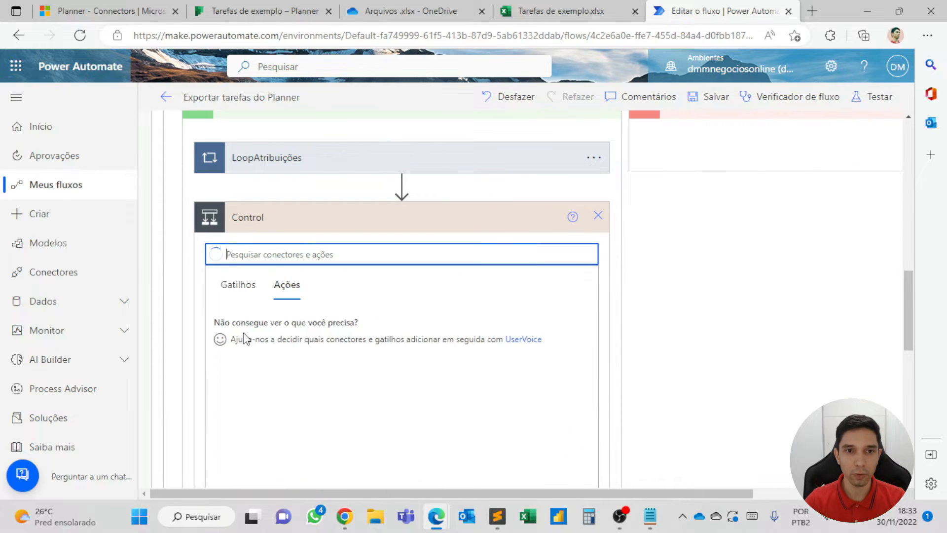
{"action": "left_click", "coordinate": [265, 325]}
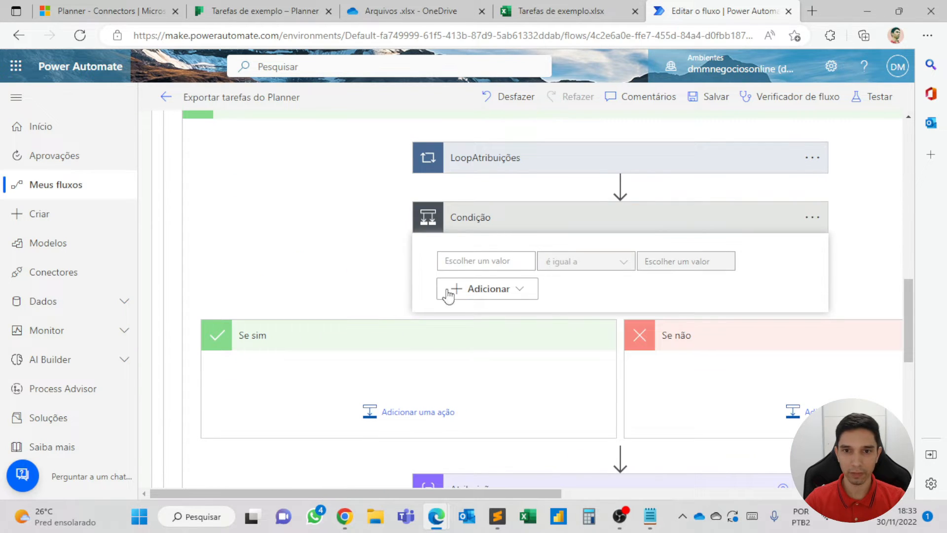
Open the new condition's first value and look through the dynamic content available for it
{"action": "left_click", "coordinate": [469, 261]}
{"action": "left_click_drag", "start_coordinate": [512, 493], "coordinate": [578, 494]}
{"action": "scroll", "coordinate": [535, 394], "scroll_direction": "down", "scroll_amount": 5}
{"action": "scroll", "coordinate": [540, 263], "scroll_direction": "down", "scroll_amount": 5}
{"action": "scroll", "coordinate": [538, 264], "scroll_direction": "up", "scroll_amount": 2}
{"action": "scroll", "coordinate": [538, 274], "scroll_direction": "down", "scroll_amount": 2}
{"action": "scroll", "coordinate": [538, 315], "scroll_direction": "up", "scroll_amount": 3}
{"action": "scroll", "coordinate": [539, 332], "scroll_direction": "up", "scroll_amount": 2}
{"action": "scroll", "coordinate": [536, 340], "scroll_direction": "up", "scroll_amount": 2}
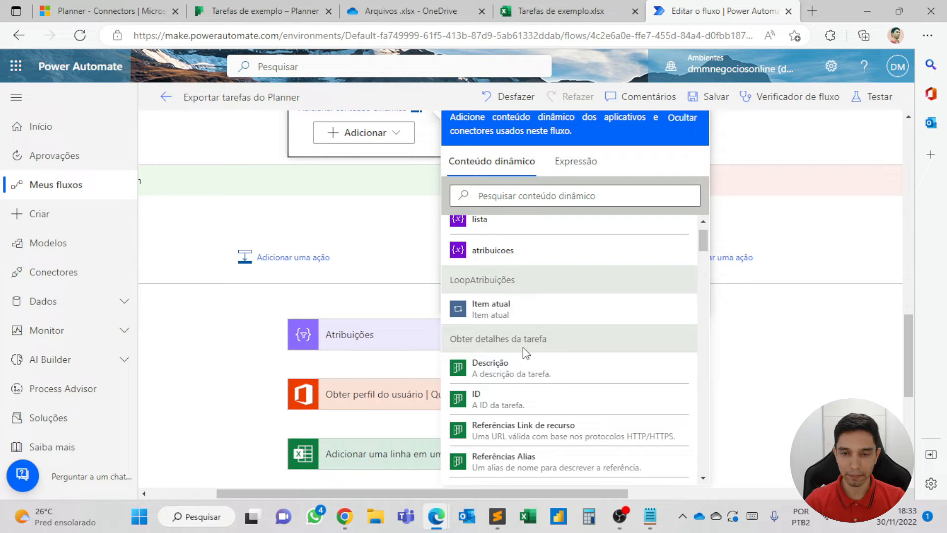
Switch to Planner, check the checklist in the item 3 task's details, and return to the Power Automate flow
{"action": "left_click", "coordinate": [557, 11]}
{"action": "left_click", "coordinate": [249, 12]}
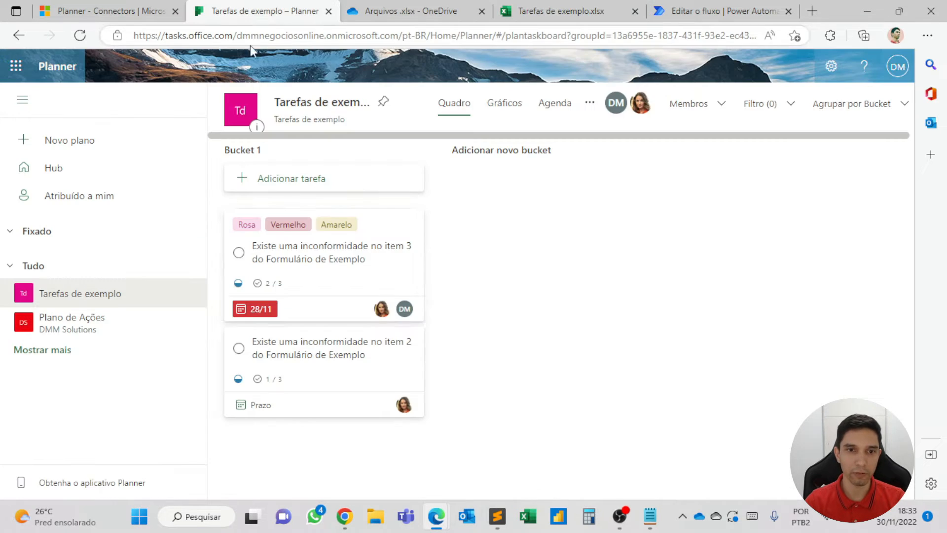
{"action": "left_click", "coordinate": [368, 229]}
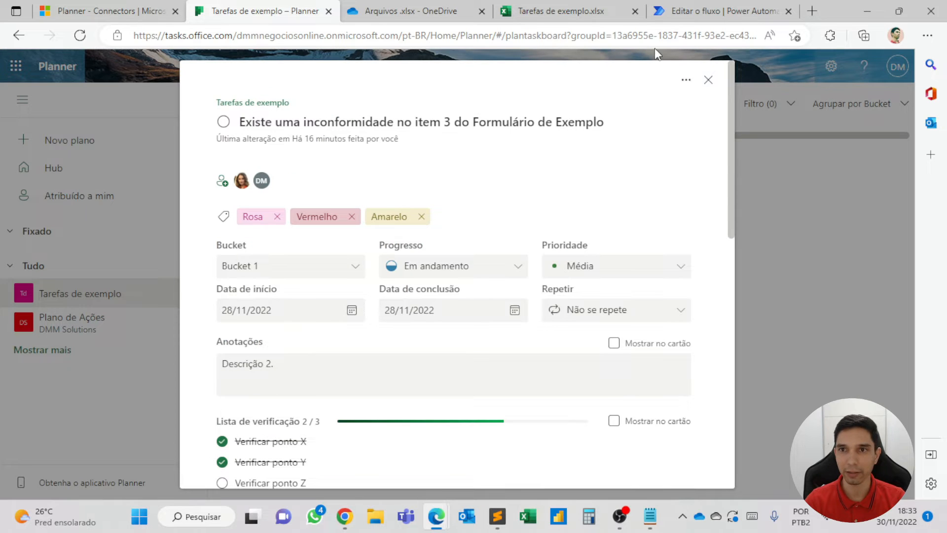
{"action": "left_click", "coordinate": [708, 7]}
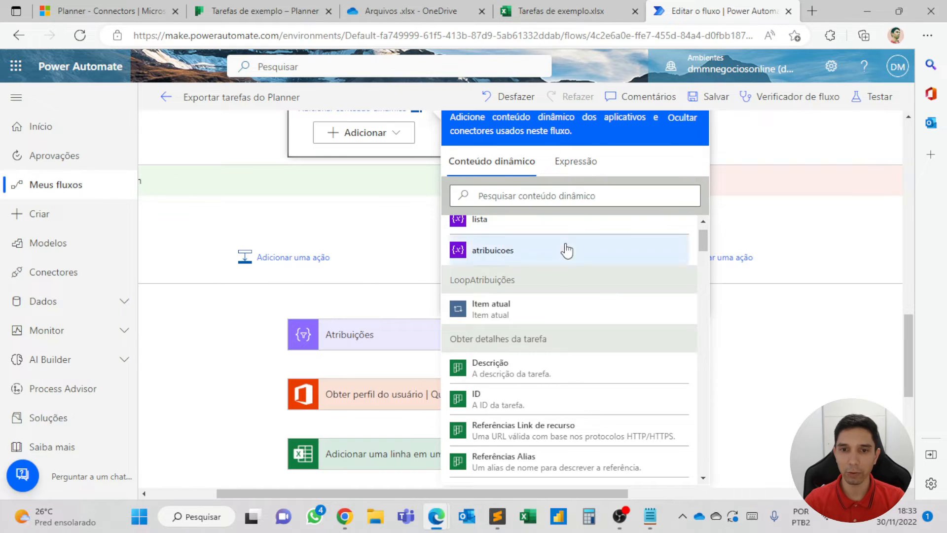
Set the condition's first value to Lista de Verificação Está Marcado from Obter detalhes da tarefa
{"action": "scroll", "coordinate": [543, 296], "scroll_direction": "down", "scroll_amount": 3}
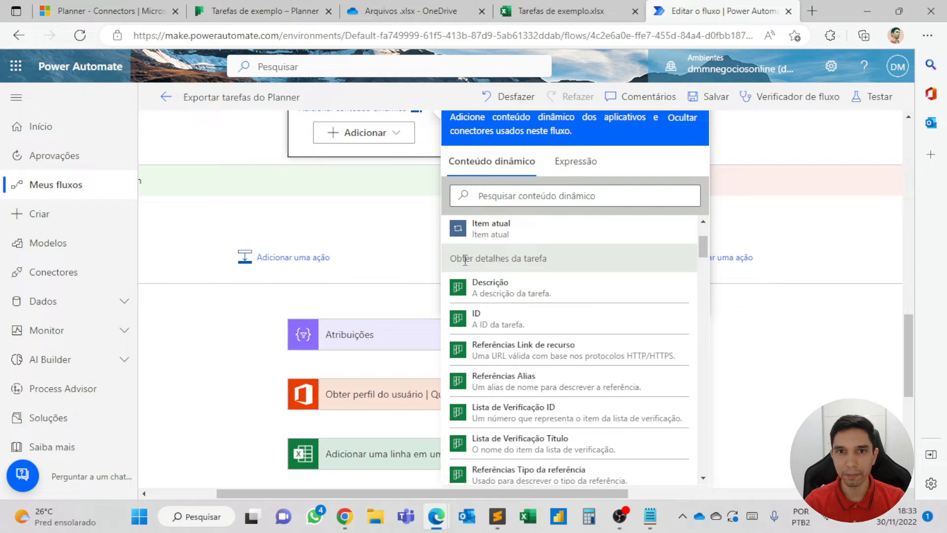
{"action": "scroll", "coordinate": [478, 264], "scroll_direction": "down", "scroll_amount": 1}
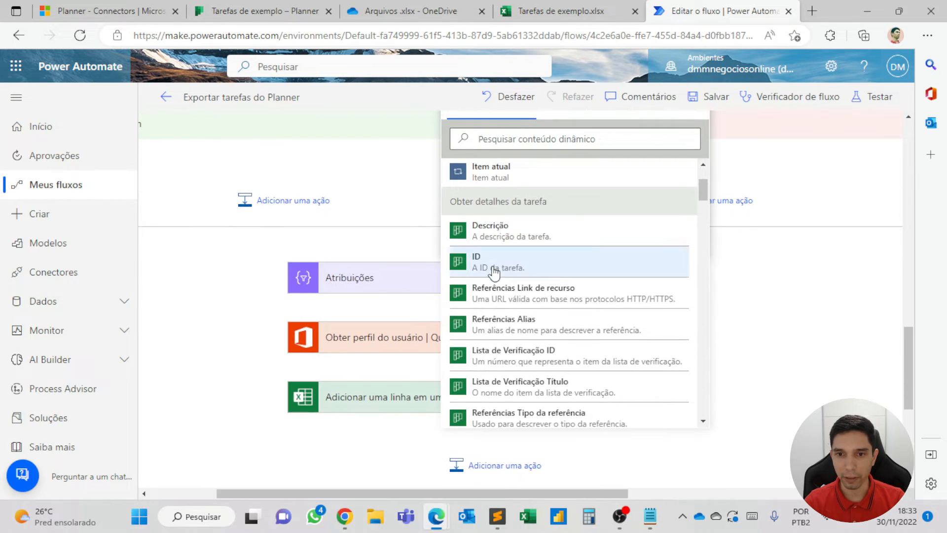
{"action": "scroll", "coordinate": [533, 351], "scroll_direction": "down", "scroll_amount": 3}
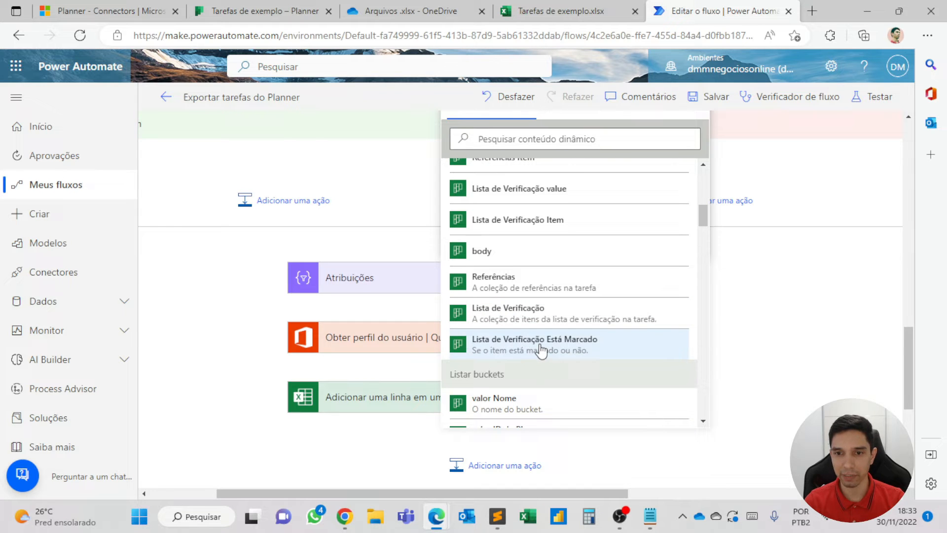
{"action": "left_click", "coordinate": [542, 350]}
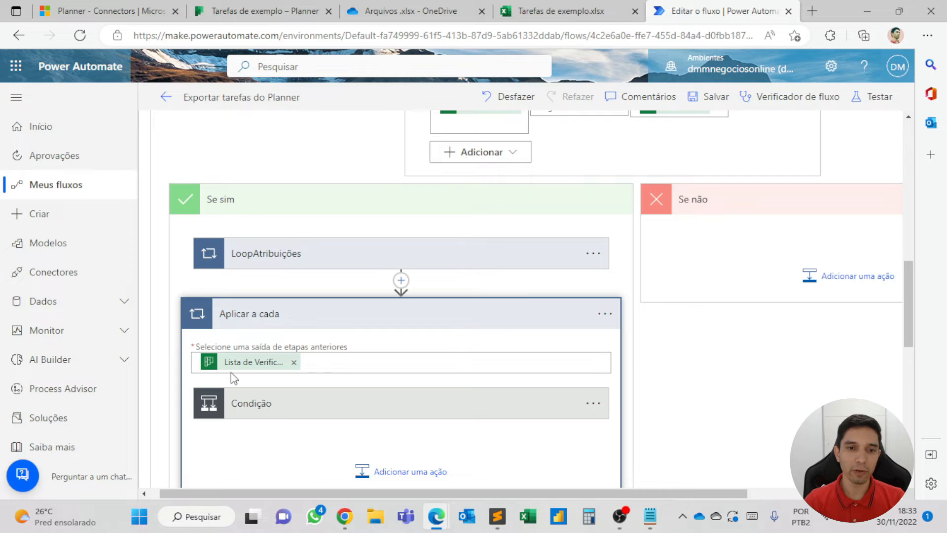
Rename the Aplicar a cada loop around the new condition as "LoopListaVerificação"
{"action": "left_click", "coordinate": [278, 407]}
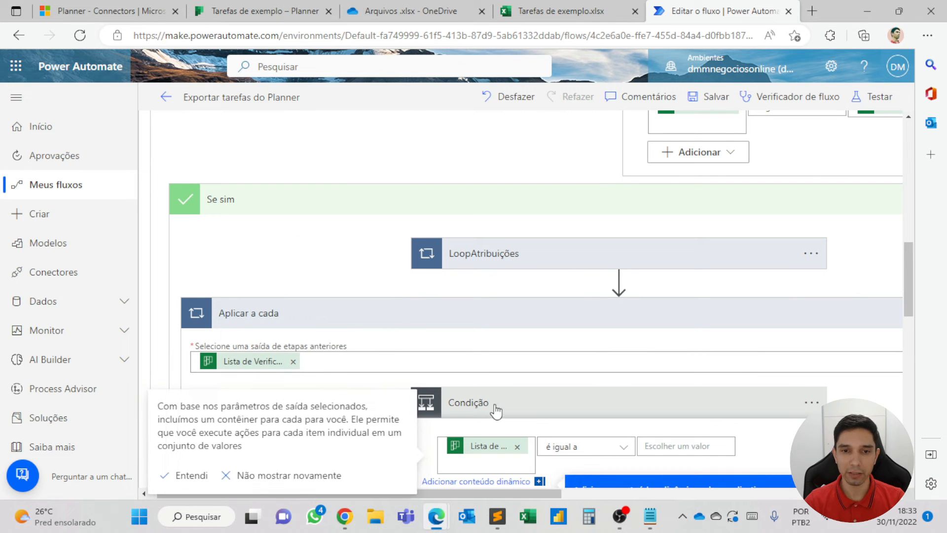
{"action": "left_click", "coordinate": [495, 407]}
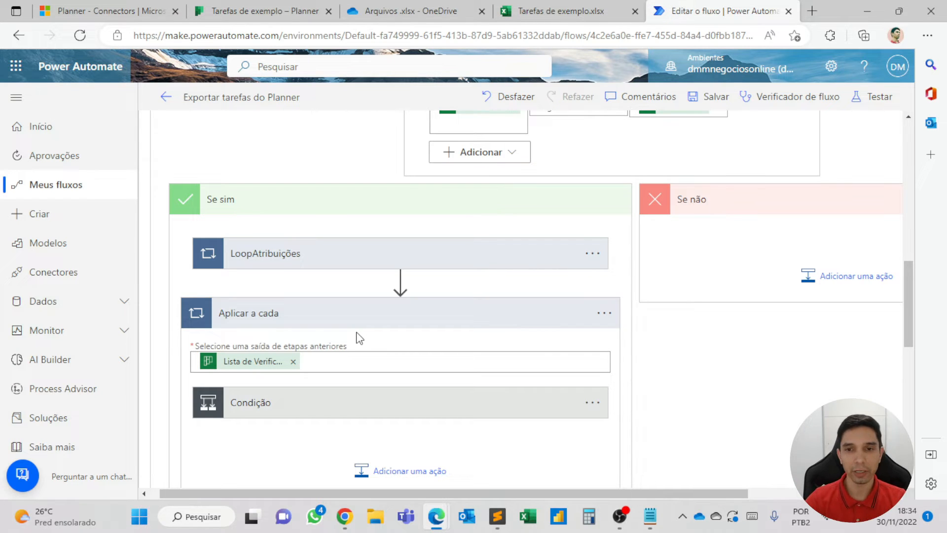
{"action": "left_click", "coordinate": [605, 313]}
{"action": "left_click", "coordinate": [679, 332]}
{"action": "type", "text": "LoopL"}
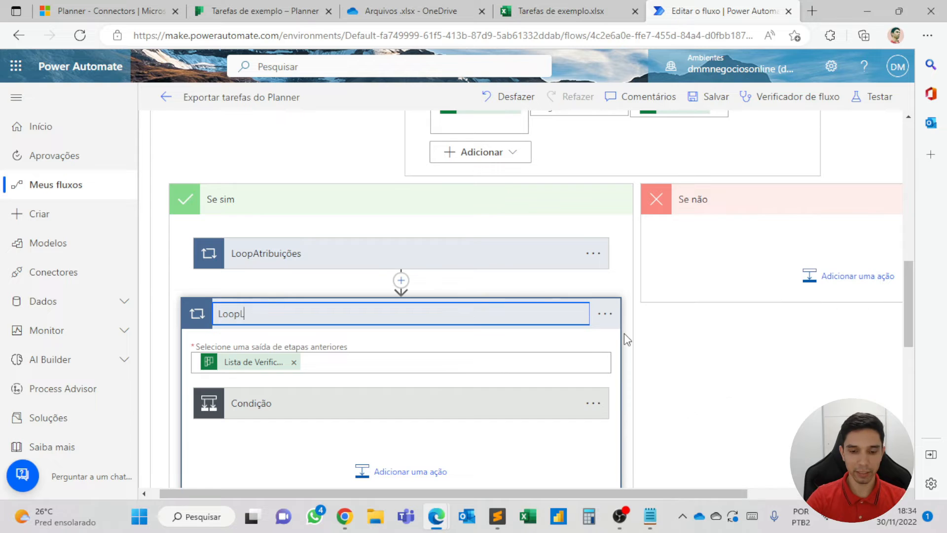
{"action": "type", "text": "istaVerificação"}
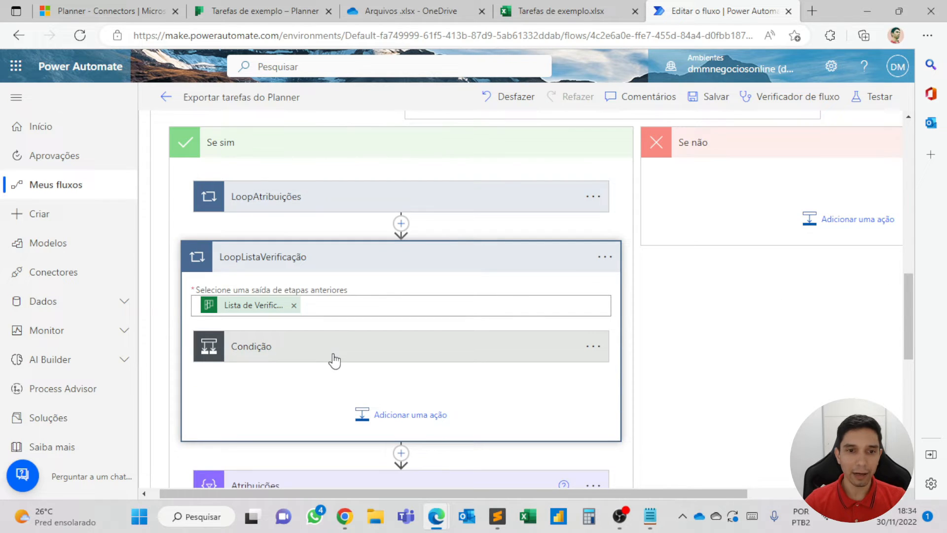
Expand Condição inside LoopListaVerificação and set its comparison value to the expression true
{"action": "left_click", "coordinate": [333, 355]}
{"action": "scroll", "coordinate": [367, 355], "scroll_direction": "down", "scroll_amount": 1}
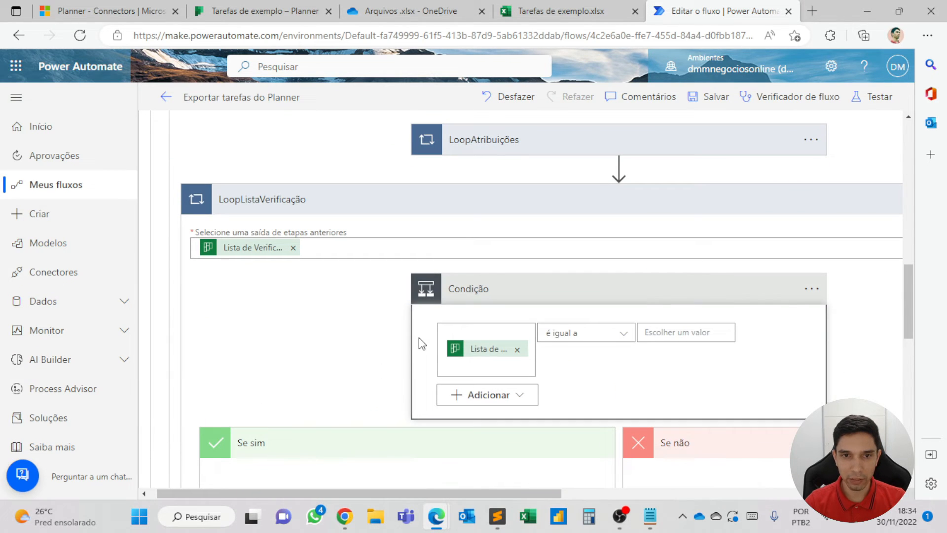
{"action": "left_click", "coordinate": [671, 331]}
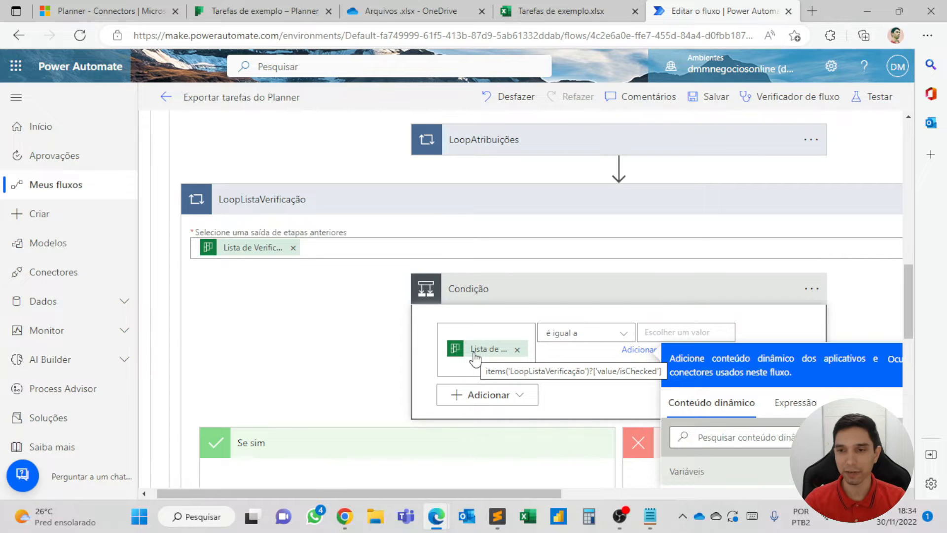
{"action": "scroll", "coordinate": [607, 355], "scroll_direction": "down", "scroll_amount": 2}
{"action": "left_click", "coordinate": [795, 345]}
{"action": "type", "text": "true"}
{"action": "left_click", "coordinate": [715, 318]}
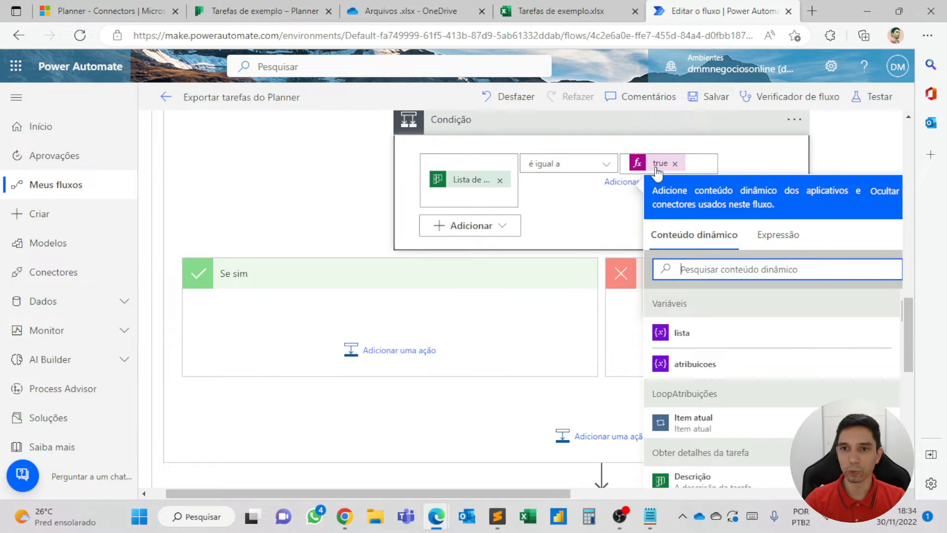
{"action": "scroll", "coordinate": [490, 232], "scroll_direction": "up", "scroll_amount": 2}
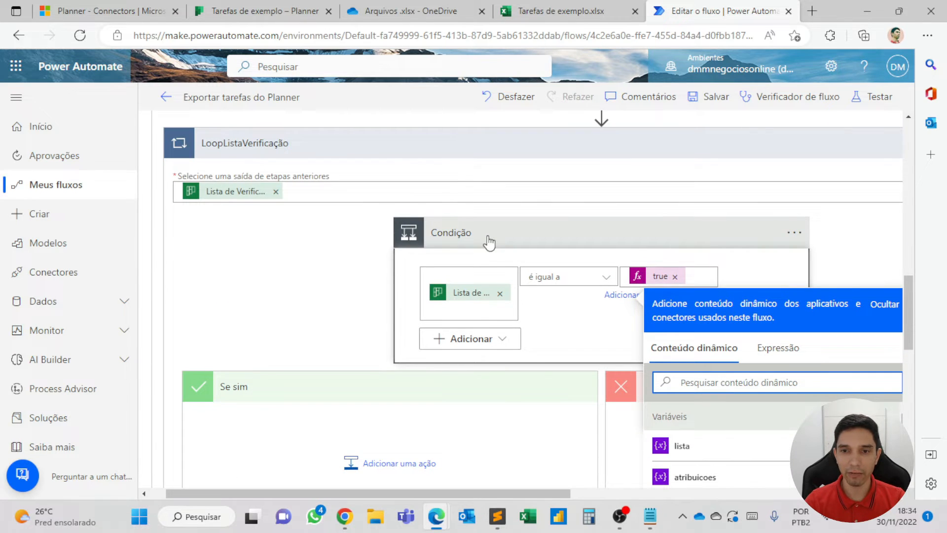
{"action": "scroll", "coordinate": [473, 276], "scroll_direction": "down", "scroll_amount": 3}
{"action": "scroll", "coordinate": [455, 320], "scroll_direction": "up", "scroll_amount": 3}
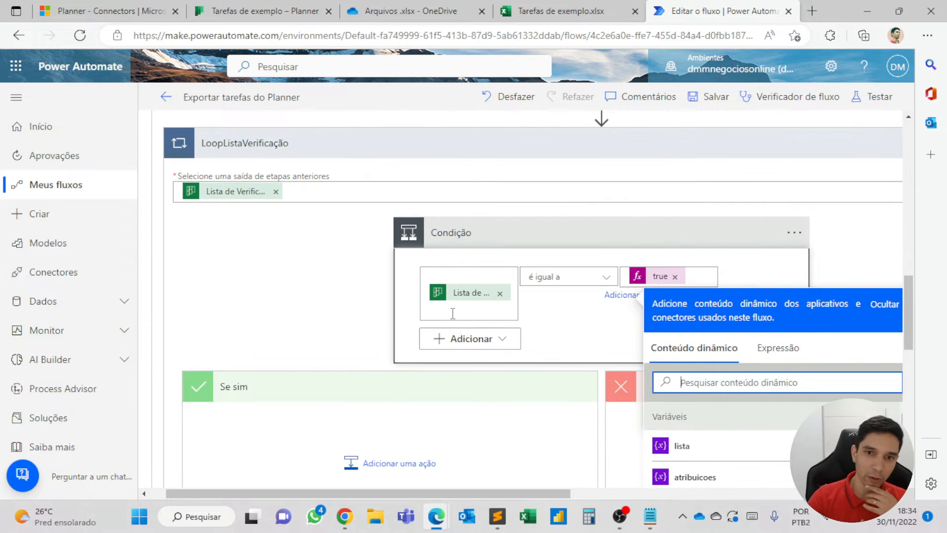
{"action": "scroll", "coordinate": [454, 313], "scroll_direction": "down", "scroll_amount": 1}
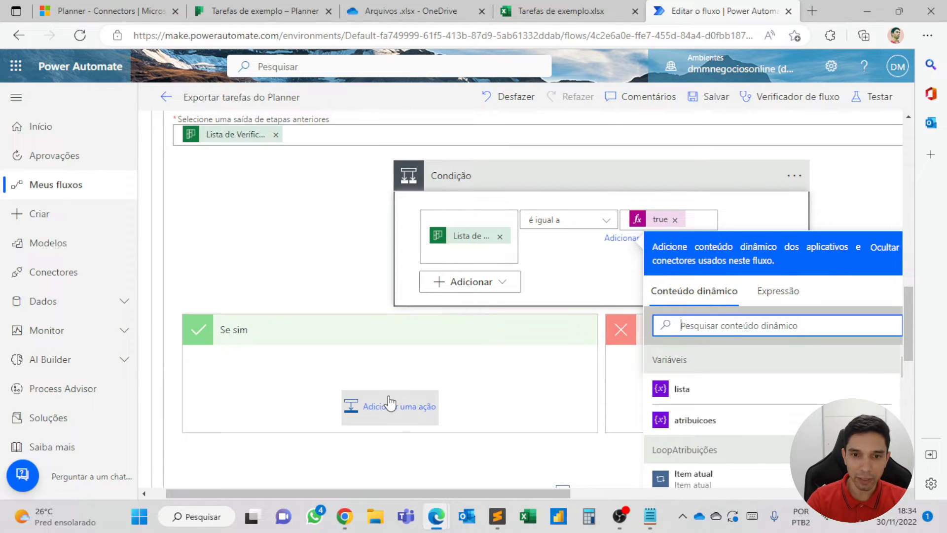
Switch to Planner, close the item 3 task's details, and return to the start of the Power Automate flow
{"action": "scroll", "coordinate": [389, 410], "scroll_direction": "up", "scroll_amount": 10}
{"action": "scroll", "coordinate": [486, 336], "scroll_direction": "up", "scroll_amount": 1}
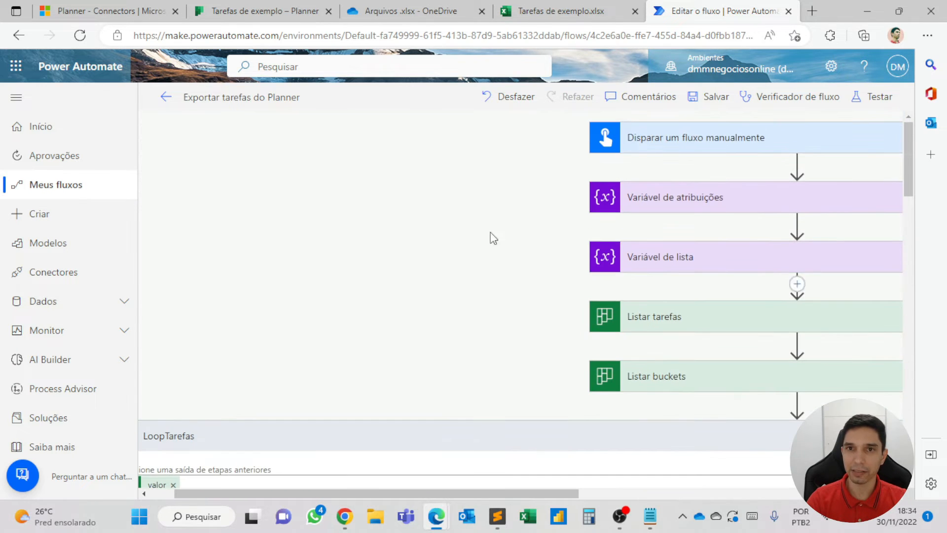
{"action": "left_click", "coordinate": [262, 11]}
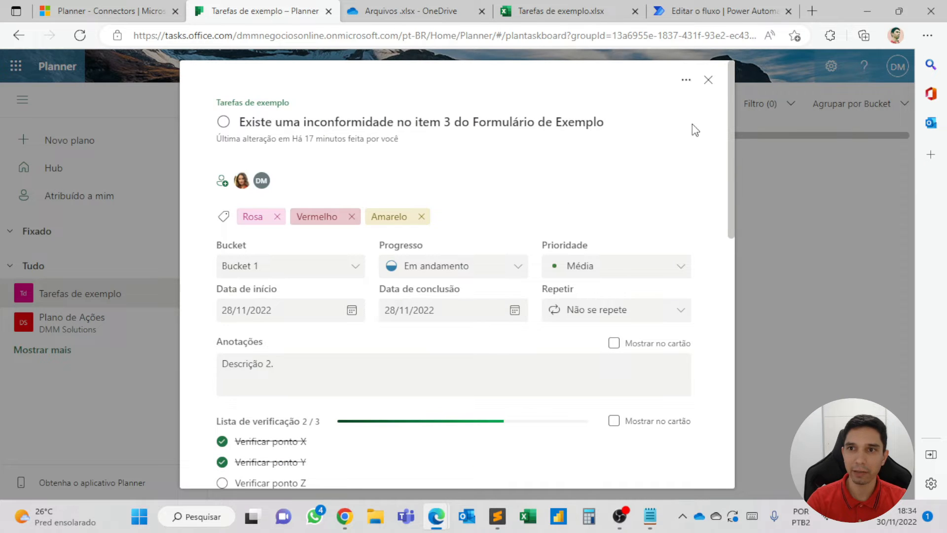
{"action": "left_click", "coordinate": [709, 80]}
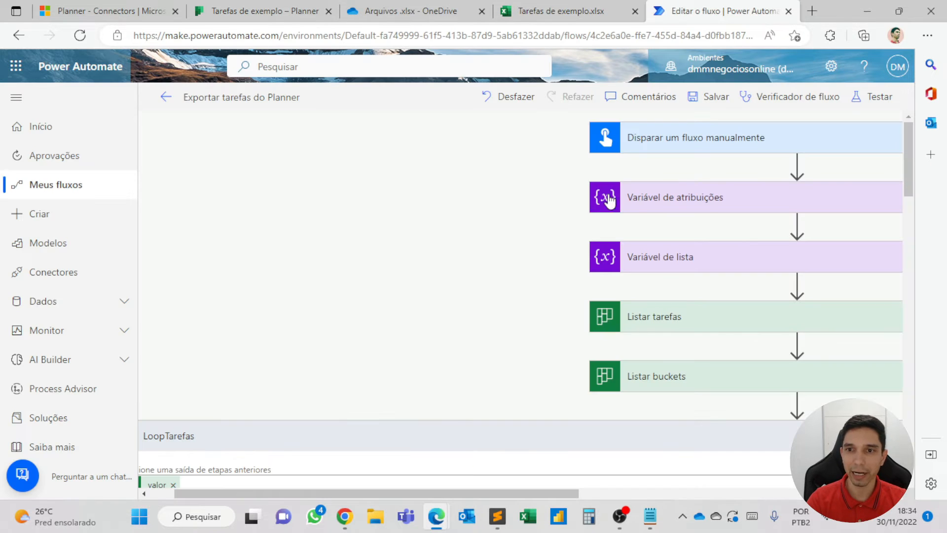
{"action": "left_click", "coordinate": [720, 11]}
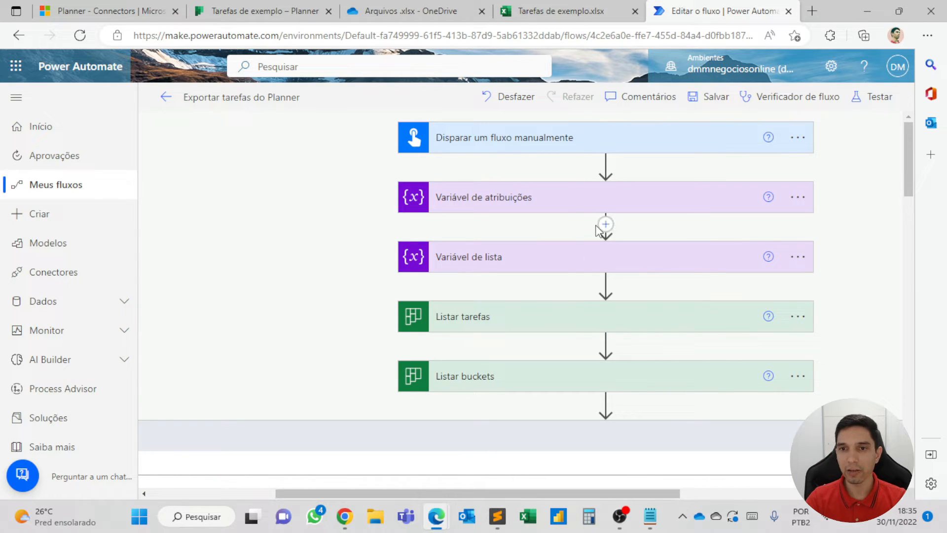
Copy the Variável de lista action to the clipboard and insert the copy directly below the original
{"action": "left_click", "coordinate": [606, 223]}
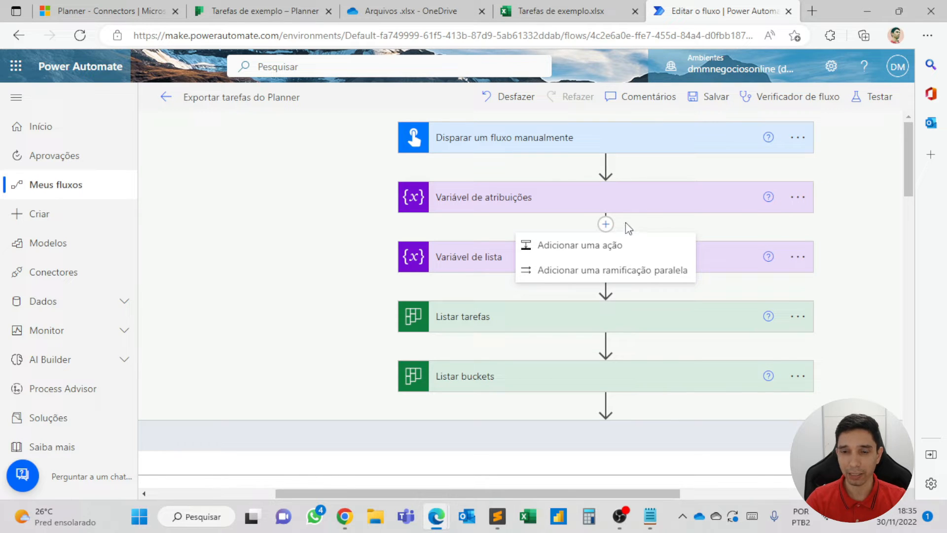
{"action": "left_click", "coordinate": [815, 240]}
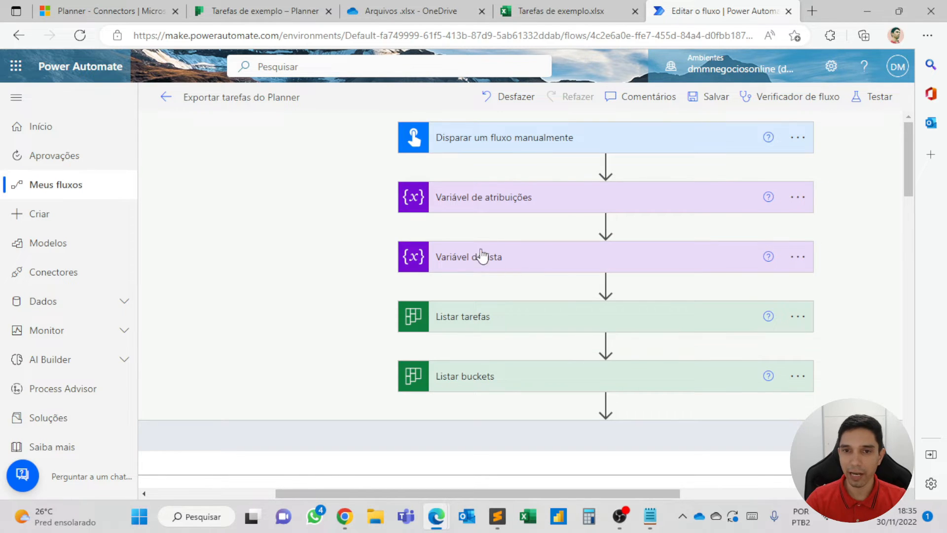
{"action": "left_click", "coordinate": [791, 266]}
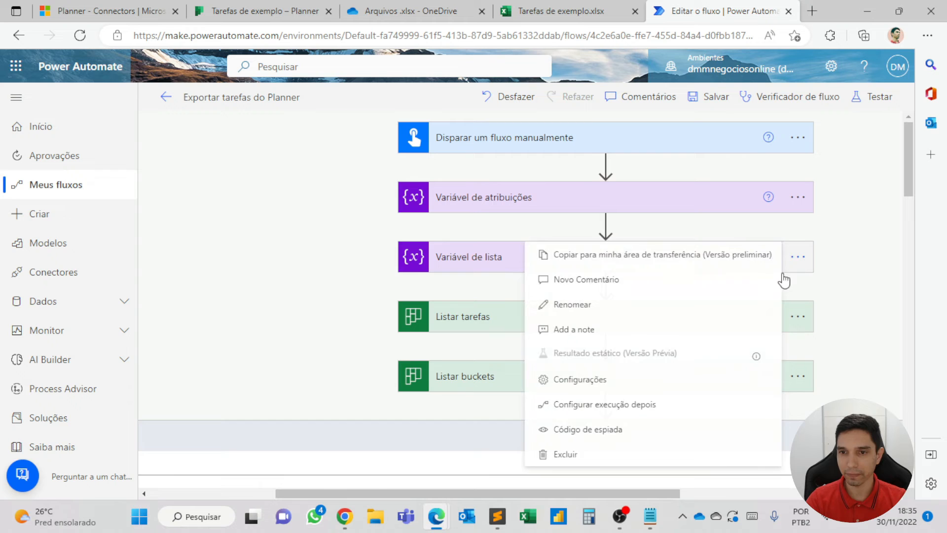
{"action": "left_click", "coordinate": [594, 262]}
{"action": "left_click", "coordinate": [606, 285]}
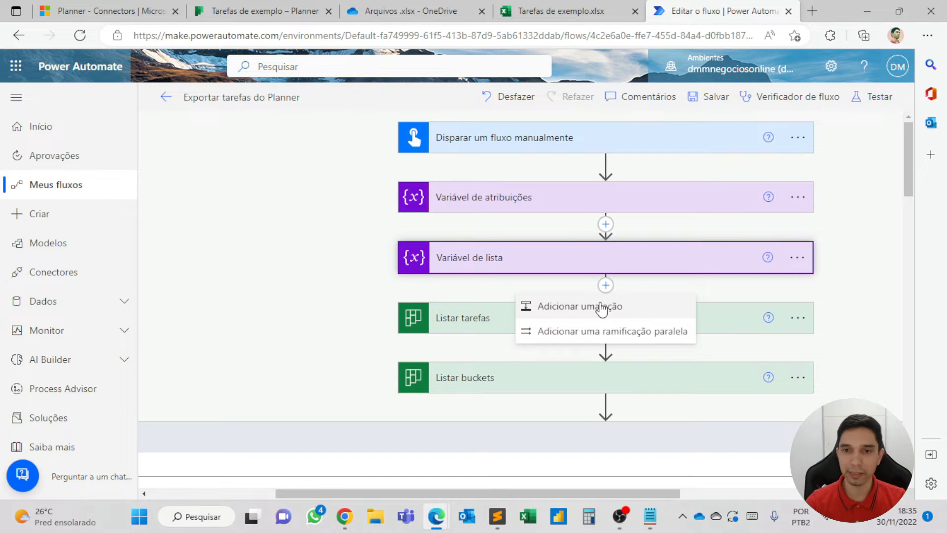
{"action": "left_click", "coordinate": [601, 307]}
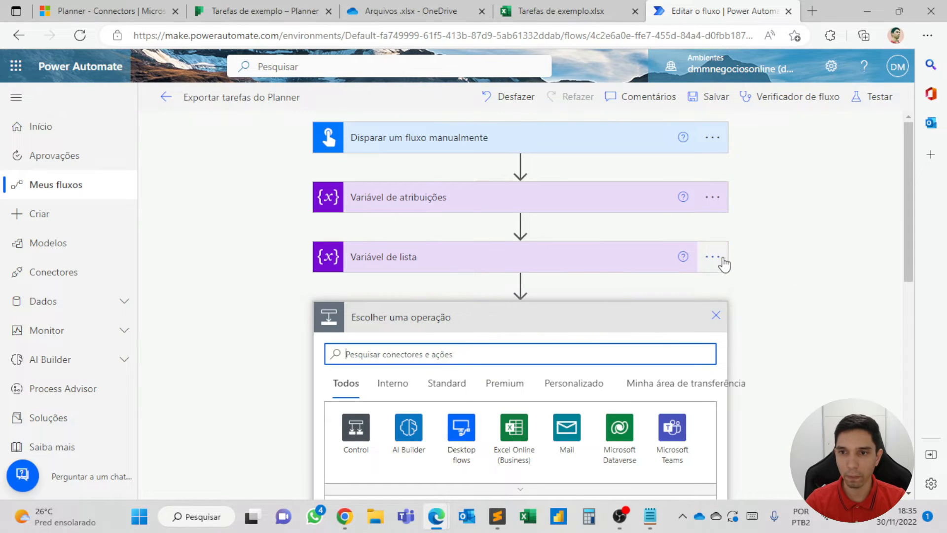
{"action": "left_click", "coordinate": [713, 262]}
{"action": "left_click", "coordinate": [583, 266]}
{"action": "scroll", "coordinate": [697, 277], "scroll_direction": "down", "scroll_amount": 2}
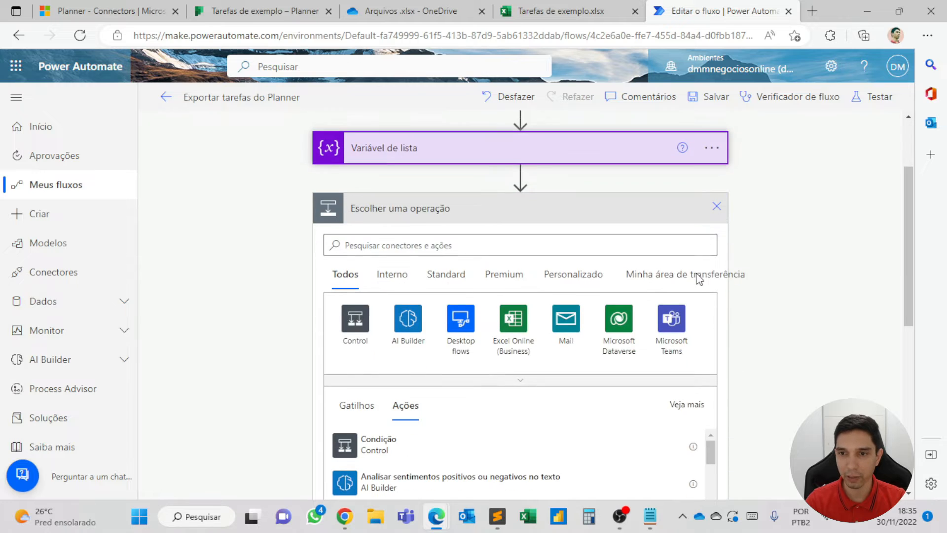
{"action": "left_click", "coordinate": [674, 268]}
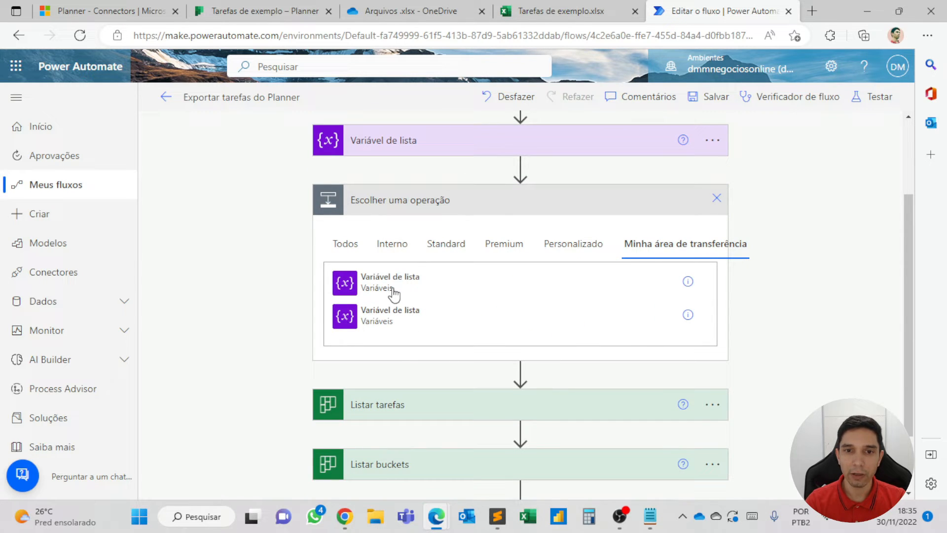
{"action": "left_click", "coordinate": [393, 289]}
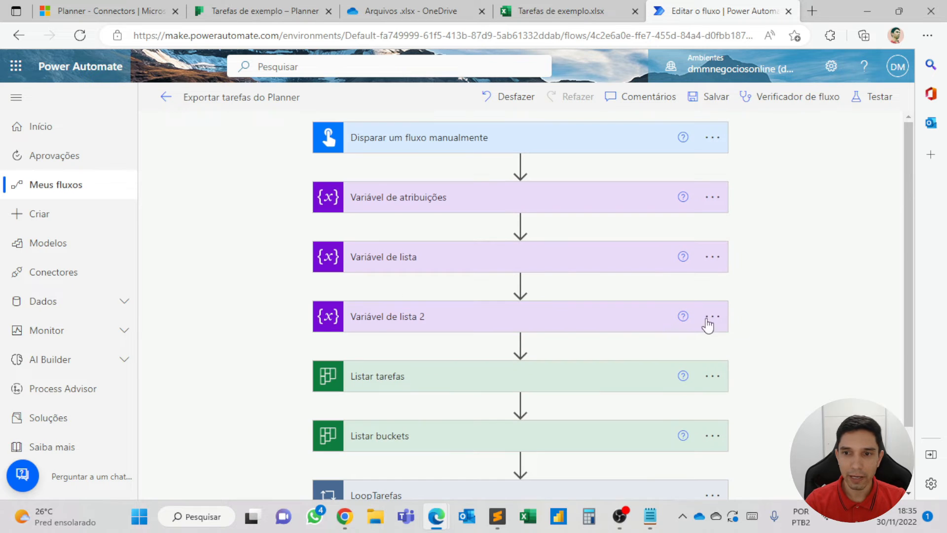
Rename the copied variable action as "Variável de lista (marcadas)"
{"action": "left_click", "coordinate": [710, 318]}
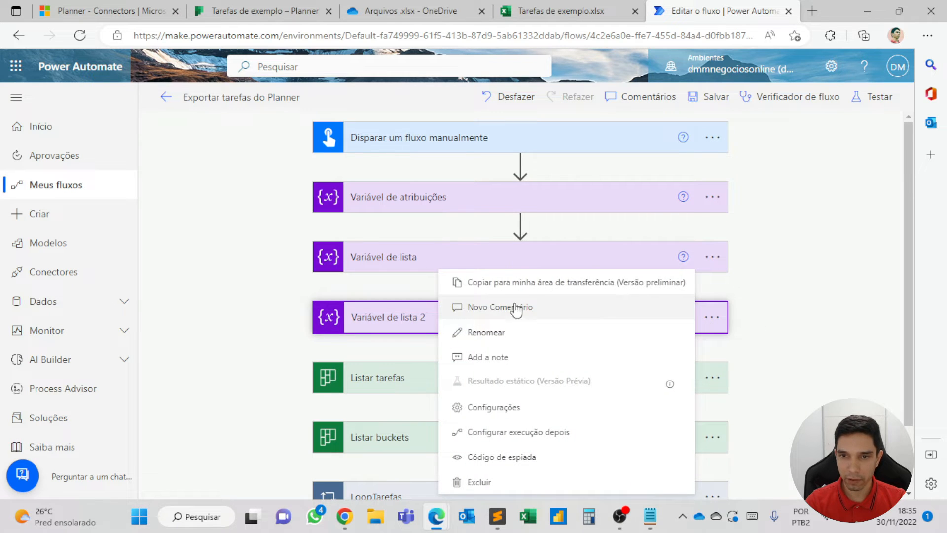
{"action": "left_click", "coordinate": [496, 333]}
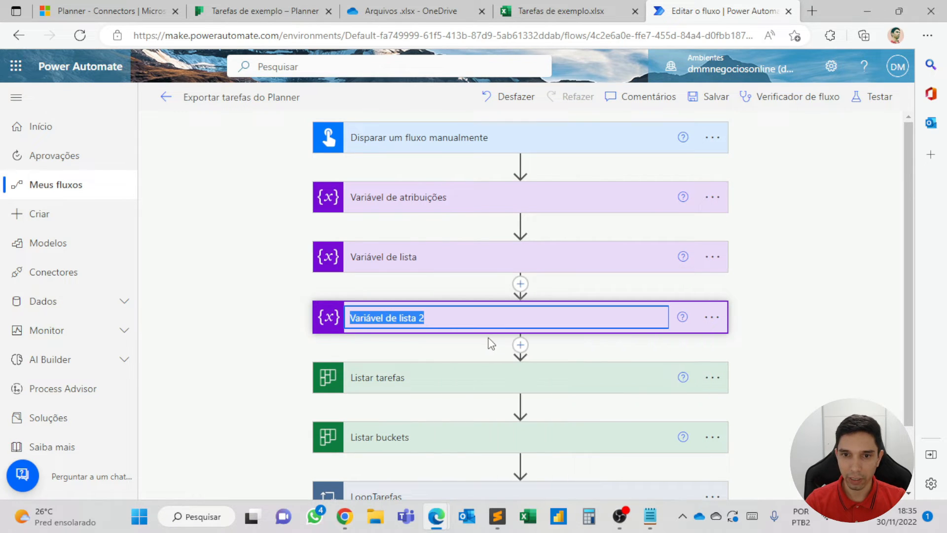
{"action": "left_click", "coordinate": [443, 320]}
{"action": "key", "text": "BackSpace"}
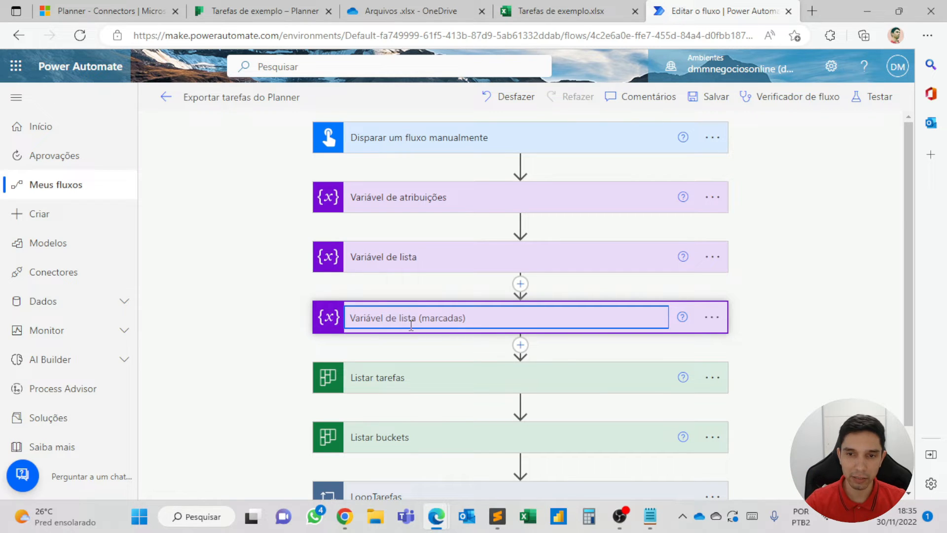
{"action": "key", "text": "Return"}
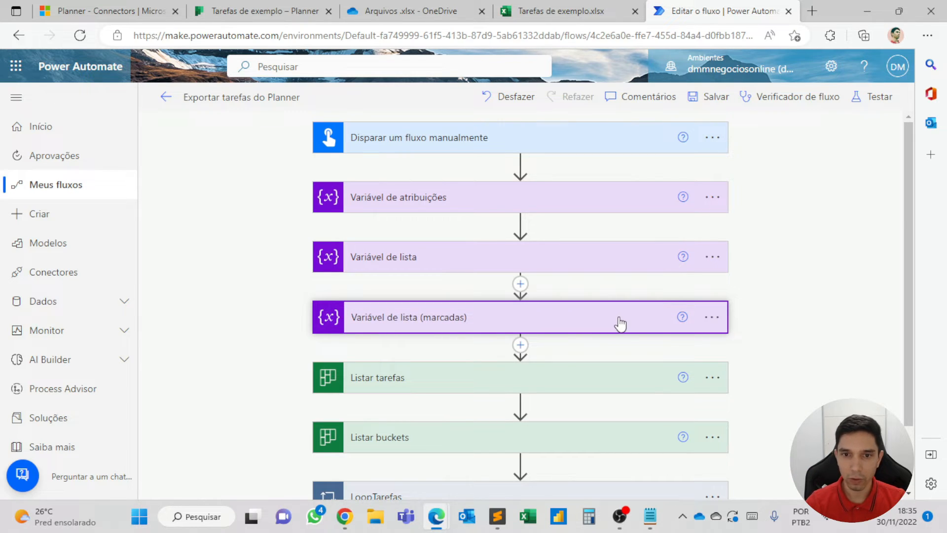
Set the variable name inside Variável de lista (marcadas) to listaMarcadas and collapse the action
{"action": "left_click", "coordinate": [619, 323]}
{"action": "left_click", "coordinate": [470, 295]}
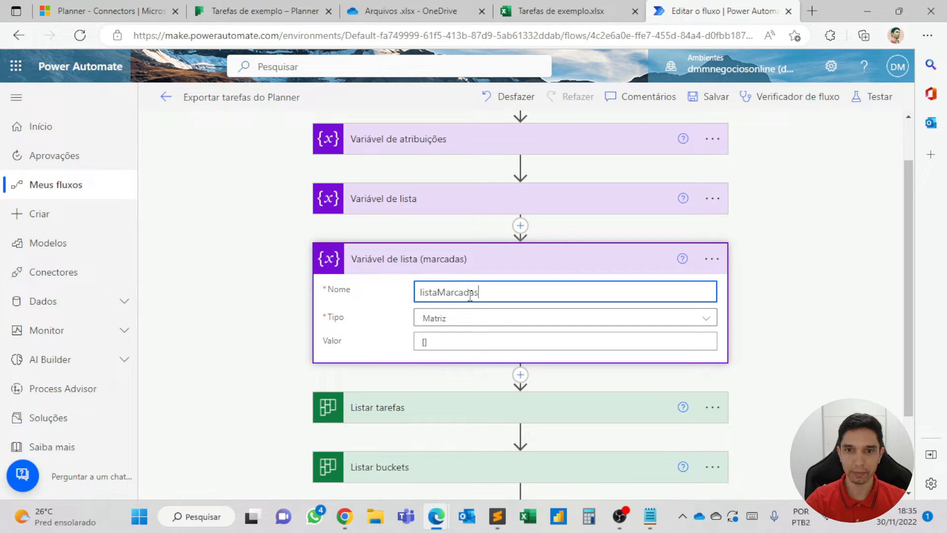
{"action": "left_click", "coordinate": [467, 261]}
Expand LoopTarefas, LoopBuckets, VerificaBucket and LoopListaVerificação down to the Condição inside it
{"action": "scroll", "coordinate": [433, 367], "scroll_direction": "down", "scroll_amount": 1}
{"action": "left_click", "coordinate": [416, 418]}
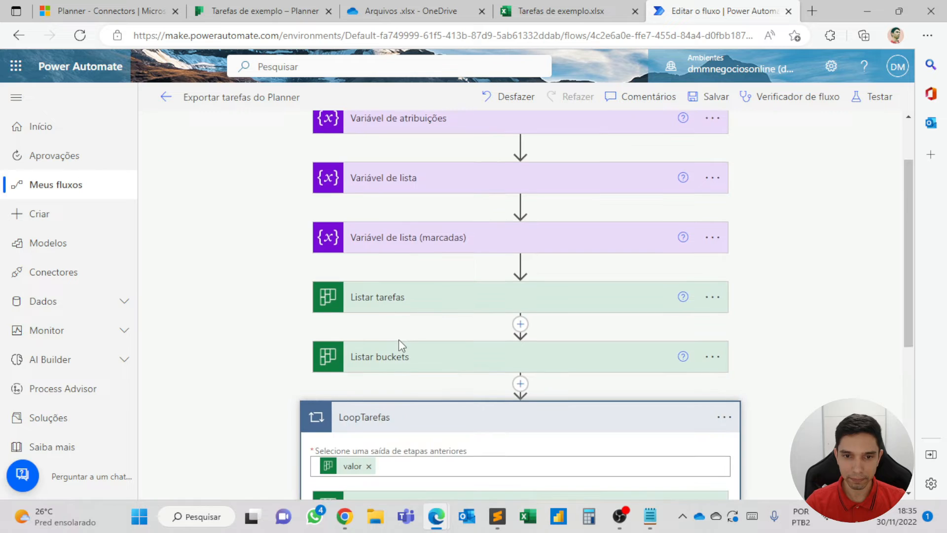
{"action": "scroll", "coordinate": [398, 339], "scroll_direction": "down", "scroll_amount": 5}
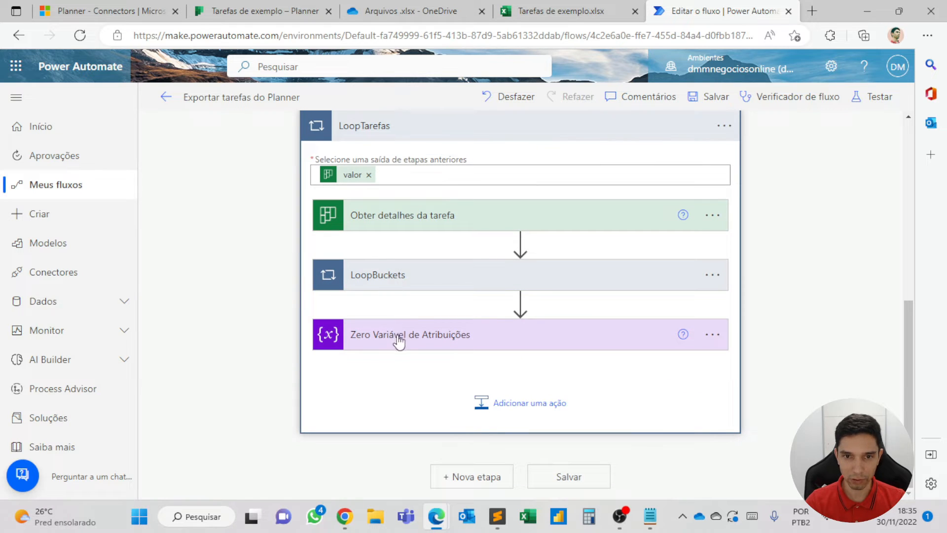
{"action": "left_click", "coordinate": [391, 277]}
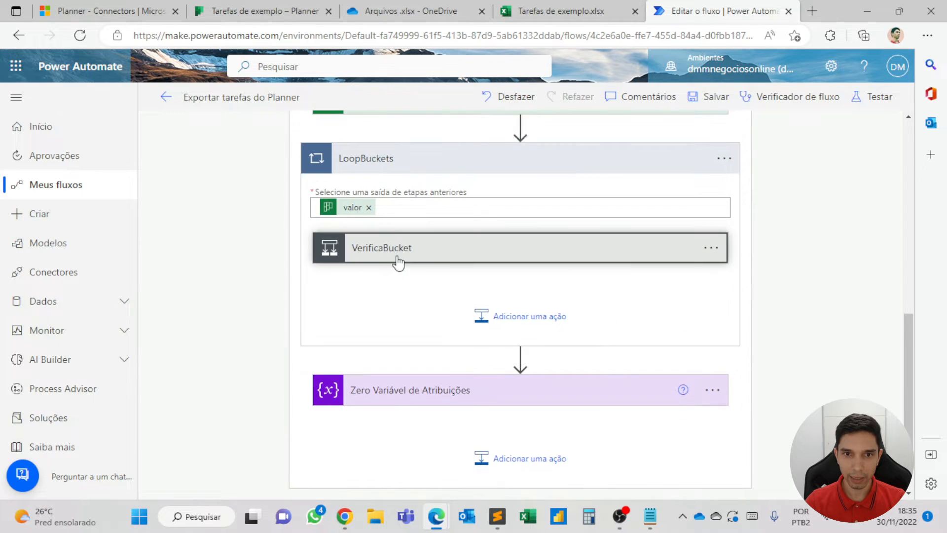
{"action": "left_click", "coordinate": [398, 262]}
{"action": "scroll", "coordinate": [355, 291], "scroll_direction": "down", "scroll_amount": 5}
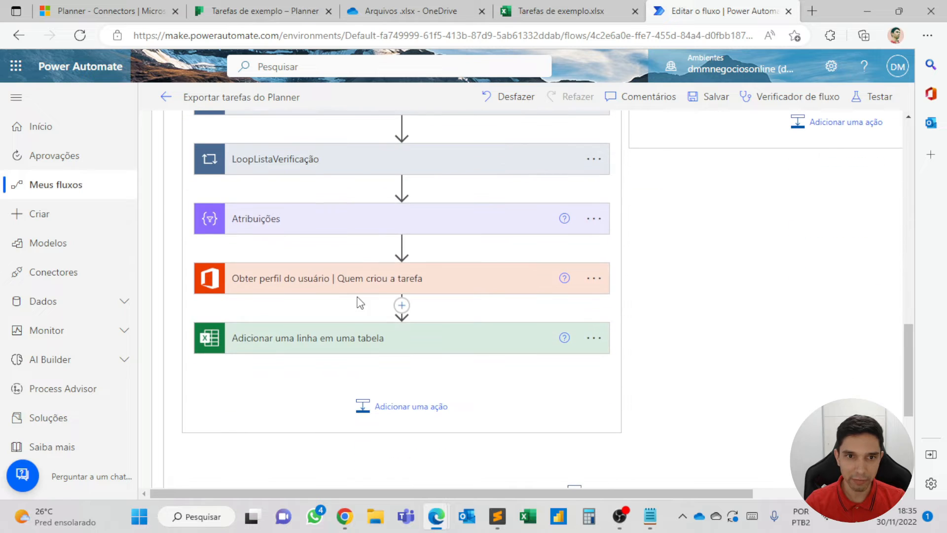
{"action": "left_click", "coordinate": [298, 168]}
{"action": "left_click", "coordinate": [320, 247]}
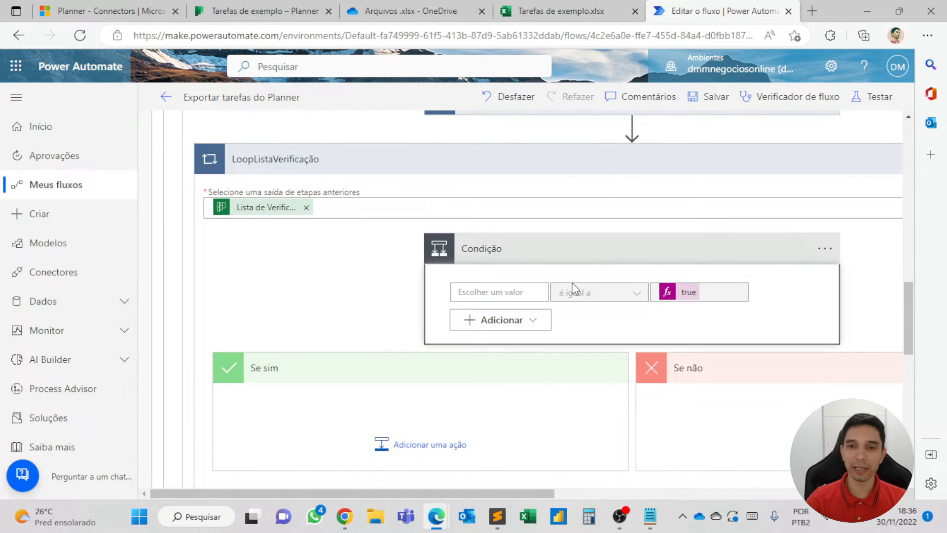
Set the empty first value of Condição to Lista de Verificação Está Marcado from Obter detalhes da tarefa
{"action": "left_click", "coordinate": [506, 289]}
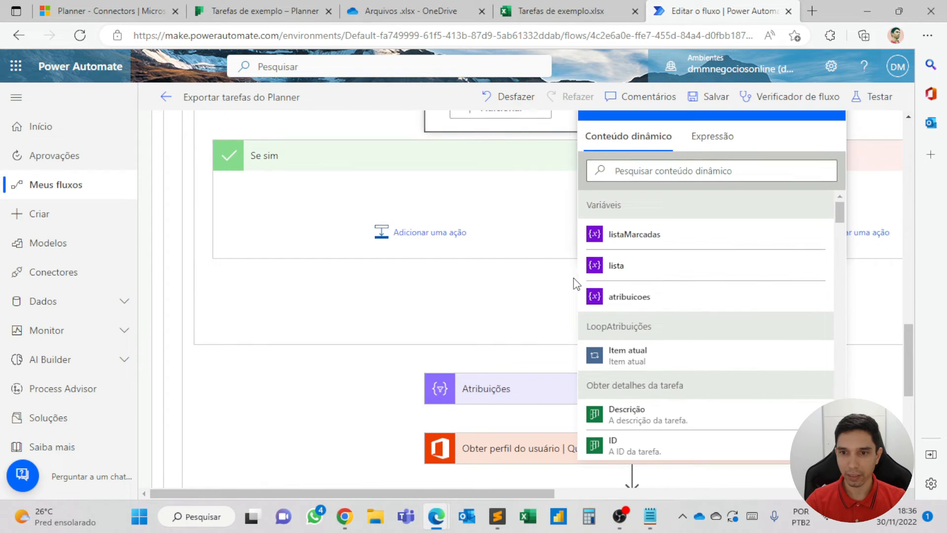
{"action": "scroll", "coordinate": [624, 304], "scroll_direction": "down", "scroll_amount": 1}
{"action": "scroll", "coordinate": [437, 121], "scroll_direction": "up", "scroll_amount": 3}
{"action": "scroll", "coordinate": [500, 248], "scroll_direction": "down", "scroll_amount": 2}
{"action": "scroll", "coordinate": [666, 314], "scroll_direction": "down", "scroll_amount": 1}
{"action": "scroll", "coordinate": [666, 315], "scroll_direction": "down", "scroll_amount": 15}
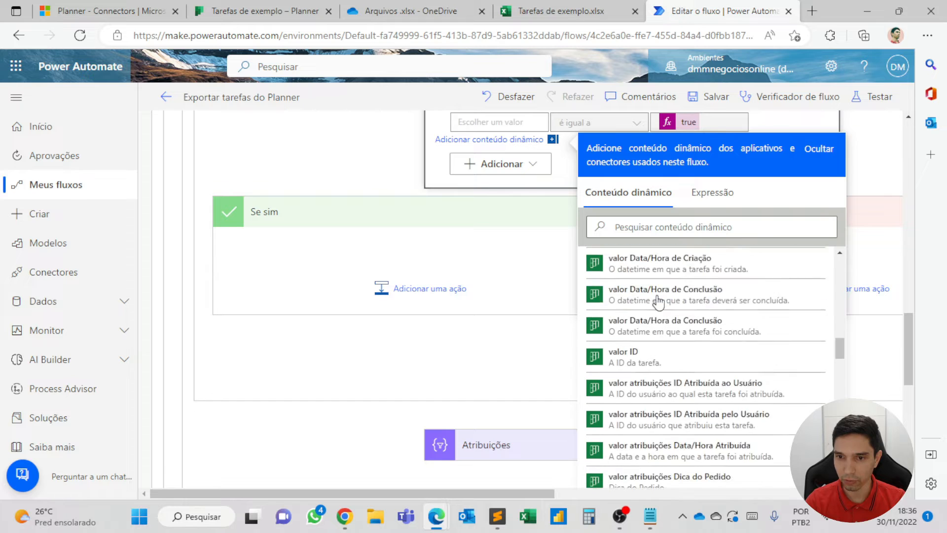
{"action": "scroll", "coordinate": [655, 308], "scroll_direction": "up", "scroll_amount": 4}
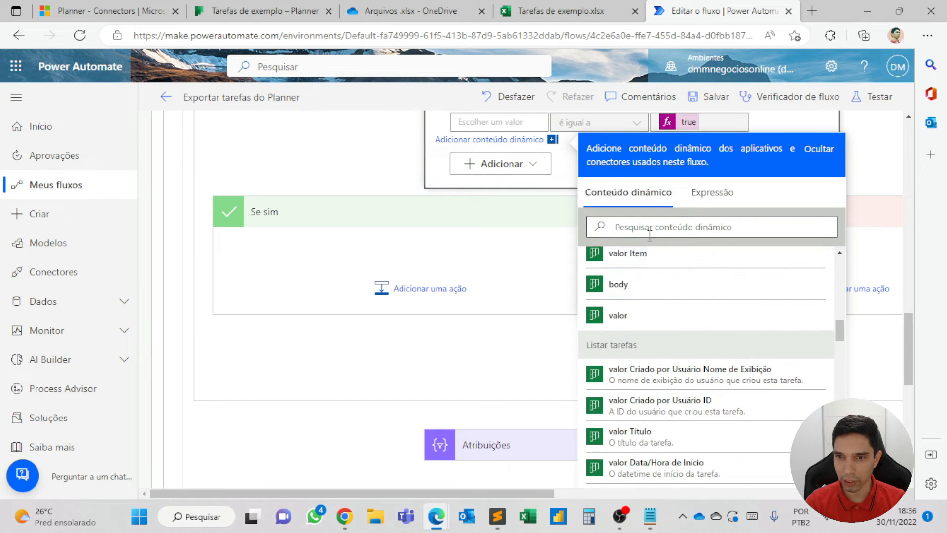
{"action": "scroll", "coordinate": [654, 258], "scroll_direction": "up", "scroll_amount": 11}
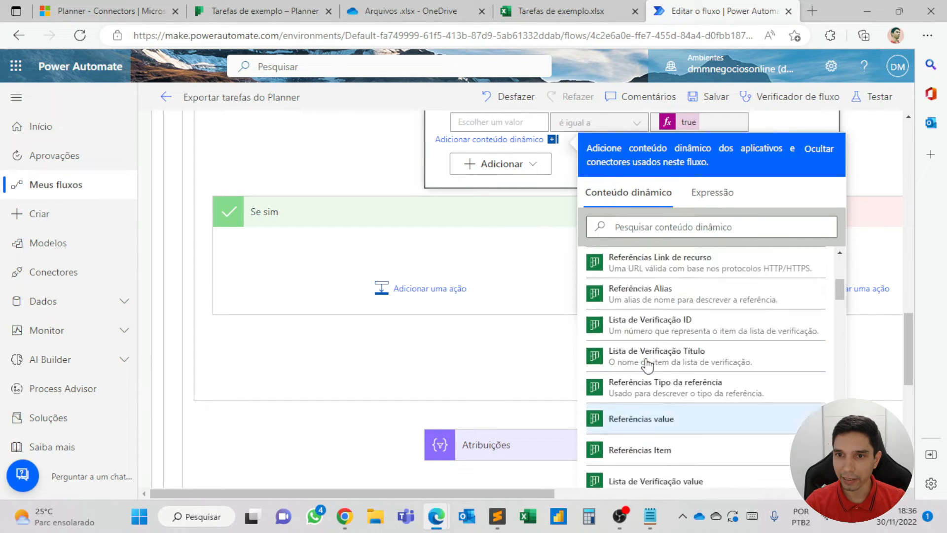
{"action": "scroll", "coordinate": [648, 369], "scroll_direction": "down", "scroll_amount": 7}
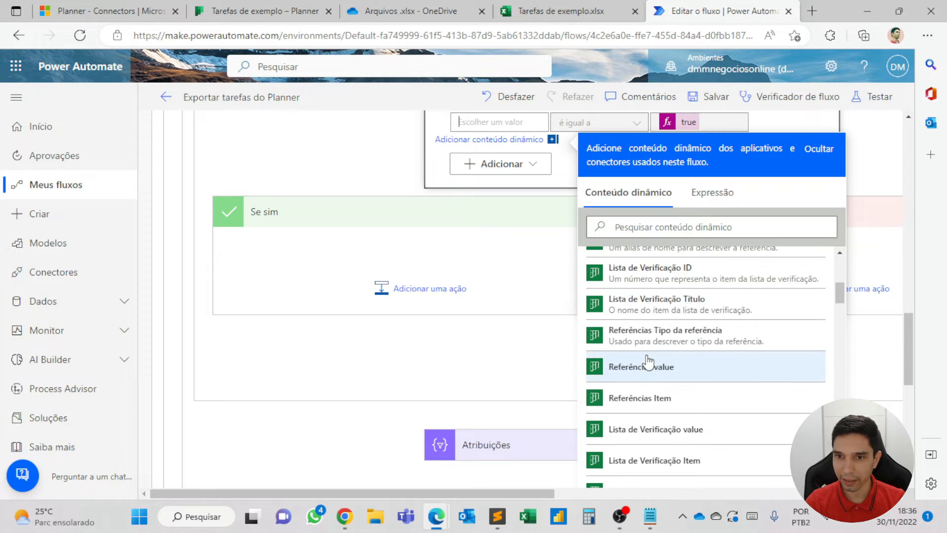
{"action": "scroll", "coordinate": [648, 362], "scroll_direction": "down", "scroll_amount": 1}
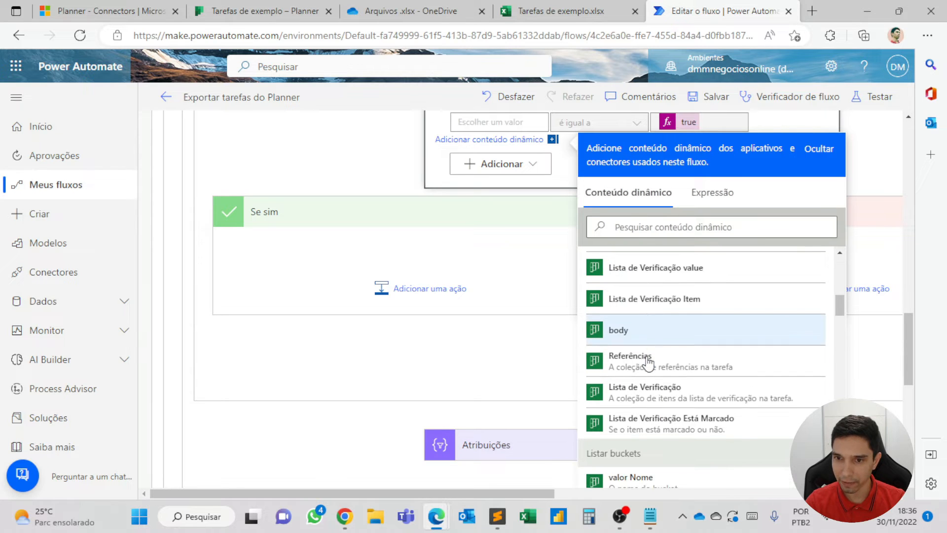
{"action": "left_click", "coordinate": [660, 428]}
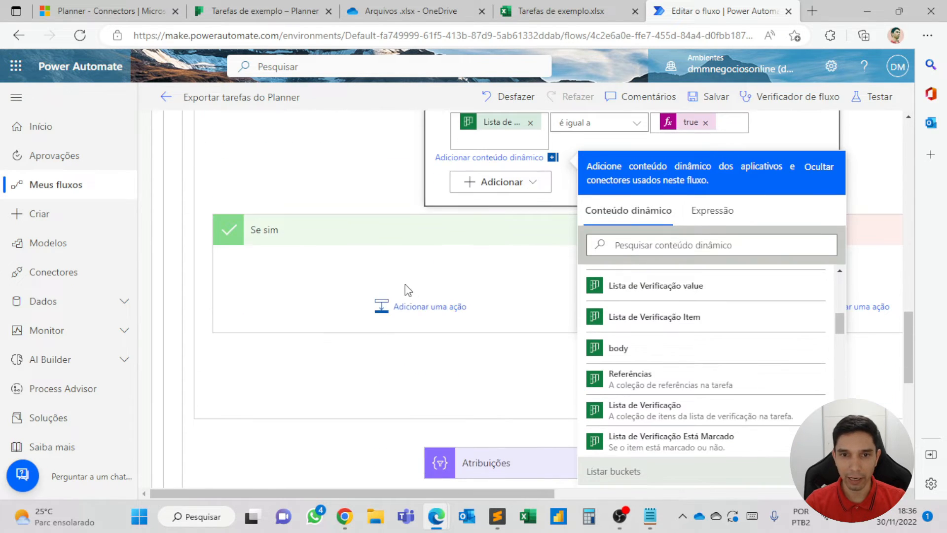
Add an Acrescentar à variável de matriz action to the condition's Se sim branch, targeting the listaMarcadas variable
{"action": "left_click", "coordinate": [426, 318]}
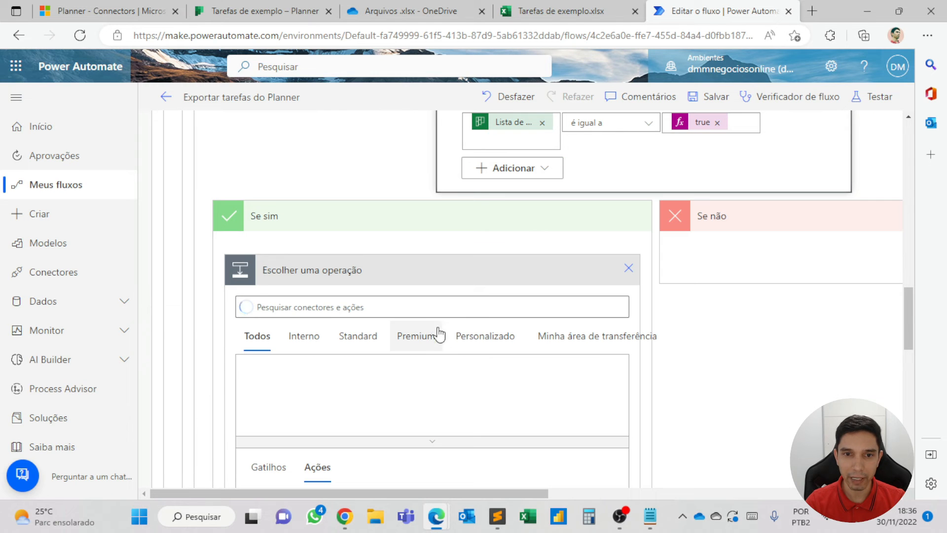
{"action": "type", "text": "var"}
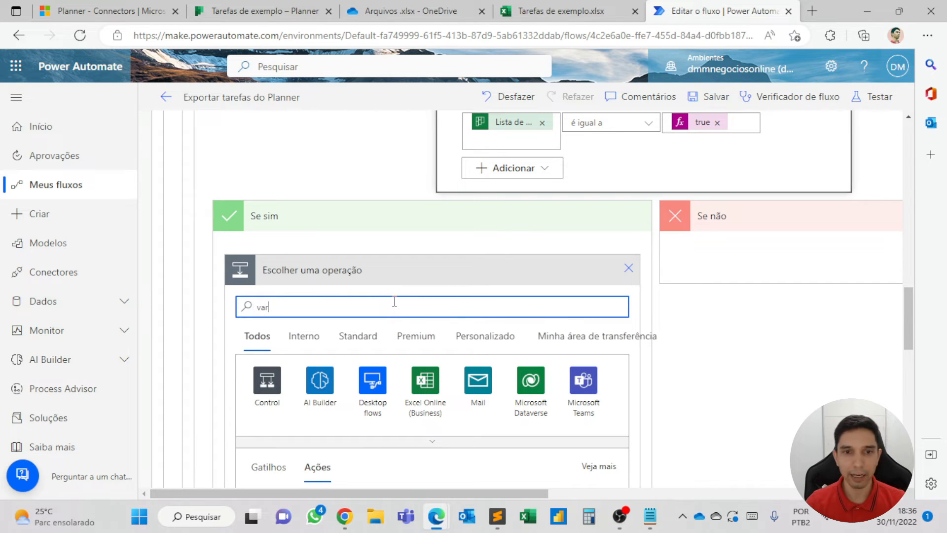
{"action": "left_click", "coordinate": [530, 388]}
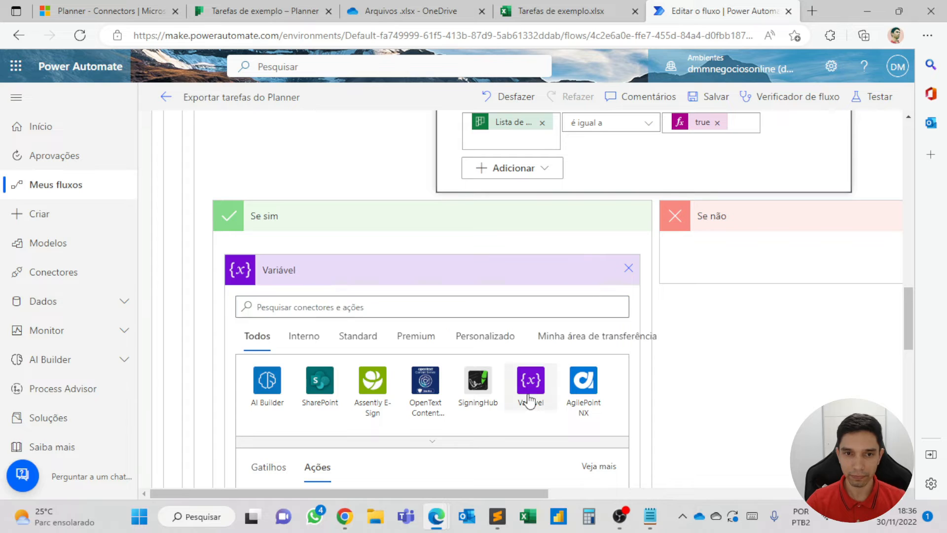
{"action": "scroll", "coordinate": [339, 339], "scroll_direction": "down", "scroll_amount": 2}
{"action": "scroll", "coordinate": [346, 368], "scroll_direction": "down", "scroll_amount": 1}
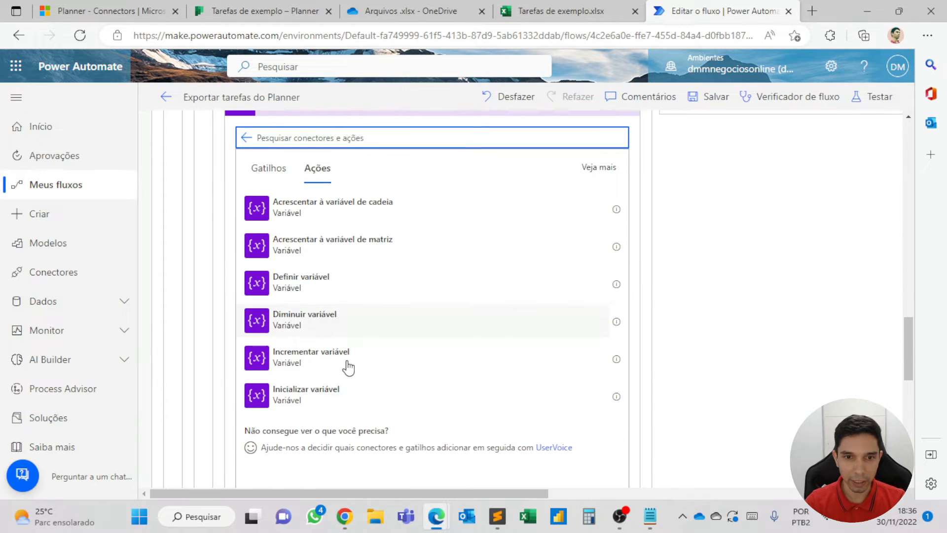
{"action": "left_click", "coordinate": [324, 251]}
{"action": "scroll", "coordinate": [416, 275], "scroll_direction": "up", "scroll_amount": 2}
{"action": "left_click", "coordinate": [451, 246]}
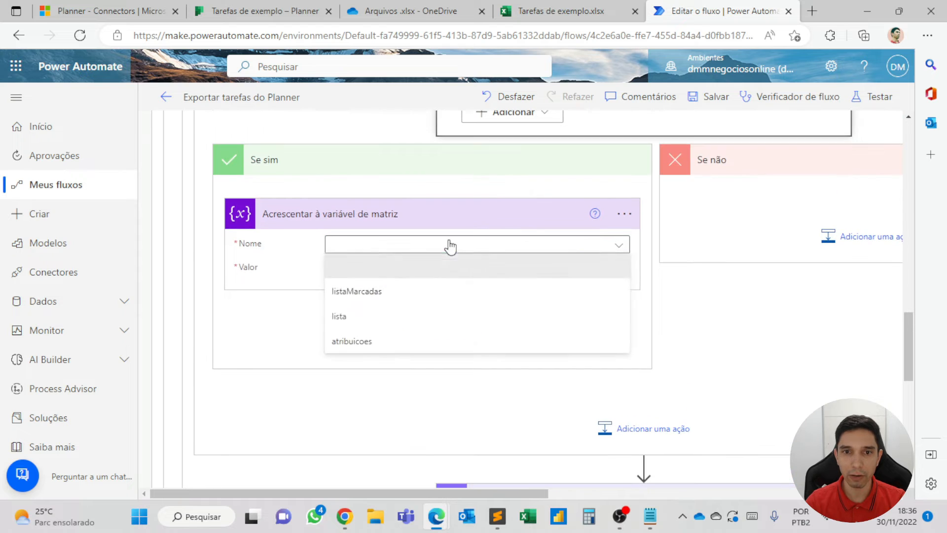
{"action": "left_click", "coordinate": [373, 296]}
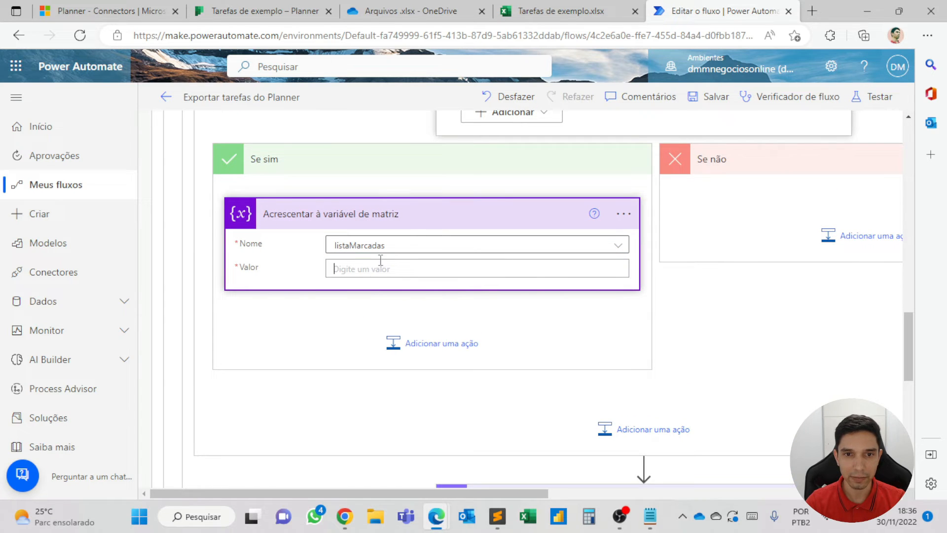
Set the value appended to listaMarcadas to Lista de Verificação Título from Obter detalhes da tarefa
{"action": "left_click", "coordinate": [377, 269]}
{"action": "scroll", "coordinate": [675, 311], "scroll_direction": "down", "scroll_amount": 4}
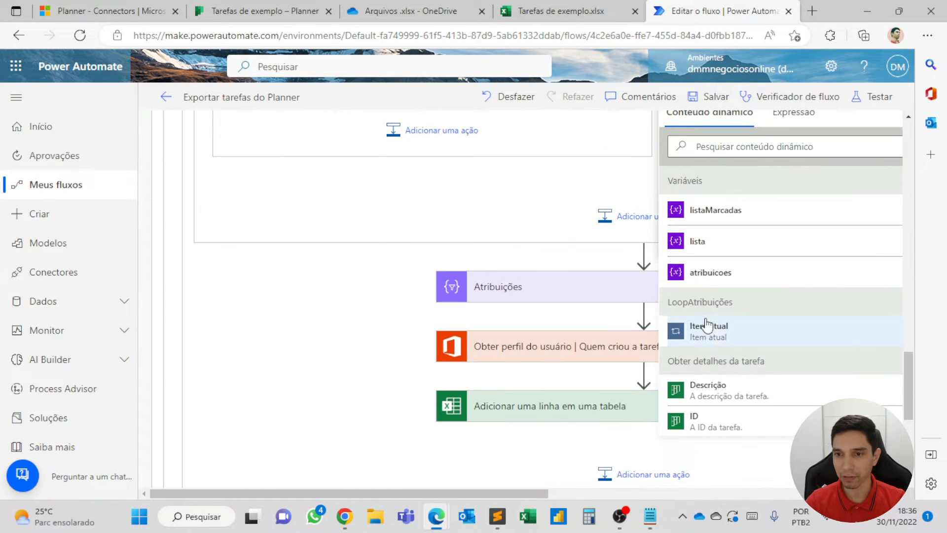
{"action": "scroll", "coordinate": [724, 323], "scroll_direction": "down", "scroll_amount": 2}
{"action": "scroll", "coordinate": [724, 323], "scroll_direction": "down", "scroll_amount": 5}
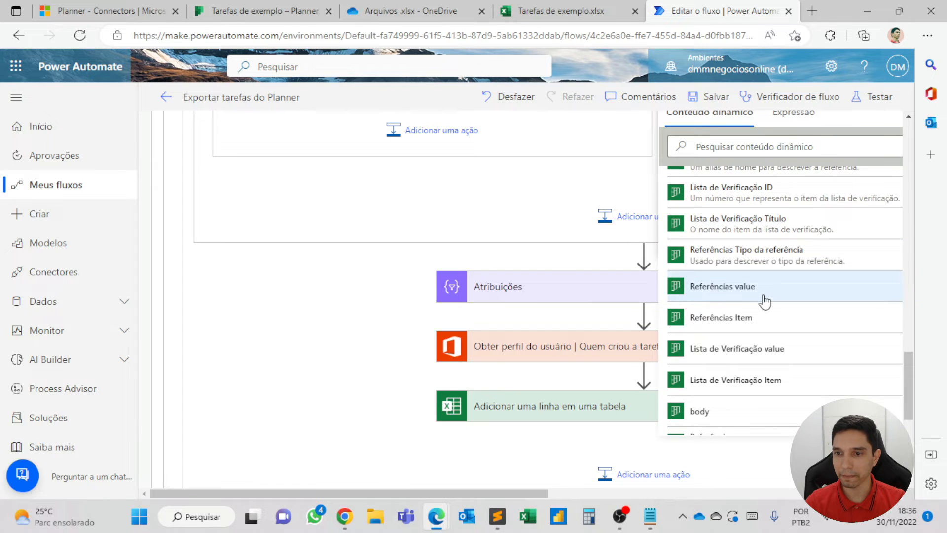
{"action": "scroll", "coordinate": [559, 283], "scroll_direction": "up", "scroll_amount": 2}
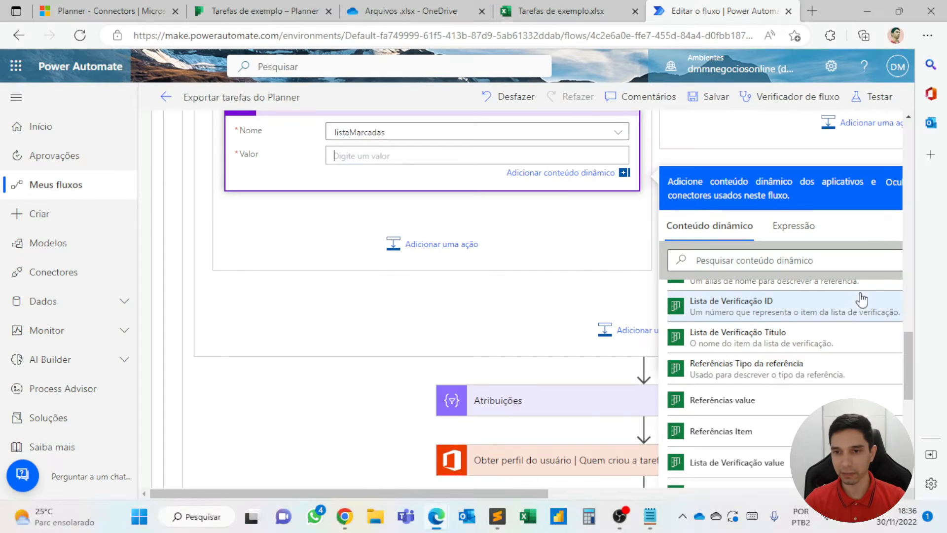
{"action": "left_click", "coordinate": [658, 335]}
{"action": "scroll", "coordinate": [434, 227], "scroll_direction": "up", "scroll_amount": 2}
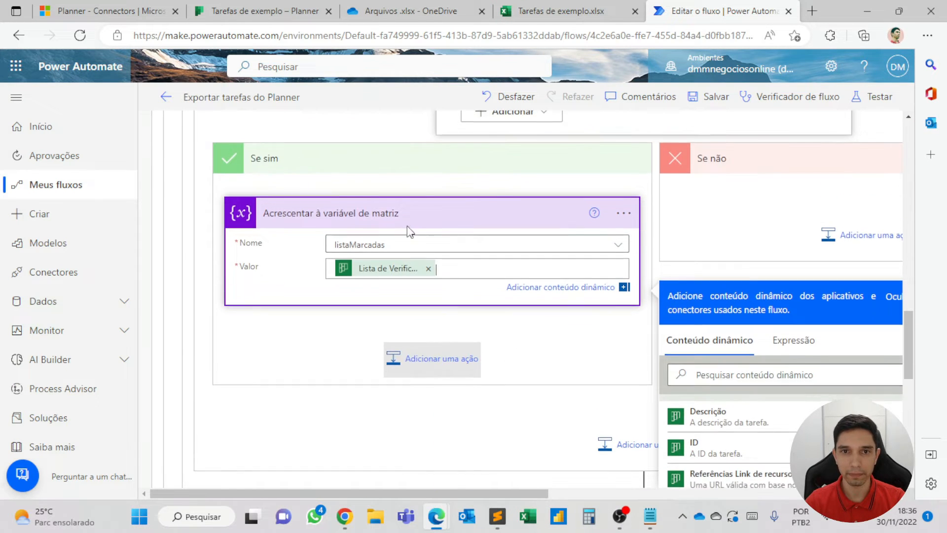
Collapse the append action in the Se sim branch and the Condição containing it
{"action": "left_click", "coordinate": [382, 217]}
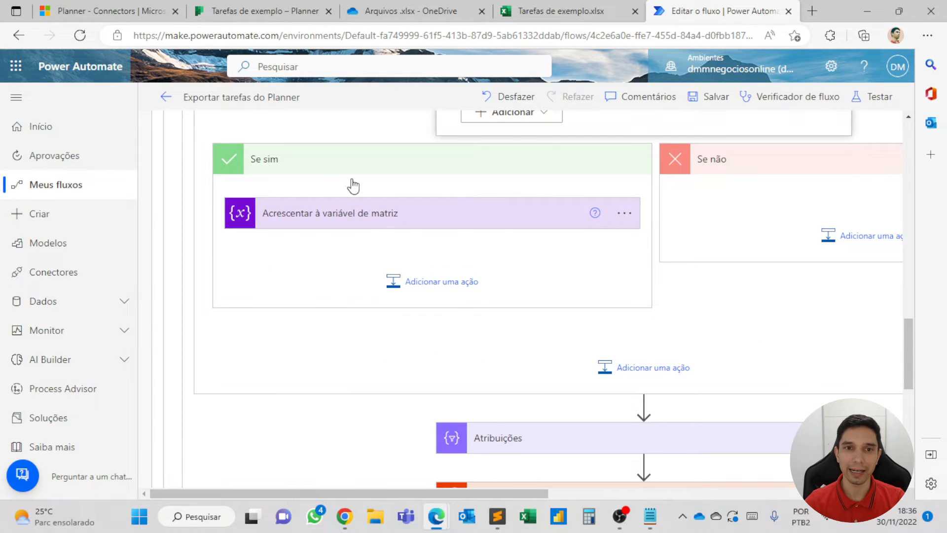
{"action": "left_click", "coordinate": [369, 226]}
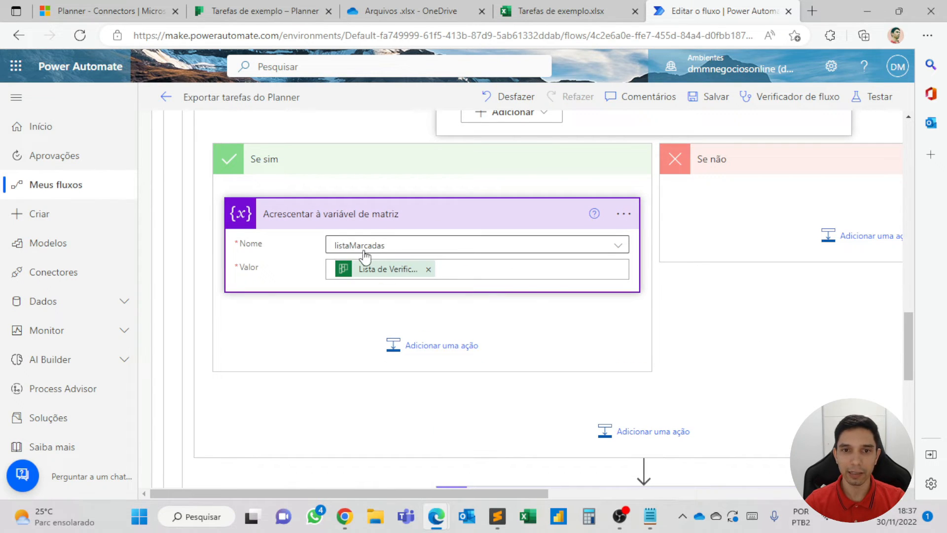
{"action": "left_click", "coordinate": [369, 225]}
{"action": "scroll", "coordinate": [560, 232], "scroll_direction": "up", "scroll_amount": 4}
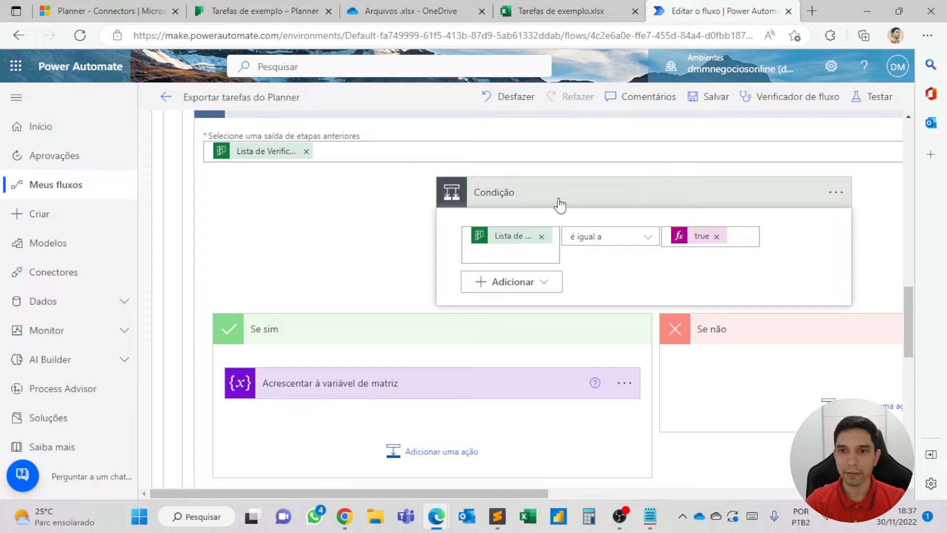
{"action": "left_click", "coordinate": [558, 205]}
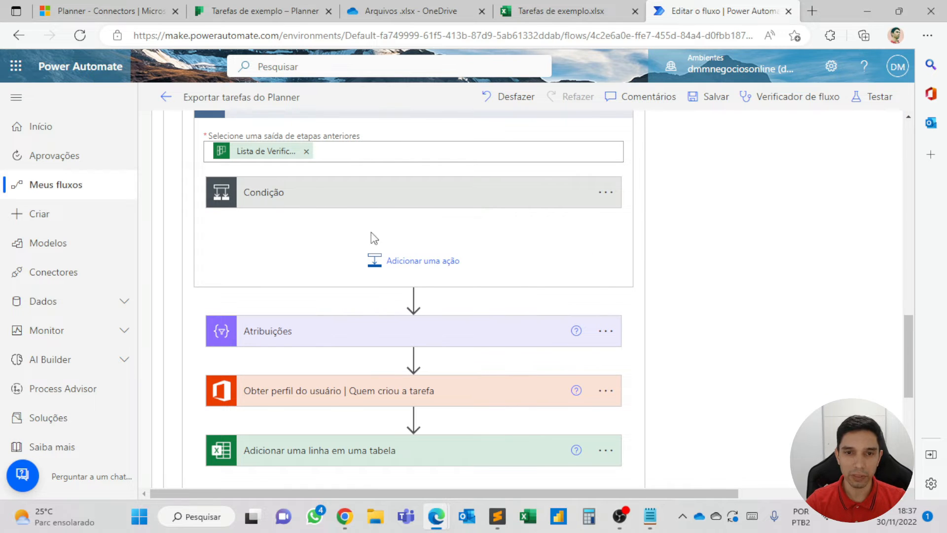
Add an Acrescentar à variável de matriz action after Condição inside LoopListaVerificação
{"action": "left_click", "coordinate": [413, 260]}
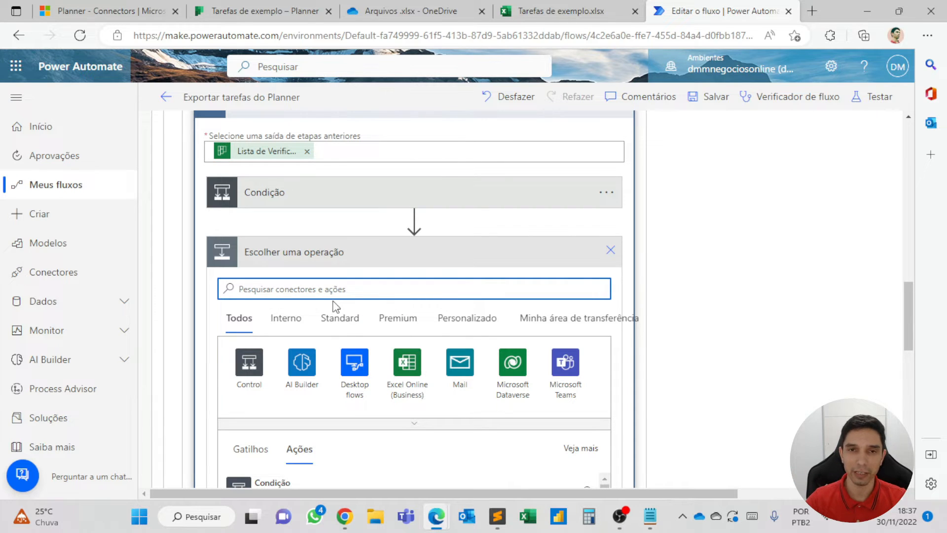
{"action": "scroll", "coordinate": [376, 345], "scroll_direction": "up", "scroll_amount": 15}
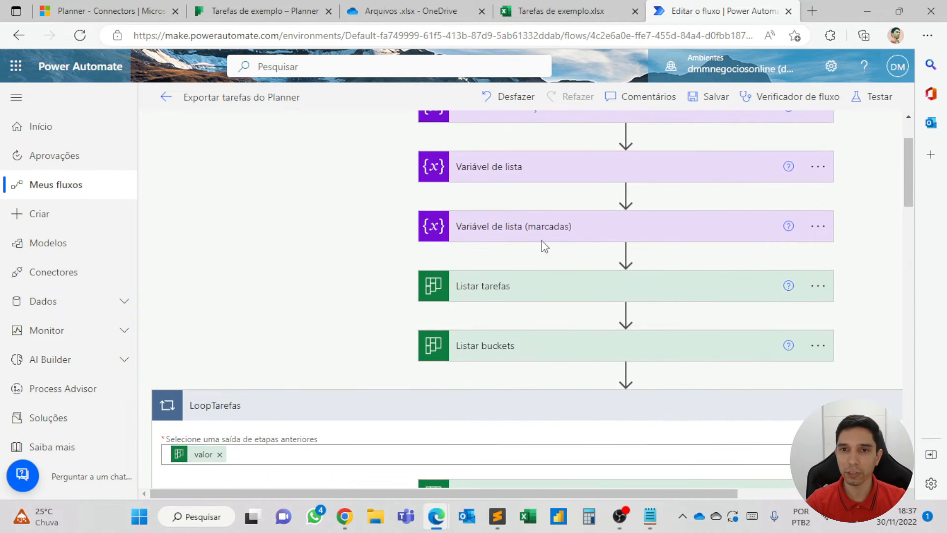
{"action": "scroll", "coordinate": [520, 191], "scroll_direction": "up", "scroll_amount": 1}
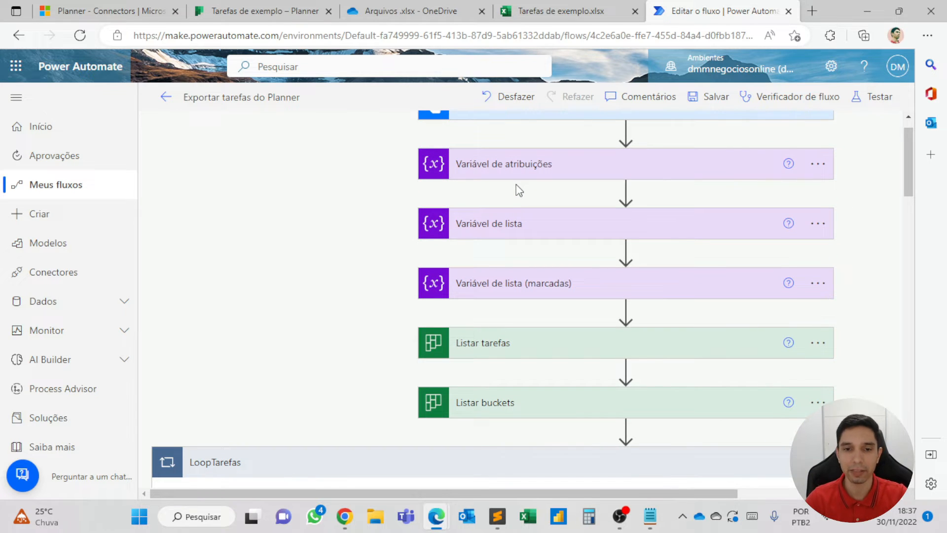
{"action": "scroll", "coordinate": [519, 191], "scroll_direction": "down", "scroll_amount": 14}
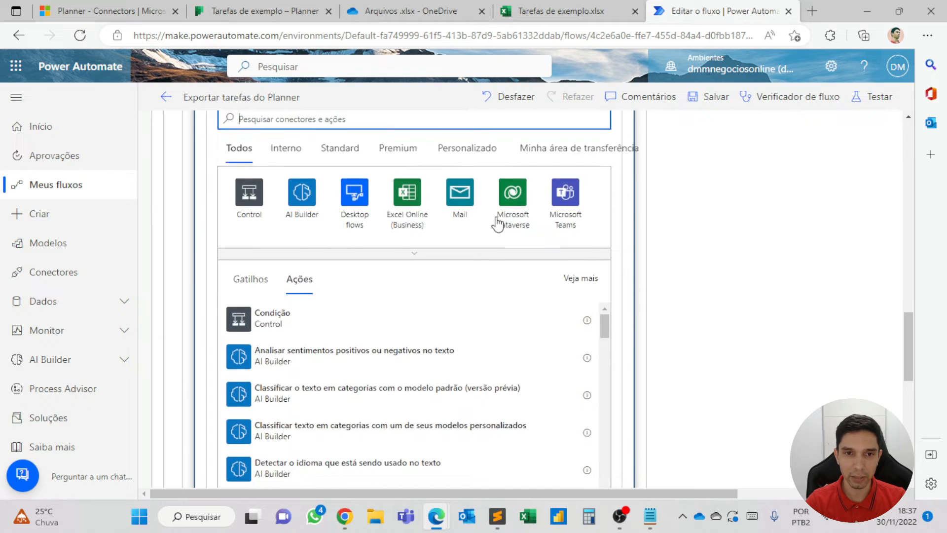
{"action": "scroll", "coordinate": [500, 218], "scroll_direction": "up", "scroll_amount": 2}
{"action": "type", "text": "va"}
{"action": "left_click", "coordinate": [302, 305]}
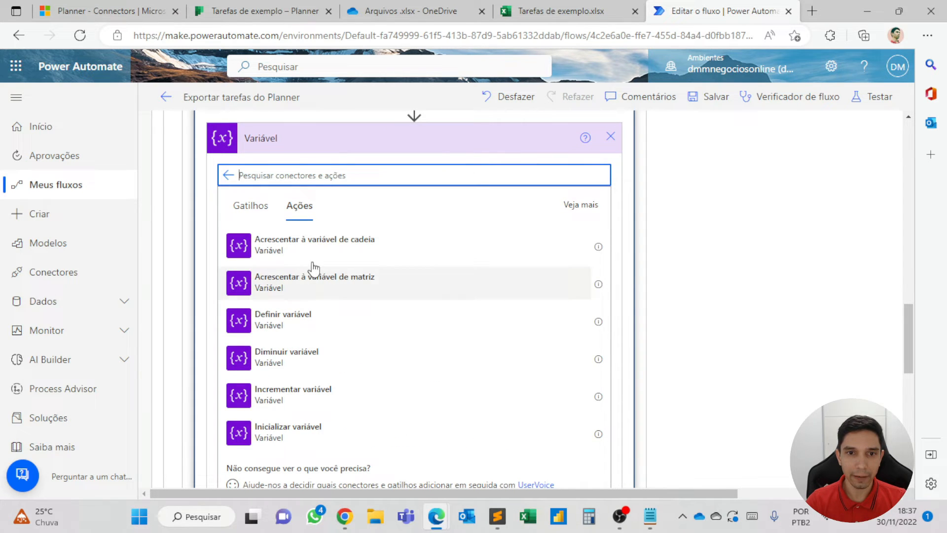
{"action": "left_click", "coordinate": [313, 284]}
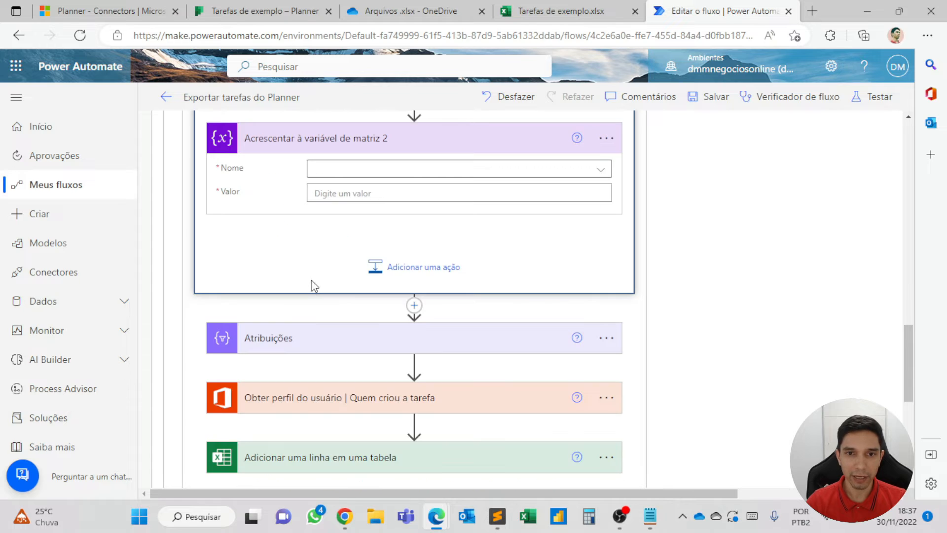
Rename the append action in the Se sim branch to Acrescentar à variável de matriz (lista marcadas)
{"action": "scroll", "coordinate": [356, 290], "scroll_direction": "up", "scroll_amount": 5}
{"action": "left_click", "coordinate": [624, 269]}
{"action": "left_click", "coordinate": [685, 316]}
{"action": "type", "text": "(lis"}
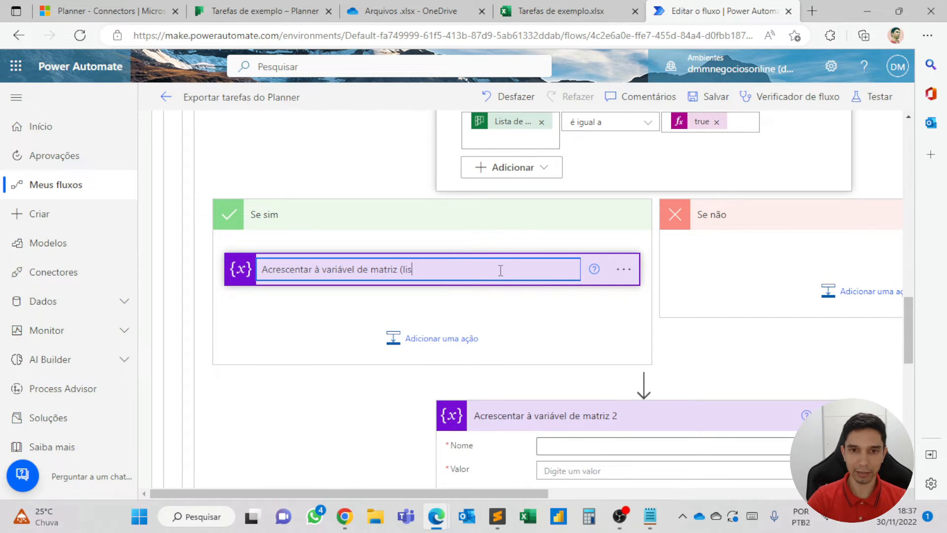
{"action": "type", "text": "ta marcadas)"}
{"action": "key", "text": "Return"}
Rename the append action after Condição to Acrescentar à variável de matriz (lista completa) and target the lista variable
{"action": "left_click", "coordinate": [624, 269]}
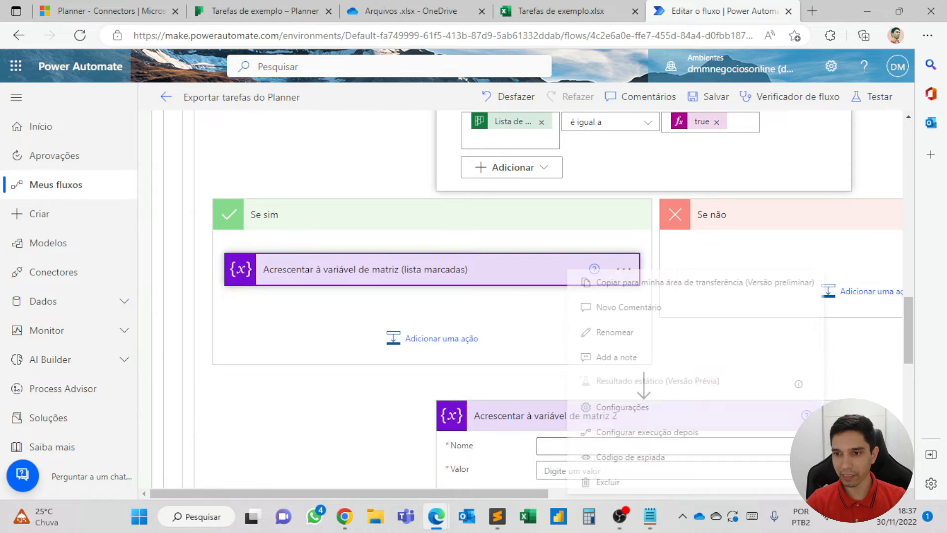
{"action": "left_click", "coordinate": [616, 341]}
{"action": "left_click", "coordinate": [624, 414]}
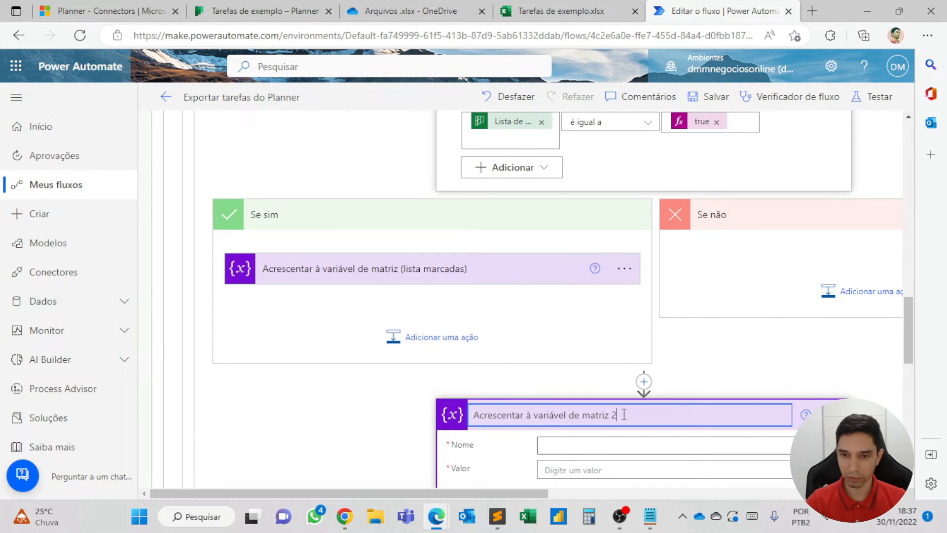
{"action": "type", "text": "ta completa)"}
{"action": "scroll", "coordinate": [624, 414], "scroll_direction": "down", "scroll_amount": 3}
{"action": "left_click", "coordinate": [630, 276]}
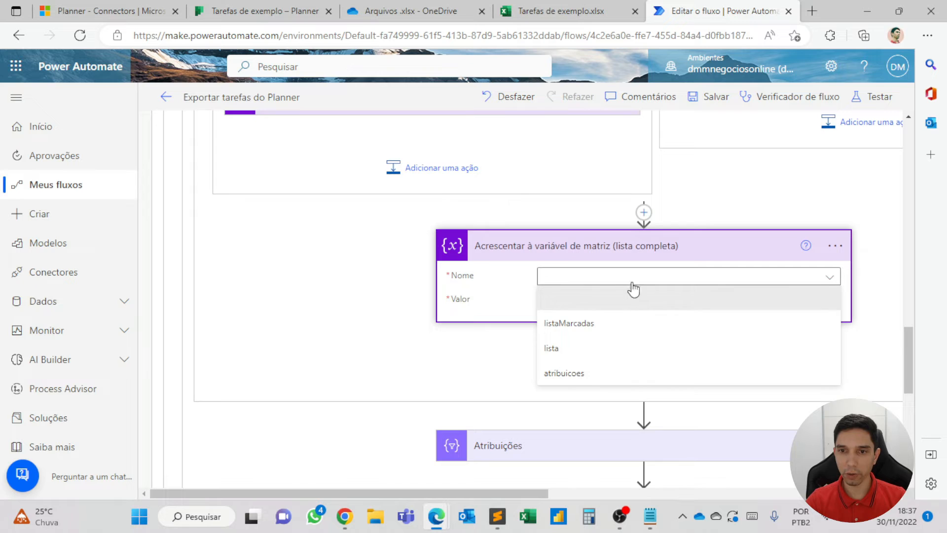
{"action": "left_click", "coordinate": [550, 350]}
Set the value appended to lista to Lista de Verificação Título from Obter detalhes da tarefa
{"action": "left_click", "coordinate": [587, 300]}
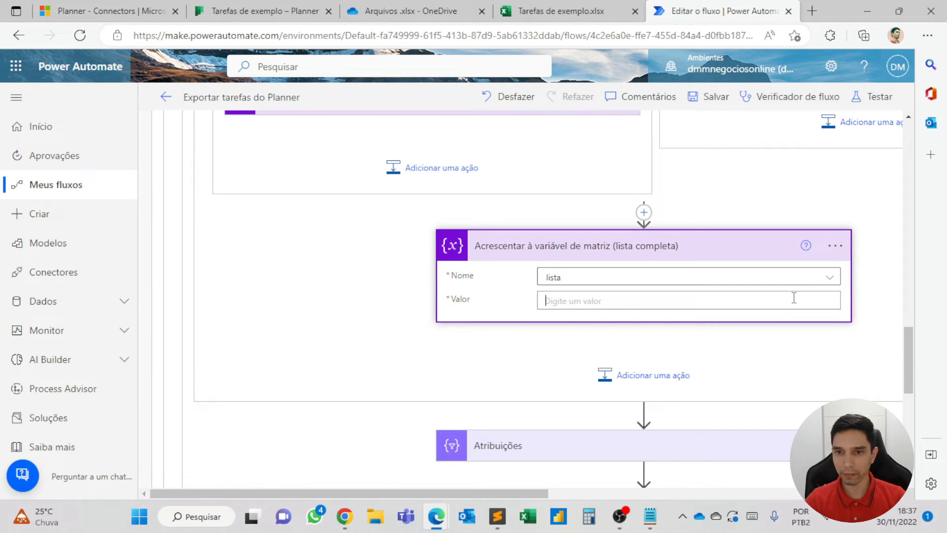
{"action": "scroll", "coordinate": [793, 298], "scroll_direction": "down", "scroll_amount": 3}
{"action": "left_click", "coordinate": [662, 134]}
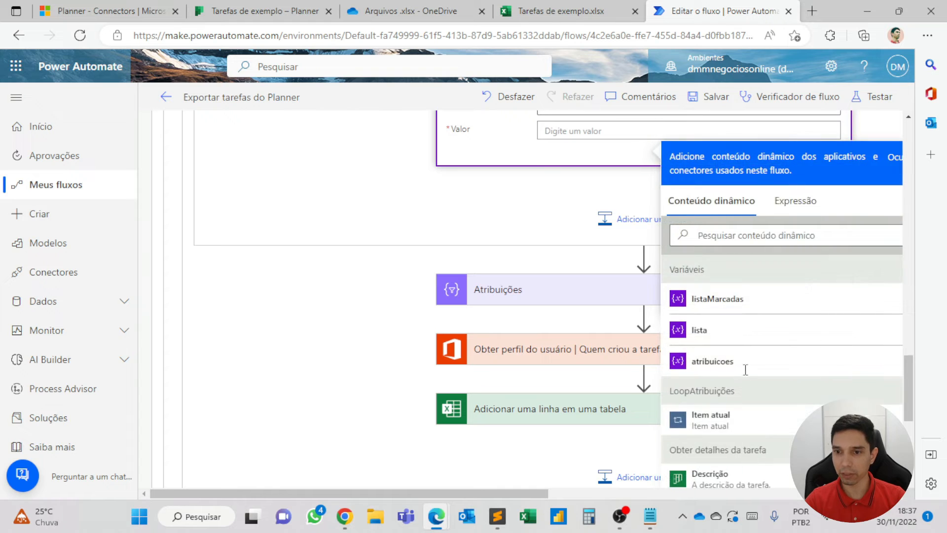
{"action": "left_click", "coordinate": [606, 133]}
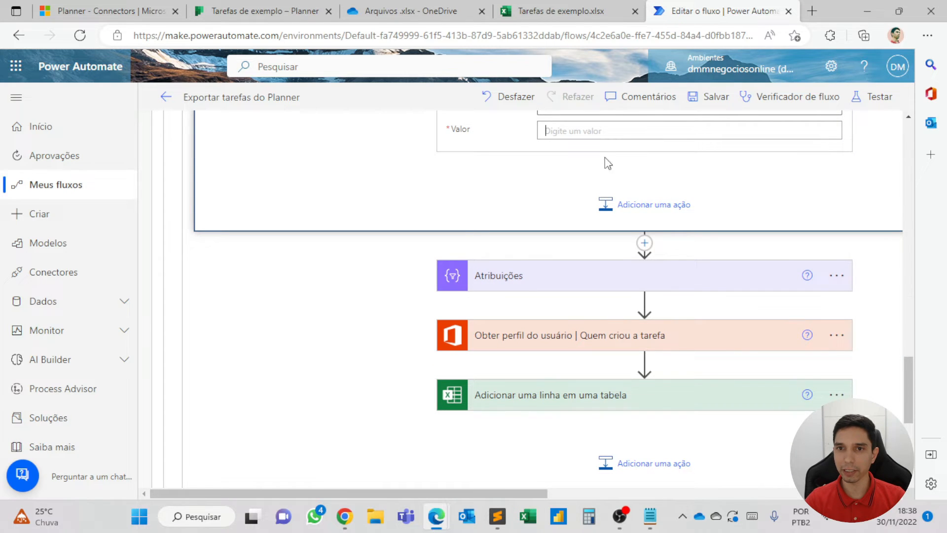
{"action": "left_click", "coordinate": [785, 235]}
{"action": "type", "text": "tí"}
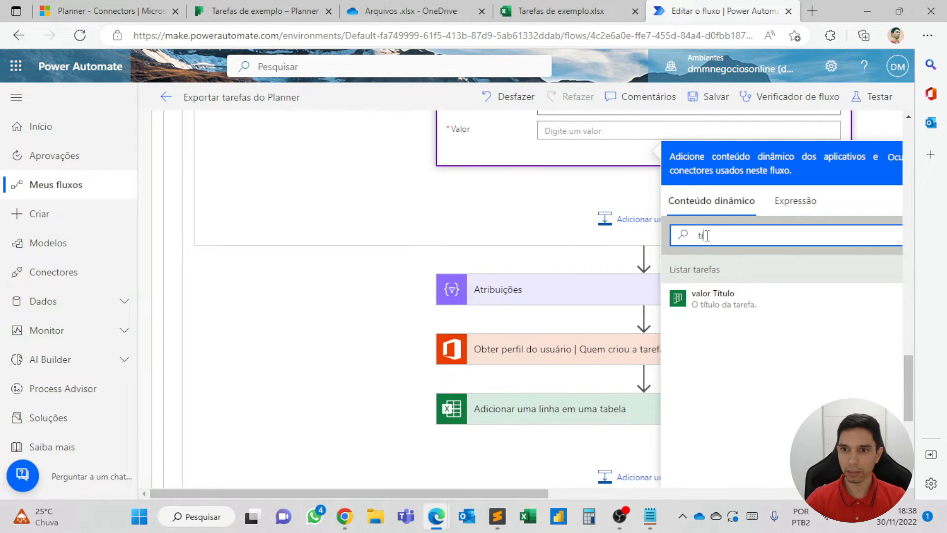
{"action": "key", "text": "BackSpace"}
{"action": "key", "text": "BackSpace"}
{"action": "scroll", "coordinate": [710, 296], "scroll_direction": "down", "scroll_amount": 5}
{"action": "type", "text": "des"}
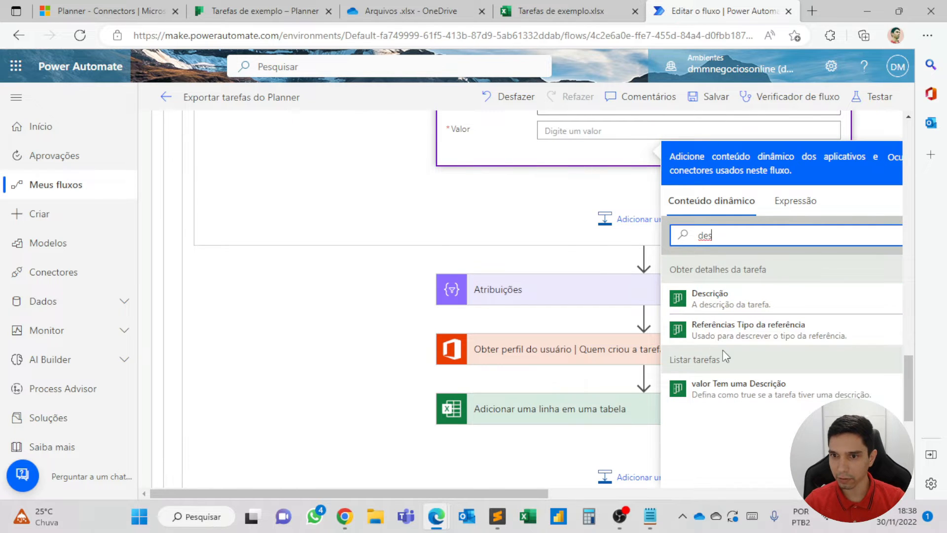
{"action": "scroll", "coordinate": [723, 350], "scroll_direction": "down", "scroll_amount": 1}
{"action": "key", "text": "ctrl+a"}
{"action": "key", "text": "BackSpace"}
{"action": "scroll", "coordinate": [720, 276], "scroll_direction": "down", "scroll_amount": 5}
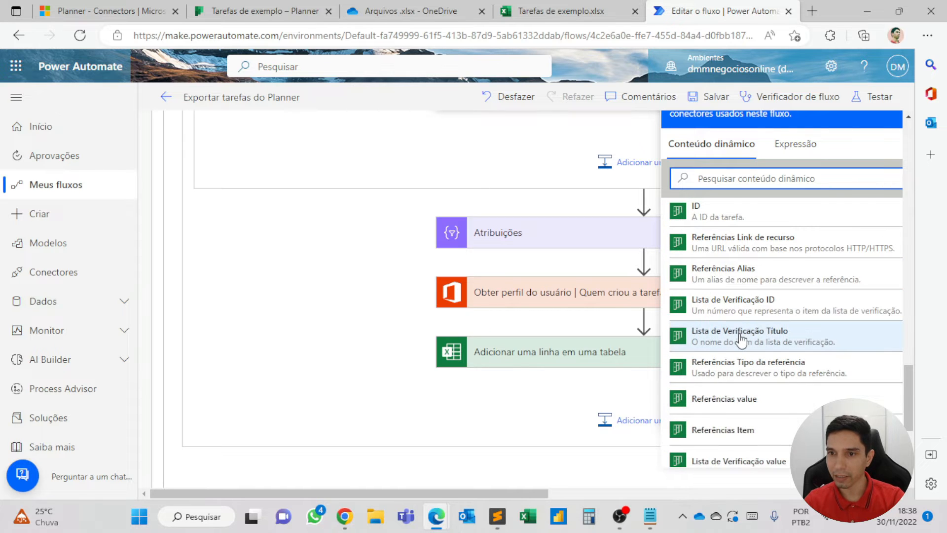
{"action": "left_click", "coordinate": [740, 340]}
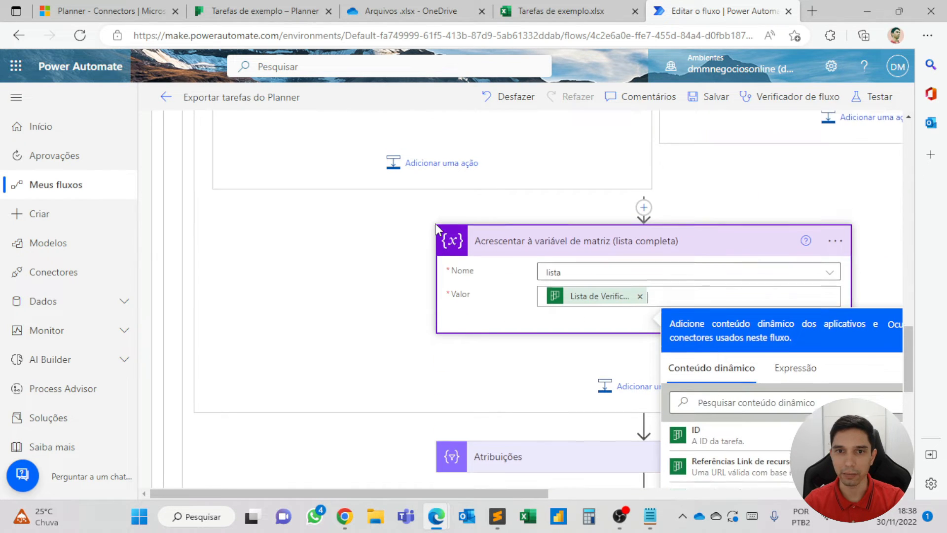
Collapse Condição and the lista completa append action inside LoopListaVerificação
{"action": "scroll", "coordinate": [591, 310], "scroll_direction": "up", "scroll_amount": 7}
{"action": "left_click", "coordinate": [551, 245]}
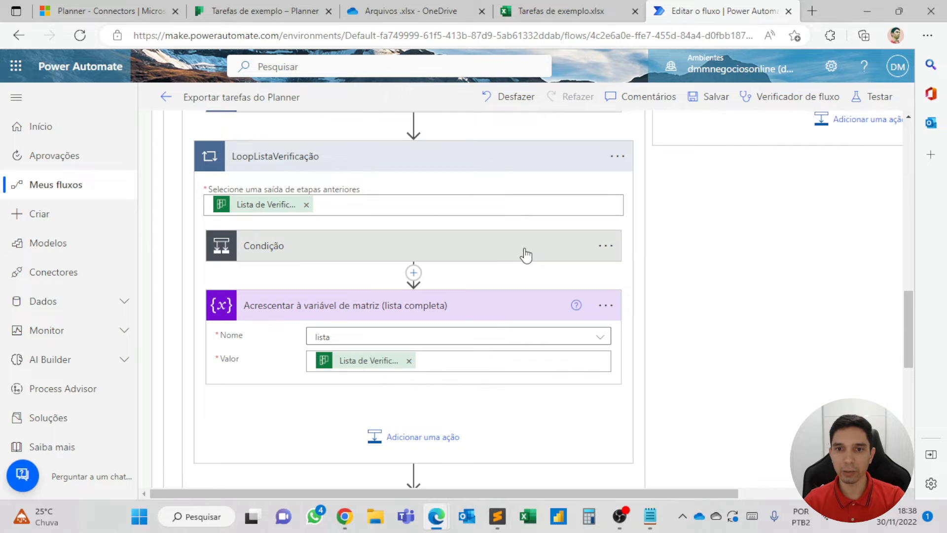
{"action": "left_click", "coordinate": [356, 306]}
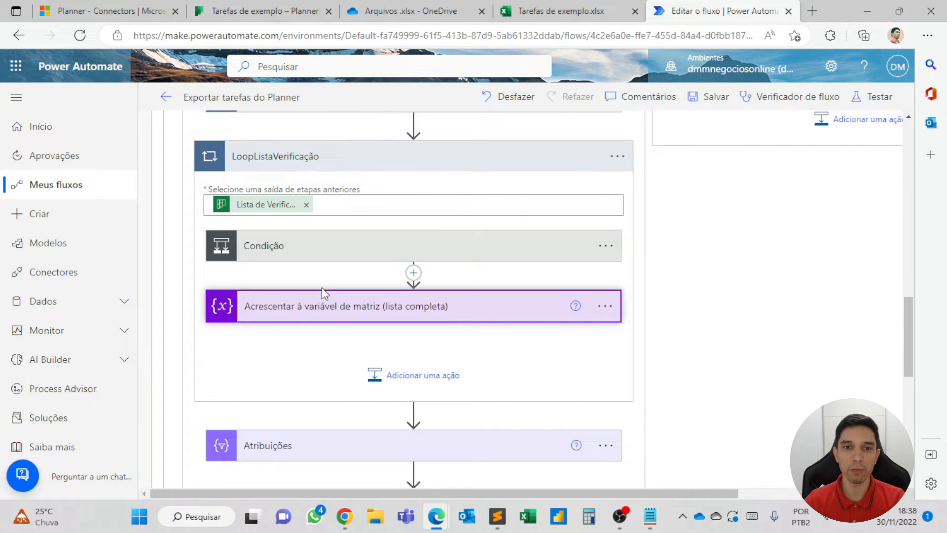
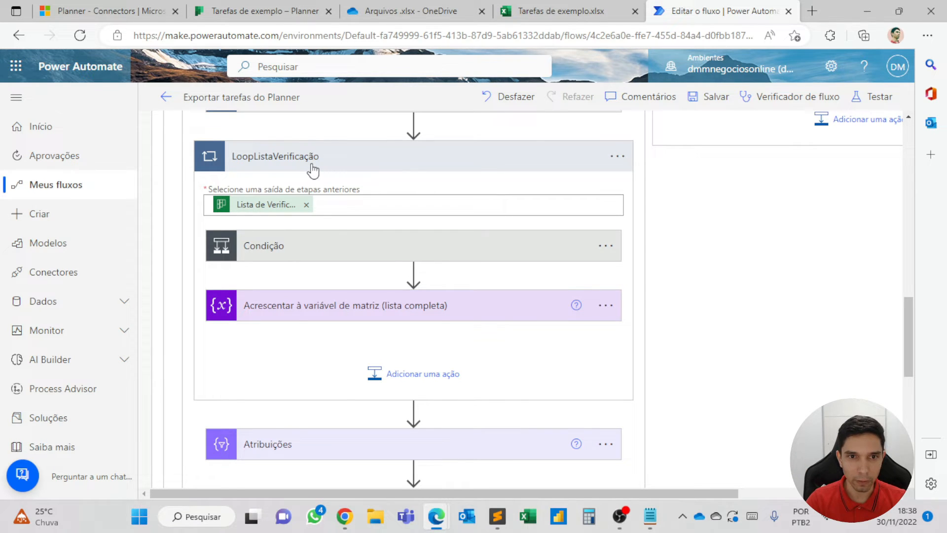
Add a Junção action from Operação de Dados between Atribuições and Obter perfil do usuário | Quem criou a tarefa
{"action": "scroll", "coordinate": [332, 215], "scroll_direction": "down", "scroll_amount": 1}
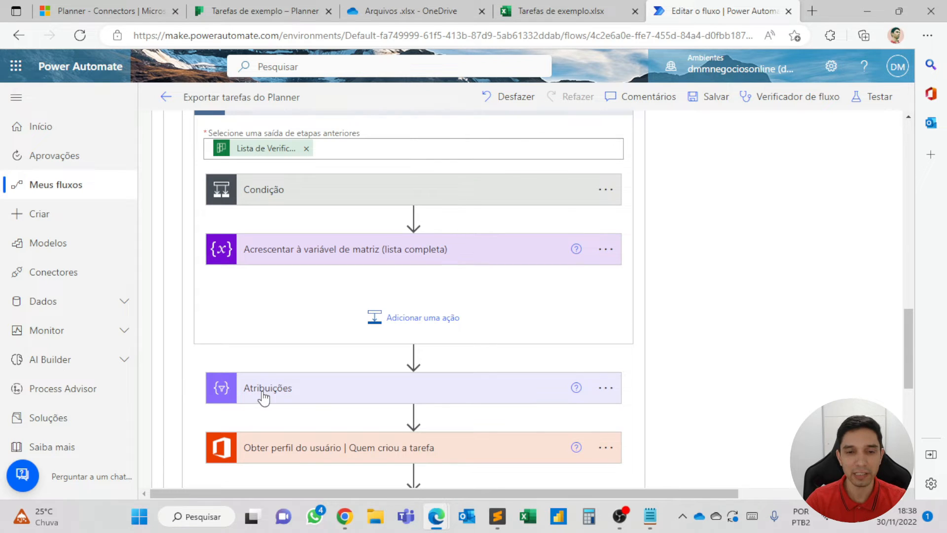
{"action": "scroll", "coordinate": [314, 400], "scroll_direction": "down", "scroll_amount": 1}
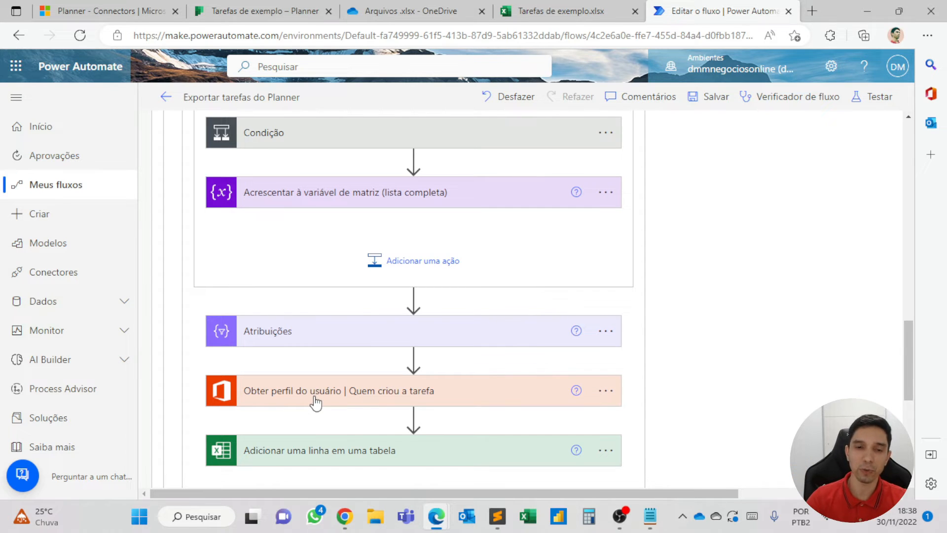
{"action": "left_click", "coordinate": [414, 362]}
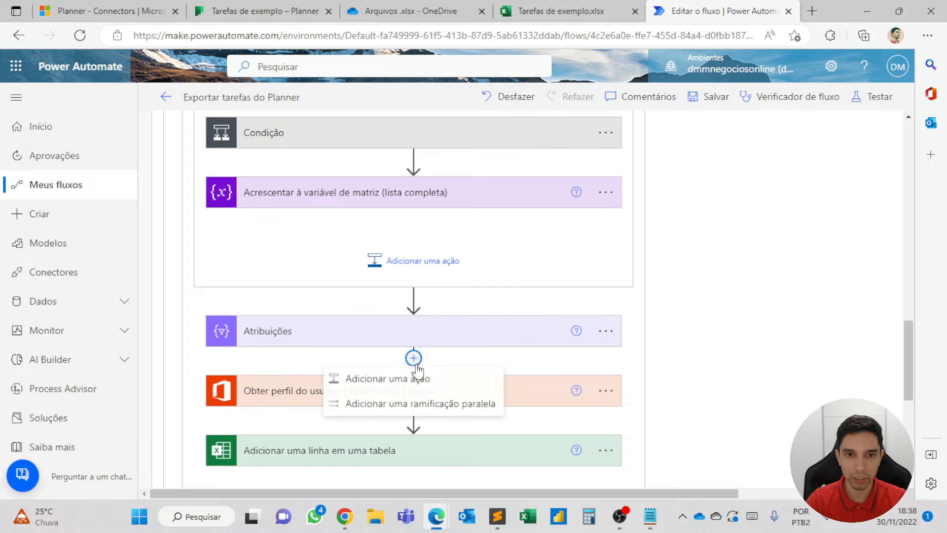
{"action": "left_click", "coordinate": [380, 378]}
{"action": "type", "text": "dado"}
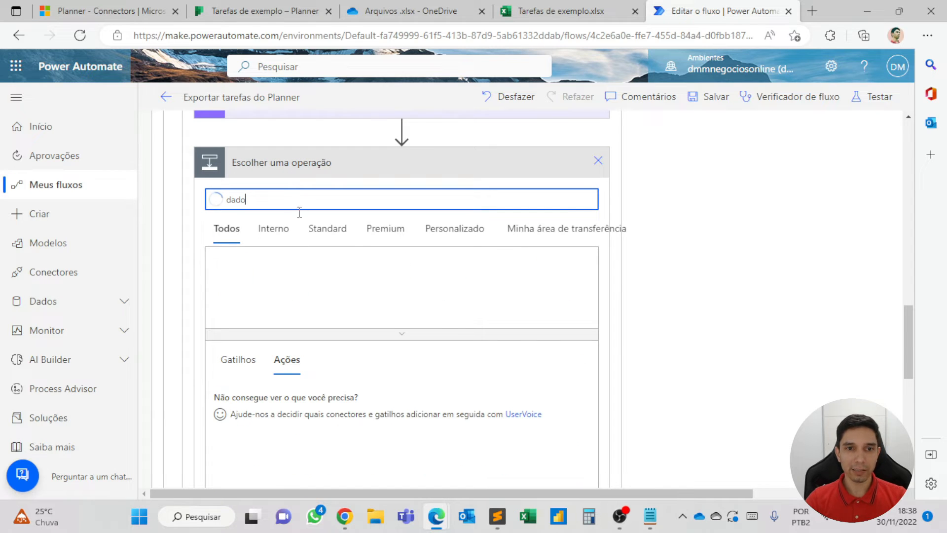
{"action": "left_click", "coordinate": [273, 228]}
{"action": "left_click", "coordinate": [279, 283]}
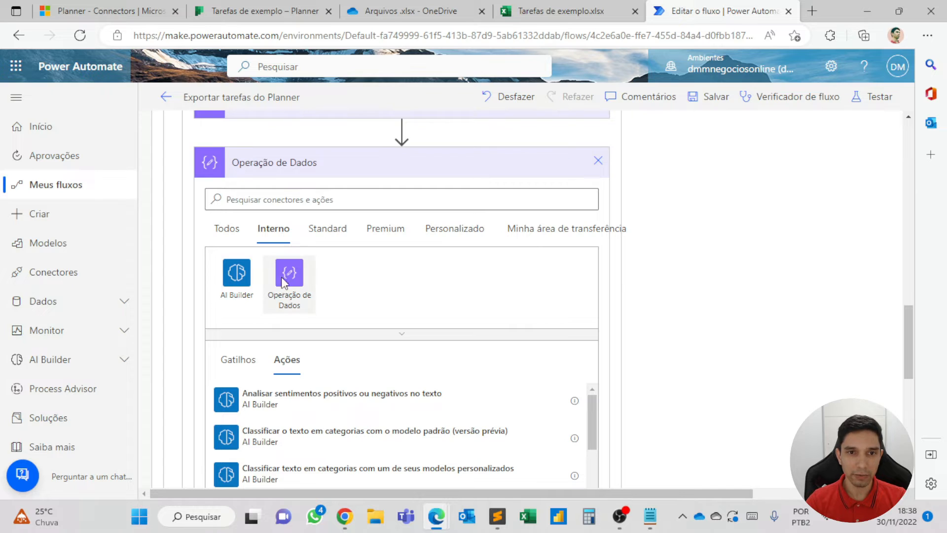
{"action": "scroll", "coordinate": [277, 309], "scroll_direction": "down", "scroll_amount": 3}
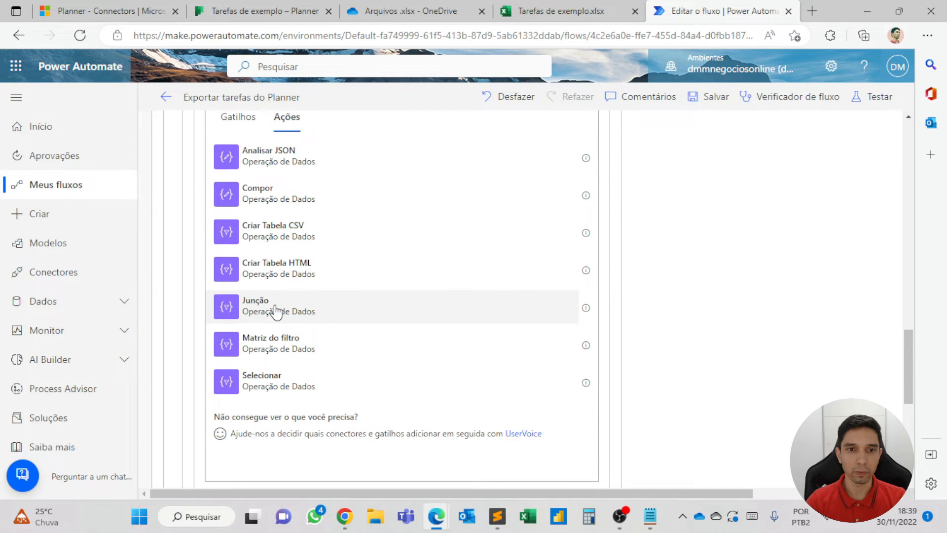
{"action": "left_click", "coordinate": [275, 310]}
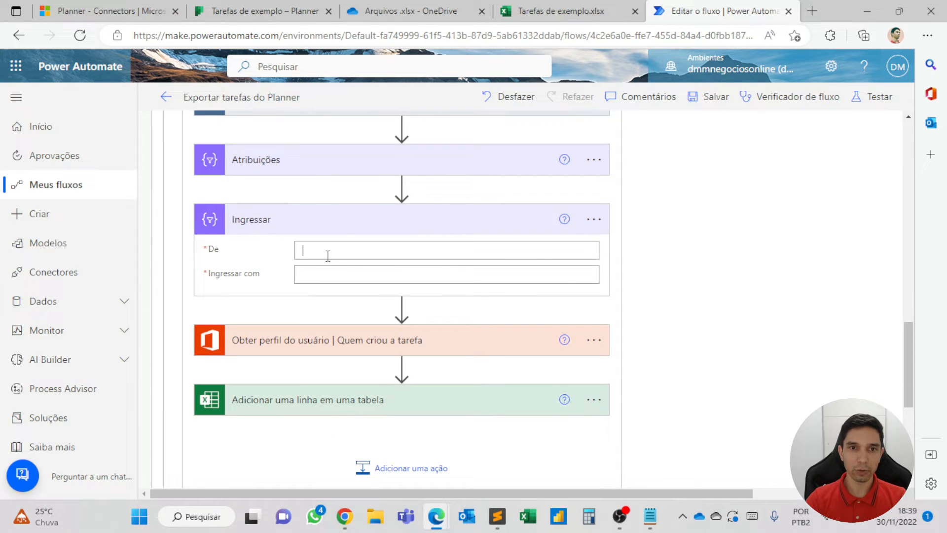
Configure the Ingressar action to join the listaMarcadas variable with a ";" separator
{"action": "left_click", "coordinate": [327, 255]}
{"action": "scroll", "coordinate": [665, 338], "scroll_direction": "down", "scroll_amount": 2}
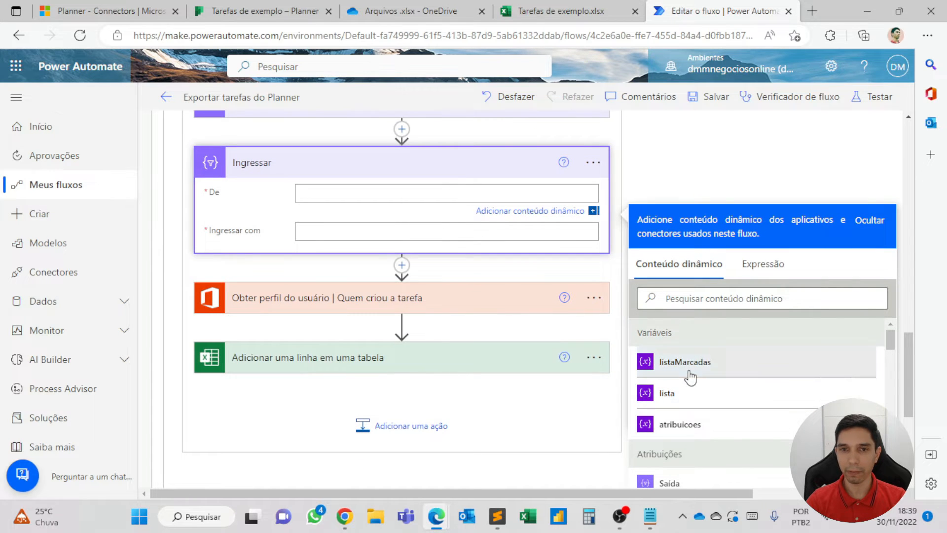
{"action": "left_click", "coordinate": [690, 368]}
{"action": "type", "text": ";"}
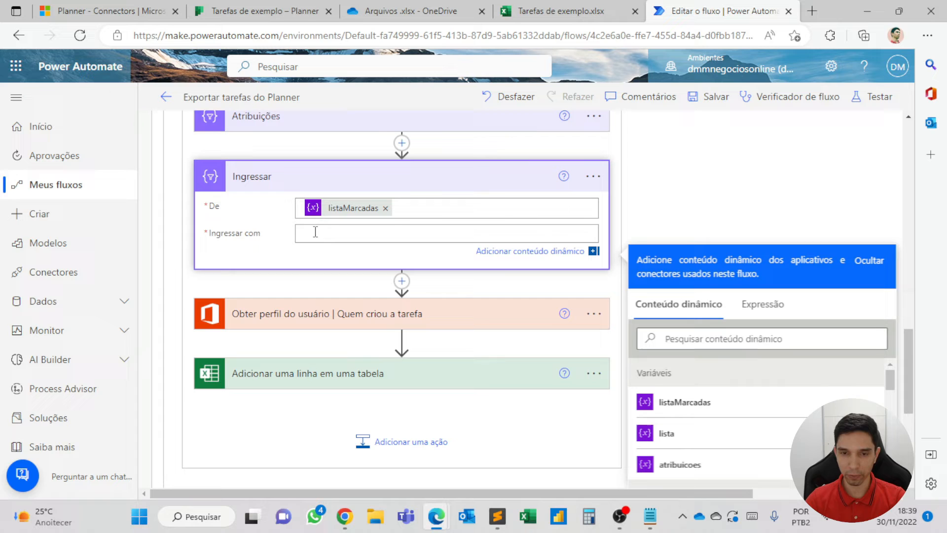
Rename the Ingressar action to ListaMarcadas
{"action": "left_click", "coordinate": [593, 176]}
{"action": "left_click", "coordinate": [656, 224]}
{"action": "type", "text": "ListaMarc"}
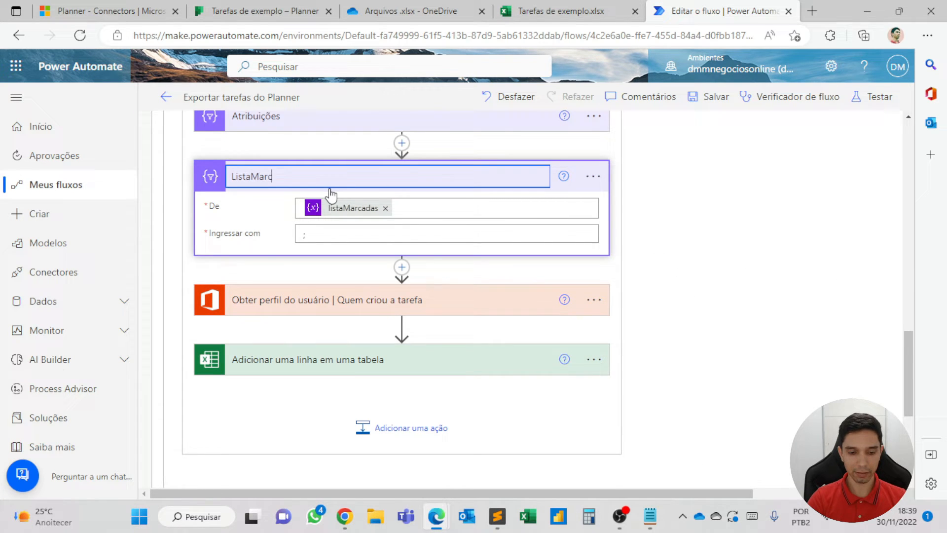
{"action": "type", "text": "adas"}
Add a Junção action from Operação de Dados between ListaMarcadas and Obter perfil do usuário | Quem criou a tarefa
{"action": "left_click", "coordinate": [401, 203]}
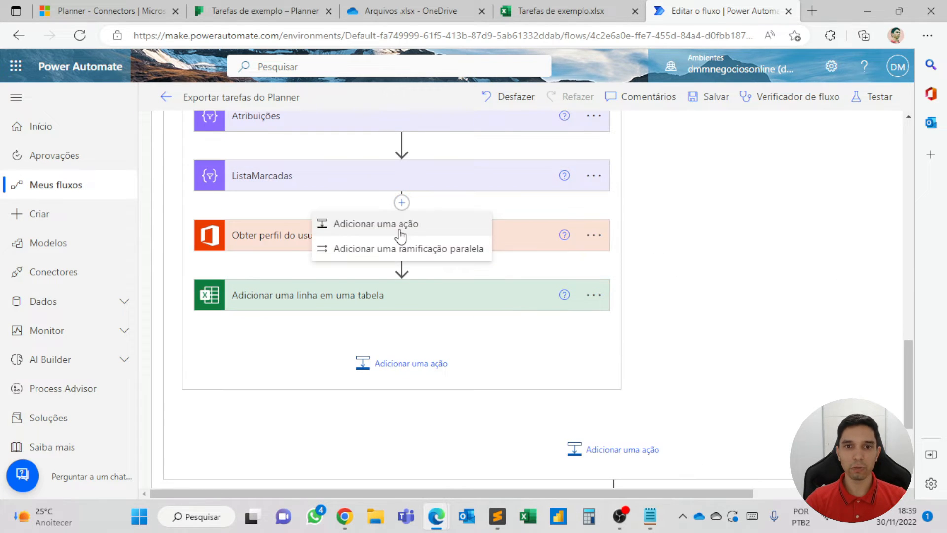
{"action": "left_click", "coordinate": [399, 228]}
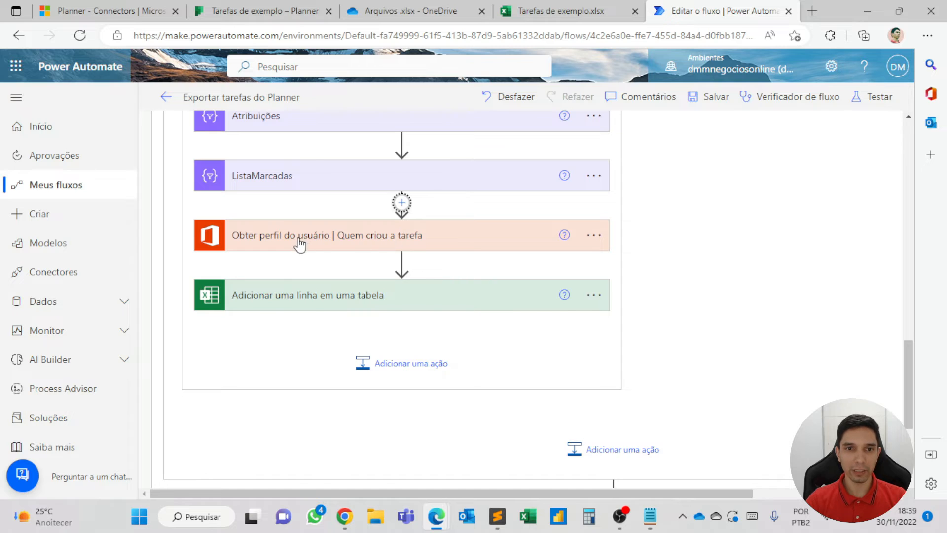
{"action": "type", "text": "d"}
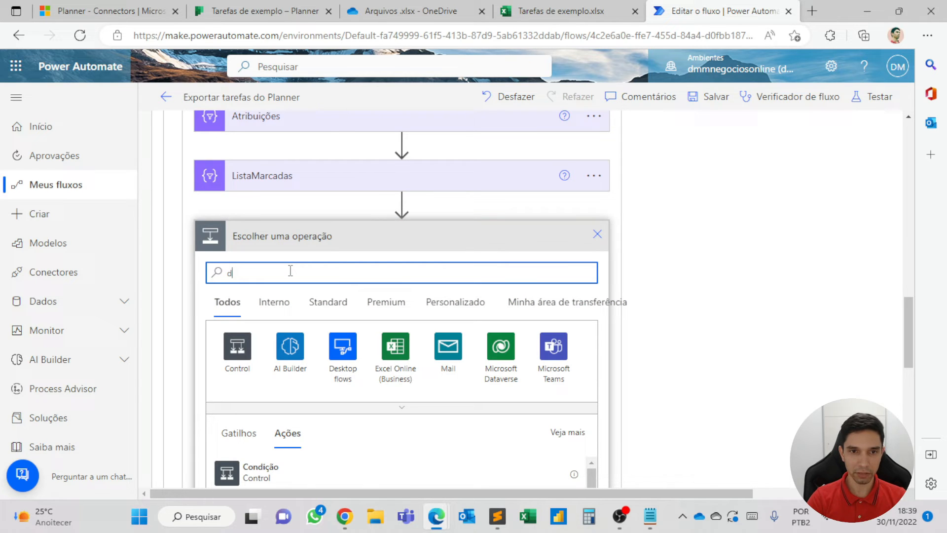
{"action": "left_click", "coordinate": [288, 307]}
{"action": "left_click", "coordinate": [283, 296]}
{"action": "scroll", "coordinate": [275, 306], "scroll_direction": "down", "scroll_amount": 5}
{"action": "left_click", "coordinate": [268, 274]}
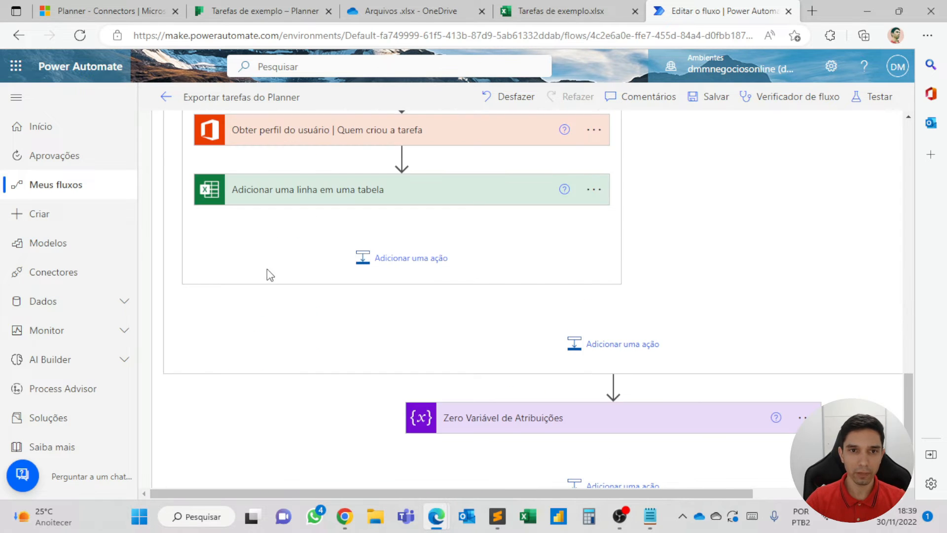
Configure the new Ingressar action to join the lista variable with a ";" separator
{"action": "scroll", "coordinate": [321, 260], "scroll_direction": "up", "scroll_amount": 5}
{"action": "scroll", "coordinate": [395, 276], "scroll_direction": "down", "scroll_amount": 3}
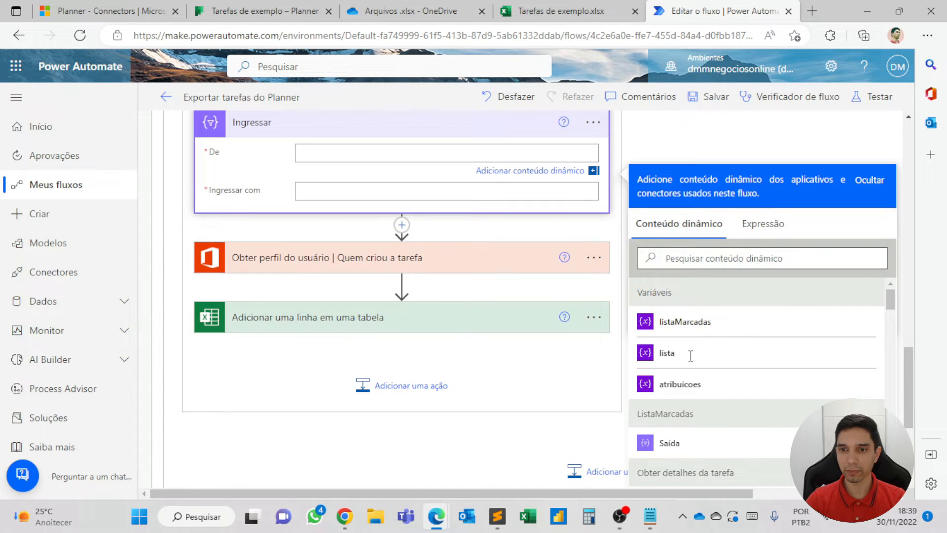
{"action": "left_click", "coordinate": [689, 355]}
{"action": "left_click", "coordinate": [340, 191]}
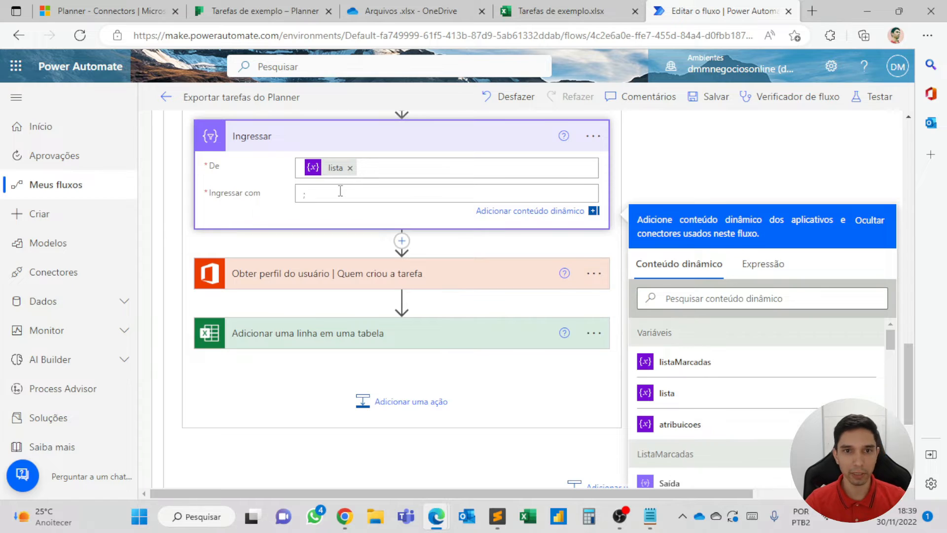
Rename the Ingressar action to Lista and collapse it
{"action": "scroll", "coordinate": [340, 192], "scroll_direction": "up", "scroll_amount": 2}
{"action": "left_click", "coordinate": [592, 249]}
{"action": "left_click", "coordinate": [651, 298]}
{"action": "type", "text": "Lista"}
{"action": "key", "text": "Return"}
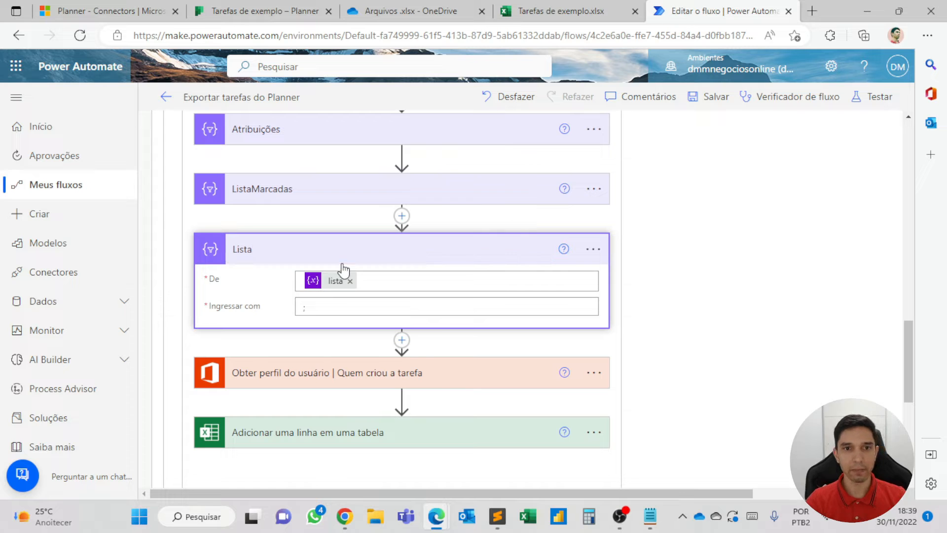
{"action": "left_click", "coordinate": [302, 263]}
In Adicionar uma linha em uma tabela, fill Itens concluídos da lista de verificação with the Saída output of ListaMarcadas
{"action": "scroll", "coordinate": [302, 266], "scroll_direction": "down", "scroll_amount": 2}
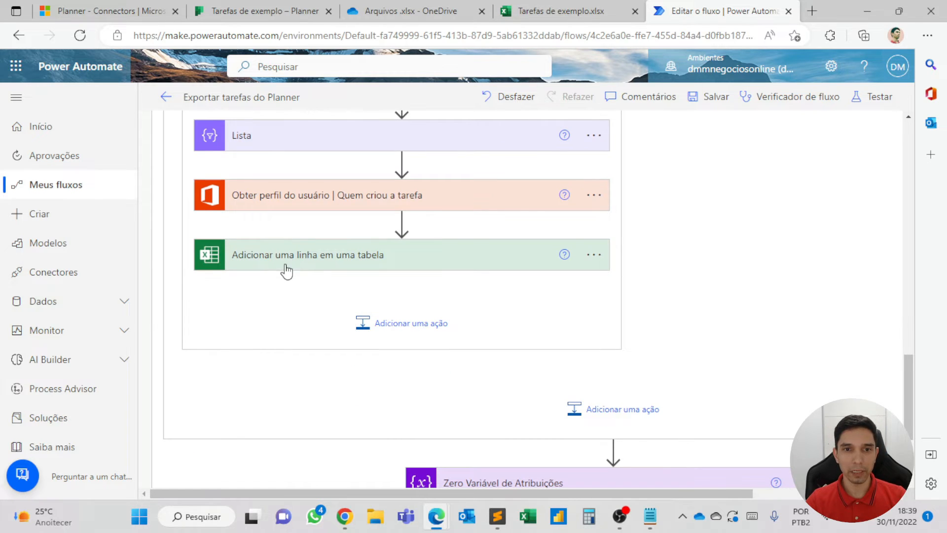
{"action": "left_click", "coordinate": [286, 267]}
{"action": "scroll", "coordinate": [286, 270], "scroll_direction": "down", "scroll_amount": 1}
{"action": "scroll", "coordinate": [303, 231], "scroll_direction": "down", "scroll_amount": 2}
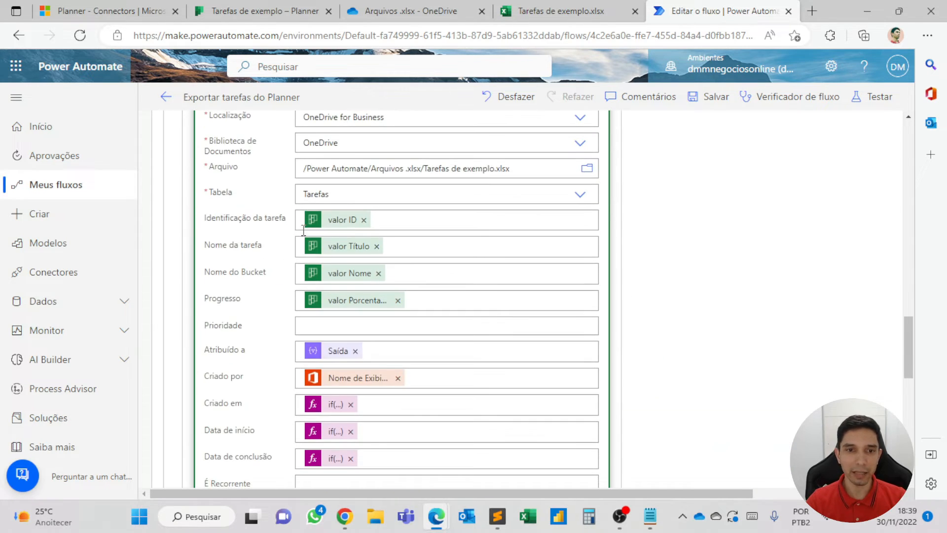
{"action": "scroll", "coordinate": [303, 230], "scroll_direction": "up", "scroll_amount": 5}
{"action": "scroll", "coordinate": [271, 276], "scroll_direction": "down", "scroll_amount": 2}
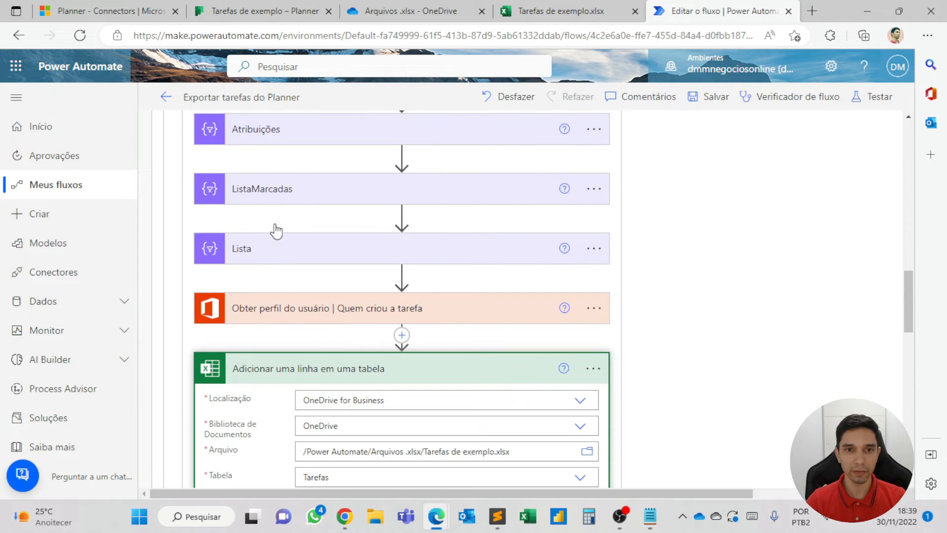
{"action": "scroll", "coordinate": [307, 250], "scroll_direction": "down", "scroll_amount": 10}
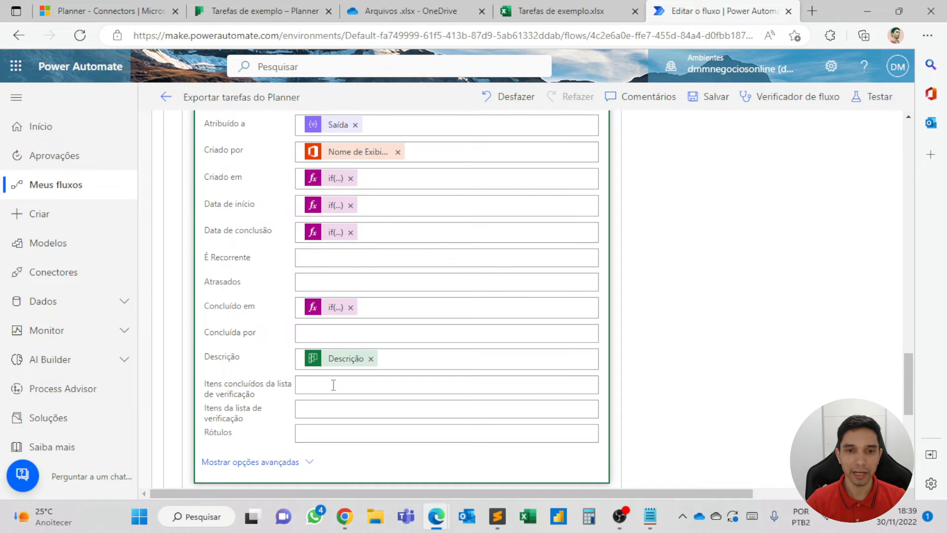
{"action": "scroll", "coordinate": [716, 269], "scroll_direction": "up", "scroll_amount": 5}
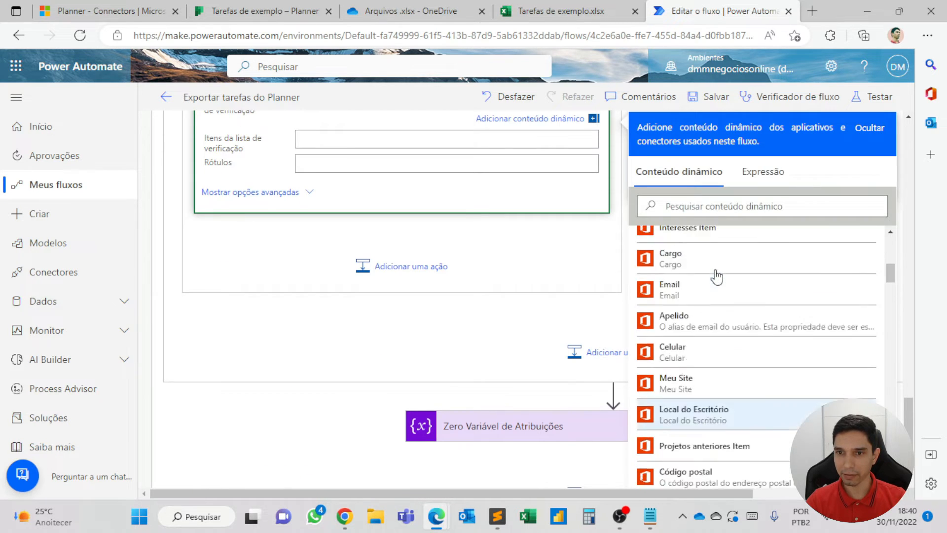
{"action": "scroll", "coordinate": [711, 277], "scroll_direction": "down", "scroll_amount": 3}
{"action": "scroll", "coordinate": [711, 277], "scroll_direction": "down", "scroll_amount": 15}
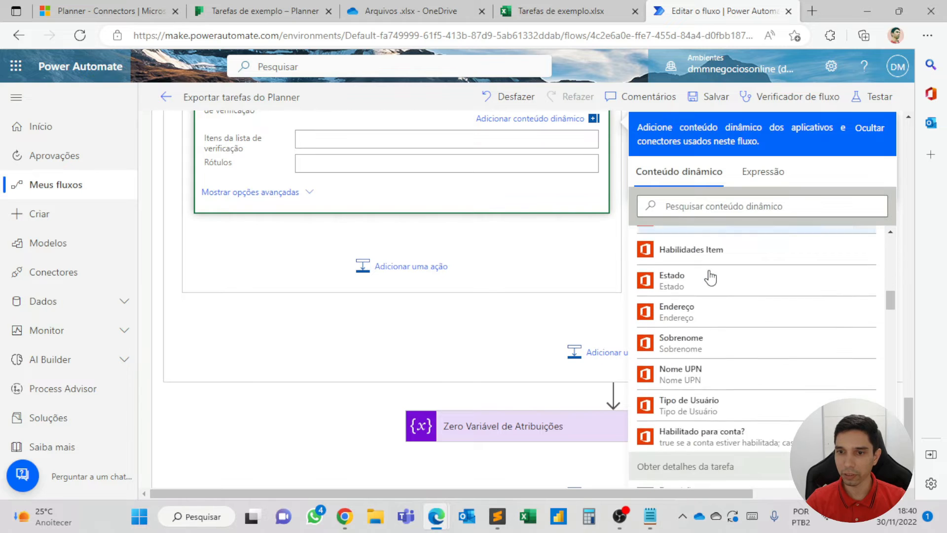
{"action": "left_click", "coordinate": [688, 291]}
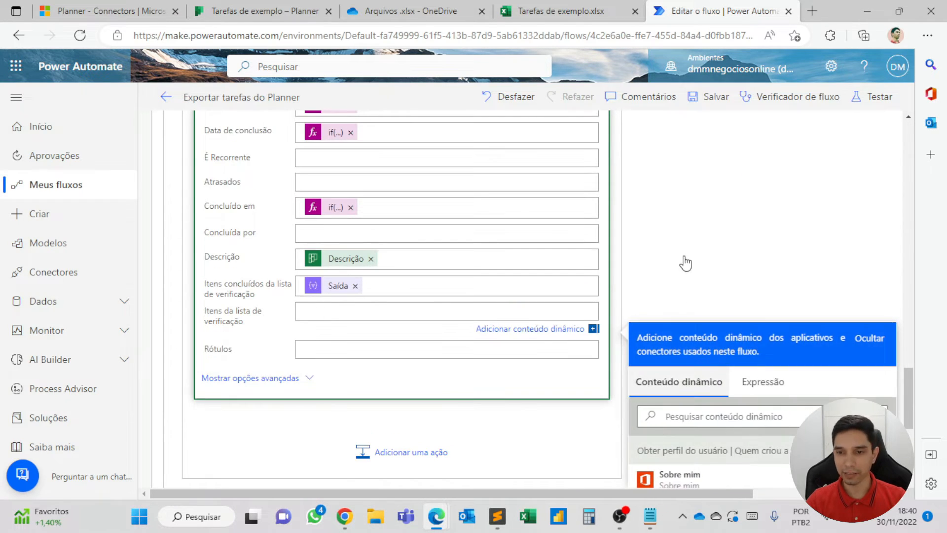
Fill Itens da lista de verificação with the Saída output of Lista
{"action": "scroll", "coordinate": [682, 263], "scroll_direction": "down", "scroll_amount": 5}
{"action": "scroll", "coordinate": [686, 272], "scroll_direction": "down", "scroll_amount": 8}
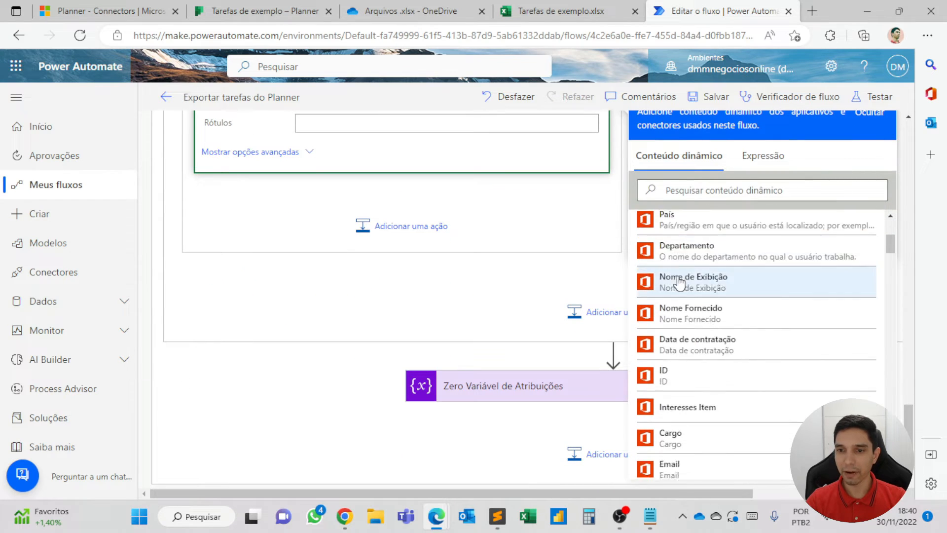
{"action": "scroll", "coordinate": [682, 285], "scroll_direction": "down", "scroll_amount": 10}
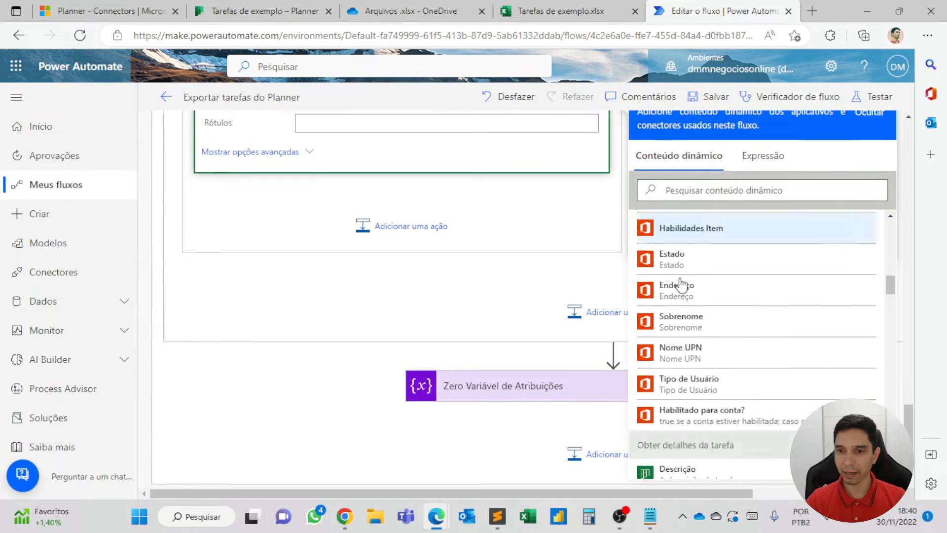
{"action": "scroll", "coordinate": [682, 285], "scroll_direction": "down", "scroll_amount": 3}
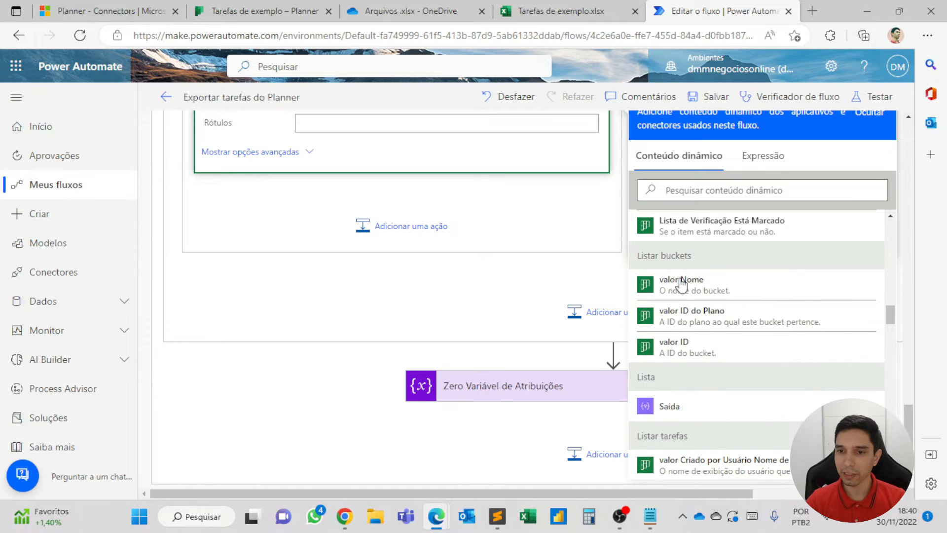
{"action": "left_click", "coordinate": [672, 403]}
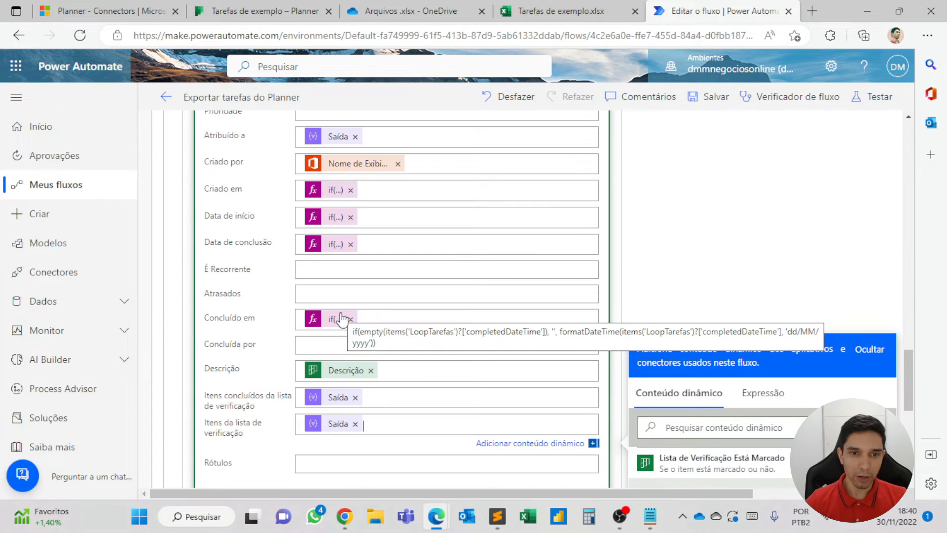
{"action": "left_click", "coordinate": [388, 287]}
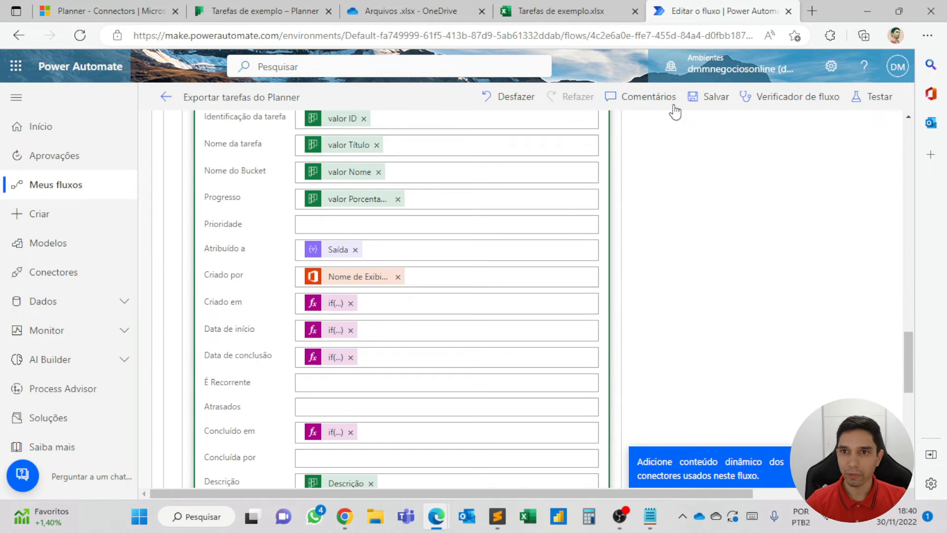
Save the Exportar tarefas do Planner flow and run it as a manual test
{"action": "left_click", "coordinate": [706, 97]}
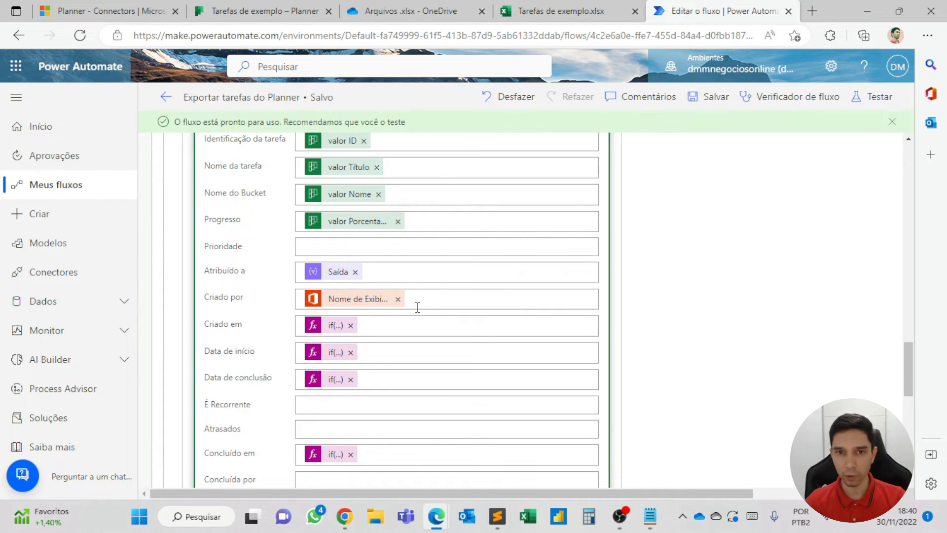
{"action": "scroll", "coordinate": [416, 306], "scroll_direction": "up", "scroll_amount": 5}
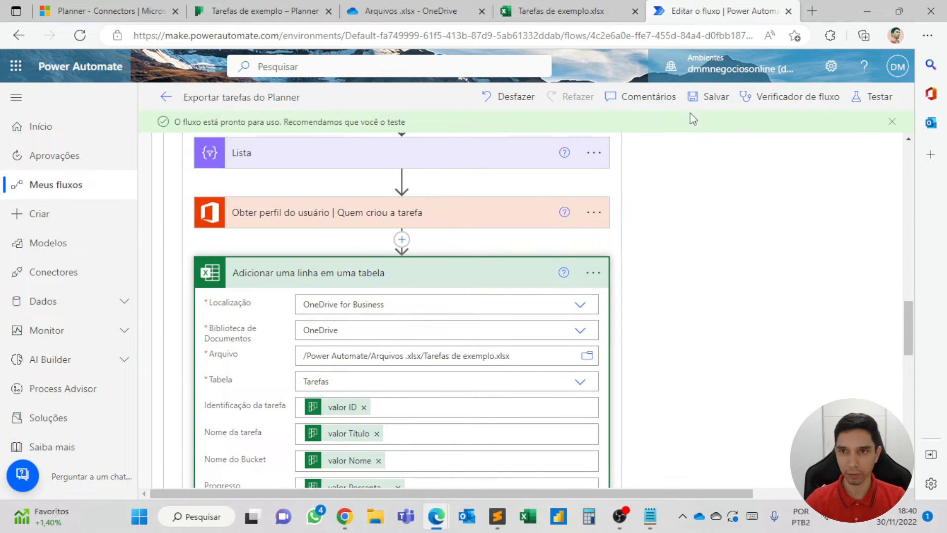
{"action": "left_click", "coordinate": [864, 100]}
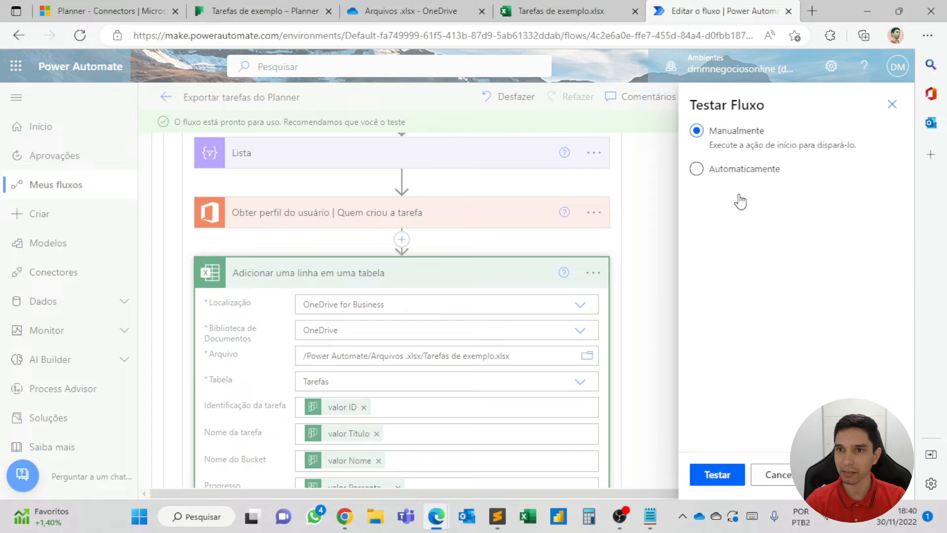
{"action": "left_click", "coordinate": [723, 474]}
{"action": "left_click", "coordinate": [725, 475]}
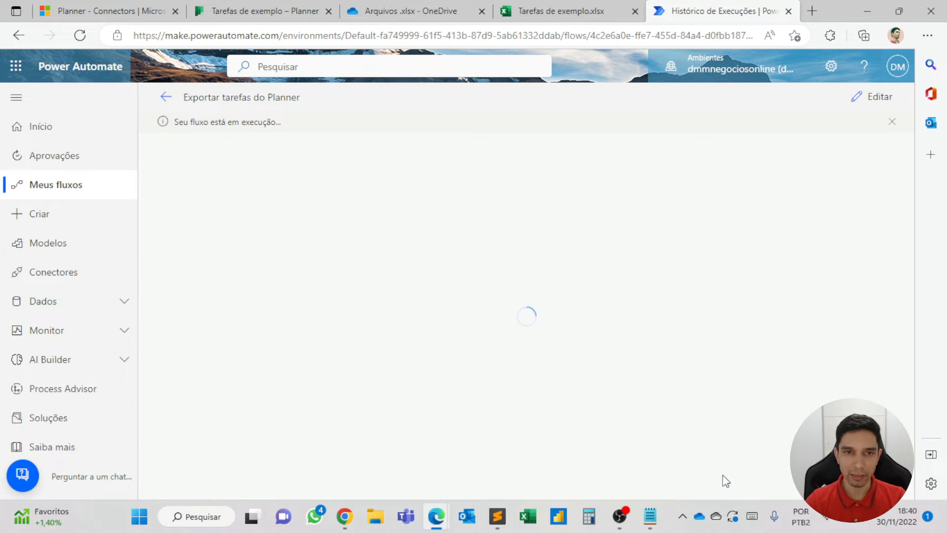
Check the flow run's steps, switch to the Tarefas de exemplo.xlsx workbook and examine the exported rows 8 and 9, including the checklist columns
{"action": "scroll", "coordinate": [667, 266], "scroll_direction": "down", "scroll_amount": 2}
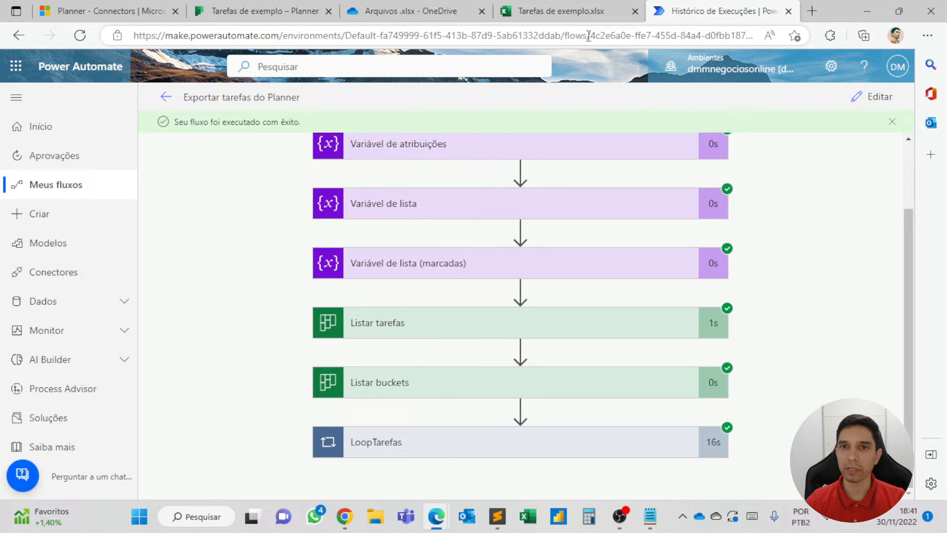
{"action": "left_click", "coordinate": [582, 11]}
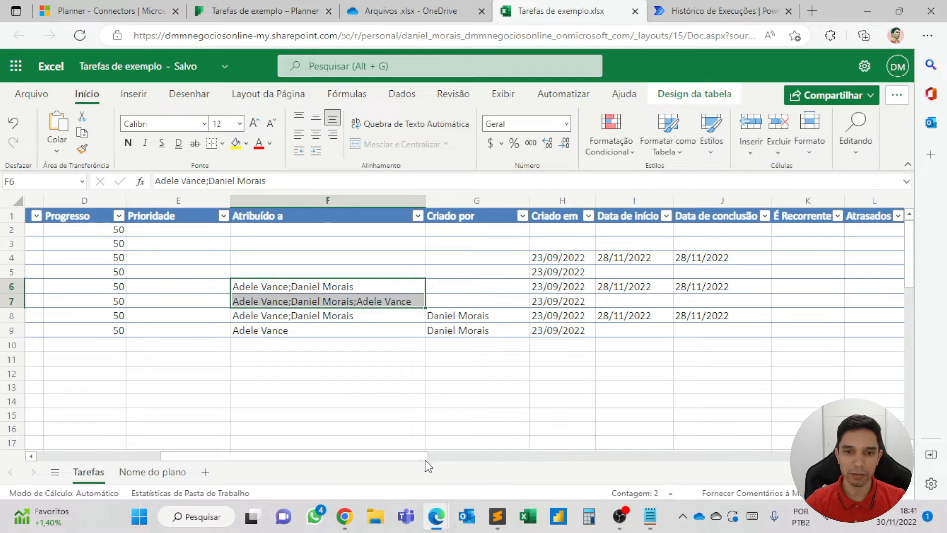
{"action": "left_click_drag", "start_coordinate": [416, 456], "coordinate": [249, 441]}
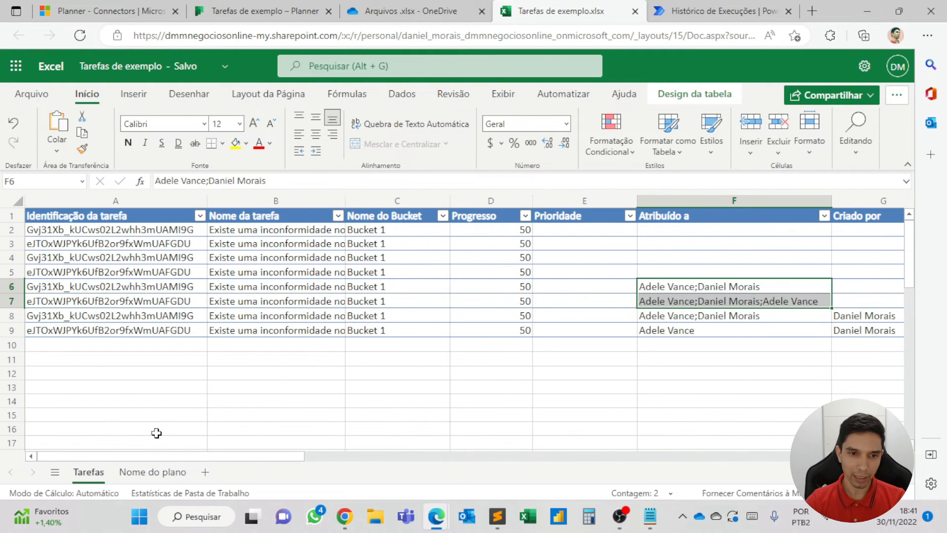
{"action": "left_click_drag", "start_coordinate": [180, 461], "coordinate": [609, 459]}
{"action": "left_click_drag", "start_coordinate": [373, 316], "coordinate": [375, 330]}
{"action": "left_click_drag", "start_coordinate": [478, 316], "coordinate": [493, 330]}
Fit the "Itens da lista de verificação" column to its contents, then narrow it to about the width of row 8's text
{"action": "double_click", "coordinate": [648, 199]}
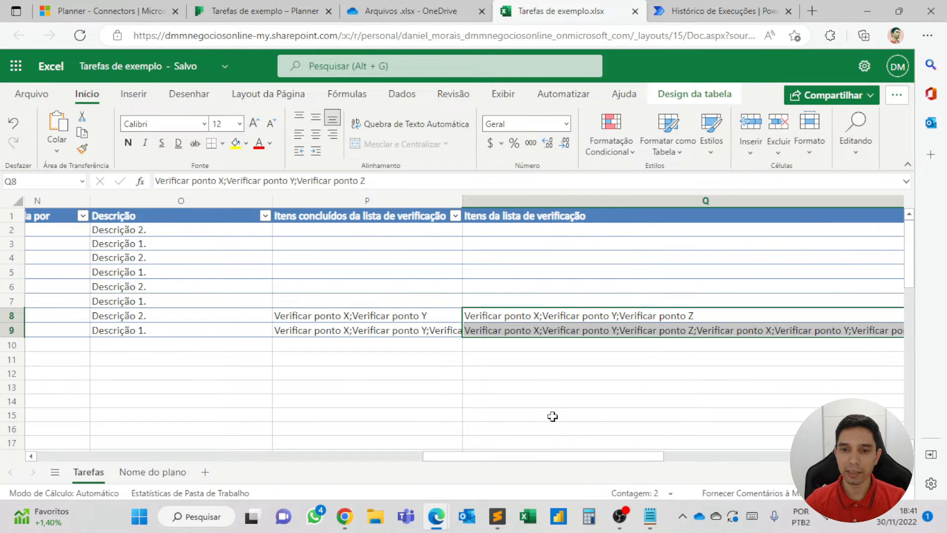
{"action": "left_click_drag", "start_coordinate": [568, 461], "coordinate": [544, 459]}
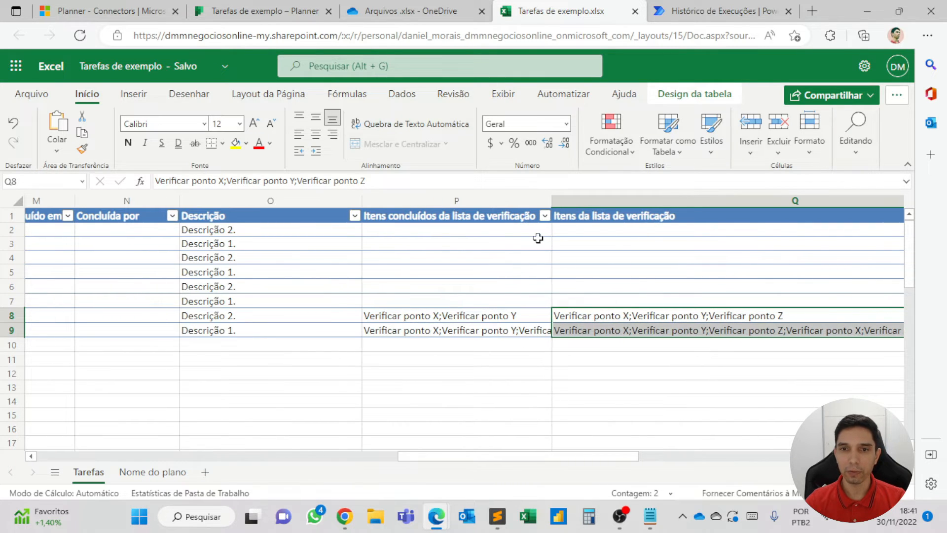
{"action": "left_click_drag", "start_coordinate": [611, 450], "coordinate": [720, 463]}
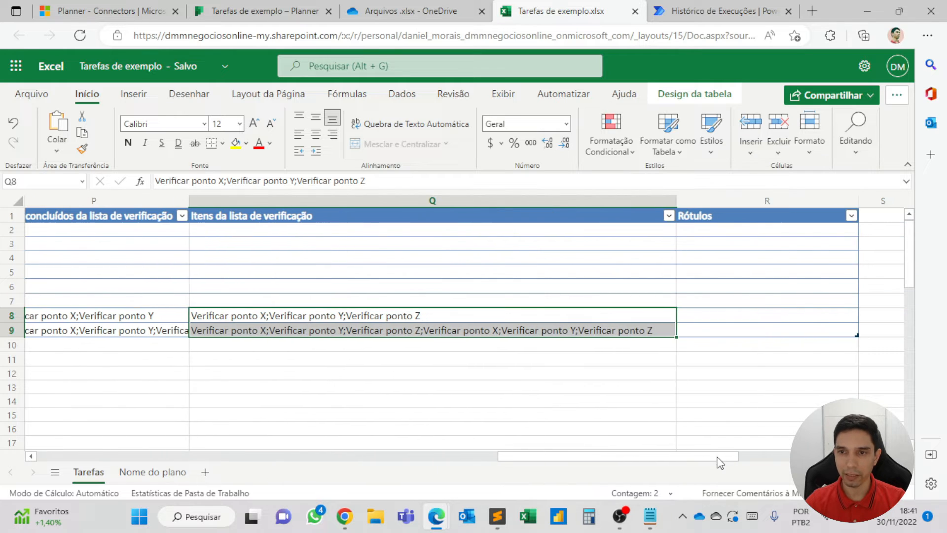
{"action": "left_click_drag", "start_coordinate": [675, 223], "coordinate": [423, 222]}
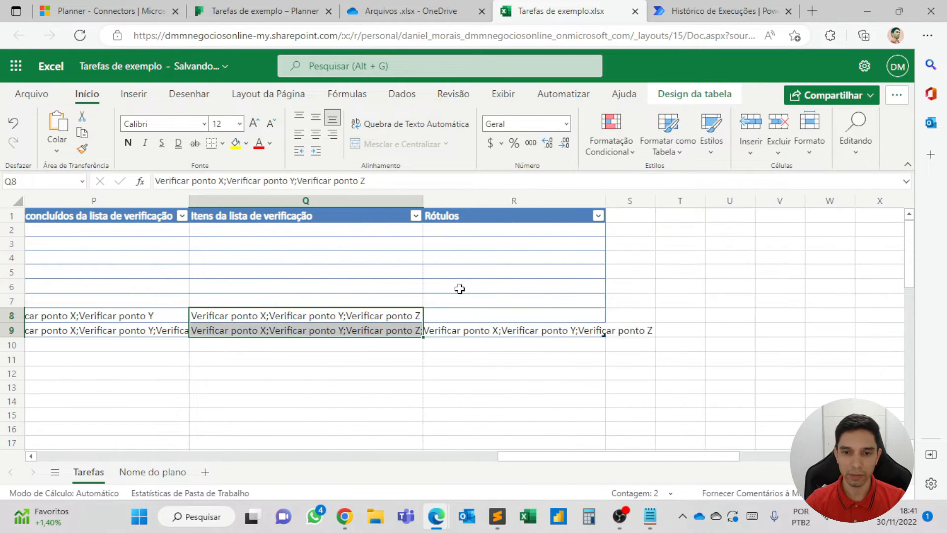
Review the exported rows from the checklist columns back to the first columns of the Tarefas sheet
{"action": "left_click_drag", "start_coordinate": [534, 459], "coordinate": [444, 459]}
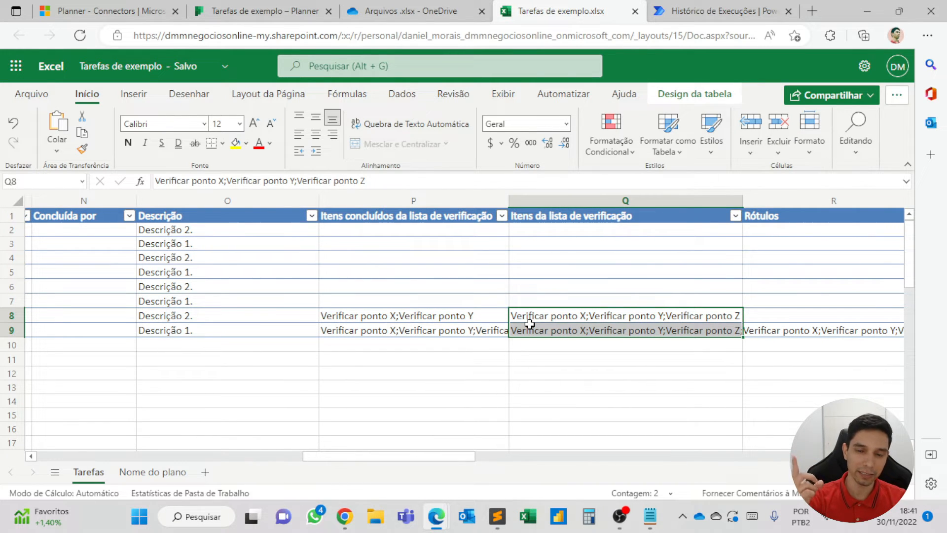
{"action": "left_click_drag", "start_coordinate": [406, 453], "coordinate": [254, 454]}
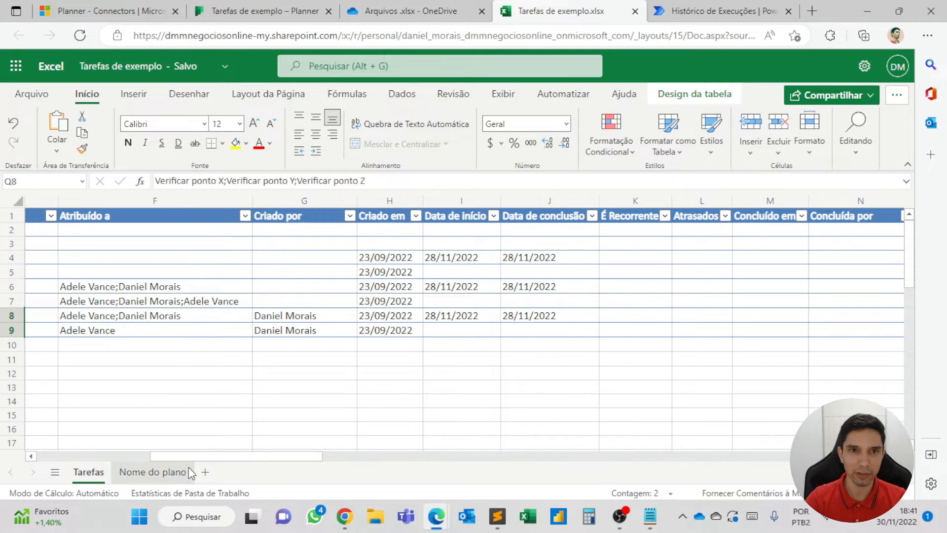
{"action": "left_click_drag", "start_coordinate": [276, 460], "coordinate": [159, 446]}
Switch back to Power Automate, open the Exportar tarefas do Planner flow for editing and expand the LoopTarefas loop
{"action": "left_click", "coordinate": [725, 12]}
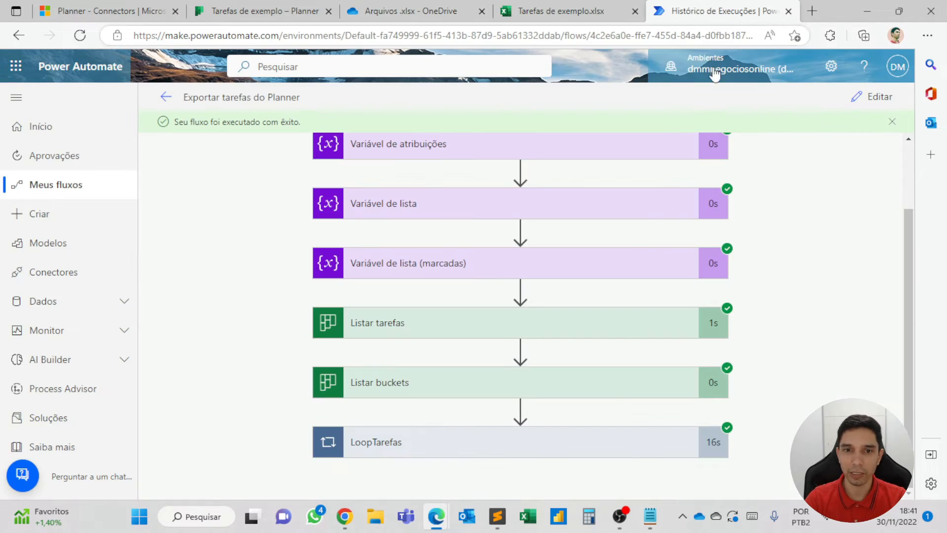
{"action": "left_click", "coordinate": [856, 110]}
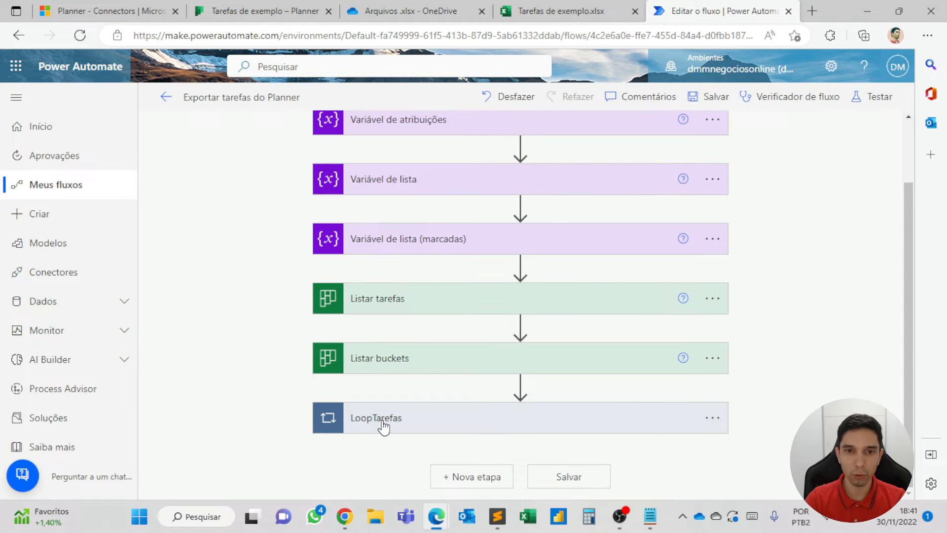
{"action": "left_click", "coordinate": [373, 408]}
Rename the variable-reset action at the end of LoopTarefas as "Limpa Variável de Atribuições"
{"action": "scroll", "coordinate": [375, 408], "scroll_direction": "down", "scroll_amount": 20}
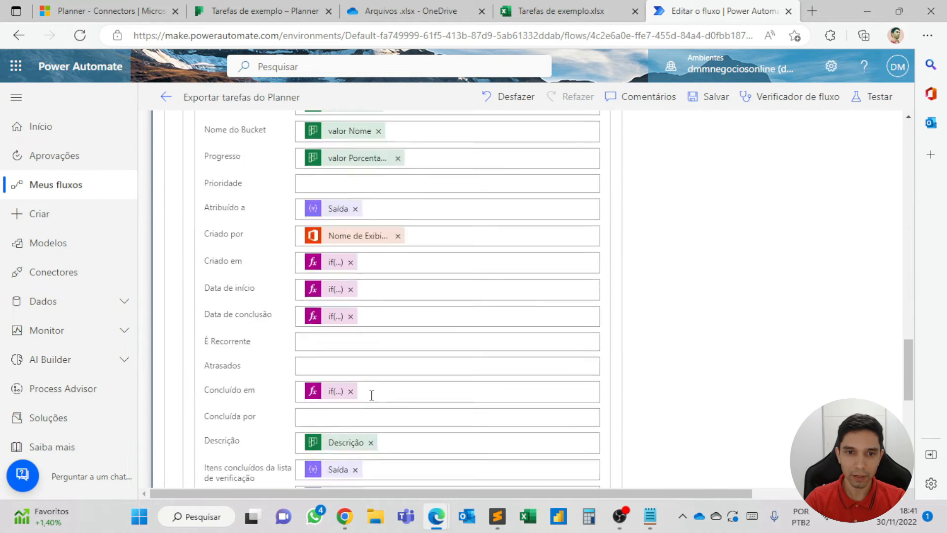
{"action": "scroll", "coordinate": [370, 400], "scroll_direction": "down", "scroll_amount": 1}
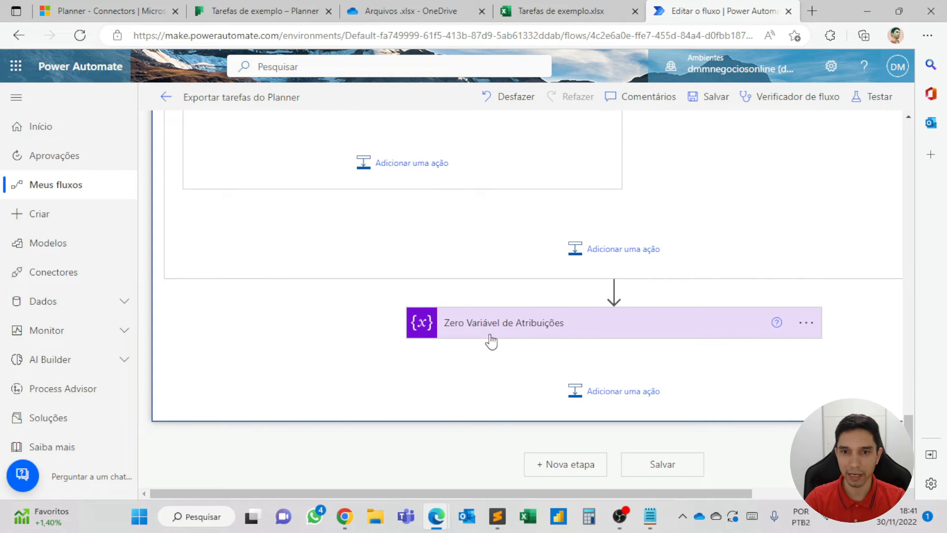
{"action": "left_click", "coordinate": [806, 324]}
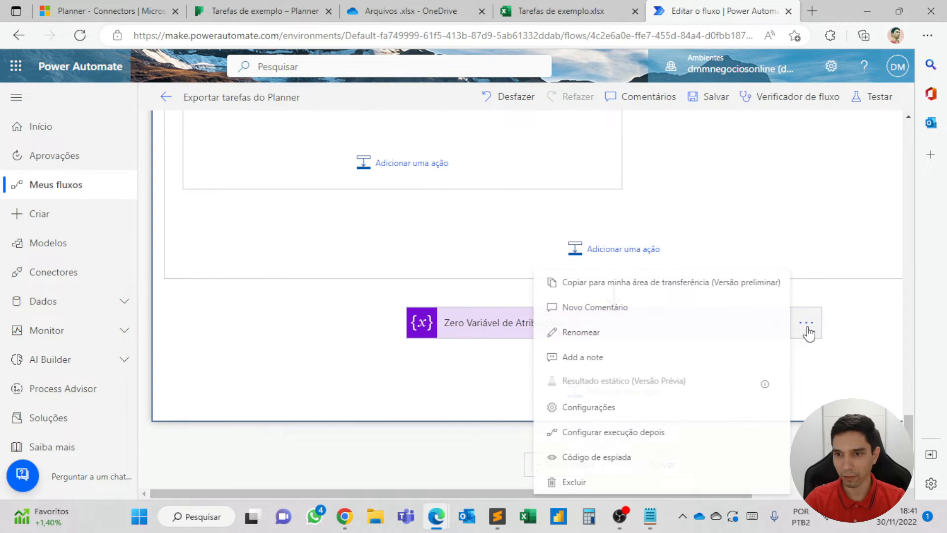
{"action": "left_click", "coordinate": [806, 323]}
{"action": "left_click", "coordinate": [804, 323]}
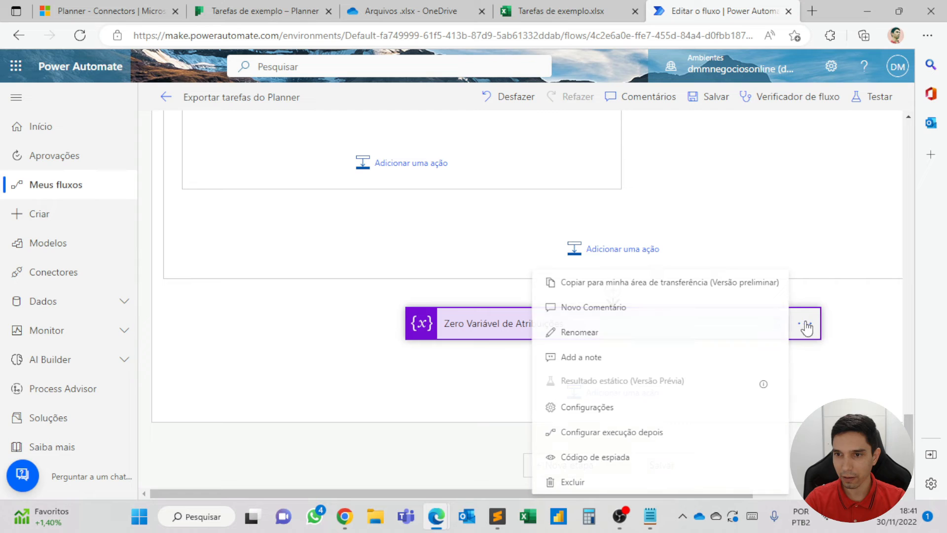
{"action": "left_click", "coordinate": [646, 332]}
{"action": "left_click", "coordinate": [457, 323]}
{"action": "double_click", "coordinate": [457, 323]}
{"action": "type", "text": "Limpa"}
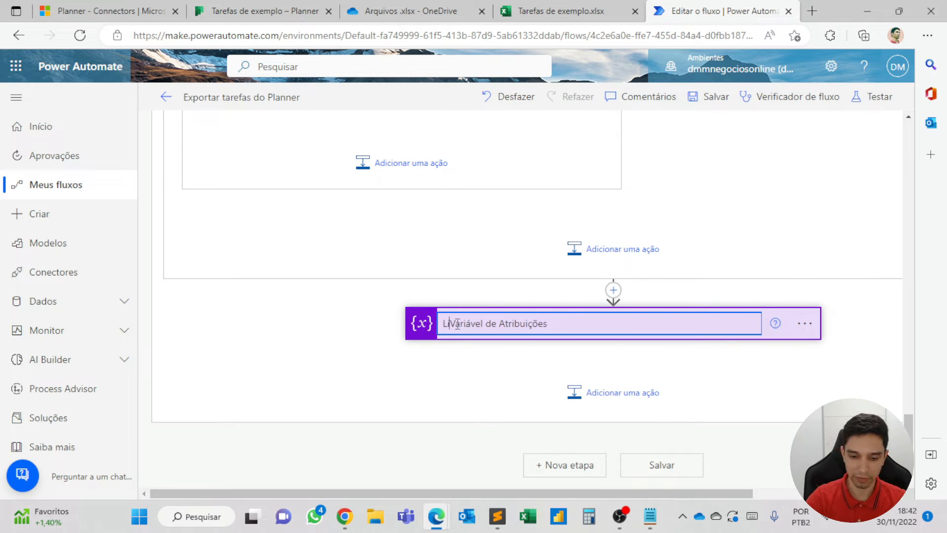
{"action": "key", "text": "Return"}
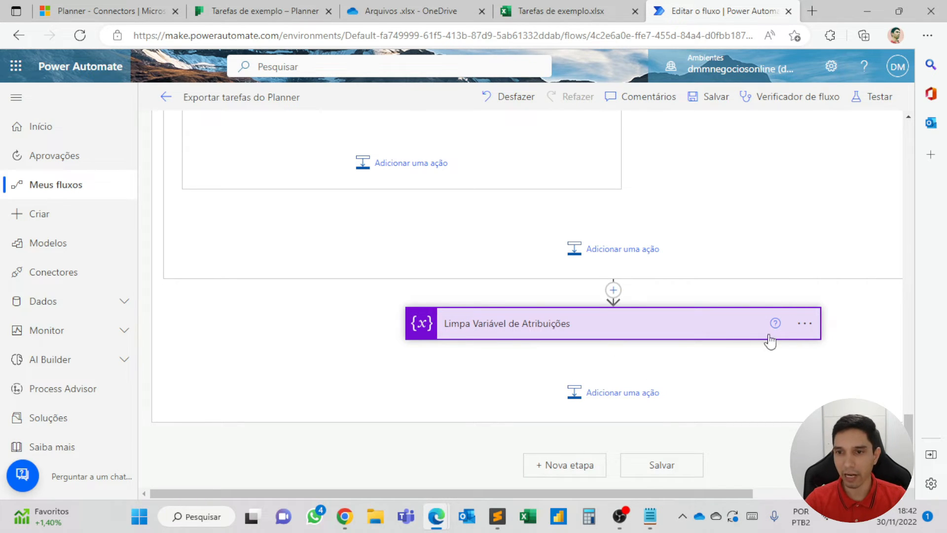
Add a Definir variável action after Limpa Variável de Atribuições inside the LoopTarefas loop
{"action": "left_click", "coordinate": [620, 393]}
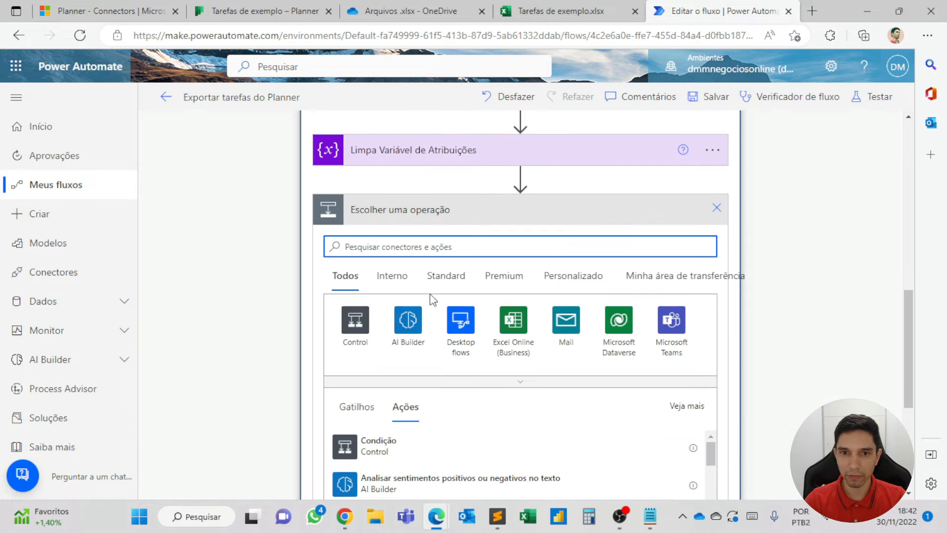
{"action": "type", "text": "var"}
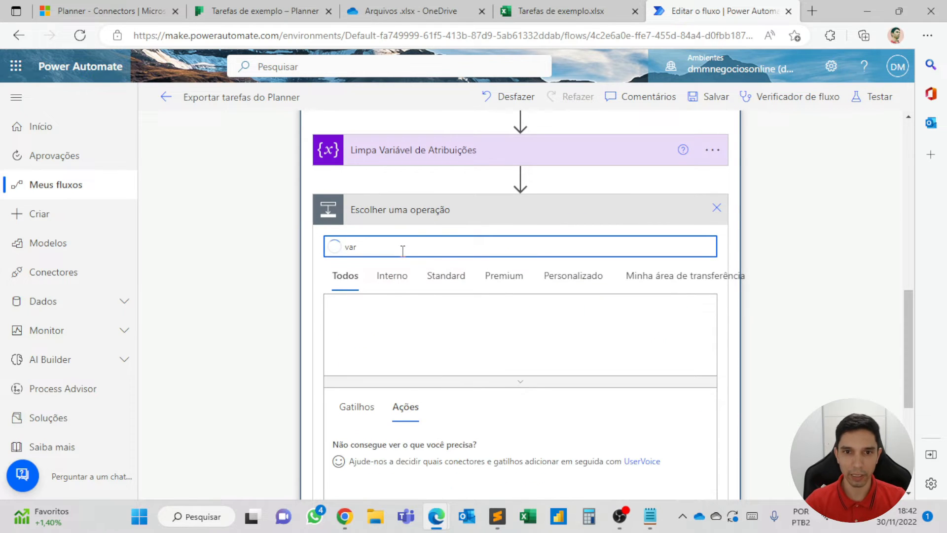
{"action": "left_click", "coordinate": [619, 323]}
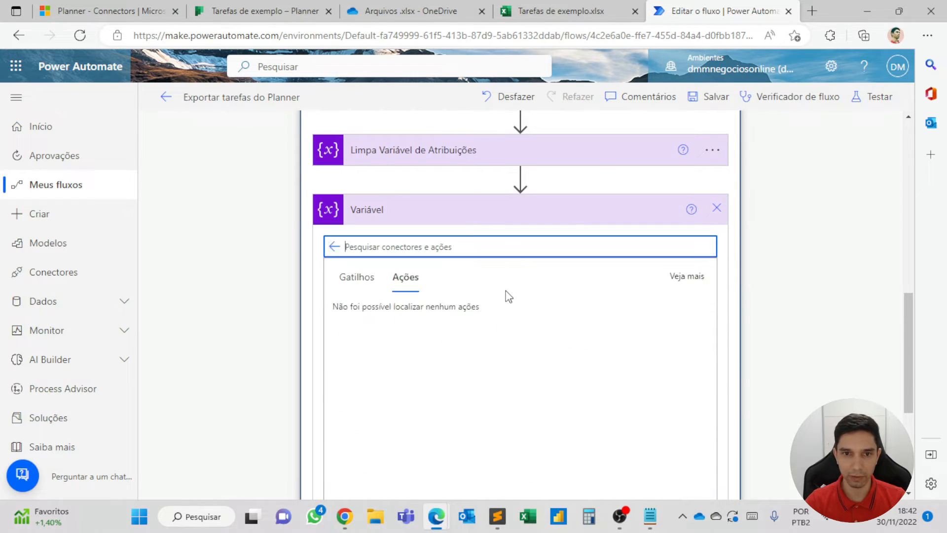
{"action": "scroll", "coordinate": [506, 296], "scroll_direction": "down", "scroll_amount": 2}
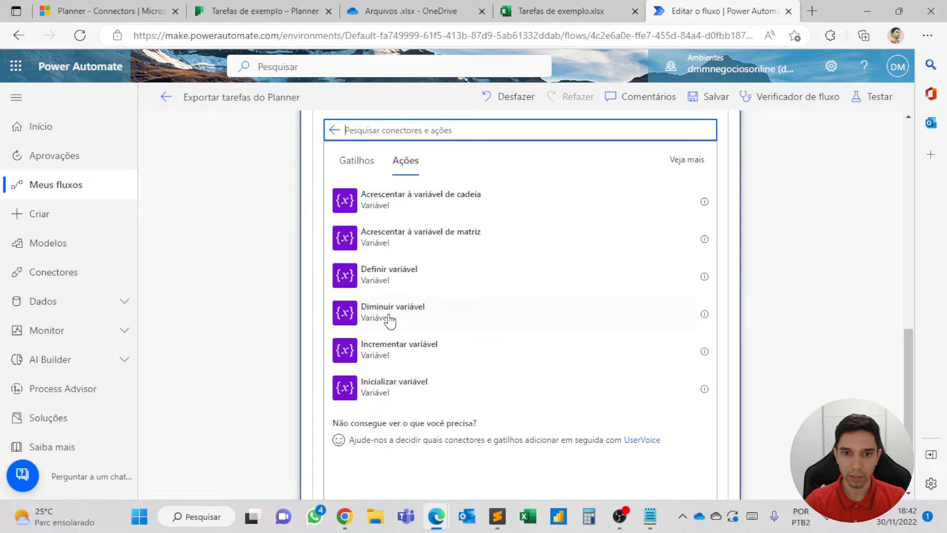
{"action": "left_click", "coordinate": [394, 278]}
Make the new action set the listaMarcadas variable to an empty array, []
{"action": "left_click", "coordinate": [433, 306]}
{"action": "left_click", "coordinate": [435, 307]}
{"action": "left_click", "coordinate": [446, 351]}
{"action": "left_click", "coordinate": [448, 329]}
{"action": "type", "text": "[]"}
Rename the action that resets listaMarcadas as "Limpa Variável de Lista (marcadas)"
{"action": "left_click", "coordinate": [711, 275]}
{"action": "left_click", "coordinate": [543, 323]}
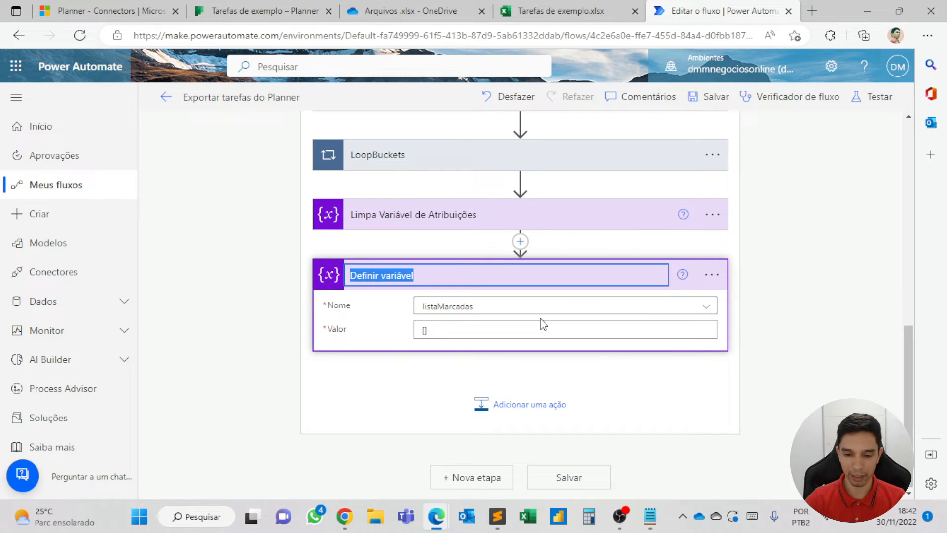
{"action": "type", "text": "Limpa"}
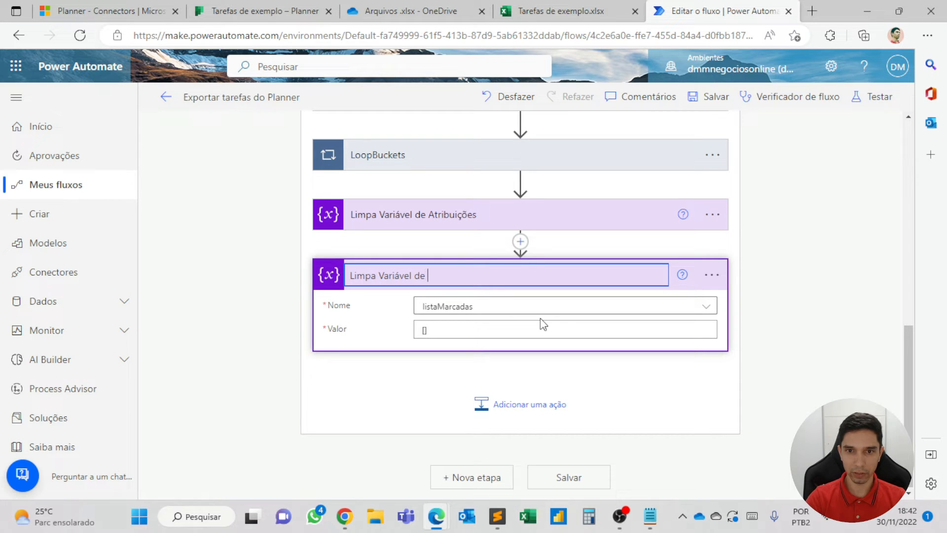
{"action": "type", "text": "Variável de Lista (marcadas)"}
{"action": "key", "text": "Return"}
{"action": "left_click", "coordinate": [712, 335]}
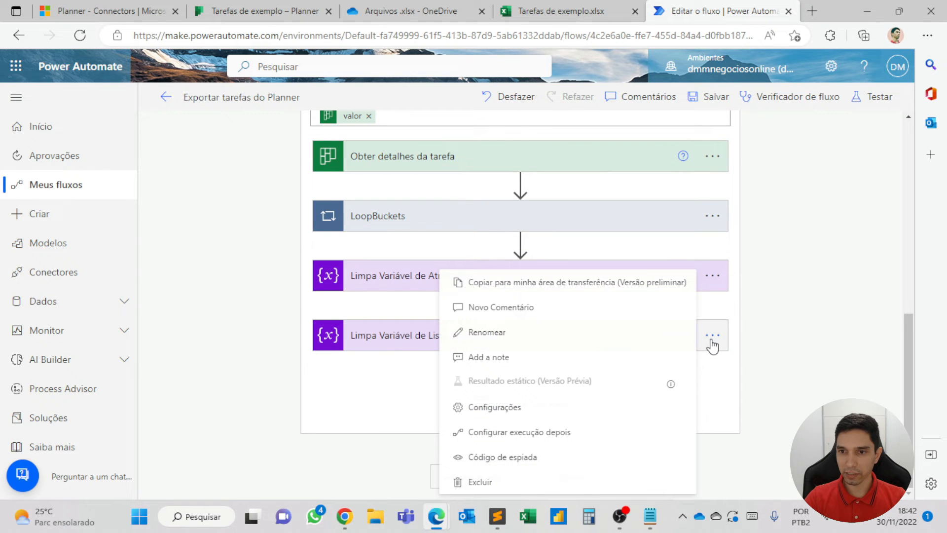
{"action": "left_click", "coordinate": [425, 373]}
Add another Definir variável action after Limpa Variável de Lista (marcadas) in the loop
{"action": "left_click", "coordinate": [505, 410]}
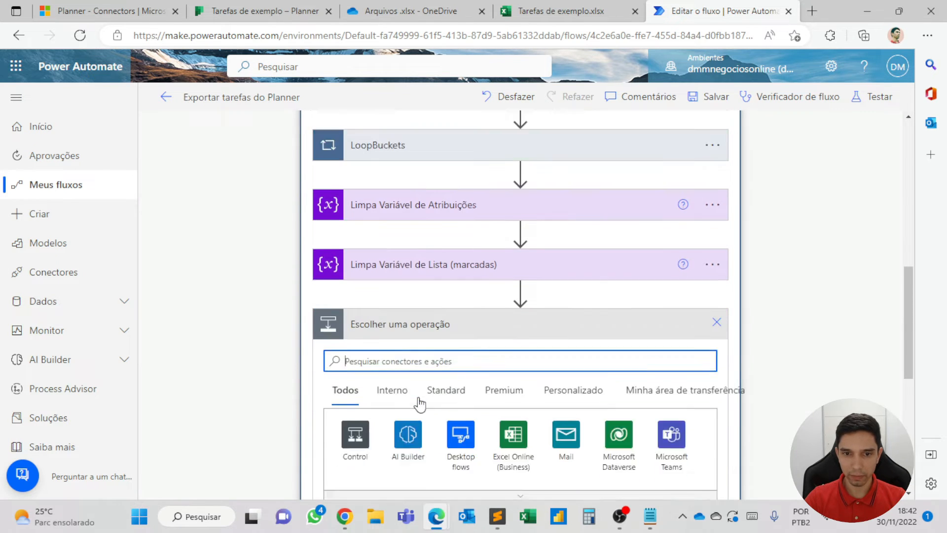
{"action": "type", "text": "var"}
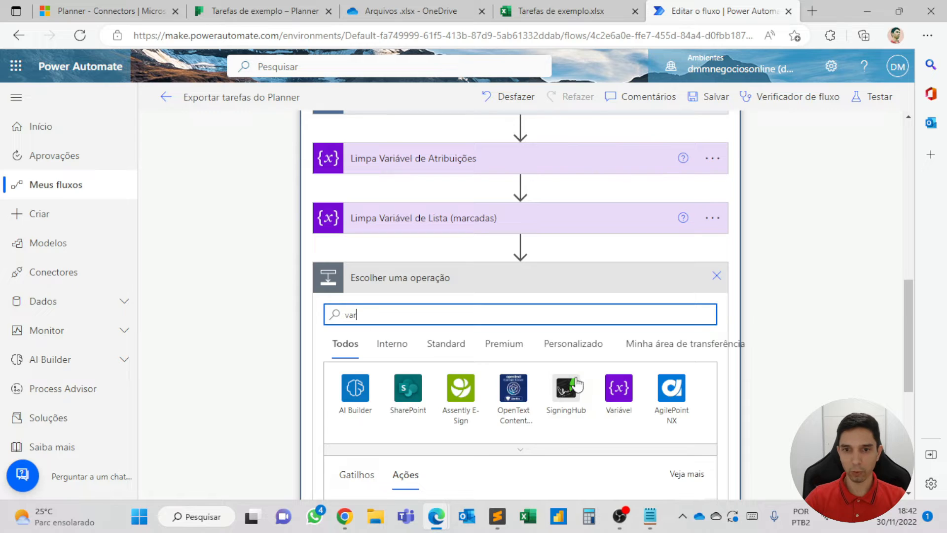
{"action": "left_click", "coordinate": [618, 389]}
{"action": "scroll", "coordinate": [400, 345], "scroll_direction": "down", "scroll_amount": 5}
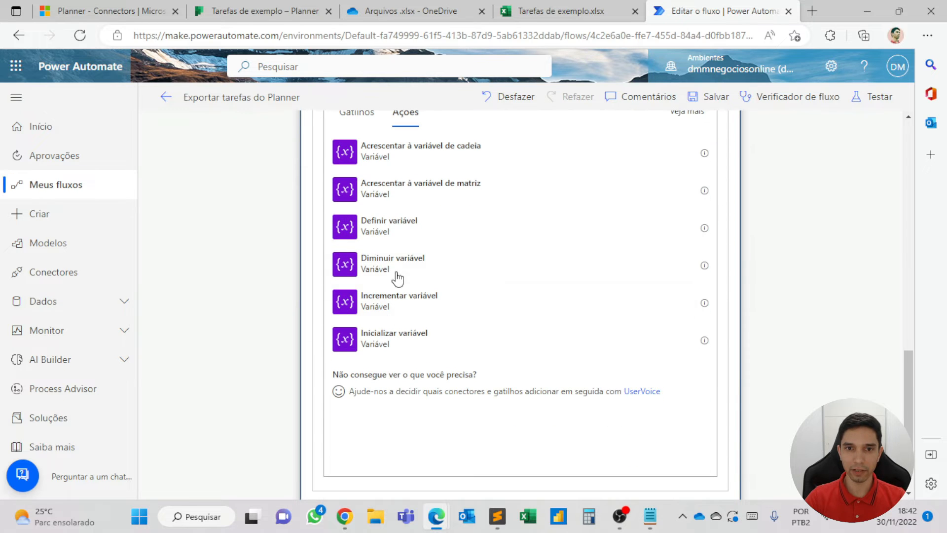
{"action": "left_click", "coordinate": [400, 230]}
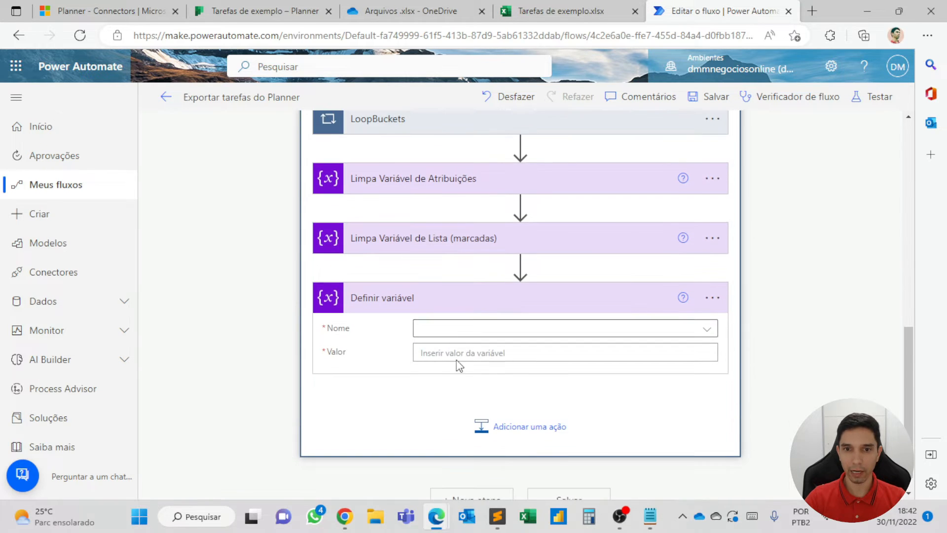
Choose lista as the variable for the last Definir variável action and set its value to []
{"action": "left_click", "coordinate": [454, 329]}
{"action": "left_click", "coordinate": [438, 400]}
{"action": "left_click", "coordinate": [465, 354]}
{"action": "type", "text": "0"}
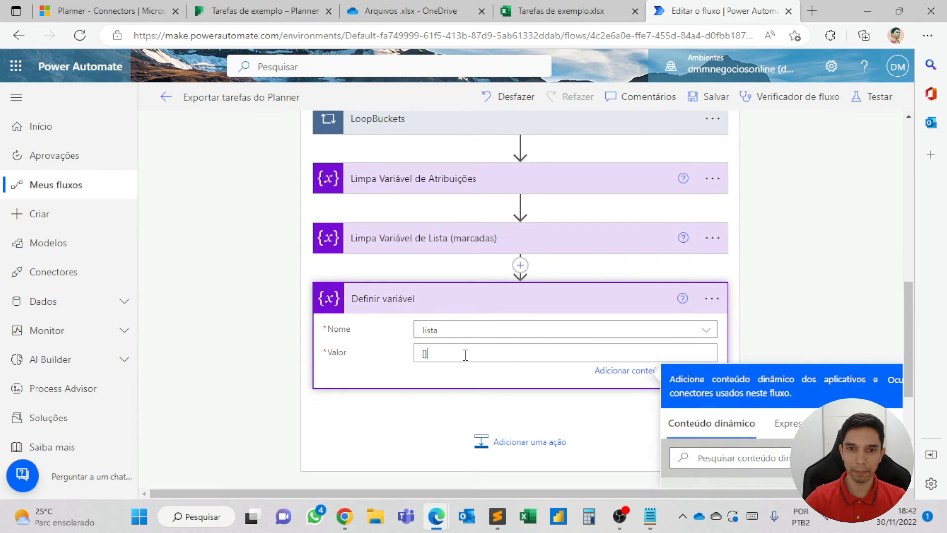
Rename the action that resets lista as "Limpa Variável Lista" and save the flow
{"action": "left_click", "coordinate": [712, 298]}
{"action": "left_click", "coordinate": [740, 340]}
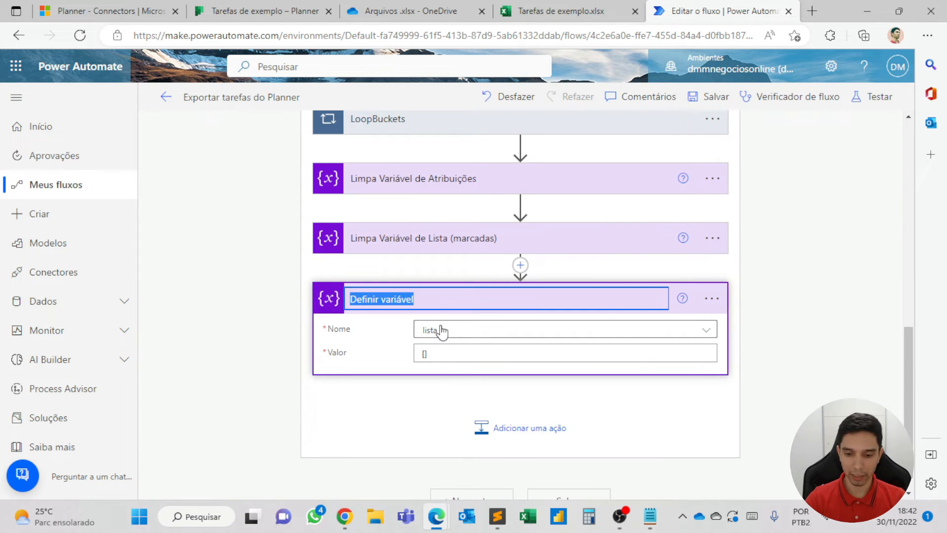
{"action": "type", "text": "Li"}
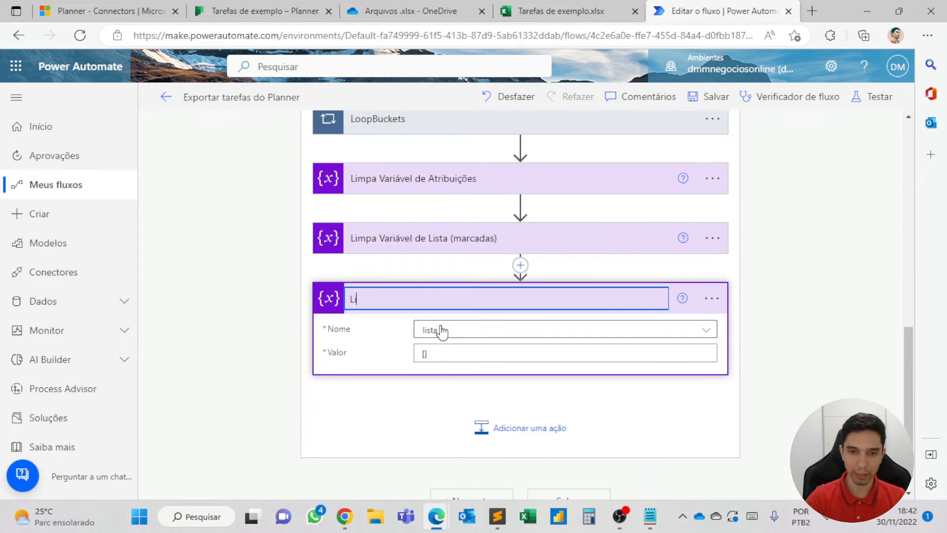
{"action": "type", "text": "mpa Variável Lista"}
{"action": "key", "text": "Return"}
{"action": "left_click", "coordinate": [435, 302]}
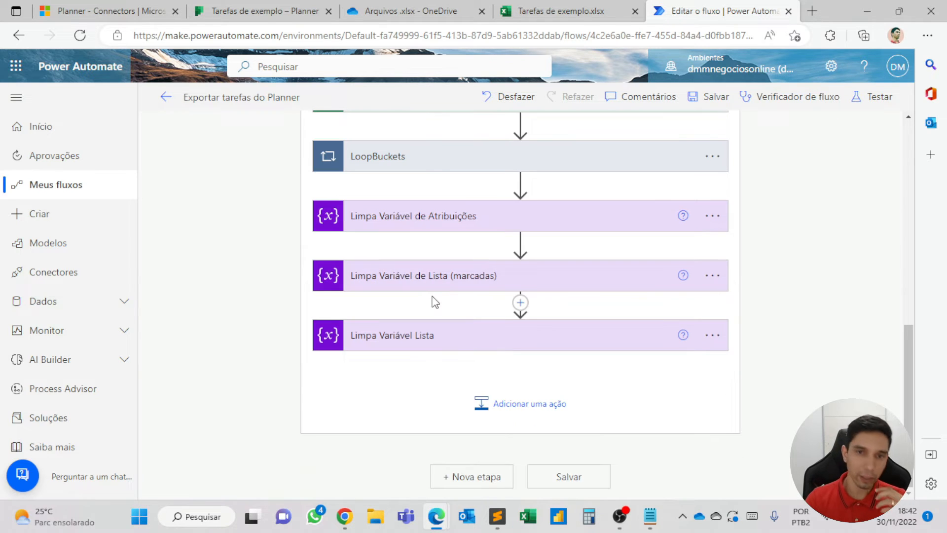
{"action": "left_click", "coordinate": [696, 97]}
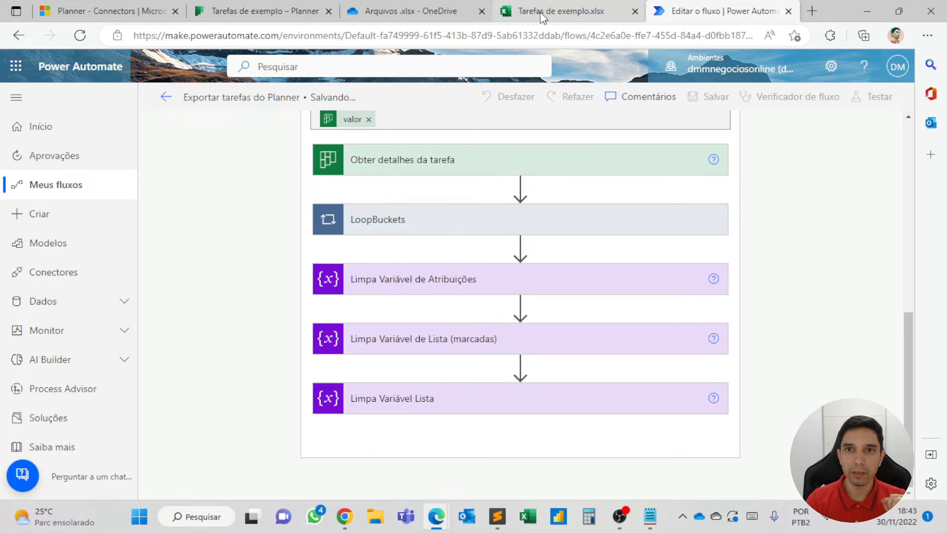
Switch to the Tarefas de exemplo.xlsx workbook, review its first task columns and select the Prioridade column
{"action": "left_click", "coordinate": [540, 12]}
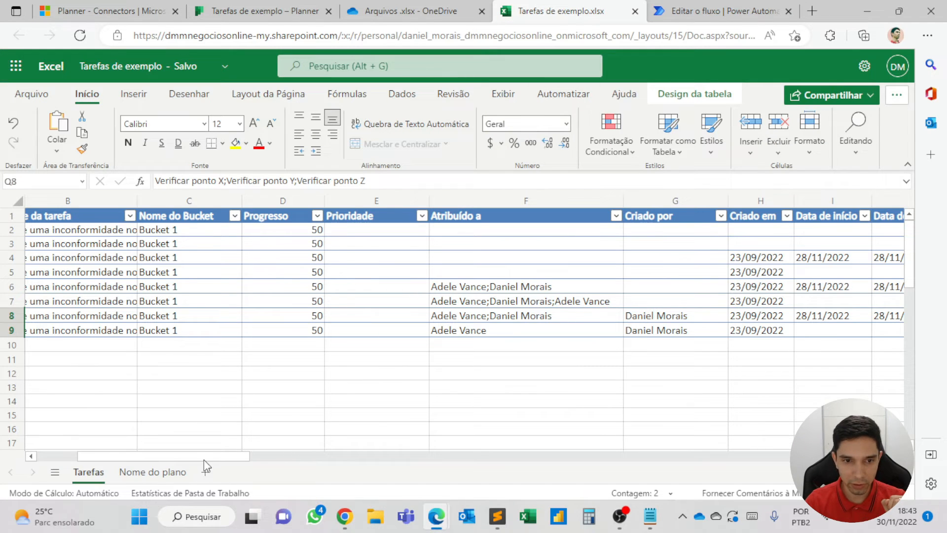
{"action": "scroll", "coordinate": [143, 451], "scroll_direction": "left", "scroll_amount": 3}
{"action": "scroll", "coordinate": [155, 454], "scroll_direction": "right", "scroll_amount": 2}
{"action": "scroll", "coordinate": [182, 451], "scroll_direction": "left", "scroll_amount": 2}
{"action": "left_click_drag", "start_coordinate": [131, 462], "coordinate": [185, 457]}
{"action": "left_click", "coordinate": [276, 330]}
{"action": "left_click", "coordinate": [295, 203]}
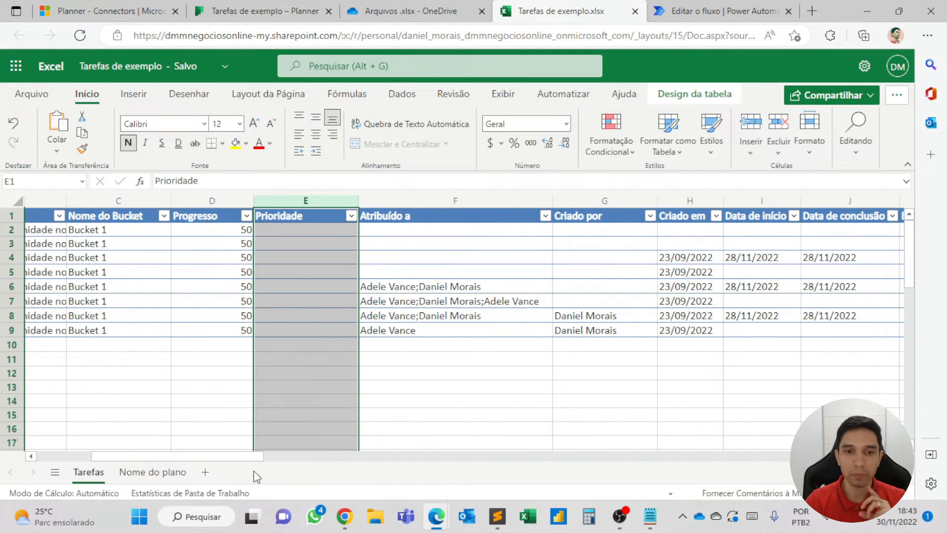
Review the remaining task columns through Rótulos, checking É Recorrente, Atrasados and Concluído em for missing data
{"action": "left_click_drag", "start_coordinate": [237, 458], "coordinate": [350, 461]}
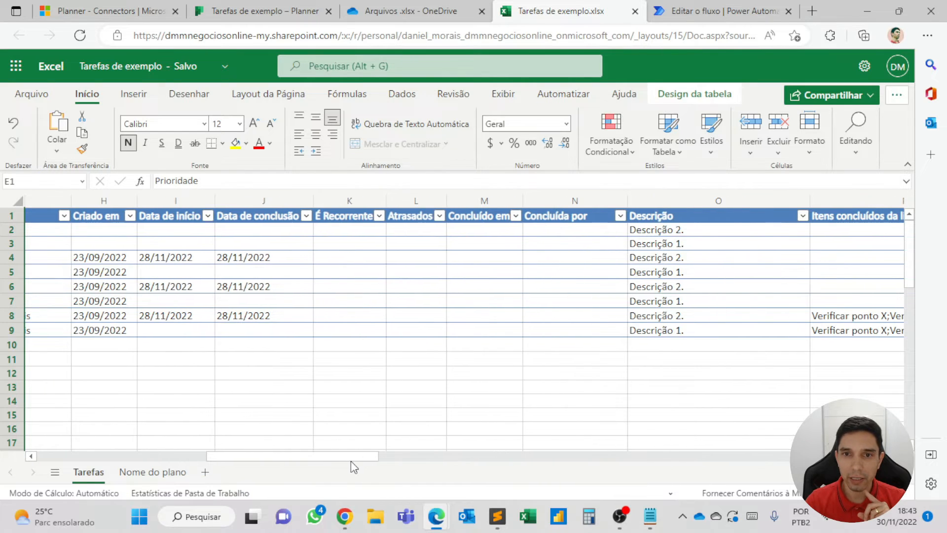
{"action": "left_click", "coordinate": [357, 202]}
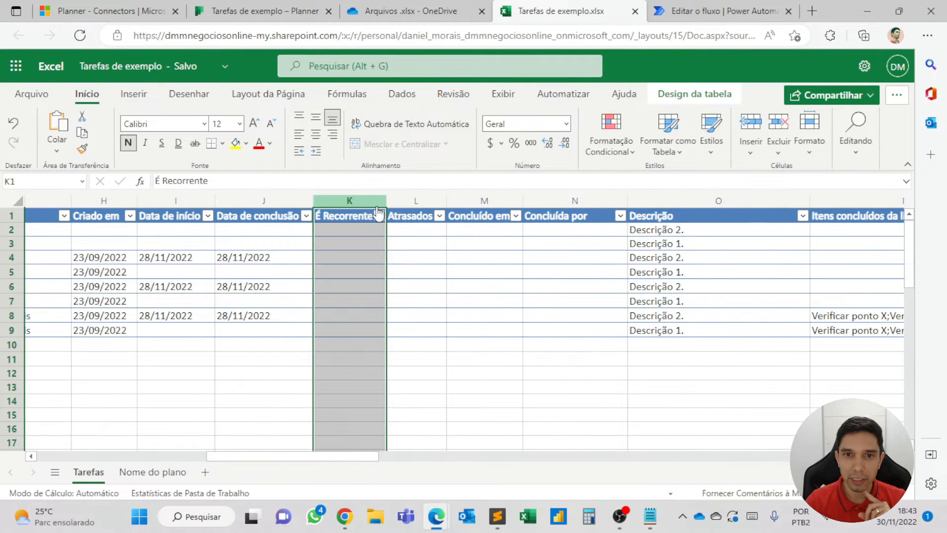
{"action": "left_click", "coordinate": [416, 204]}
{"action": "left_click", "coordinate": [485, 203]}
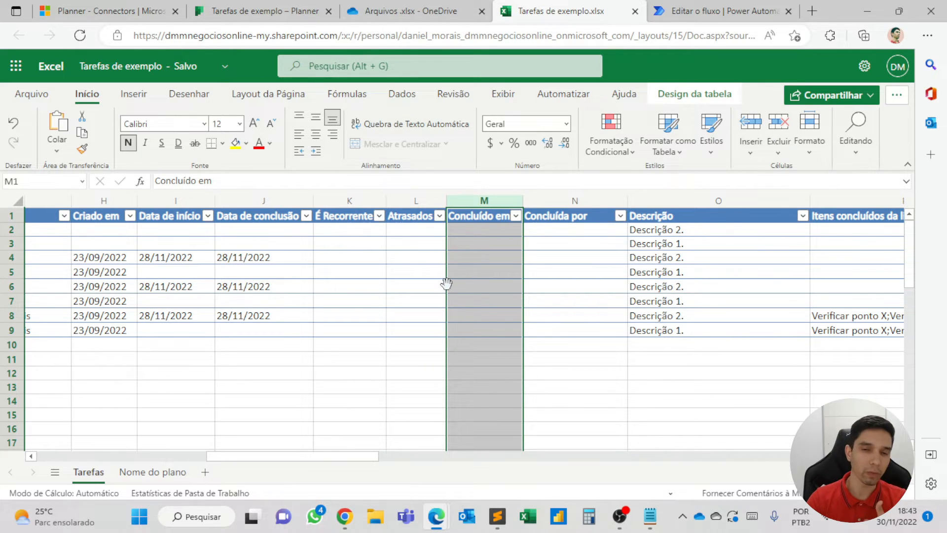
{"action": "left_click", "coordinate": [261, 11]}
{"action": "left_click", "coordinate": [549, 14]}
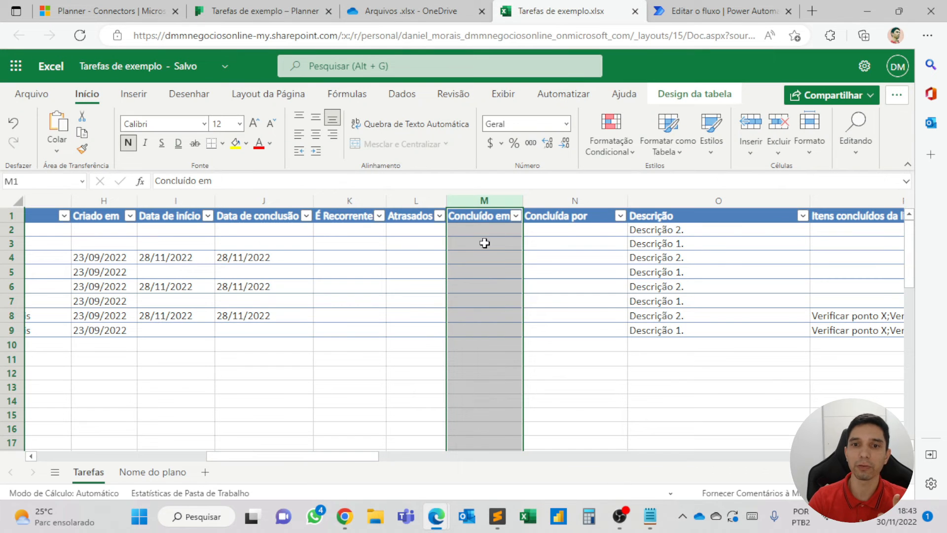
{"action": "left_click_drag", "start_coordinate": [380, 459], "coordinate": [417, 458]}
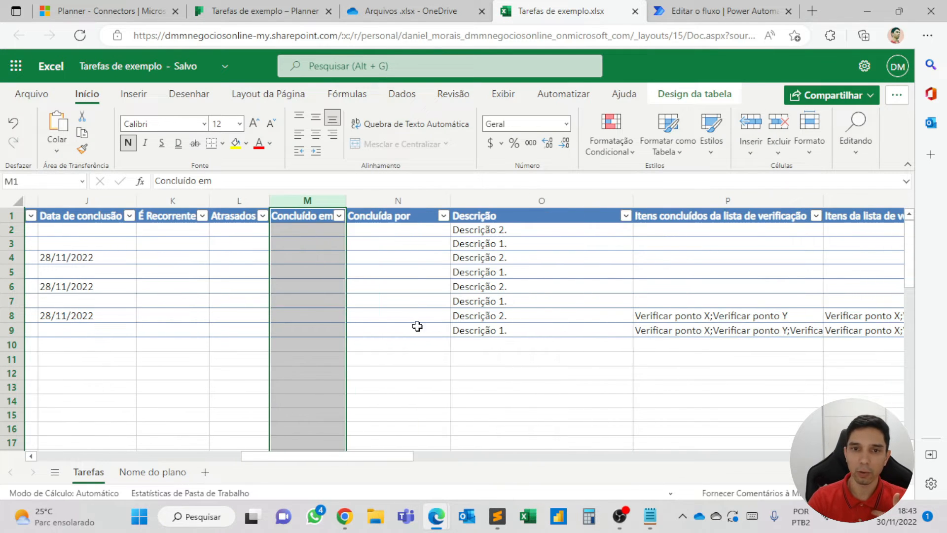
{"action": "left_click_drag", "start_coordinate": [354, 458], "coordinate": [415, 461]}
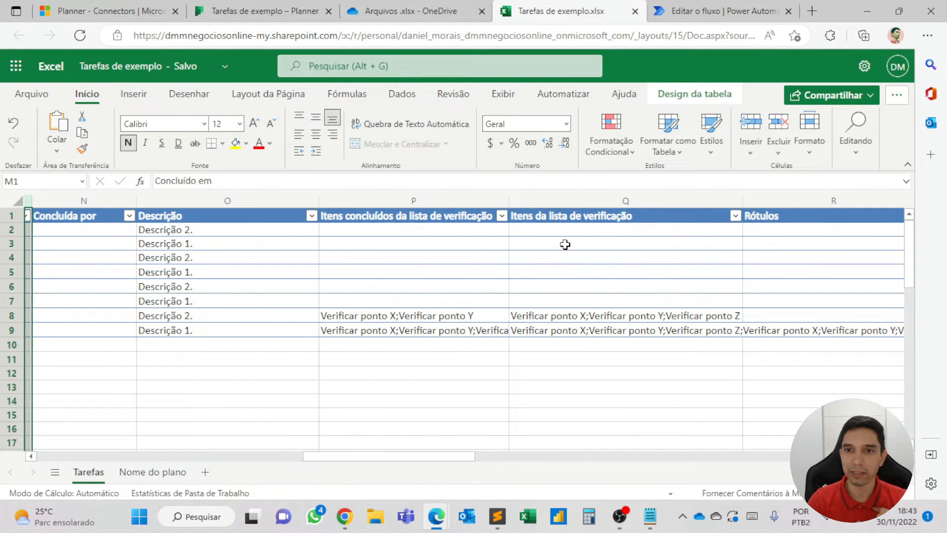
{"action": "left_click_drag", "start_coordinate": [457, 459], "coordinate": [518, 457]}
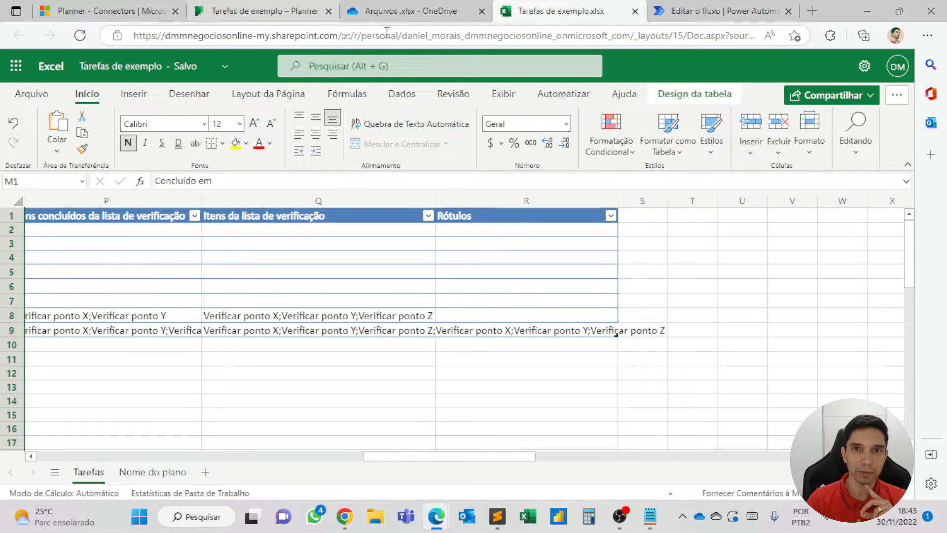
Switch to the Power Automate flow and expand the Adicionar uma linha em uma tabela action nested inside LoopBuckets
{"action": "left_click", "coordinate": [690, 11]}
{"action": "scroll", "coordinate": [459, 246], "scroll_direction": "up", "scroll_amount": 3}
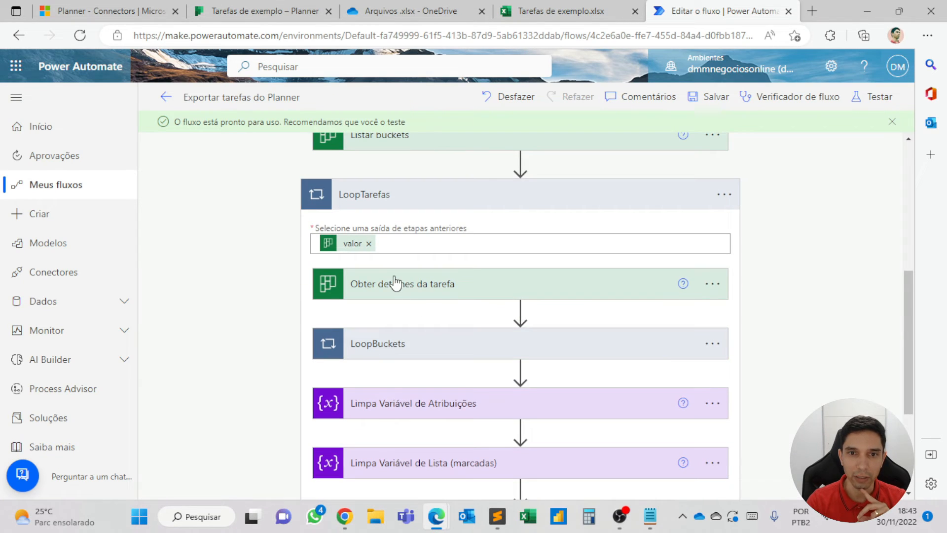
{"action": "scroll", "coordinate": [394, 283], "scroll_direction": "down", "scroll_amount": 3}
{"action": "left_click", "coordinate": [395, 189]}
{"action": "scroll", "coordinate": [387, 241], "scroll_direction": "down", "scroll_amount": 3}
{"action": "scroll", "coordinate": [406, 198], "scroll_direction": "up", "scroll_amount": 2}
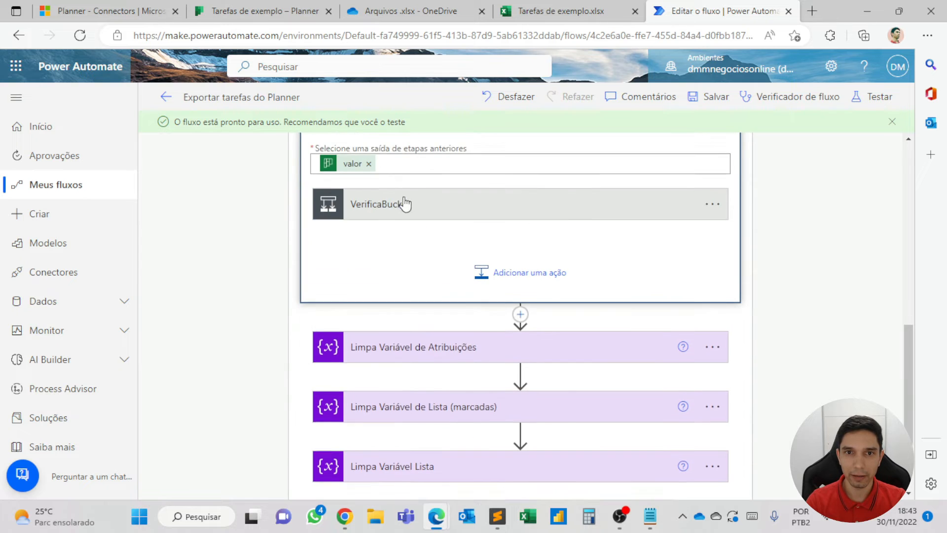
{"action": "left_click", "coordinate": [402, 212]}
{"action": "scroll", "coordinate": [370, 274], "scroll_direction": "down", "scroll_amount": 10}
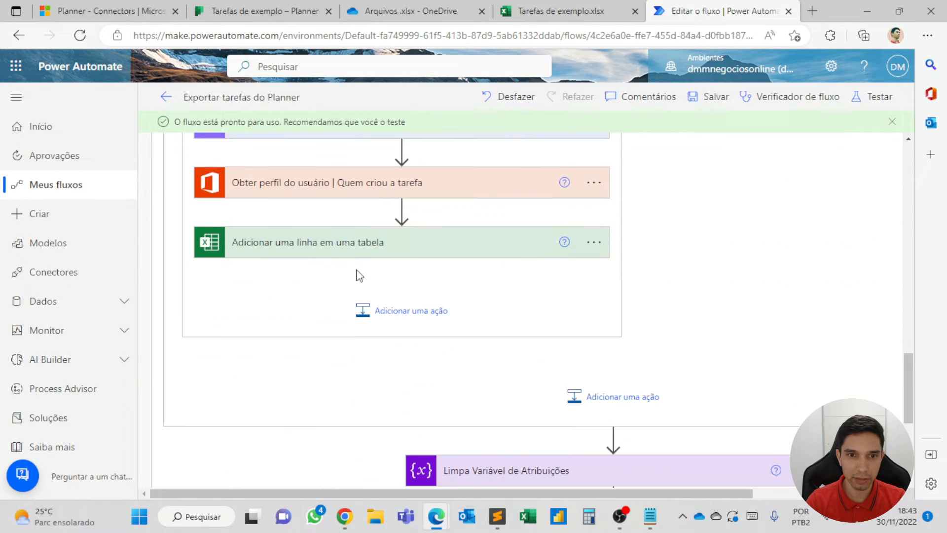
{"action": "left_click", "coordinate": [296, 236]}
{"action": "scroll", "coordinate": [296, 246], "scroll_direction": "down", "scroll_amount": 4}
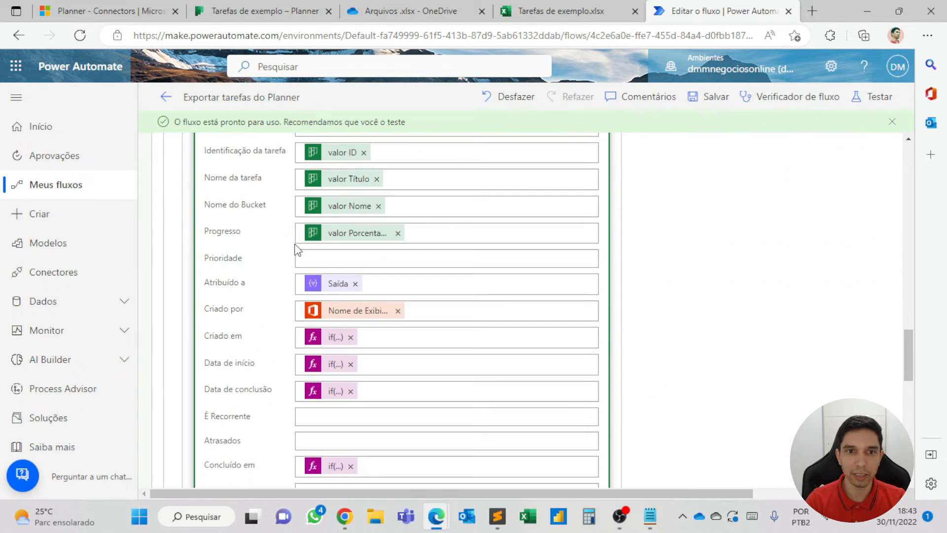
Look through the dynamic content available for the empty Prioridade field of the add-row action
{"action": "scroll", "coordinate": [296, 247], "scroll_direction": "up", "scroll_amount": 3}
{"action": "scroll", "coordinate": [296, 276], "scroll_direction": "down", "scroll_amount": 3}
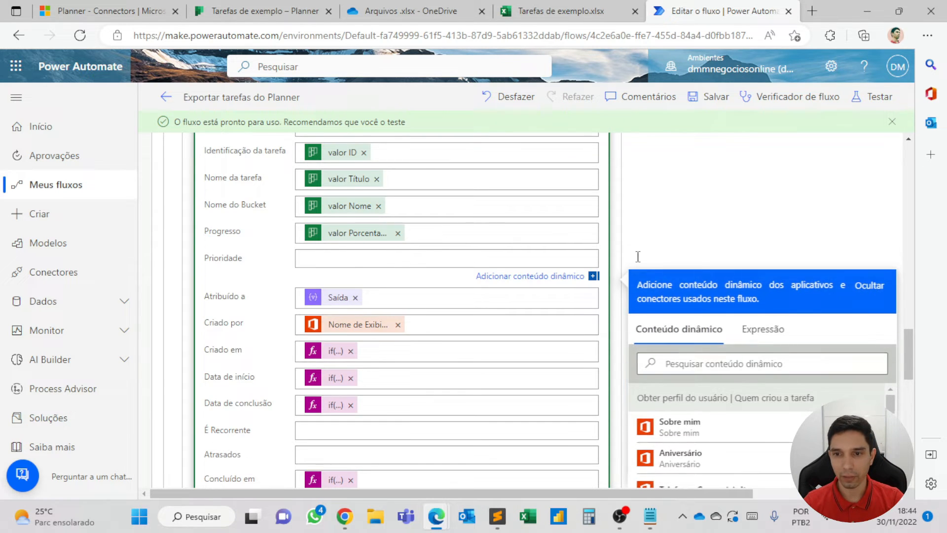
{"action": "scroll", "coordinate": [642, 261], "scroll_direction": "down", "scroll_amount": 4}
{"action": "scroll", "coordinate": [647, 264], "scroll_direction": "up", "scroll_amount": 3}
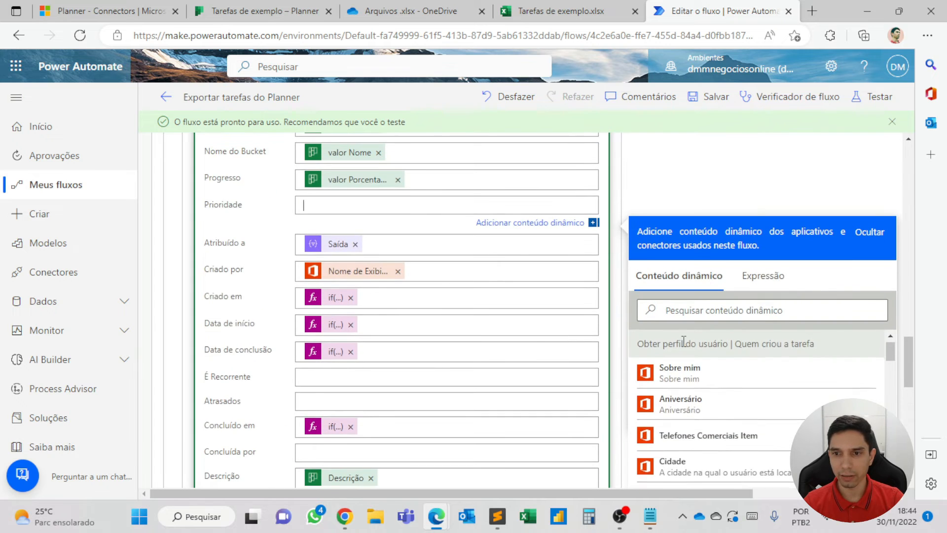
{"action": "scroll", "coordinate": [663, 340], "scroll_direction": "down", "scroll_amount": 3}
{"action": "scroll", "coordinate": [712, 190], "scroll_direction": "down", "scroll_amount": 3}
{"action": "scroll", "coordinate": [736, 275], "scroll_direction": "down", "scroll_amount": 9}
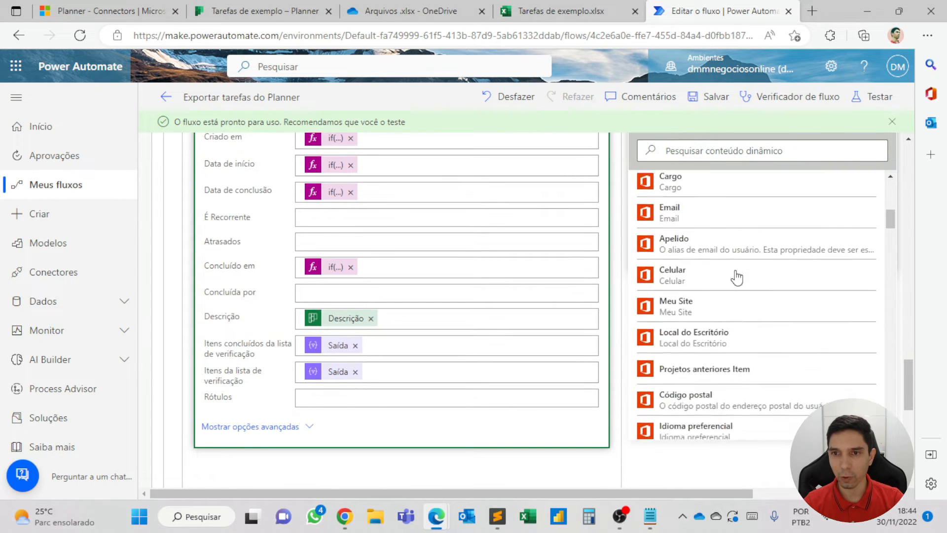
{"action": "scroll", "coordinate": [736, 277], "scroll_direction": "down", "scroll_amount": 3}
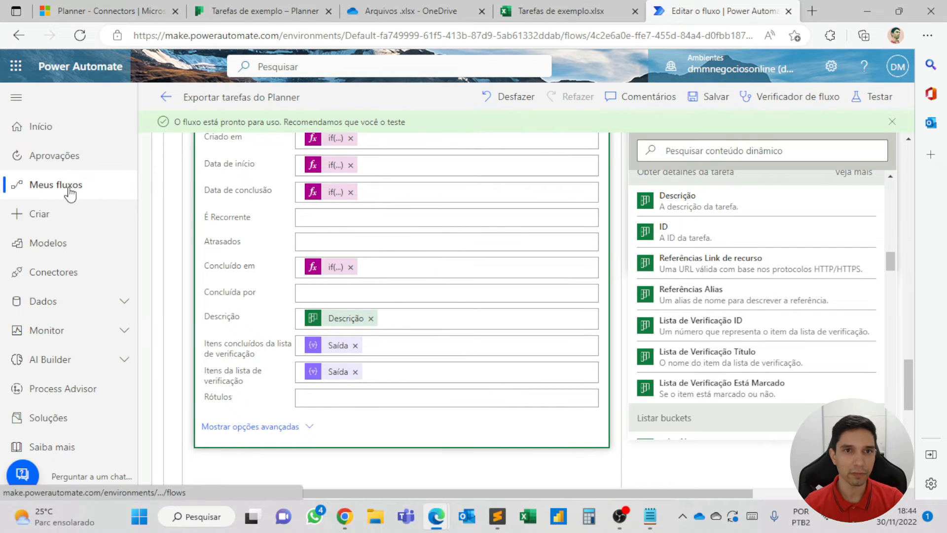
Open the Exportar tarefas do Planner flow from Meus fluxos and show its run from 30/11/2022 18:40:43
{"action": "left_click", "coordinate": [88, 185]}
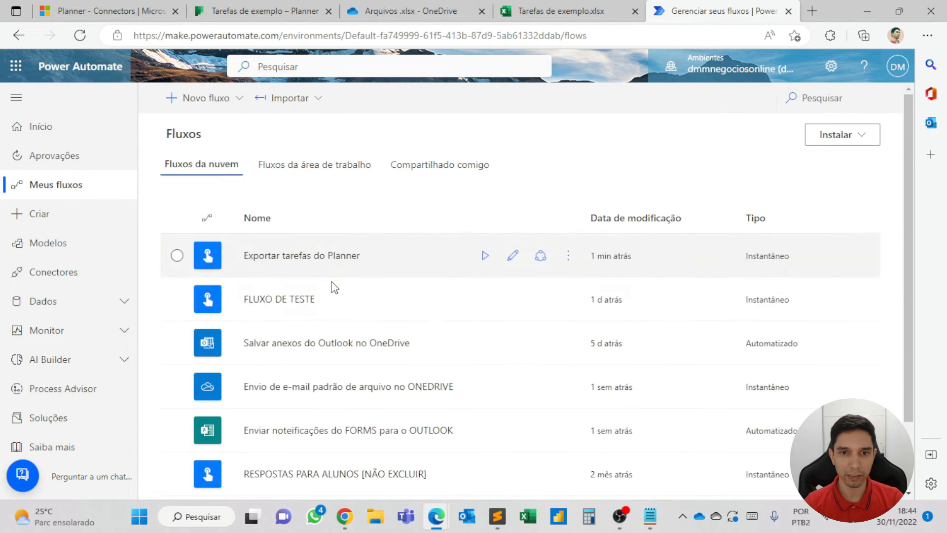
{"action": "left_click", "coordinate": [310, 258]}
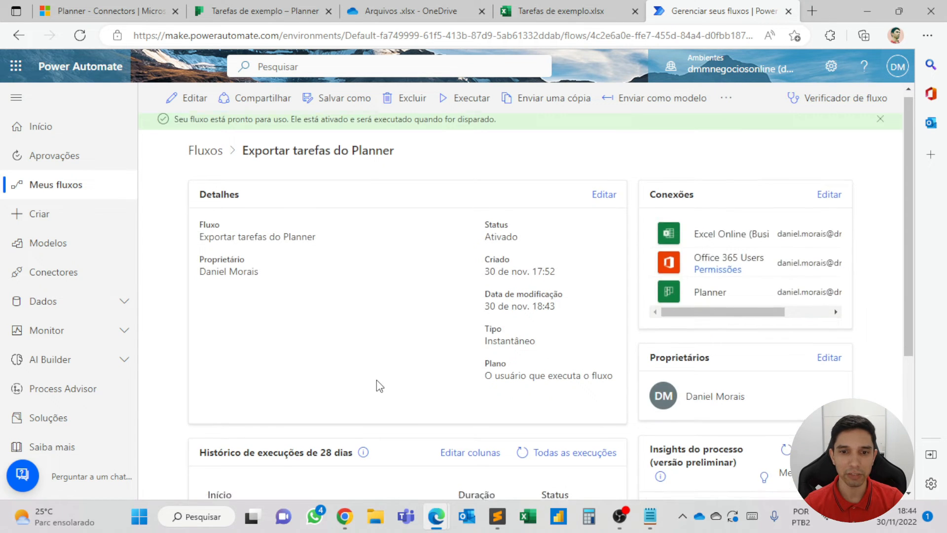
{"action": "scroll", "coordinate": [296, 395], "scroll_direction": "down", "scroll_amount": 2}
{"action": "left_click", "coordinate": [289, 410]}
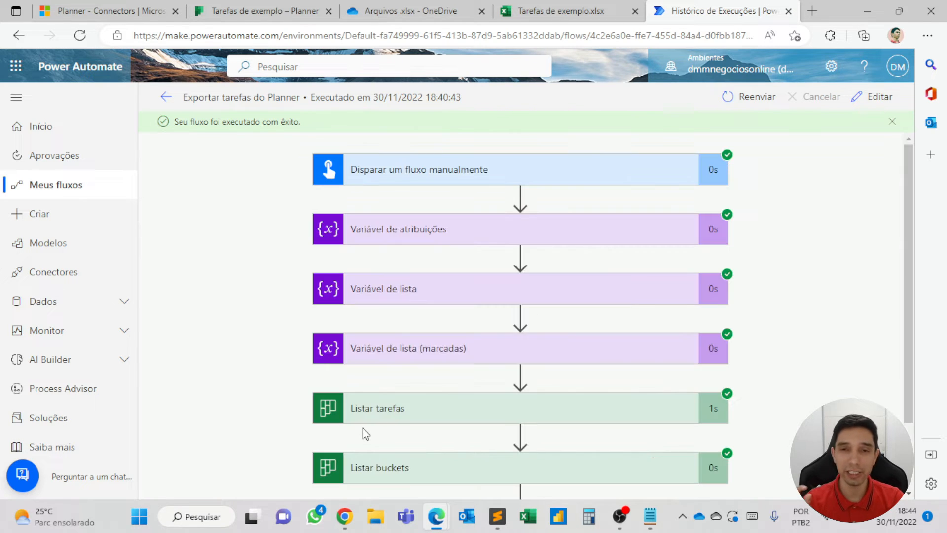
Show the raw outputs of the Listar tarefas action and highlight a task's priority property
{"action": "scroll", "coordinate": [367, 434], "scroll_direction": "down", "scroll_amount": 1}
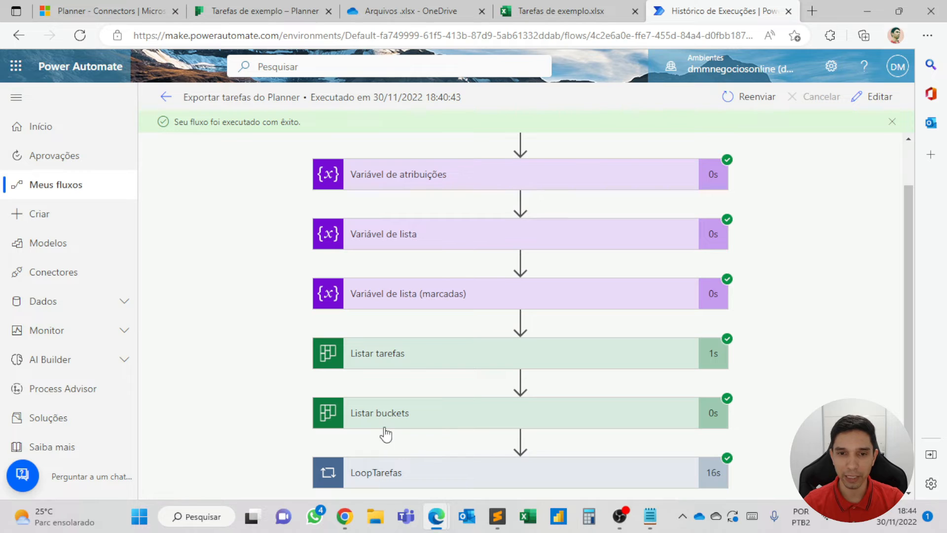
{"action": "left_click", "coordinate": [413, 359]}
{"action": "scroll", "coordinate": [554, 356], "scroll_direction": "down", "scroll_amount": 2}
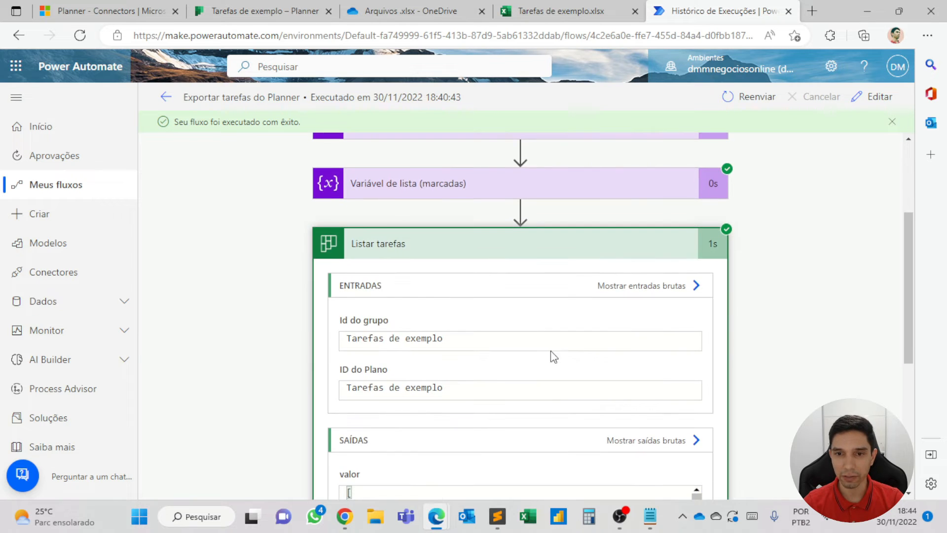
{"action": "scroll", "coordinate": [646, 330], "scroll_direction": "down", "scroll_amount": 3}
{"action": "left_click", "coordinate": [667, 275]}
{"action": "scroll", "coordinate": [667, 275], "scroll_direction": "down", "scroll_amount": 6}
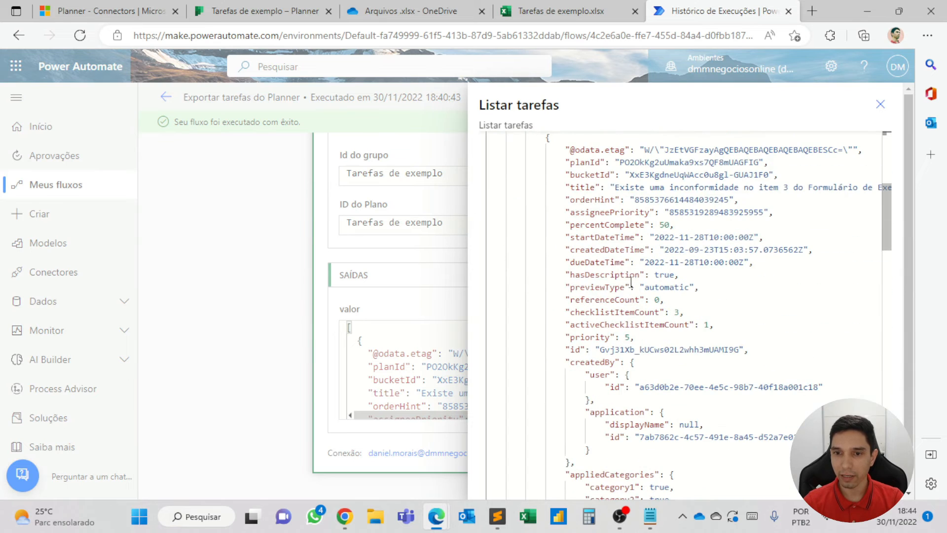
{"action": "left_click_drag", "start_coordinate": [634, 337], "coordinate": [566, 337]}
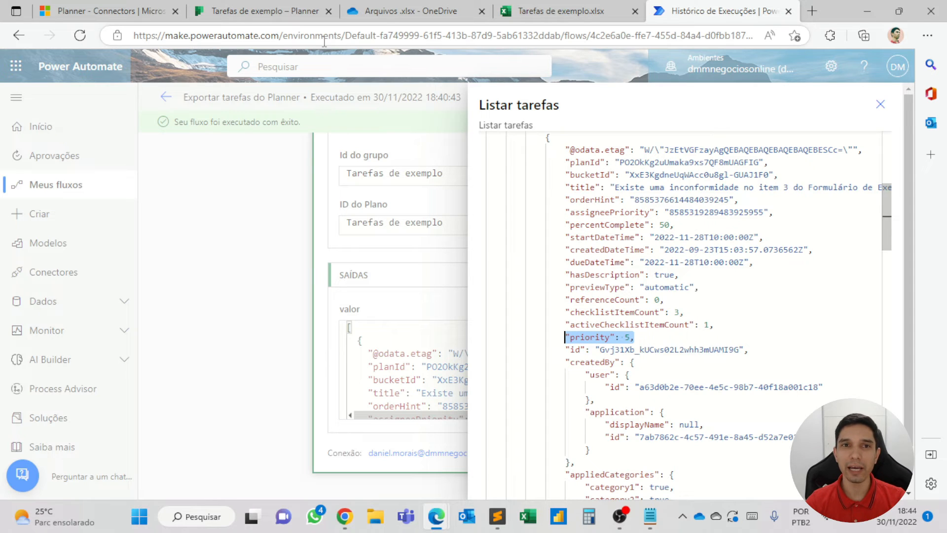
Switch to the Planner plan, open the task with Descrição 2 and display its Prioridade options
{"action": "left_click", "coordinate": [286, 14]}
{"action": "left_click", "coordinate": [327, 211]}
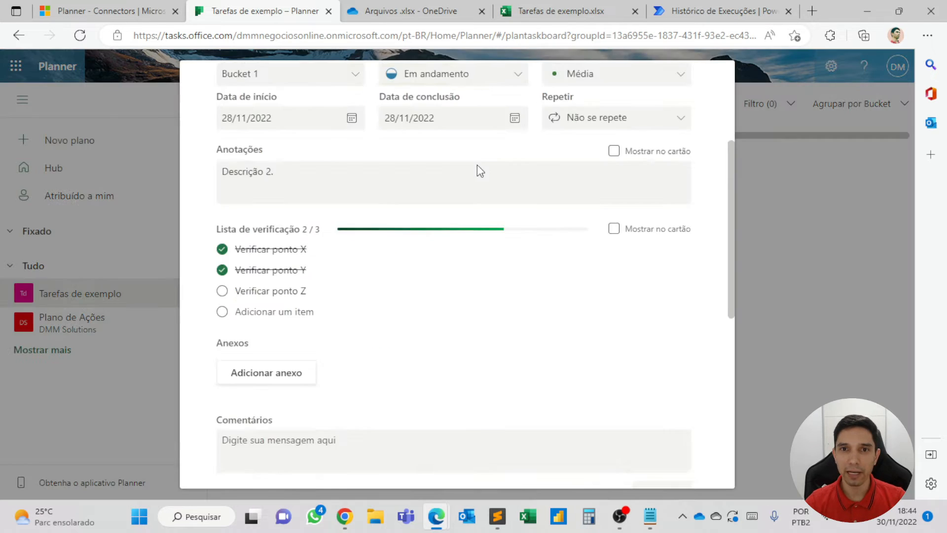
{"action": "scroll", "coordinate": [478, 164], "scroll_direction": "up", "scroll_amount": 3}
{"action": "left_click", "coordinate": [600, 210]}
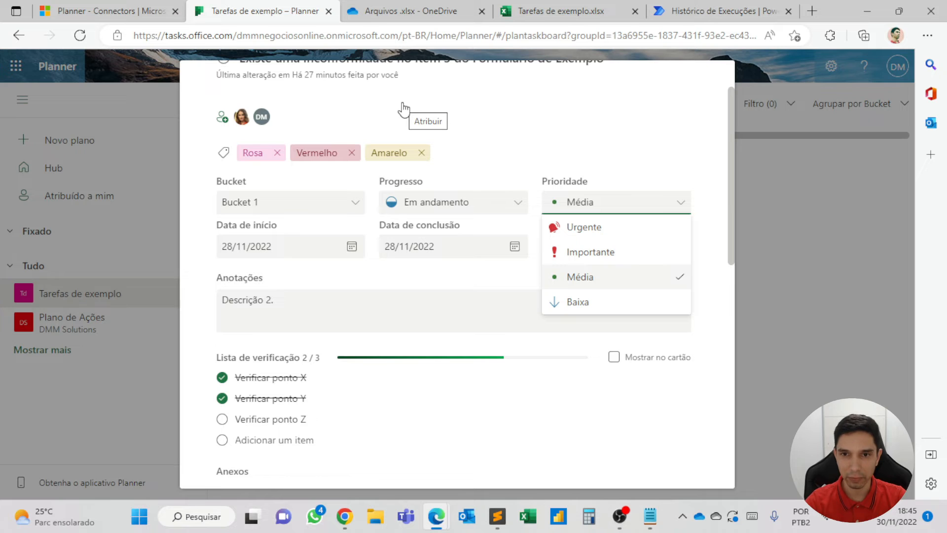
Return to the Listar tarefas raw outputs and copy the property name priority
{"action": "left_click", "coordinate": [671, 14]}
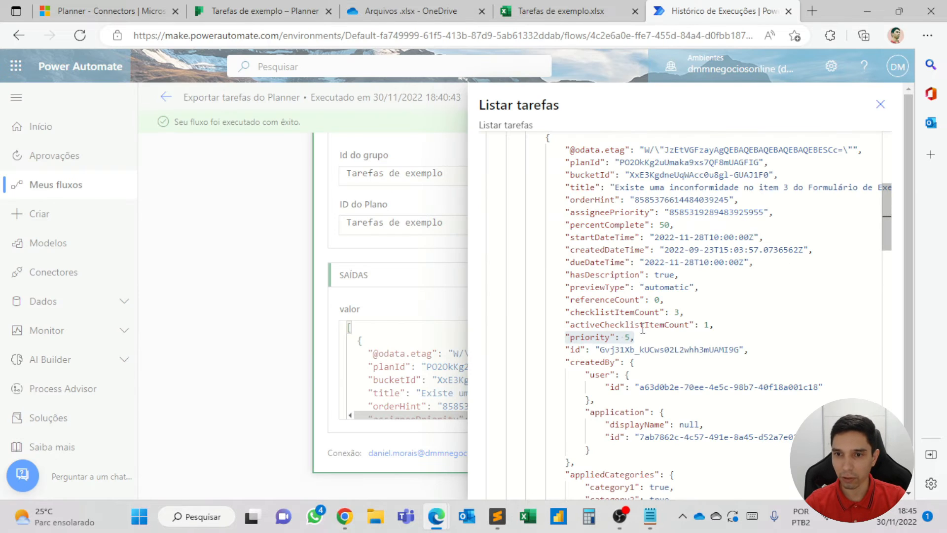
{"action": "scroll", "coordinate": [643, 328], "scroll_direction": "up", "scroll_amount": 1}
{"action": "scroll", "coordinate": [641, 315], "scroll_direction": "down", "scroll_amount": 2}
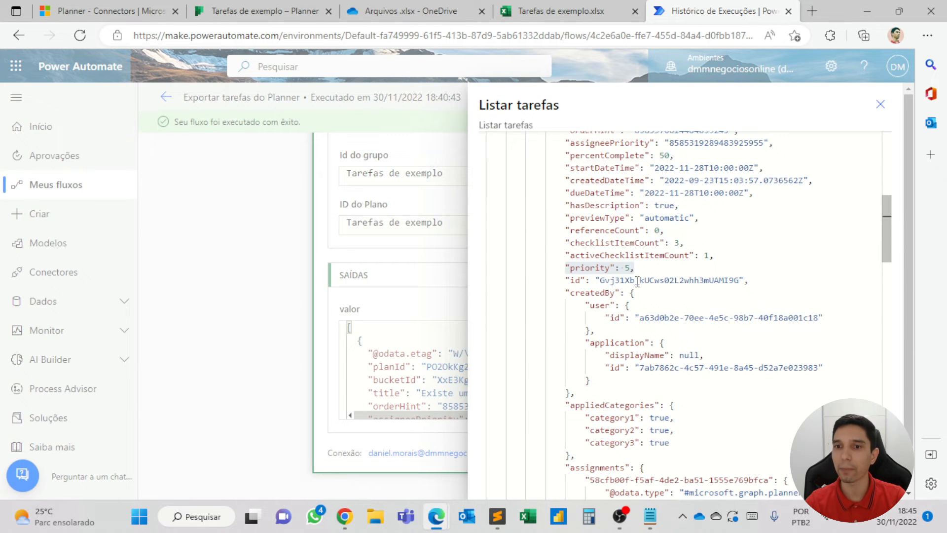
{"action": "double_click", "coordinate": [591, 268]}
{"action": "key", "text": "ctrl+c"}
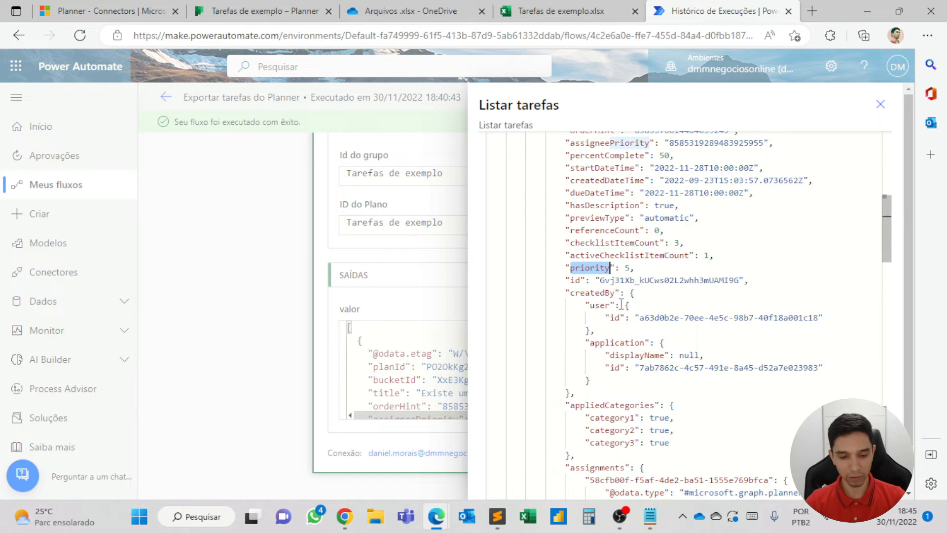
Switch to Notepad, paste priority on its own line below the last expression, and minimize the notes
{"action": "left_click", "coordinate": [650, 516]}
{"action": "left_click", "coordinate": [588, 266]}
{"action": "left_click", "coordinate": [541, 270]}
{"action": "key", "text": "Home"}
{"action": "left_click", "coordinate": [681, 275]}
{"action": "key", "text": "Down"}
{"action": "key", "text": "Down"}
{"action": "key", "text": "ctrl+v"}
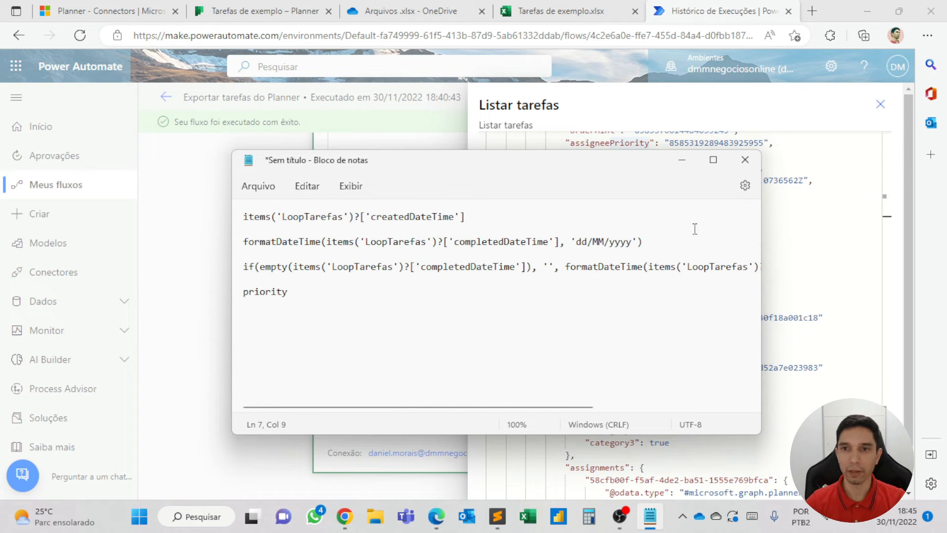
{"action": "left_click", "coordinate": [682, 159]}
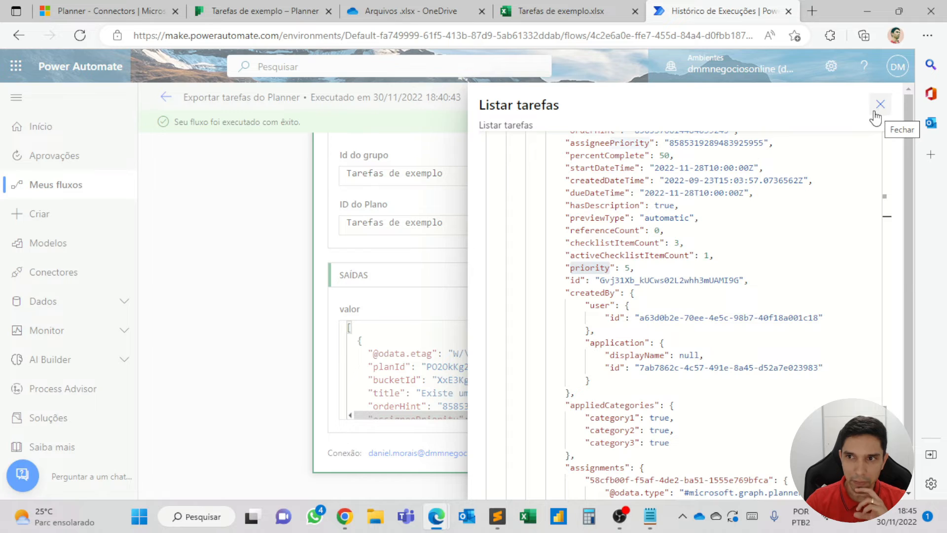
Switch to the Planner connector documentation and examine how the Priority field's numeric values map to priority levels
{"action": "scroll", "coordinate": [687, 204], "scroll_direction": "up", "scroll_amount": 2}
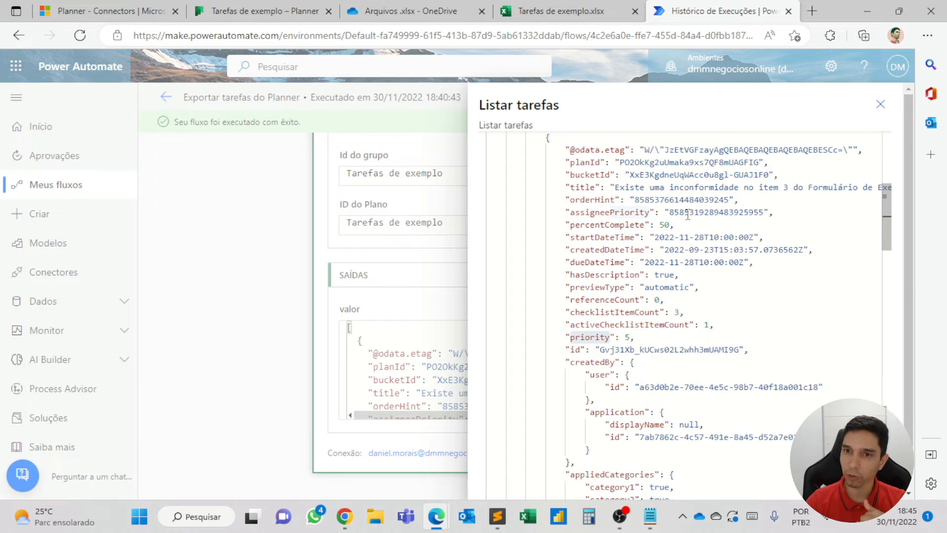
{"action": "scroll", "coordinate": [685, 215], "scroll_direction": "down", "scroll_amount": 3}
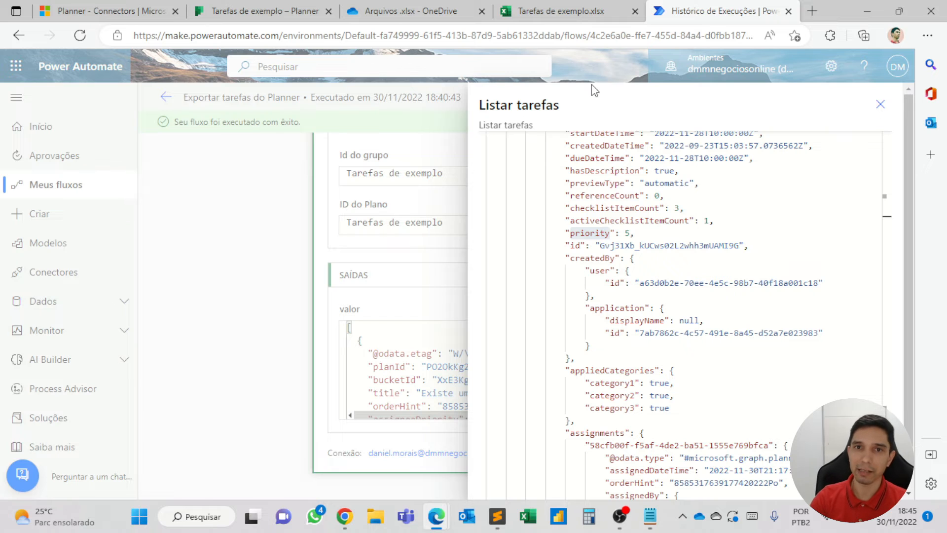
{"action": "left_click", "coordinate": [113, 7]}
{"action": "scroll", "coordinate": [378, 345], "scroll_direction": "up", "scroll_amount": 20}
{"action": "scroll", "coordinate": [375, 347], "scroll_direction": "up", "scroll_amount": 5}
{"action": "scroll", "coordinate": [375, 351], "scroll_direction": "down", "scroll_amount": 4}
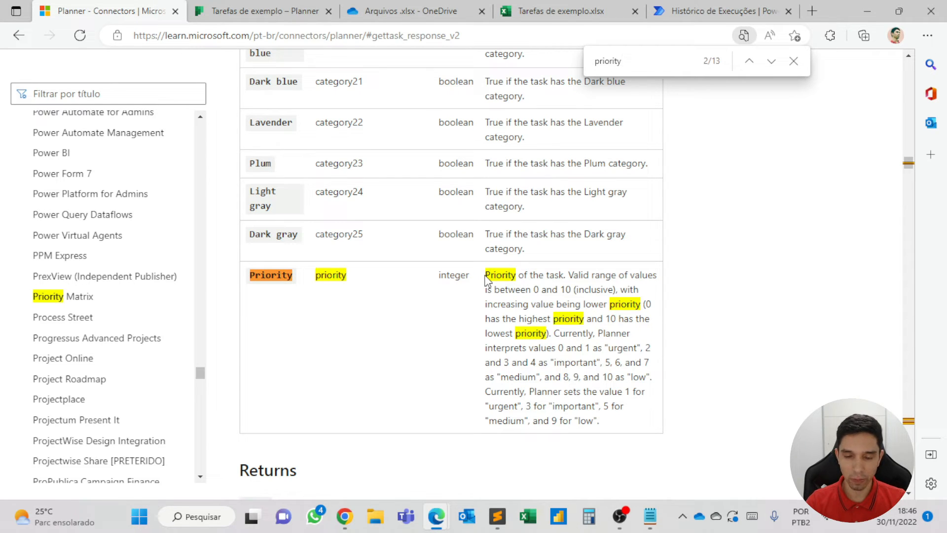
{"action": "left_click_drag", "start_coordinate": [486, 277], "coordinate": [619, 291]}
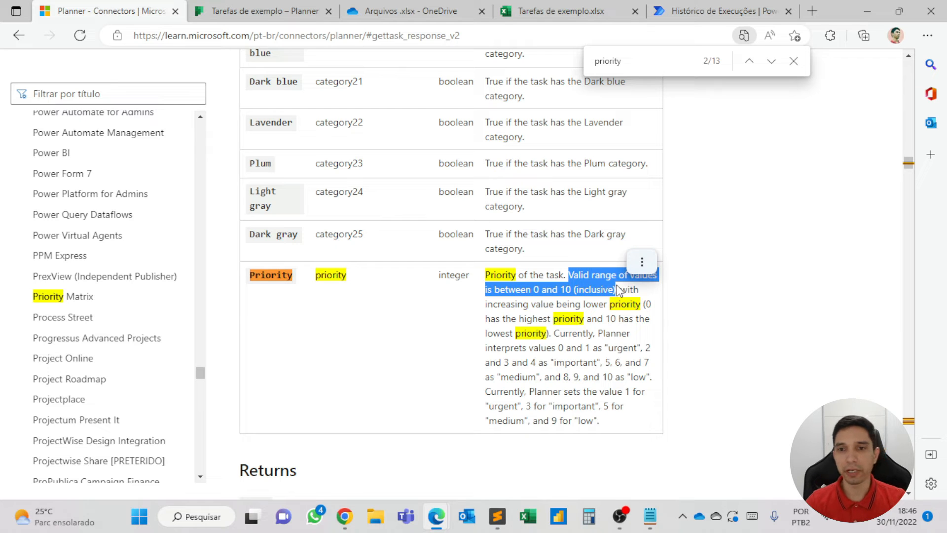
{"action": "left_click", "coordinate": [548, 291]}
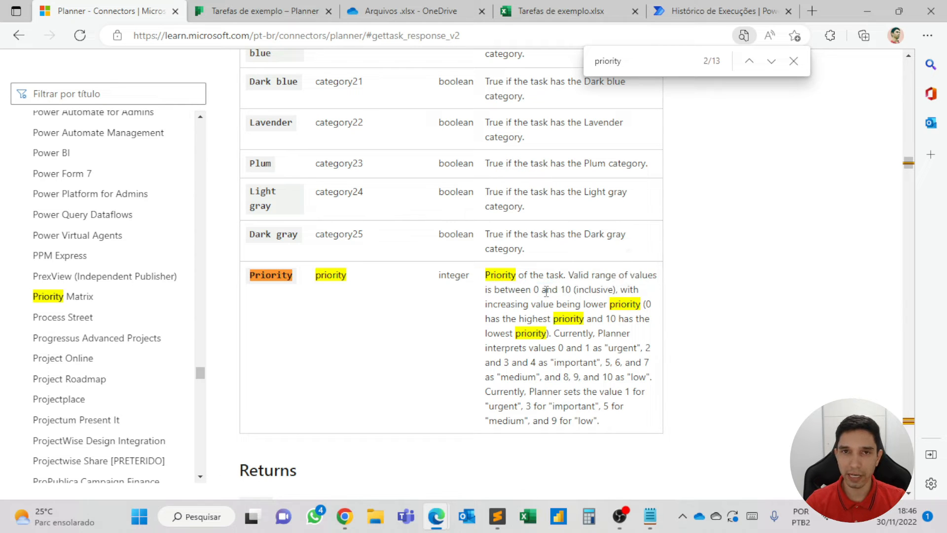
{"action": "scroll", "coordinate": [562, 290], "scroll_direction": "down", "scroll_amount": 1}
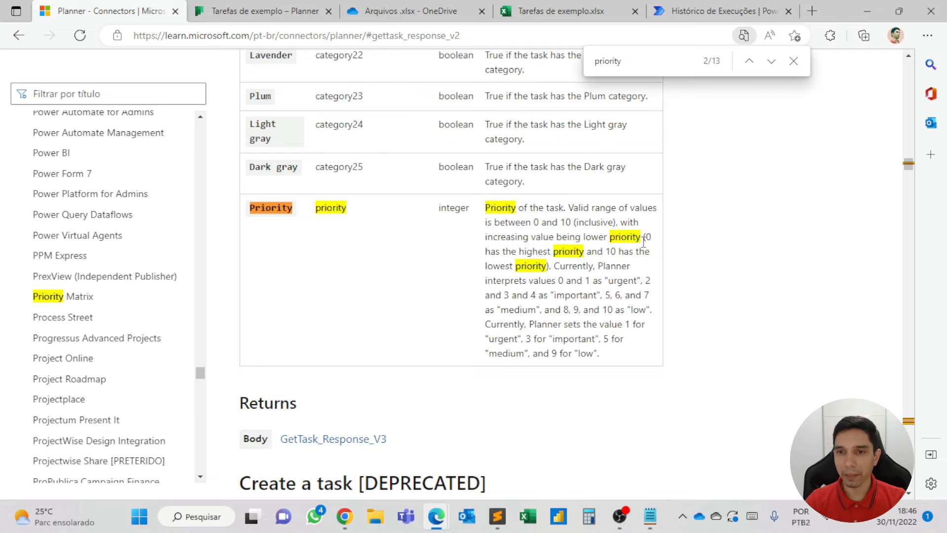
Compare the documented Priority value ranges with the Prioridade options shown in the Planner task
{"action": "left_click_drag", "start_coordinate": [646, 238], "coordinate": [651, 238]}
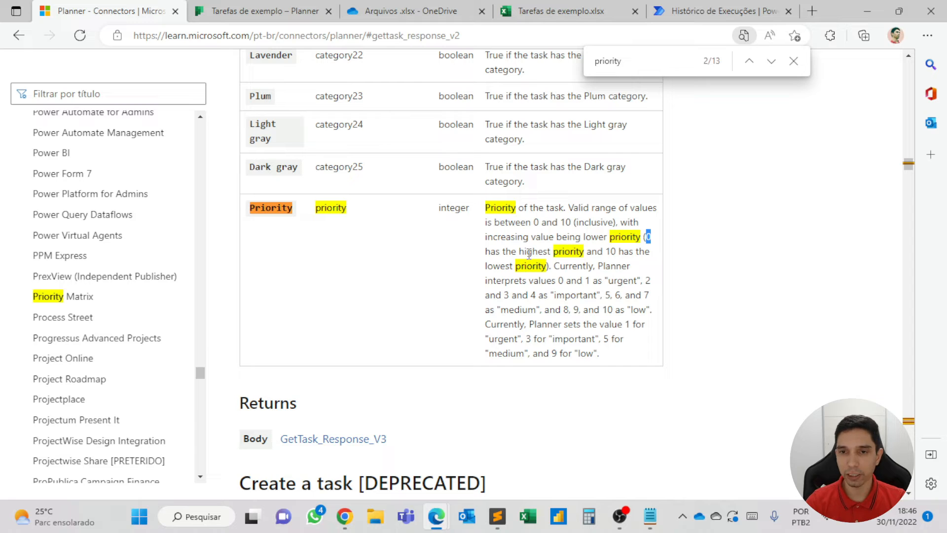
{"action": "left_click_drag", "start_coordinate": [555, 262], "coordinate": [636, 296]}
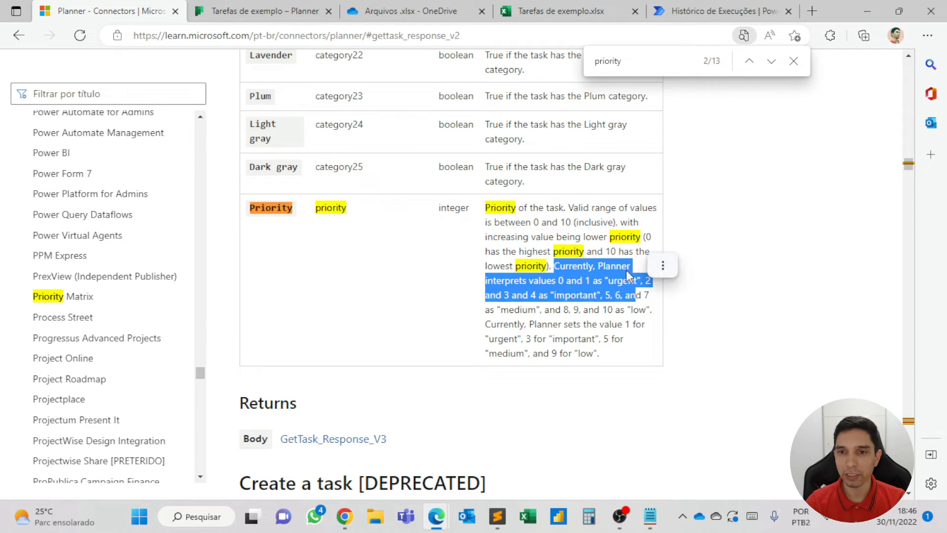
{"action": "left_click", "coordinate": [605, 275]}
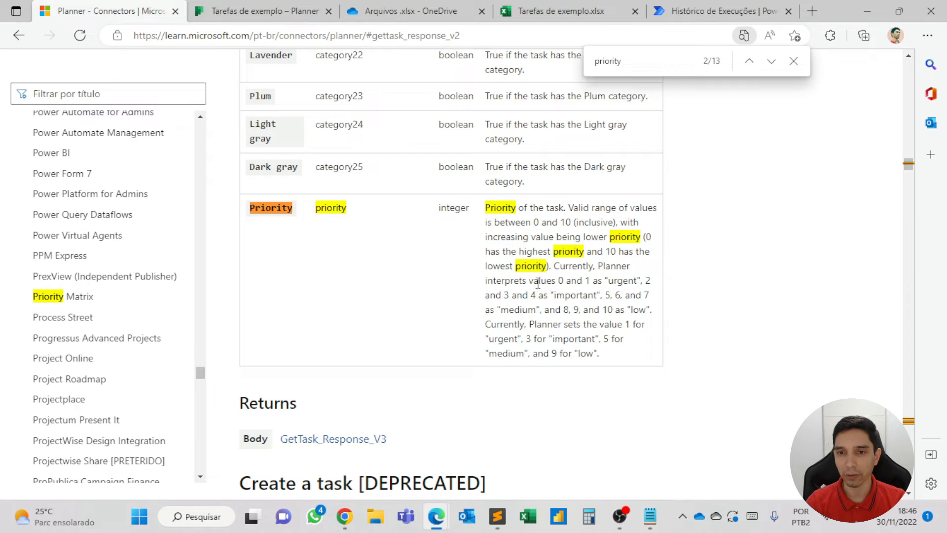
{"action": "left_click_drag", "start_coordinate": [558, 283], "coordinate": [635, 283]}
{"action": "left_click", "coordinate": [586, 283]}
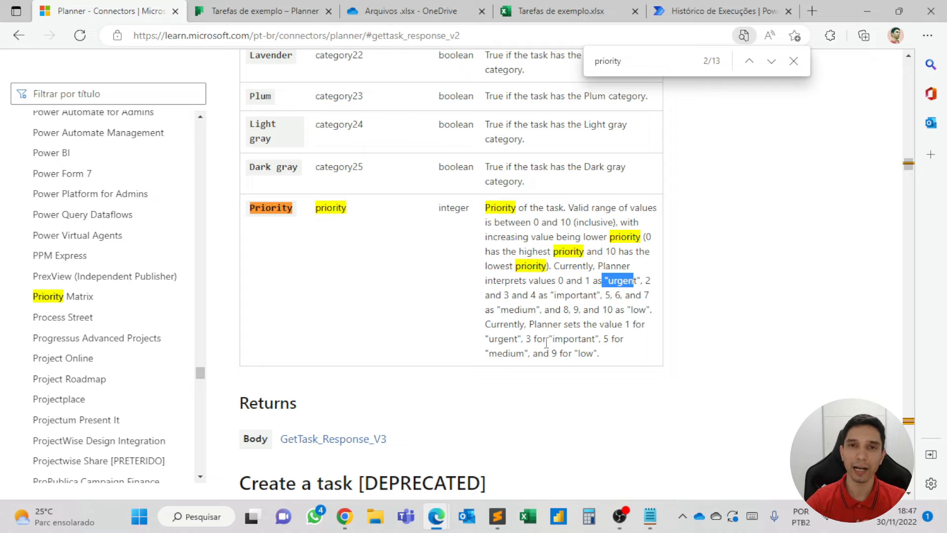
{"action": "left_click", "coordinate": [287, 8]}
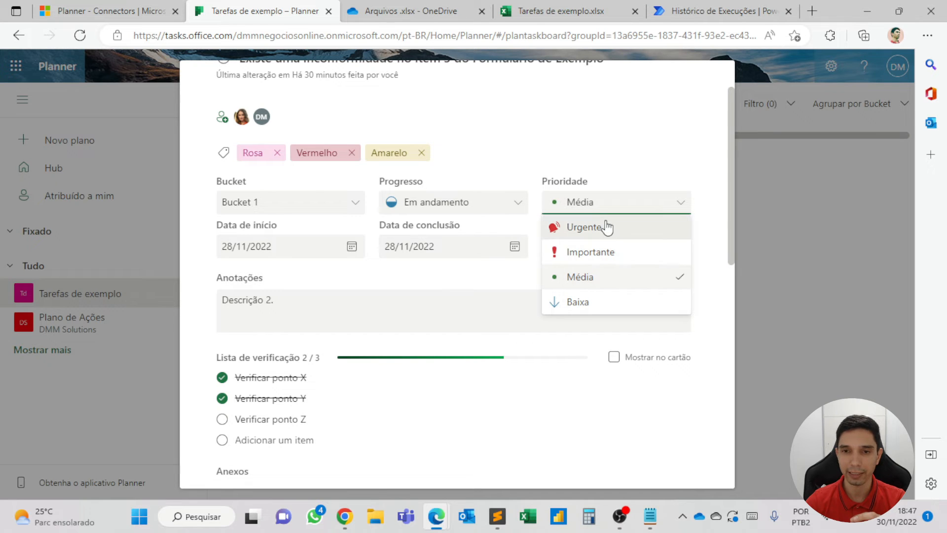
Switch to the Power Automate run history, close the Listar tarefas raw outputs and open the flow for editing
{"action": "mouse_move", "coordinate": [577, 11]}
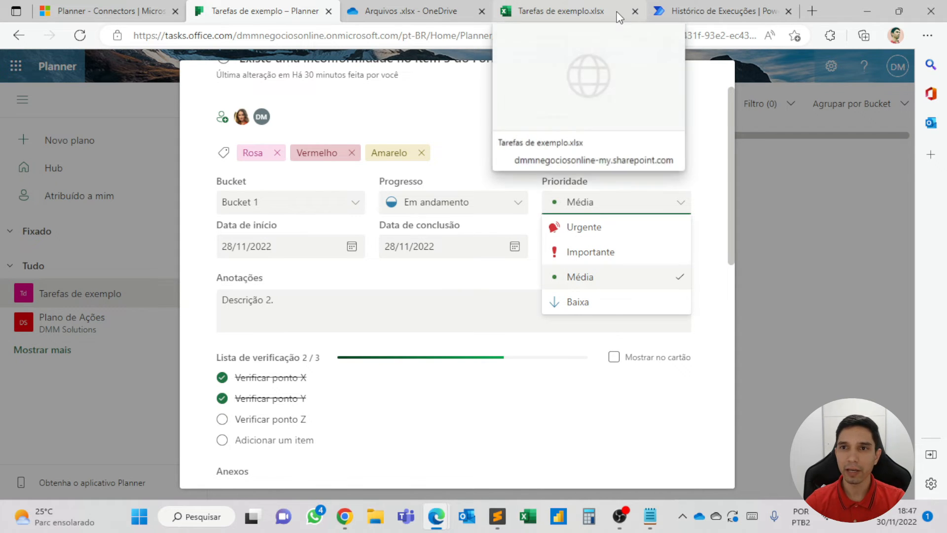
{"action": "left_click", "coordinate": [688, 12]}
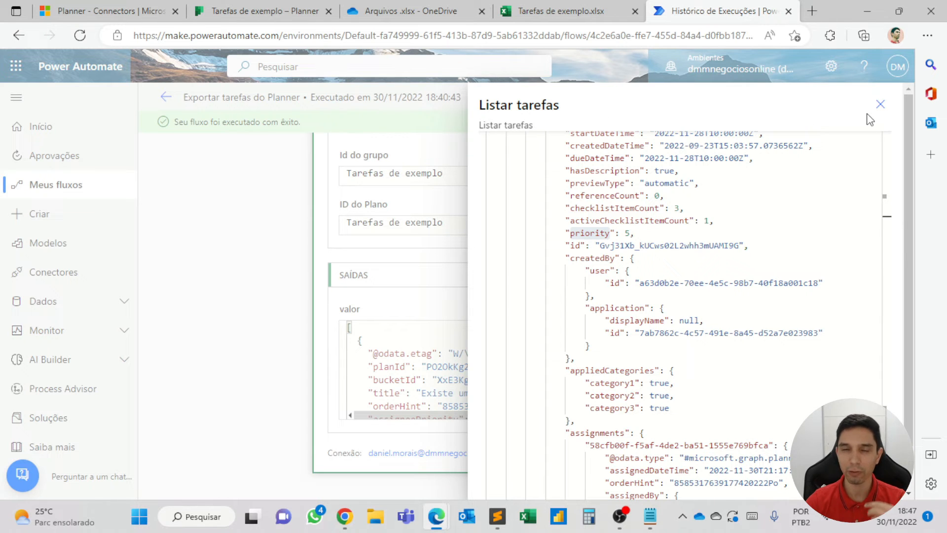
{"action": "left_click", "coordinate": [880, 105]}
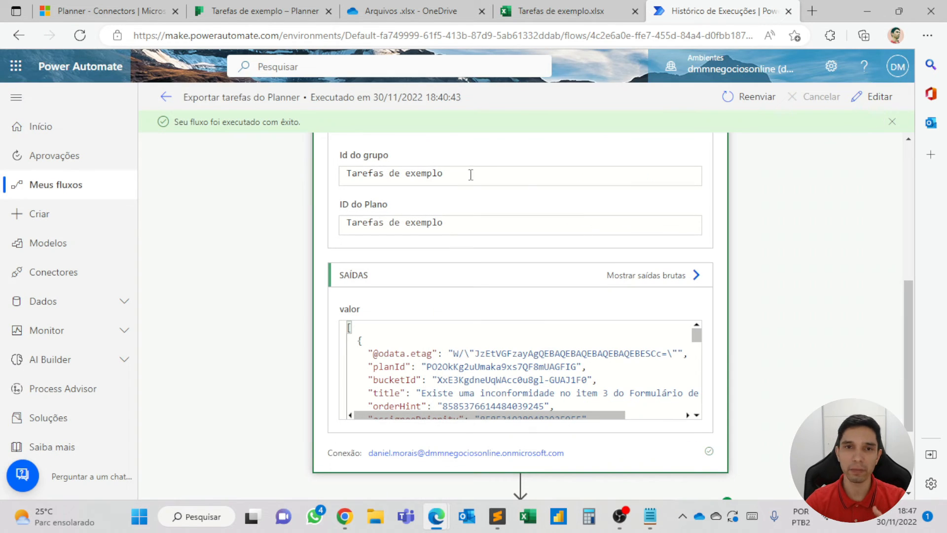
{"action": "left_click", "coordinate": [858, 101]}
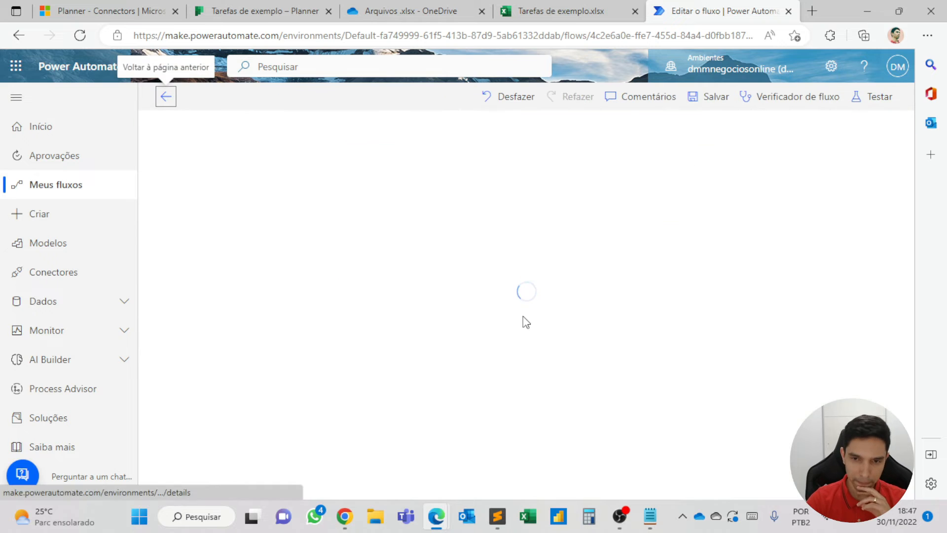
Expand LoopBuckets and VerificaBucket, and open the Adicionar uma linha em uma tabela action inside
{"action": "scroll", "coordinate": [520, 332], "scroll_direction": "down", "scroll_amount": 2}
{"action": "scroll", "coordinate": [371, 303], "scroll_direction": "down", "scroll_amount": 6}
{"action": "scroll", "coordinate": [398, 275], "scroll_direction": "up", "scroll_amount": 1}
{"action": "left_click", "coordinate": [389, 220]}
{"action": "scroll", "coordinate": [388, 238], "scroll_direction": "down", "scroll_amount": 1}
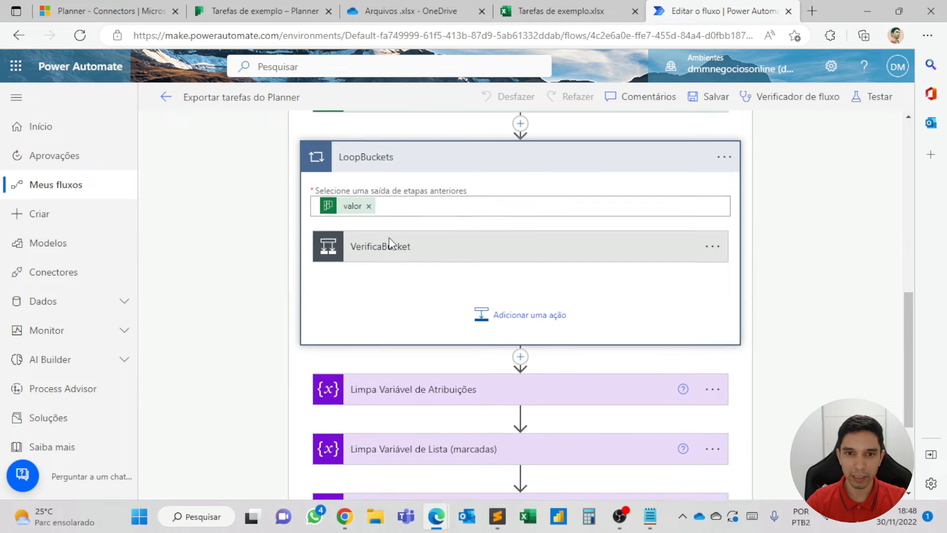
{"action": "left_click", "coordinate": [388, 243]}
{"action": "scroll", "coordinate": [390, 246], "scroll_direction": "down", "scroll_amount": 6}
{"action": "scroll", "coordinate": [290, 296], "scroll_direction": "down", "scroll_amount": 3}
{"action": "left_click", "coordinate": [290, 296]}
{"action": "scroll", "coordinate": [290, 299], "scroll_direction": "down", "scroll_amount": 3}
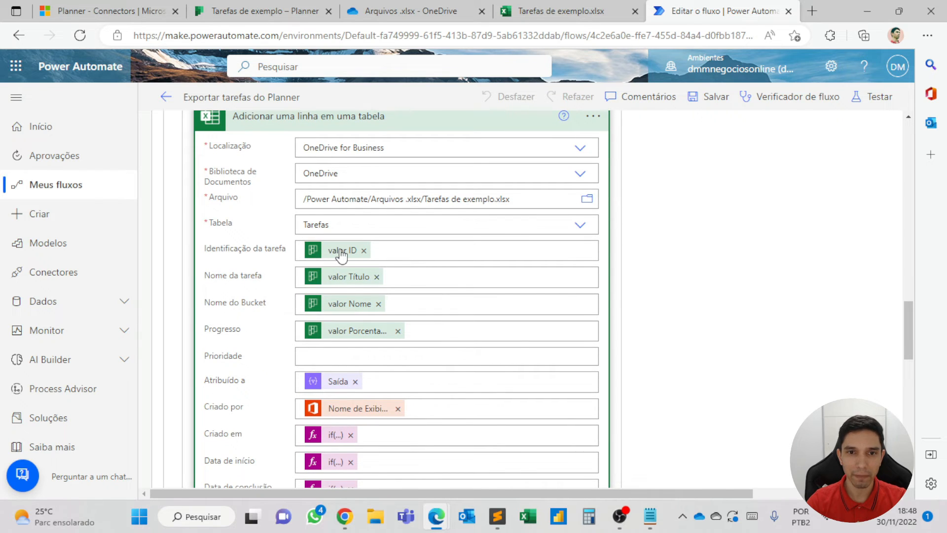
Copy the valor ID token from Identificação da tarefa into a new Notepad line, trimmed to items('LoopTarefas')?['id']
{"action": "mouse_move", "coordinate": [337, 259]}
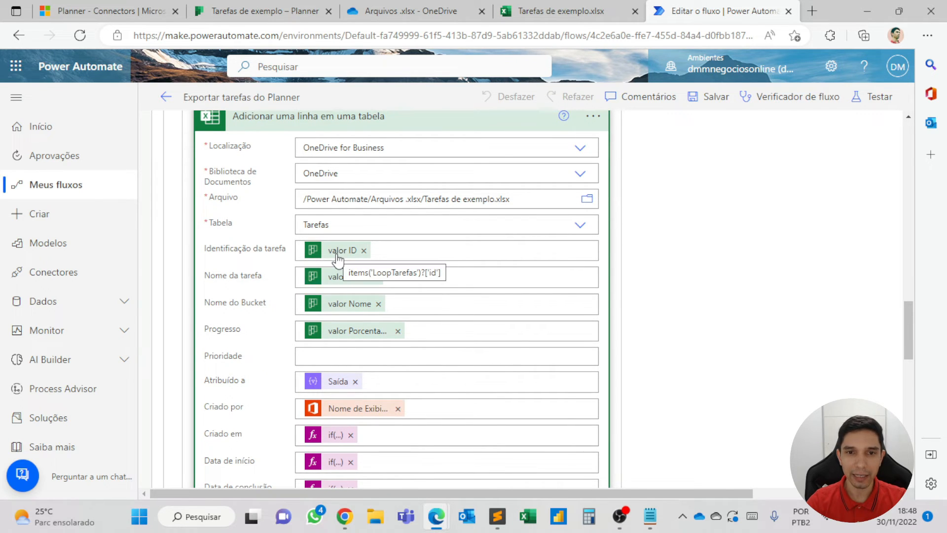
{"action": "left_click", "coordinate": [337, 258]}
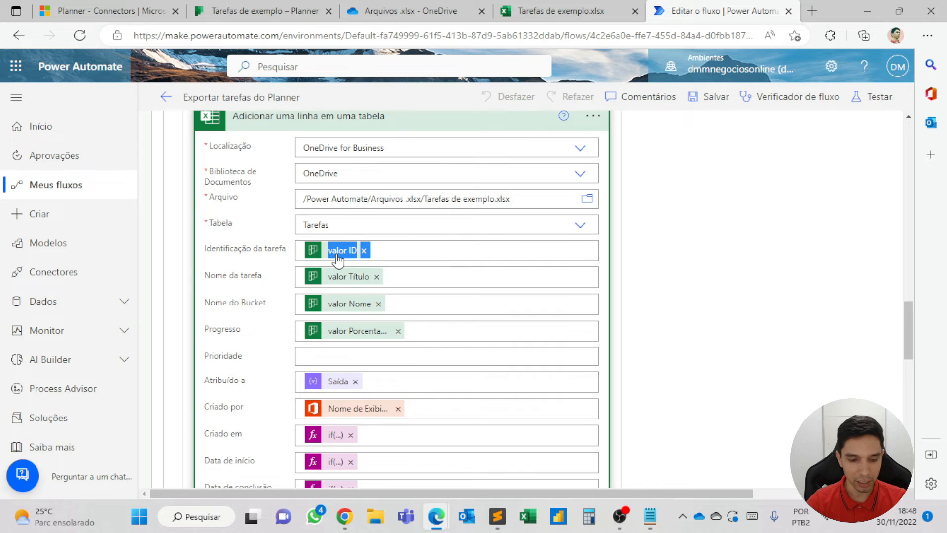
{"action": "left_click", "coordinate": [650, 517]}
{"action": "key", "text": "Return"}
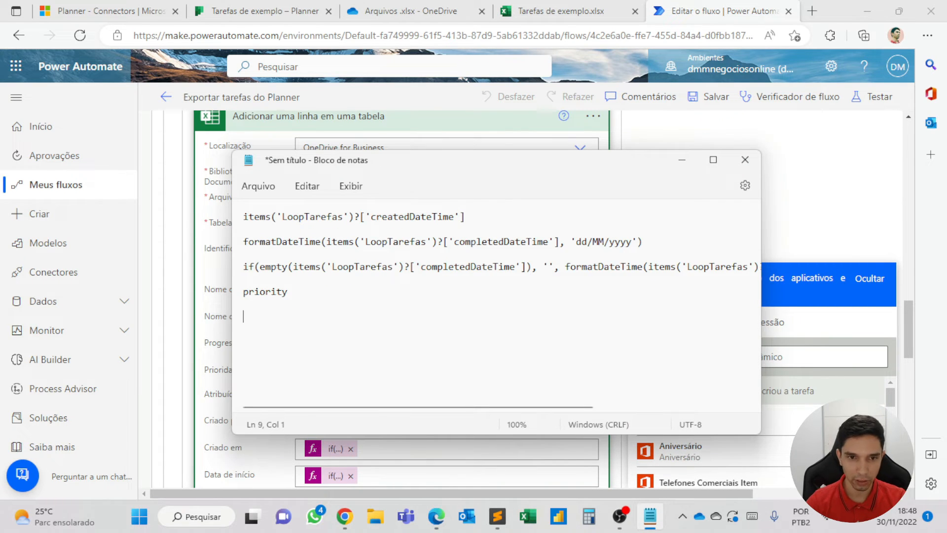
{"action": "type", "text": "@{items('LoopTarefas')?['id']"}
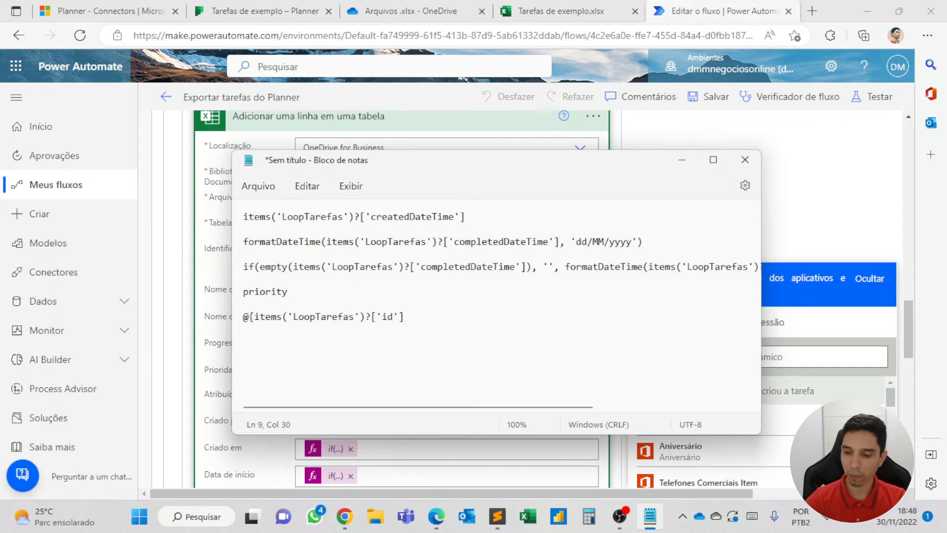
{"action": "key", "text": "Home"}
{"action": "key", "text": "Delete"}
{"action": "key", "text": "Delete"}
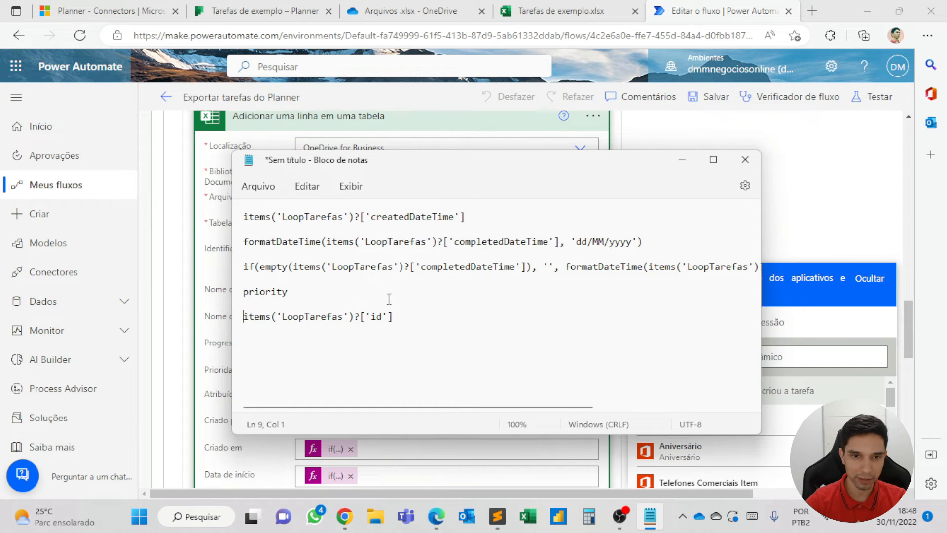
Replace id with priority in the last Notepad expression and copy the resulting items('LoopTarefas')?['priority']
{"action": "key", "text": "BackSpace"}
{"action": "key", "text": "BackSpace"}
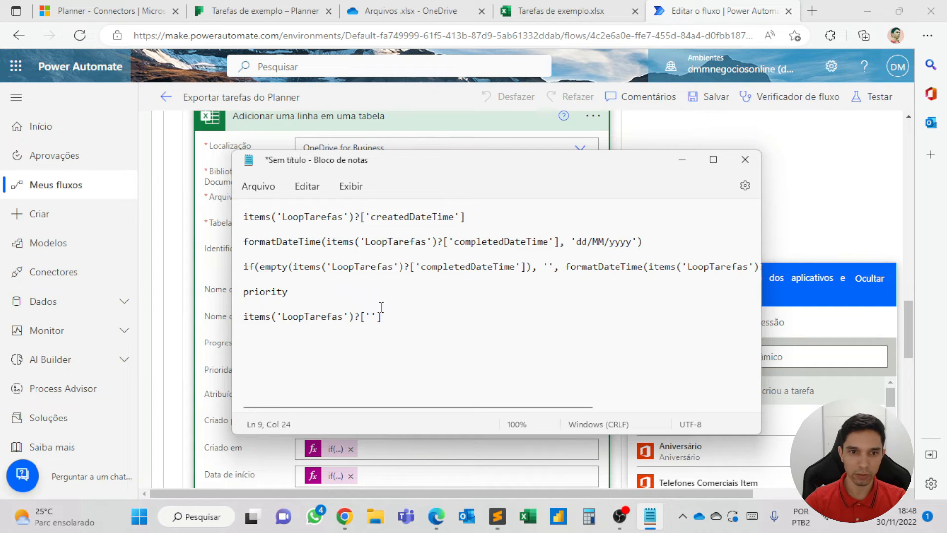
{"action": "double_click", "coordinate": [261, 293]}
{"action": "key", "text": "ctrl+c"}
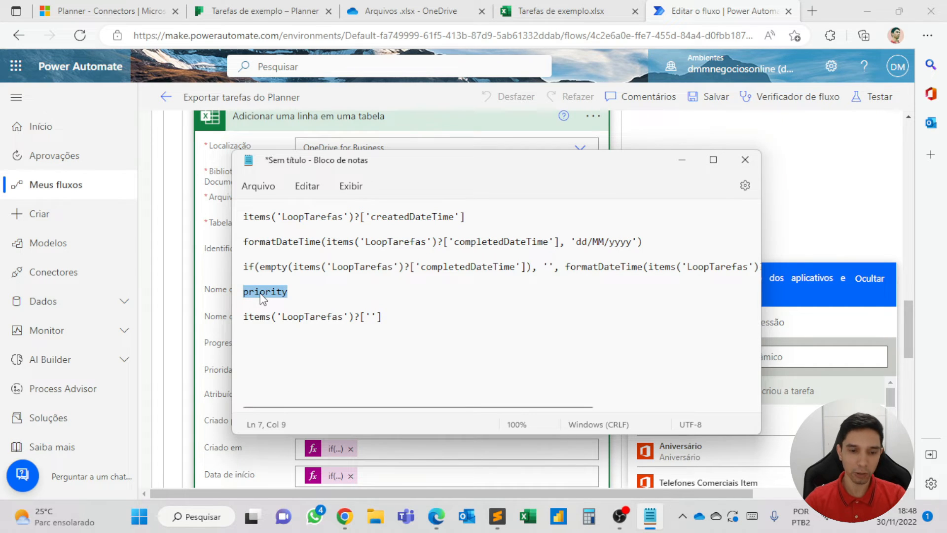
{"action": "left_click", "coordinate": [371, 316]}
{"action": "key", "text": "ctrl+v"}
{"action": "key", "text": "Home"}
{"action": "key", "text": "shift+End"}
{"action": "key", "text": "ctrl+c"}
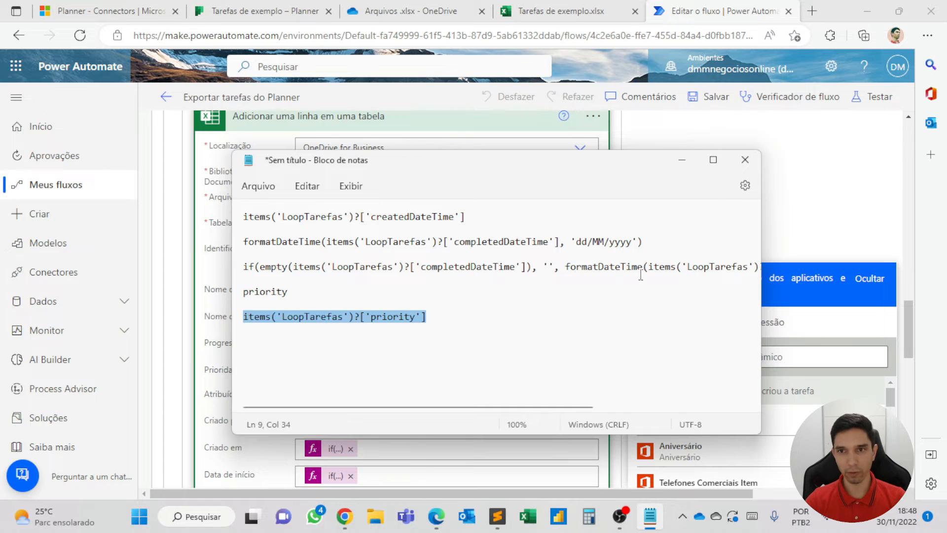
Minimize Notepad and set the Prioridade field to the expression items('LoopTarefas')?['priority']
{"action": "left_click", "coordinate": [682, 160]}
{"action": "scroll", "coordinate": [334, 397], "scroll_direction": "down", "scroll_amount": 2}
{"action": "scroll", "coordinate": [334, 397], "scroll_direction": "down", "scroll_amount": 3}
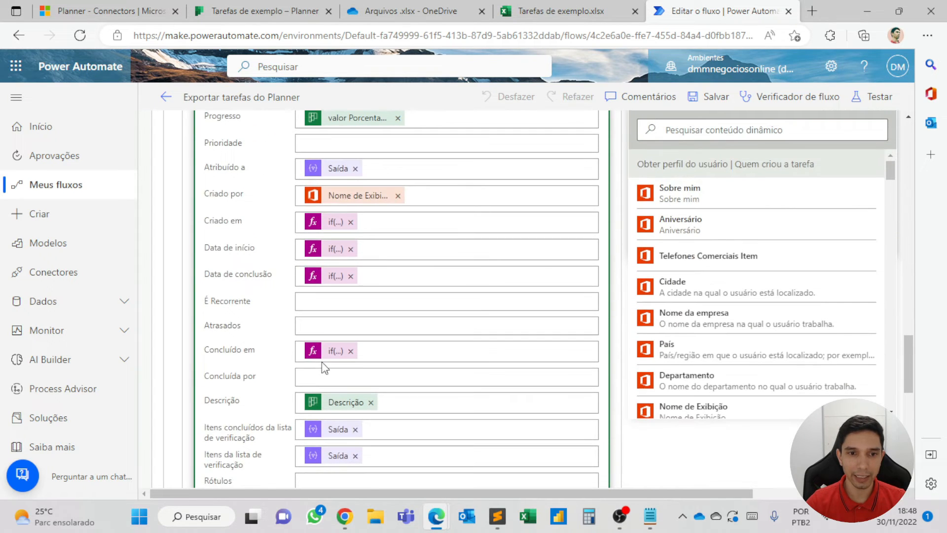
{"action": "scroll", "coordinate": [339, 200], "scroll_direction": "up", "scroll_amount": 1}
{"action": "left_click", "coordinate": [339, 201]}
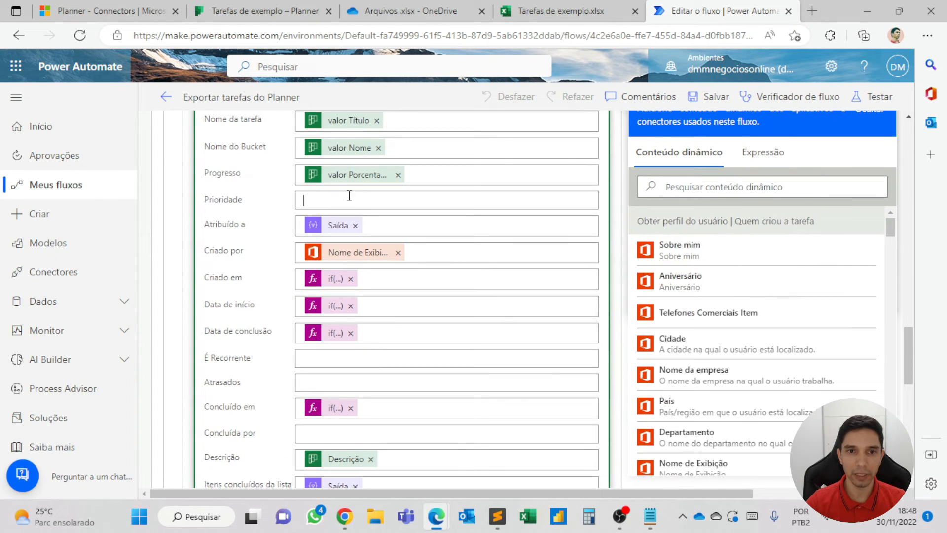
{"action": "left_click", "coordinate": [777, 215]}
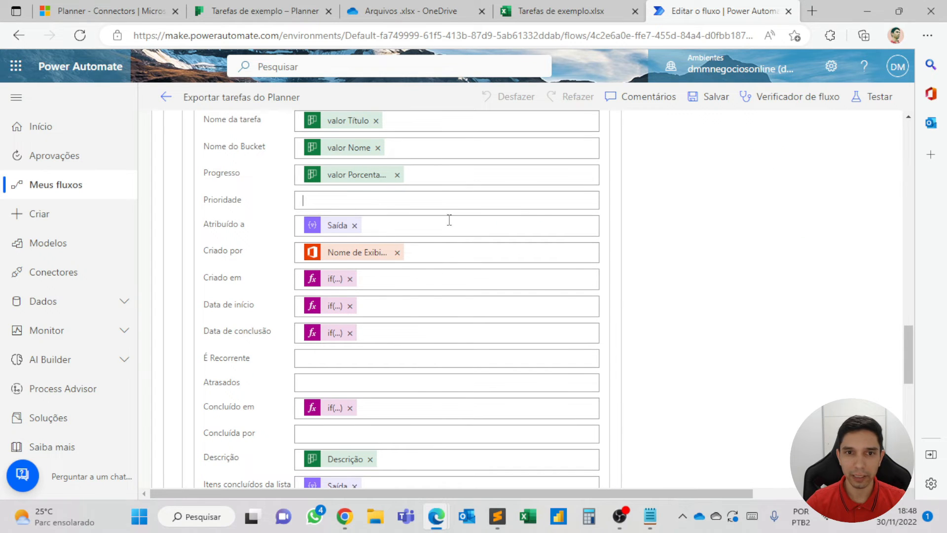
{"action": "left_click", "coordinate": [747, 283]}
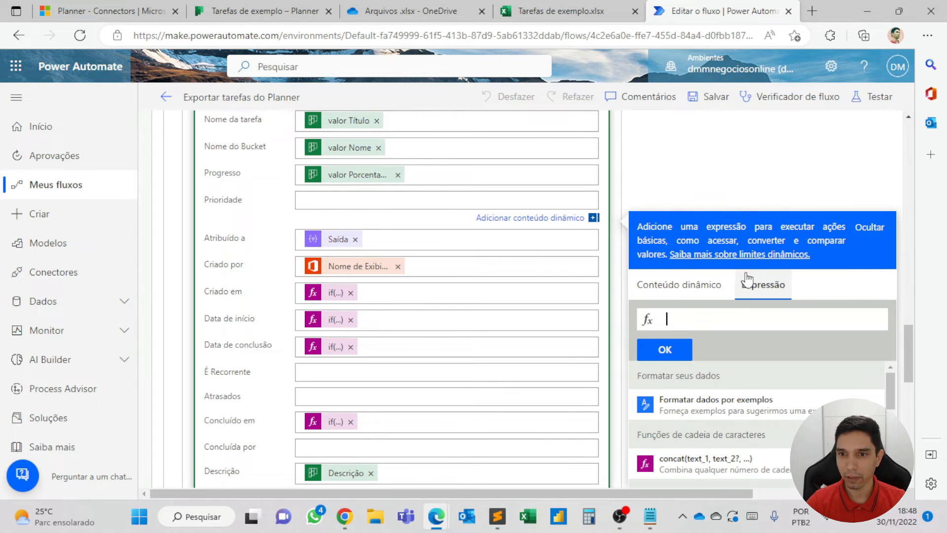
{"action": "key", "text": "ctrl+v"}
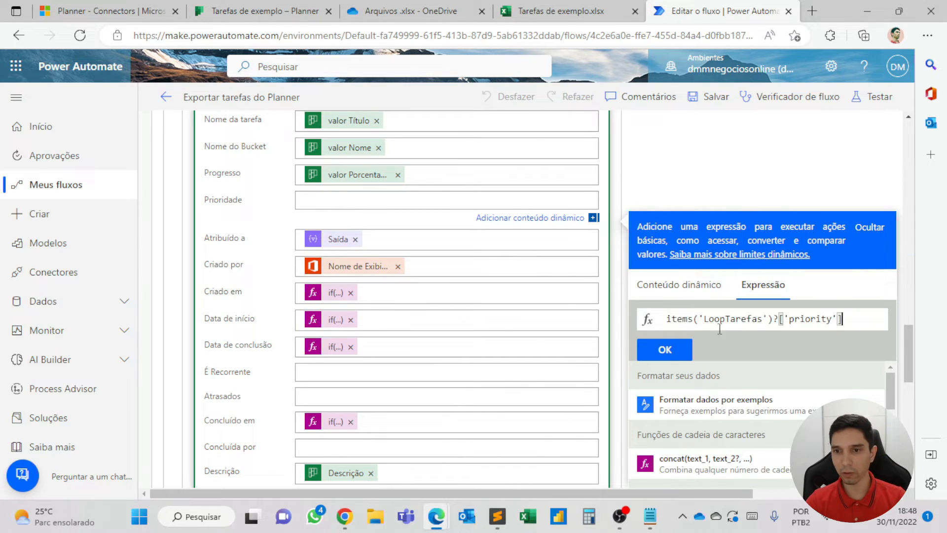
{"action": "left_click", "coordinate": [672, 351]}
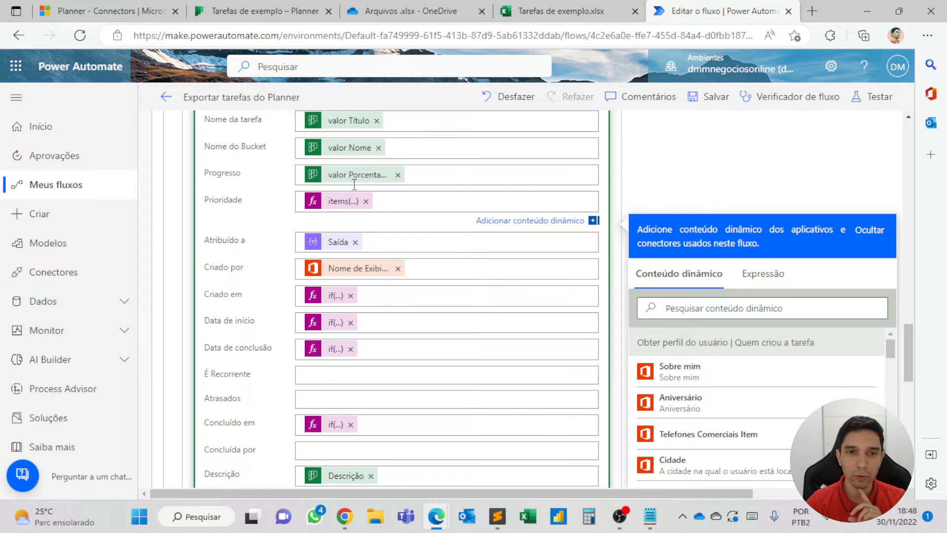
Review the Excel row's field mappings, including the unfilled É Recorrente, Atrasados, Concluída por and Rótulos fields
{"action": "scroll", "coordinate": [341, 212], "scroll_direction": "down", "scroll_amount": 1}
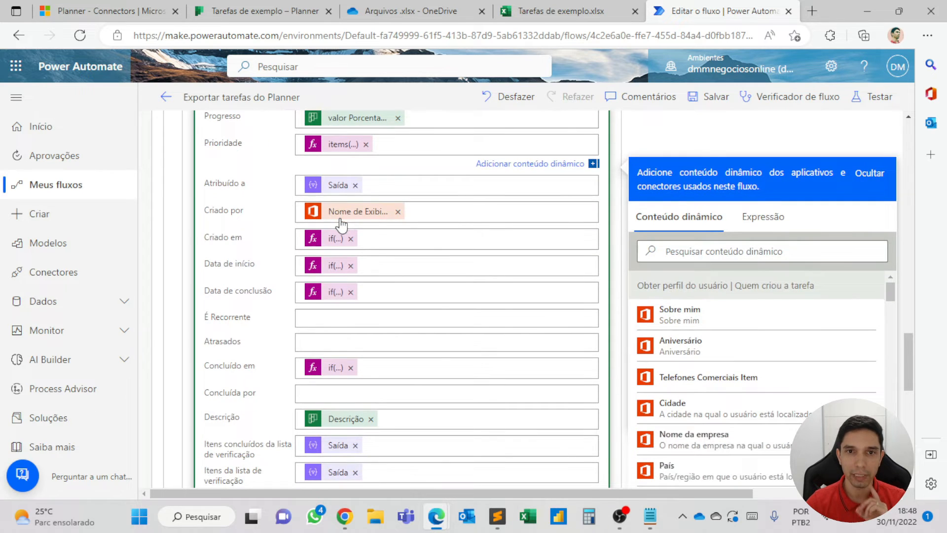
{"action": "scroll", "coordinate": [340, 225], "scroll_direction": "down", "scroll_amount": 2}
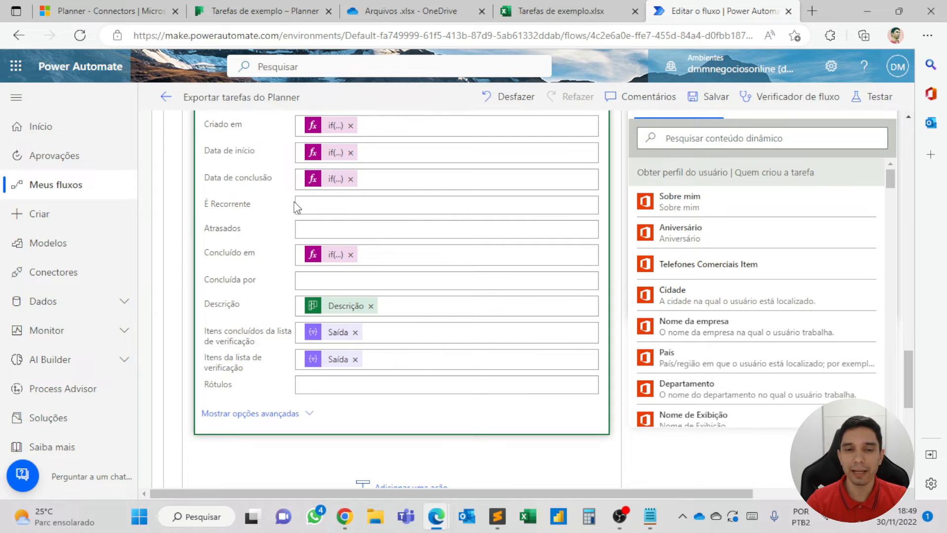
{"action": "scroll", "coordinate": [302, 223], "scroll_direction": "up", "scroll_amount": 3}
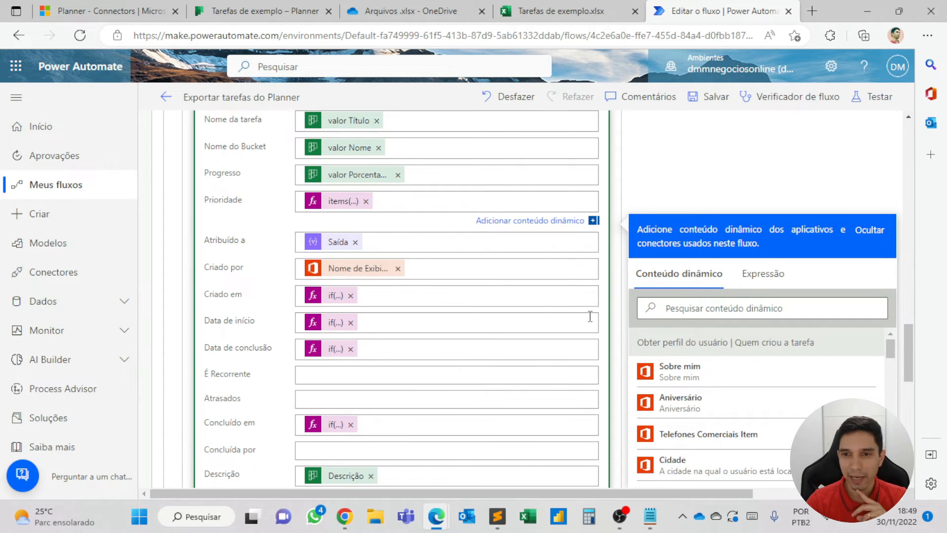
{"action": "scroll", "coordinate": [770, 247], "scroll_direction": "down", "scroll_amount": 3}
{"action": "scroll", "coordinate": [762, 291], "scroll_direction": "up", "scroll_amount": 2}
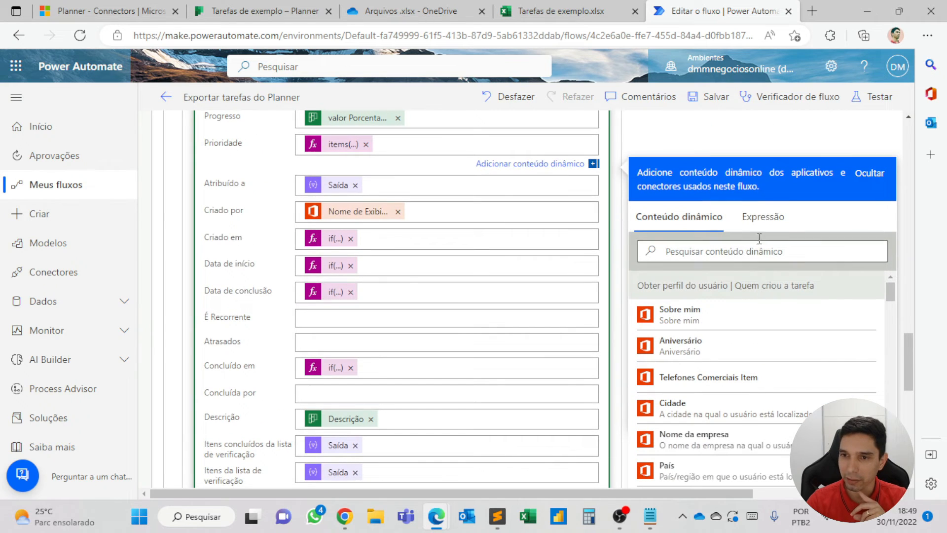
{"action": "scroll", "coordinate": [407, 296], "scroll_direction": "down", "scroll_amount": 1}
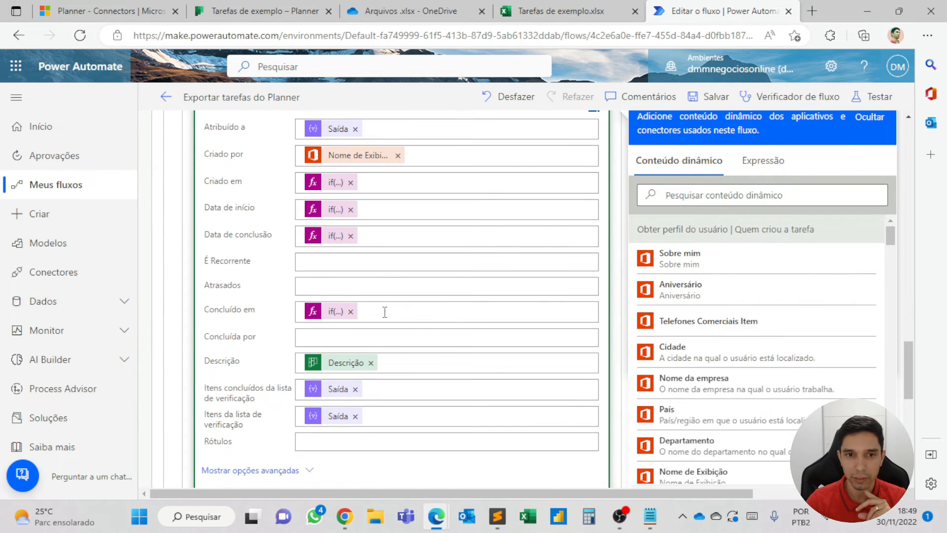
{"action": "scroll", "coordinate": [384, 312], "scroll_direction": "up", "scroll_amount": 2}
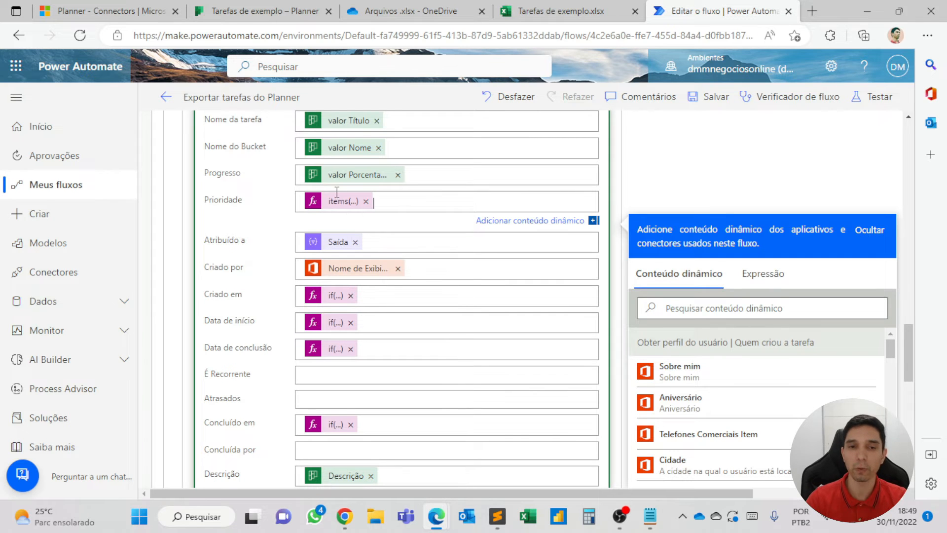
{"action": "scroll", "coordinate": [336, 202], "scroll_direction": "down", "scroll_amount": 3}
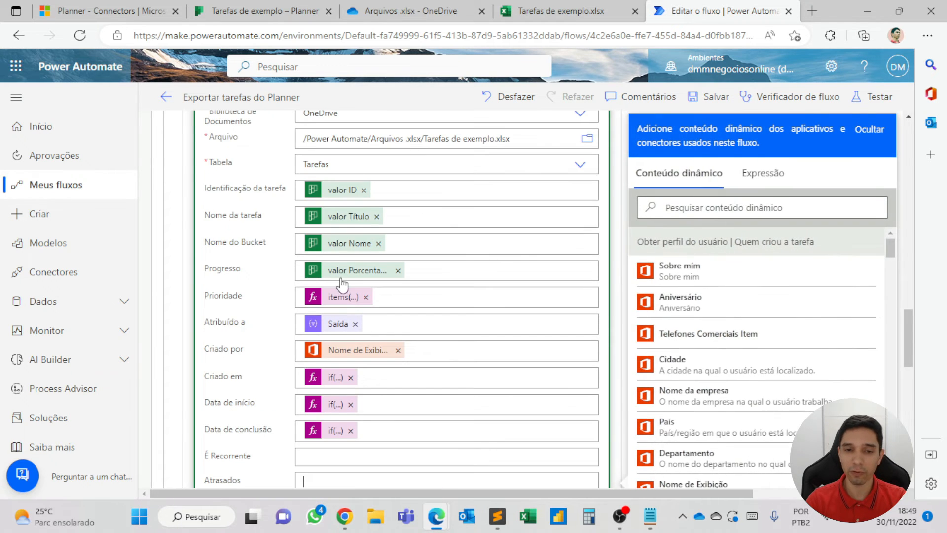
{"action": "scroll", "coordinate": [340, 280], "scroll_direction": "down", "scroll_amount": 3}
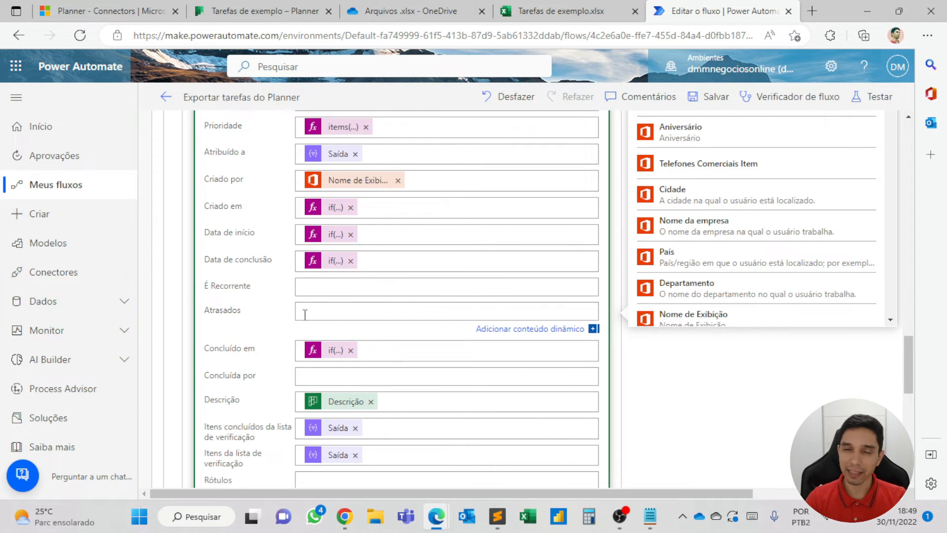
{"action": "scroll", "coordinate": [327, 337], "scroll_direction": "down", "scroll_amount": 1}
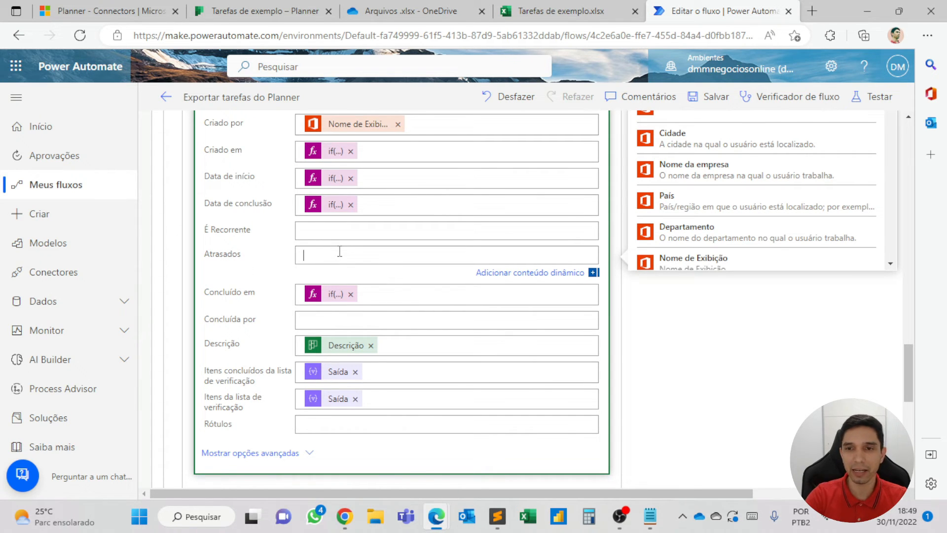
{"action": "scroll", "coordinate": [340, 252], "scroll_direction": "up", "scroll_amount": 4}
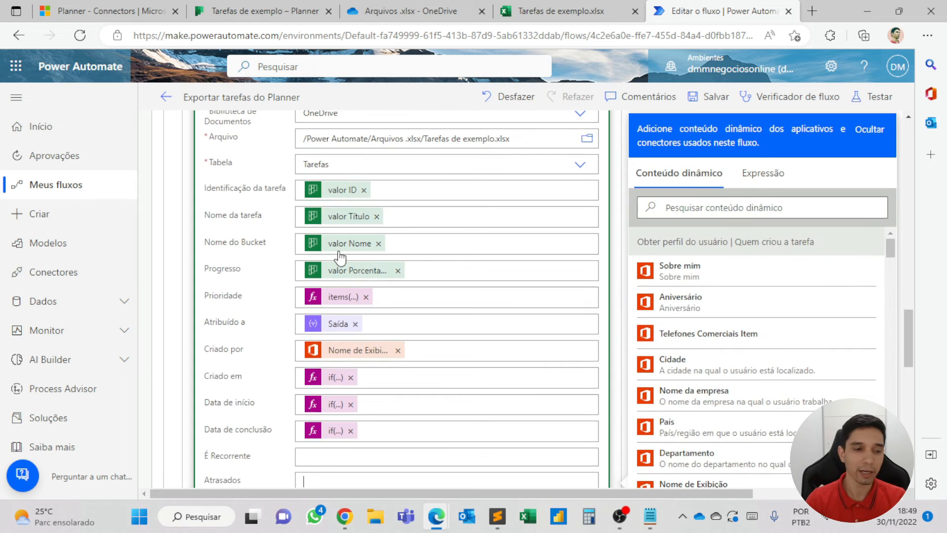
Check which Excel row fields are still empty, from É Recorrente and Atrasados down to Concluída por and Rótulos
{"action": "scroll", "coordinate": [340, 254], "scroll_direction": "down", "scroll_amount": 2}
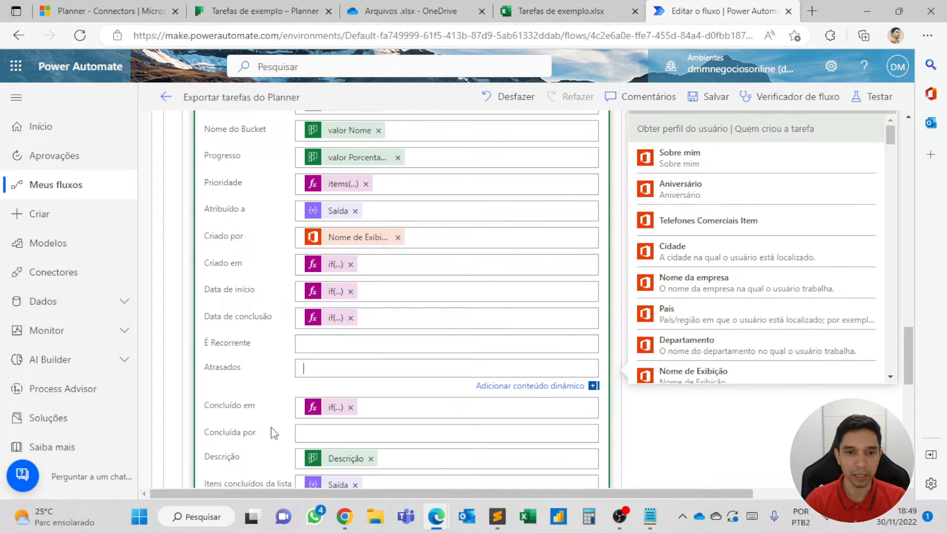
{"action": "scroll", "coordinate": [272, 428], "scroll_direction": "down", "scroll_amount": 1}
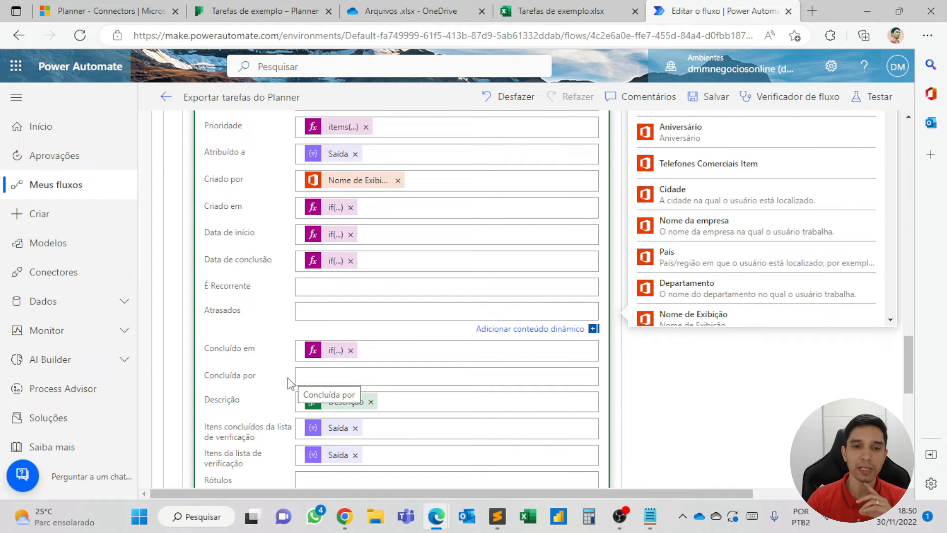
{"action": "scroll", "coordinate": [284, 345], "scroll_direction": "down", "scroll_amount": 2}
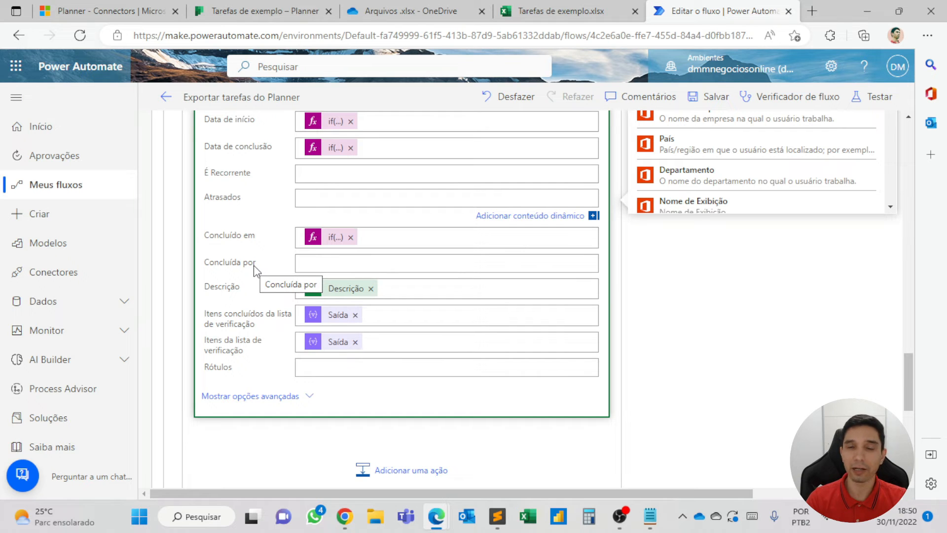
{"action": "scroll", "coordinate": [582, 225], "scroll_direction": "up", "scroll_amount": 3}
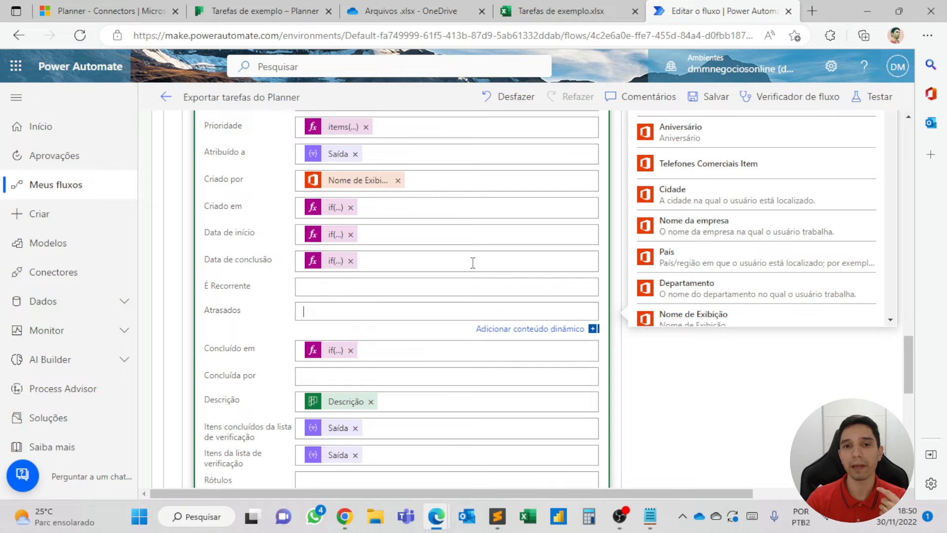
{"action": "left_click", "coordinate": [420, 306]}
{"action": "scroll", "coordinate": [418, 307], "scroll_direction": "down", "scroll_amount": 5}
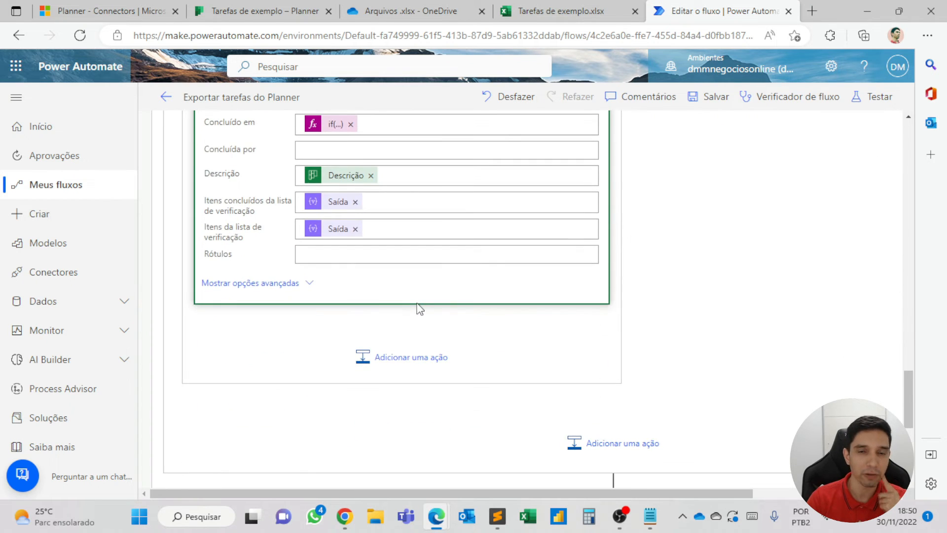
{"action": "scroll", "coordinate": [416, 307], "scroll_direction": "up", "scroll_amount": 2}
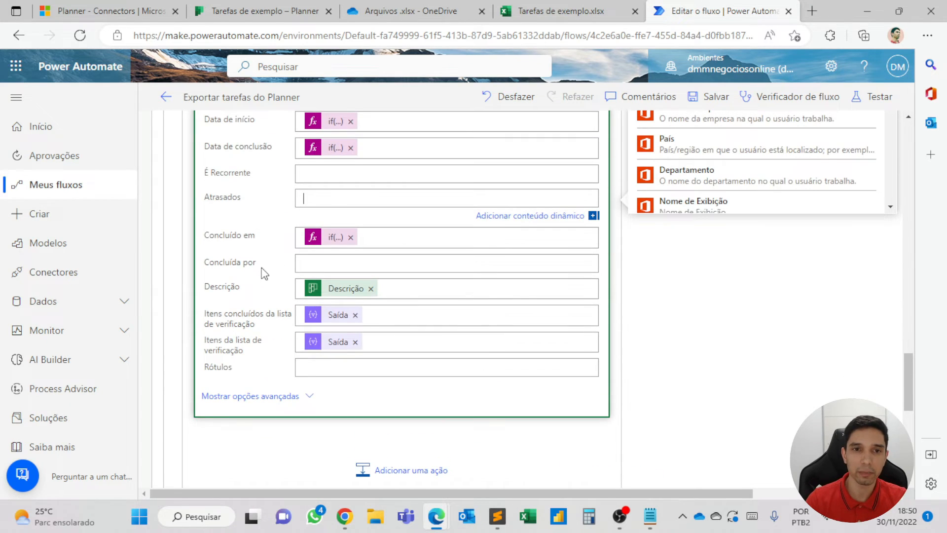
{"action": "scroll", "coordinate": [263, 278], "scroll_direction": "down", "scroll_amount": 1}
{"action": "scroll", "coordinate": [263, 279], "scroll_direction": "down", "scroll_amount": 1}
{"action": "scroll", "coordinate": [262, 283], "scroll_direction": "up", "scroll_amount": 1}
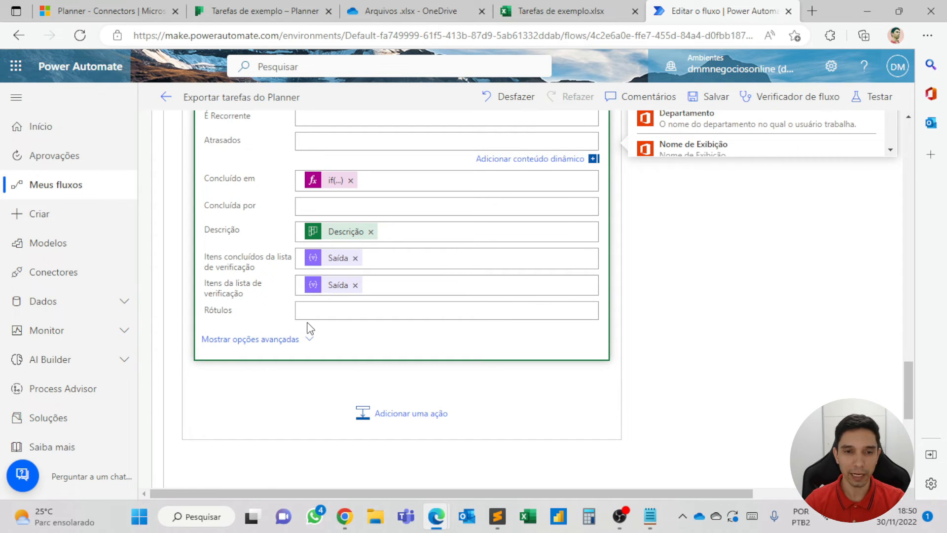
Leave the flow editor, open the 30/11/2022 18:40:43 run of Exportar tarefas do Planner, and show the raw outputs of Listar tarefas
{"action": "left_click", "coordinate": [63, 197]}
{"action": "left_click", "coordinate": [515, 148]}
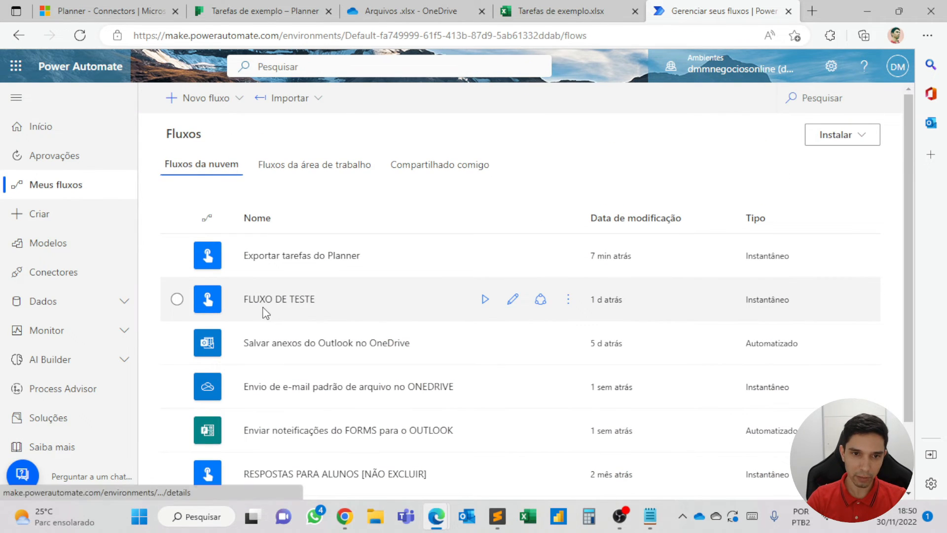
{"action": "left_click", "coordinate": [276, 317]}
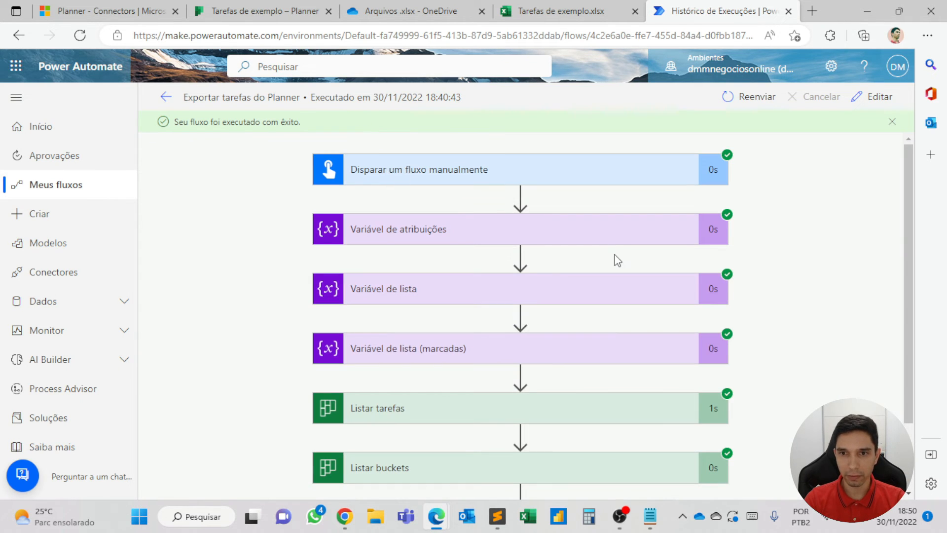
{"action": "scroll", "coordinate": [611, 276], "scroll_direction": "down", "scroll_amount": 2}
{"action": "left_click", "coordinate": [459, 324]}
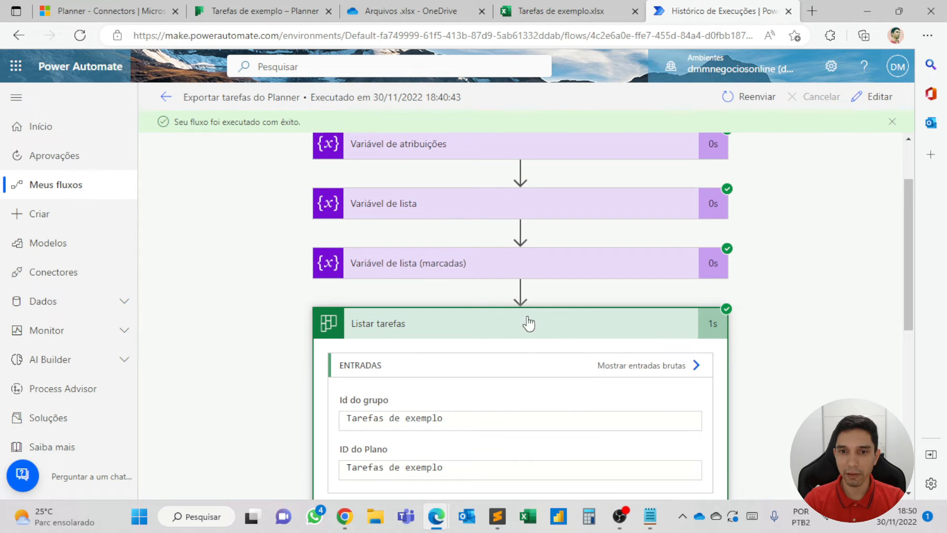
{"action": "scroll", "coordinate": [567, 316], "scroll_direction": "down", "scroll_amount": 2}
{"action": "left_click", "coordinate": [661, 411]}
Find the appliedCategories block in the raw output and compare it with the labels on the open Planner task
{"action": "scroll", "coordinate": [657, 284], "scroll_direction": "down", "scroll_amount": 5}
{"action": "scroll", "coordinate": [657, 284], "scroll_direction": "down", "scroll_amount": 4}
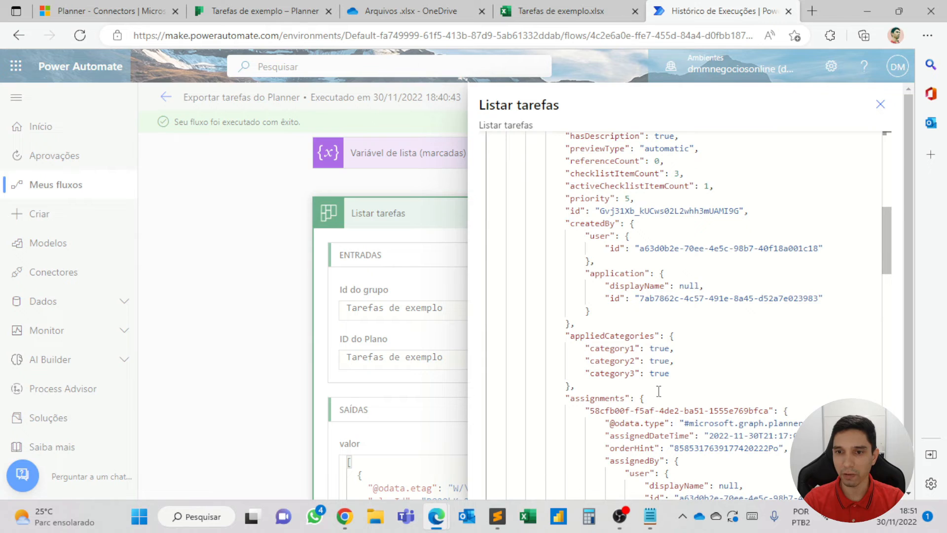
{"action": "left_click_drag", "start_coordinate": [670, 374], "coordinate": [567, 337]}
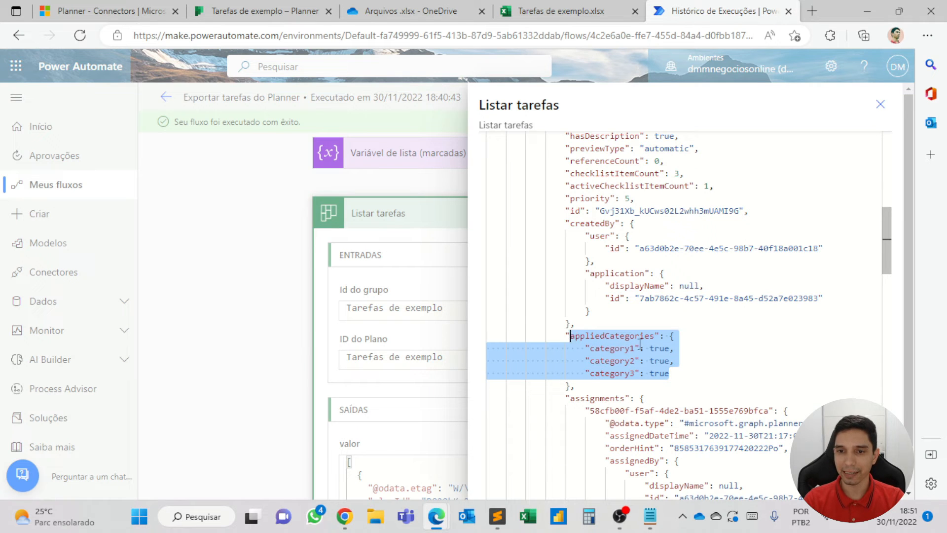
{"action": "left_click", "coordinate": [642, 348]}
{"action": "left_click_drag", "start_coordinate": [679, 373], "coordinate": [565, 336]}
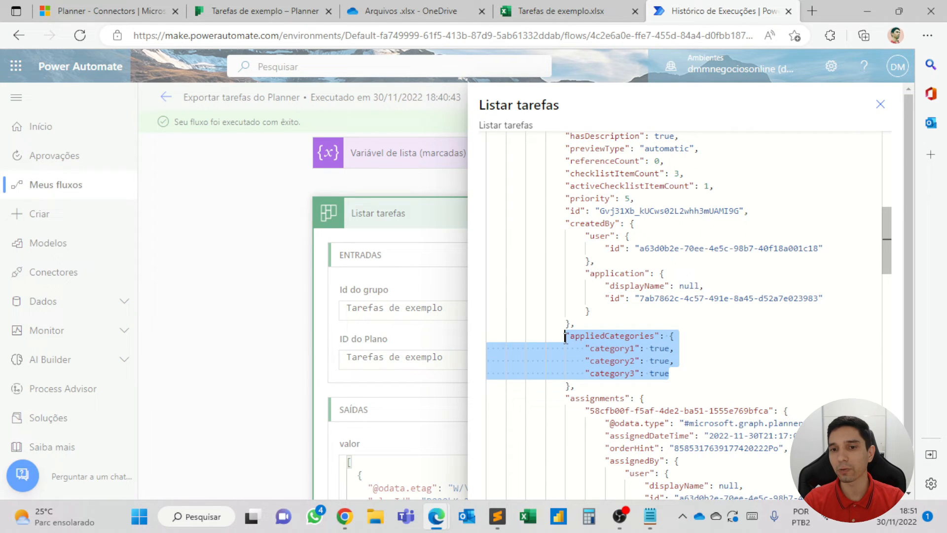
{"action": "scroll", "coordinate": [664, 327], "scroll_direction": "down", "scroll_amount": 2}
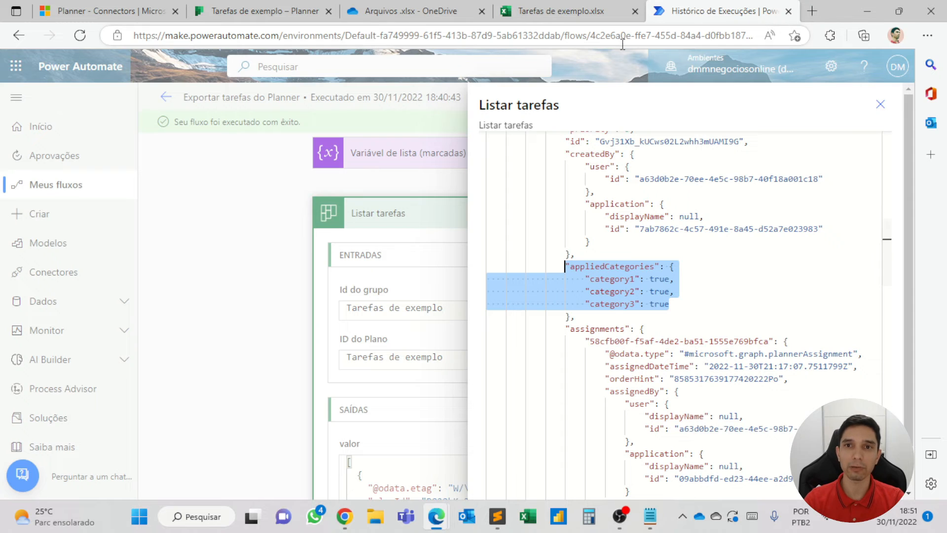
{"action": "left_click", "coordinate": [257, 10]}
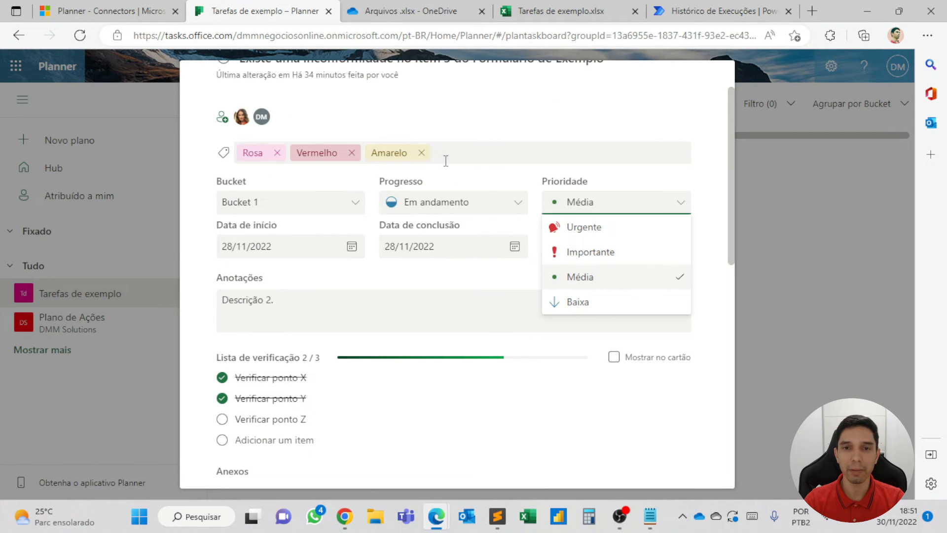
{"action": "left_click", "coordinate": [678, 16]}
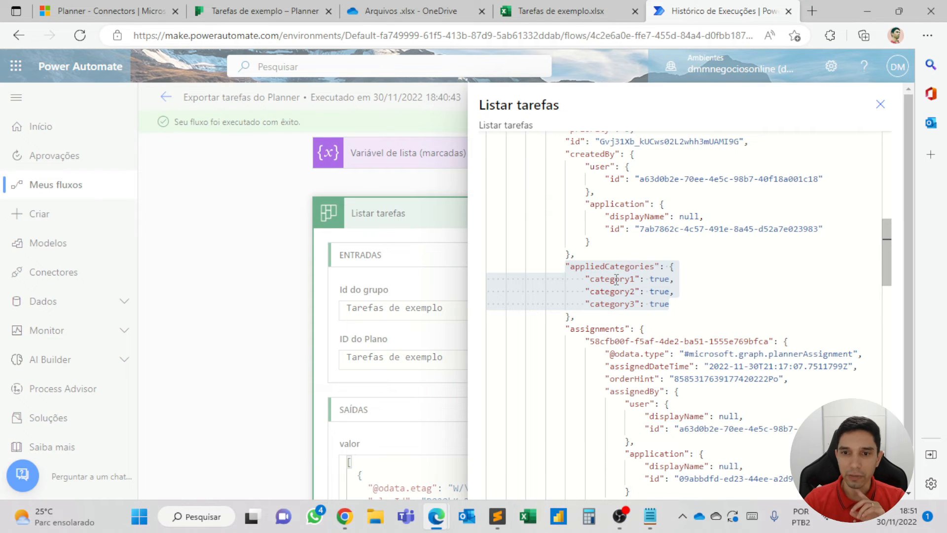
In Planner, try adding the Verde, Azul and Roxo labels to the open task, and remove them again
{"action": "left_click", "coordinate": [272, 15]}
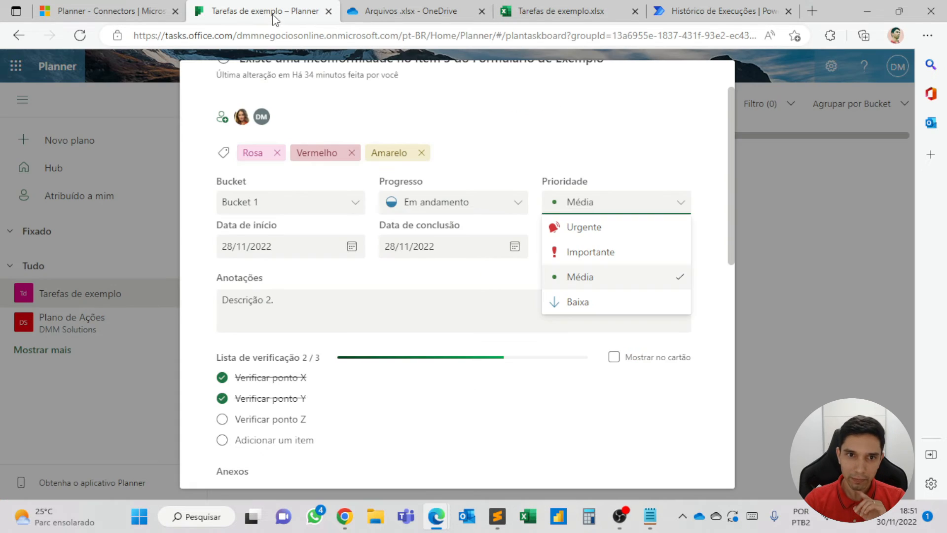
{"action": "left_click", "coordinate": [463, 153]}
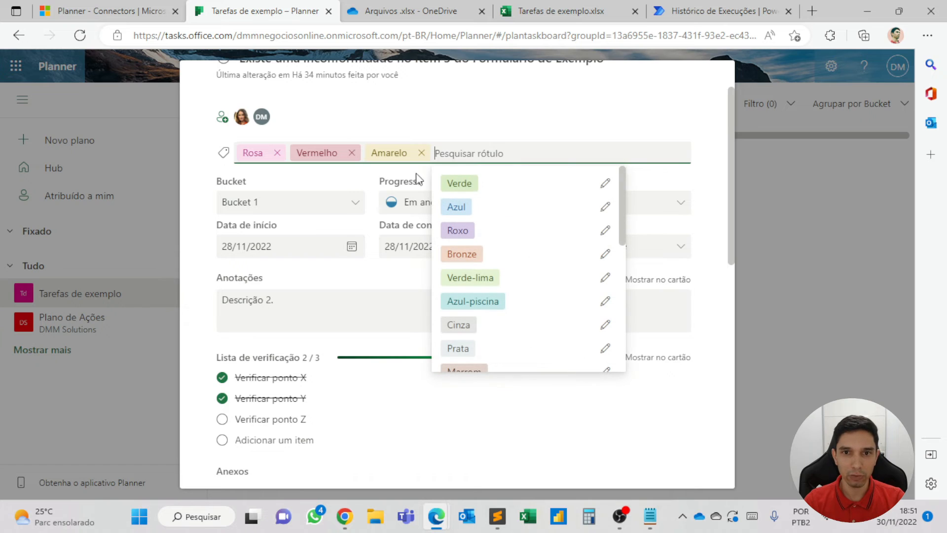
{"action": "left_click", "coordinate": [485, 192]}
{"action": "left_click", "coordinate": [545, 186]}
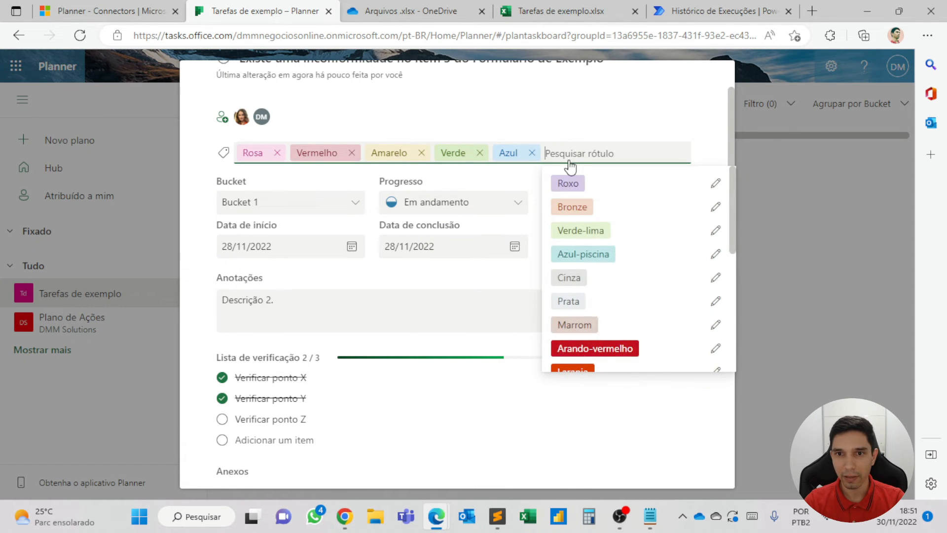
{"action": "left_click", "coordinate": [551, 206]}
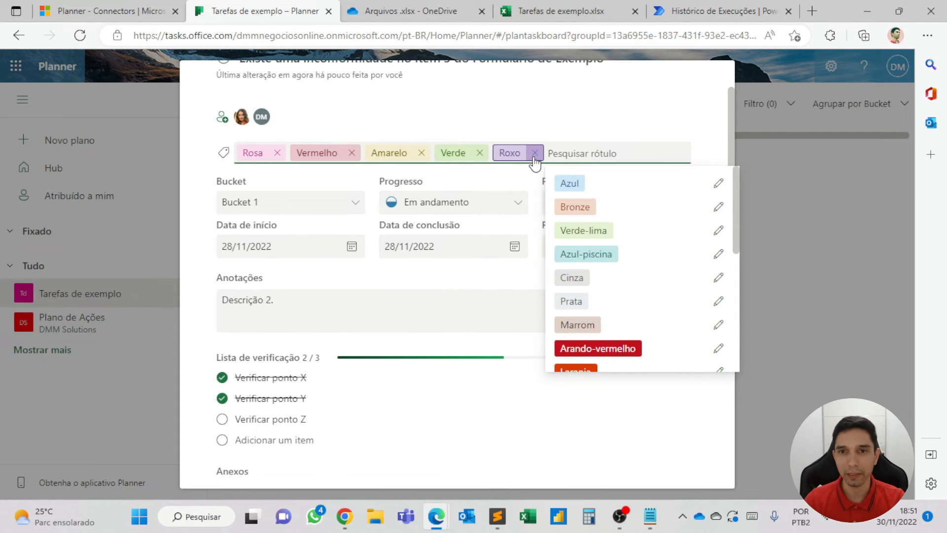
{"action": "left_click", "coordinate": [534, 152]}
{"action": "left_click", "coordinate": [480, 153]}
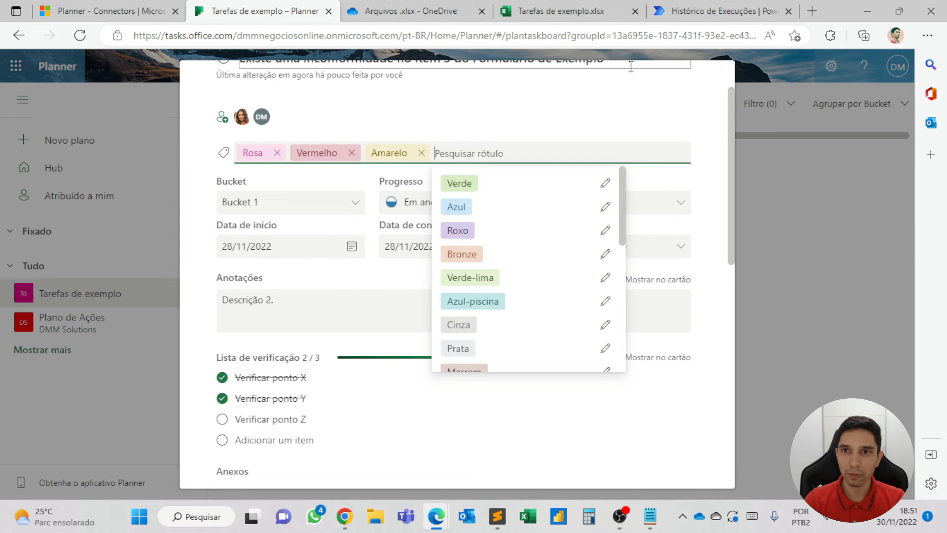
Match category1, category2 and category3 in the run output against the task's Rosa, Vermelho and Amarelo labels in Planner
{"action": "left_click", "coordinate": [691, 12]}
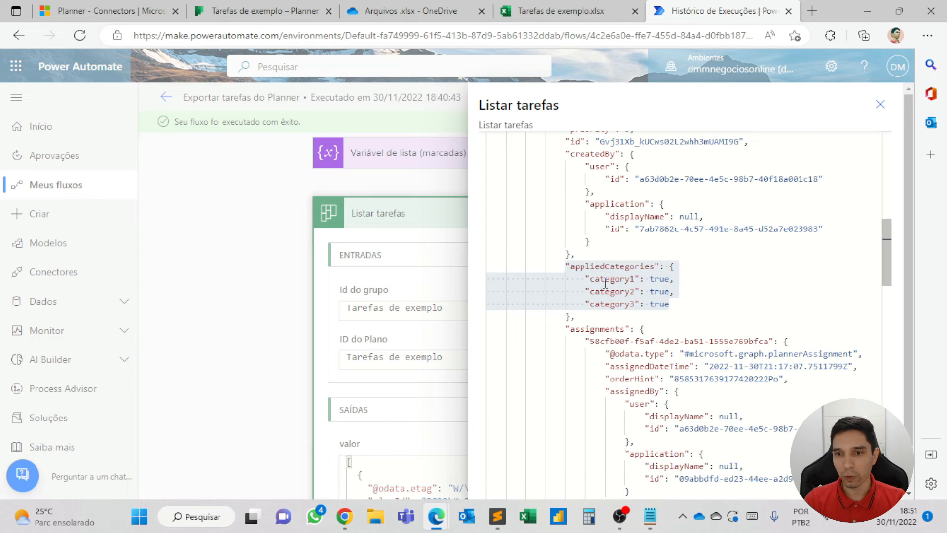
{"action": "left_click", "coordinate": [258, 11]}
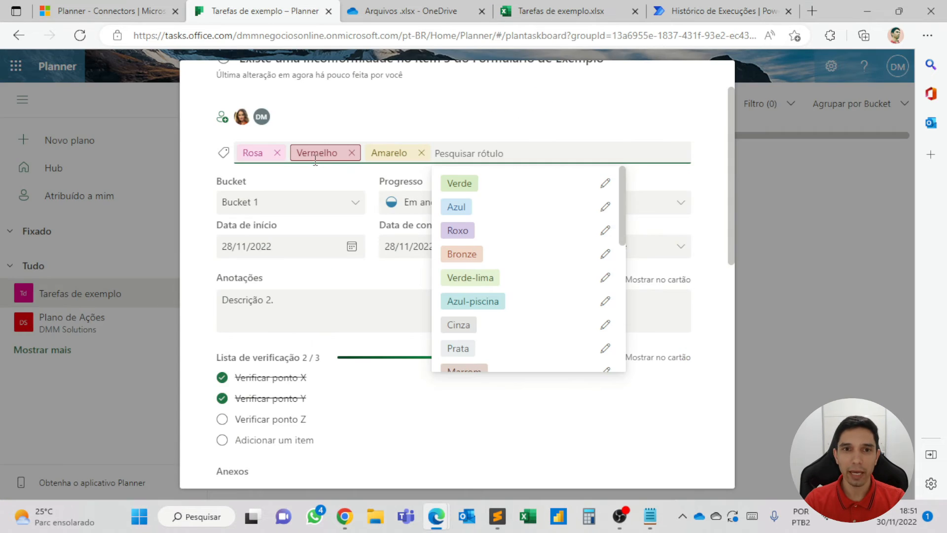
{"action": "left_click", "coordinate": [691, 13]}
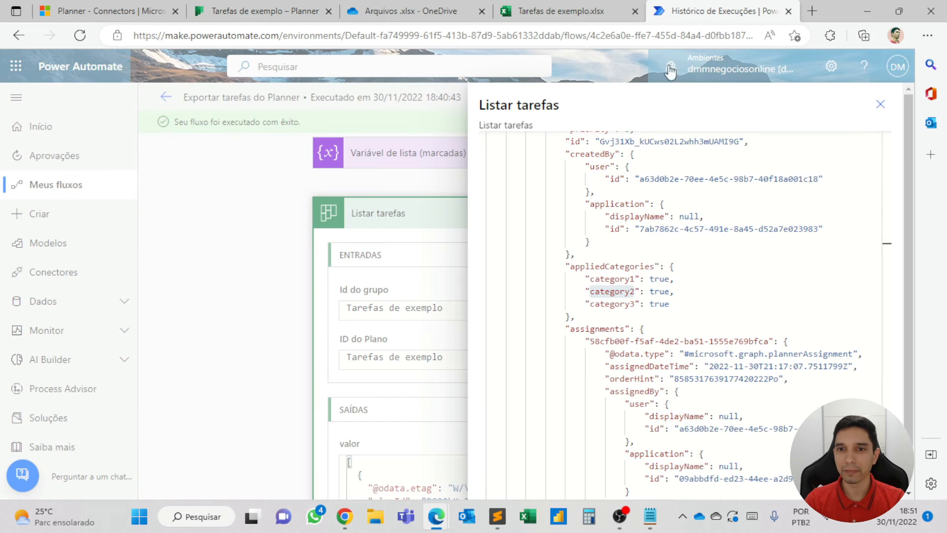
{"action": "double_click", "coordinate": [612, 303]}
{"action": "left_click", "coordinate": [261, 10]}
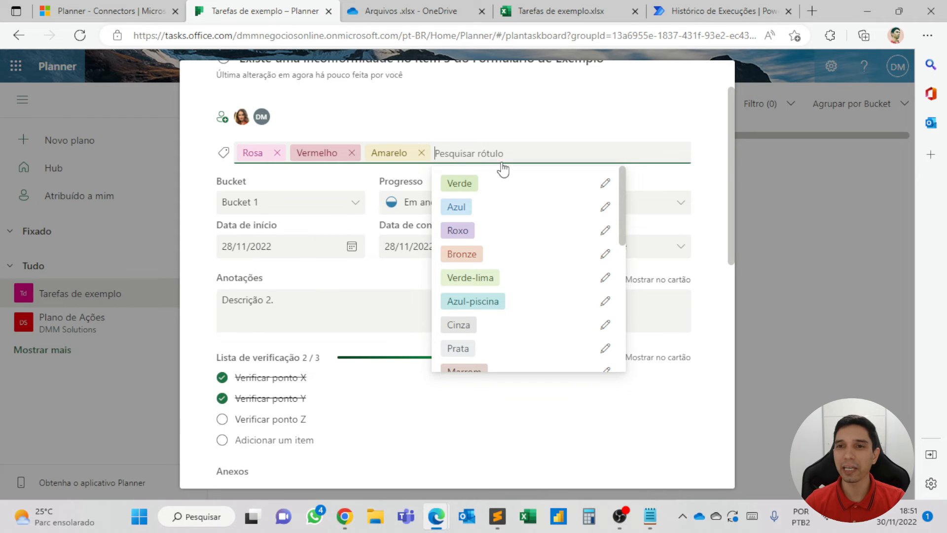
{"action": "left_click", "coordinate": [700, 9]}
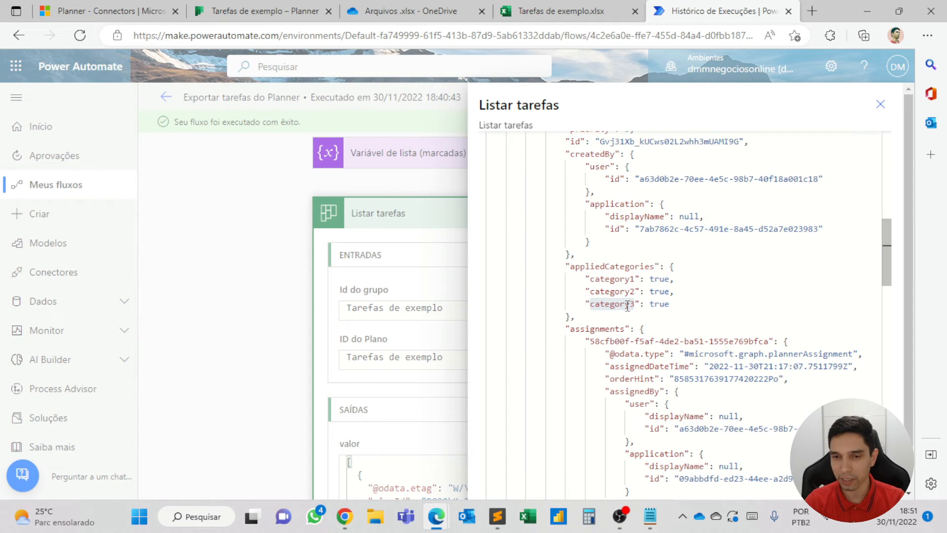
Examine the structure of the appliedCategories entries, distinguishing the category names from the separators and their true values
{"action": "left_click_drag", "start_coordinate": [670, 267], "coordinate": [680, 314]}
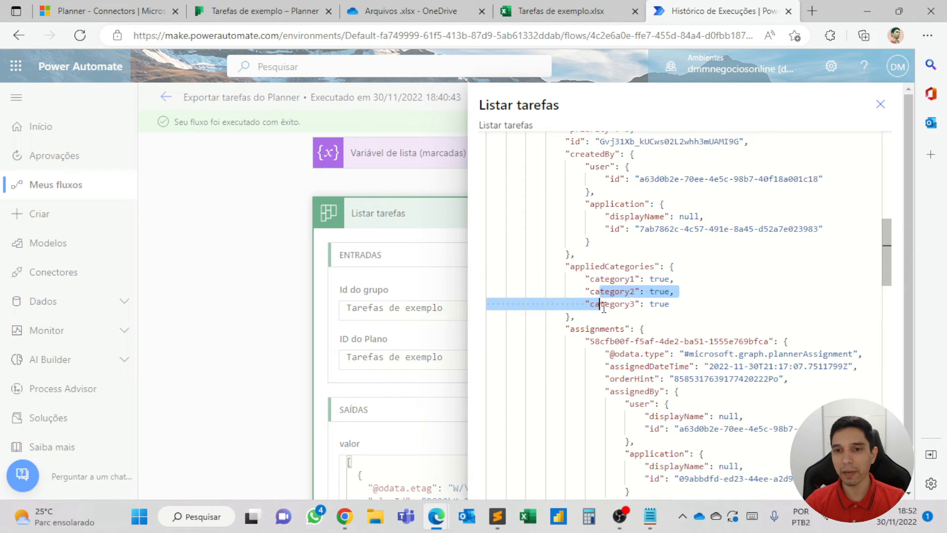
{"action": "left_click", "coordinate": [619, 304]}
{"action": "left_click_drag", "start_coordinate": [641, 280], "coordinate": [669, 279]}
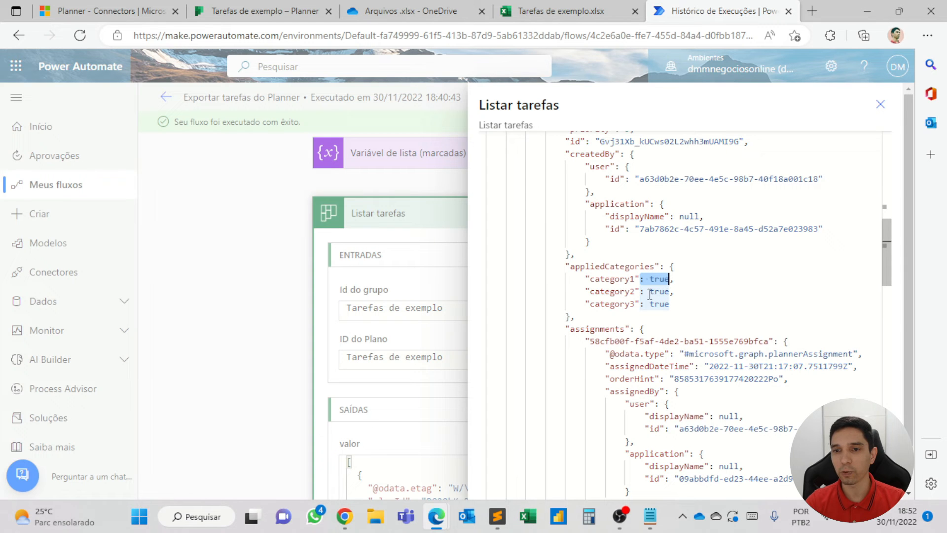
{"action": "left_click_drag", "start_coordinate": [641, 291], "coordinate": [670, 292]}
{"action": "left_click_drag", "start_coordinate": [641, 304], "coordinate": [671, 304]}
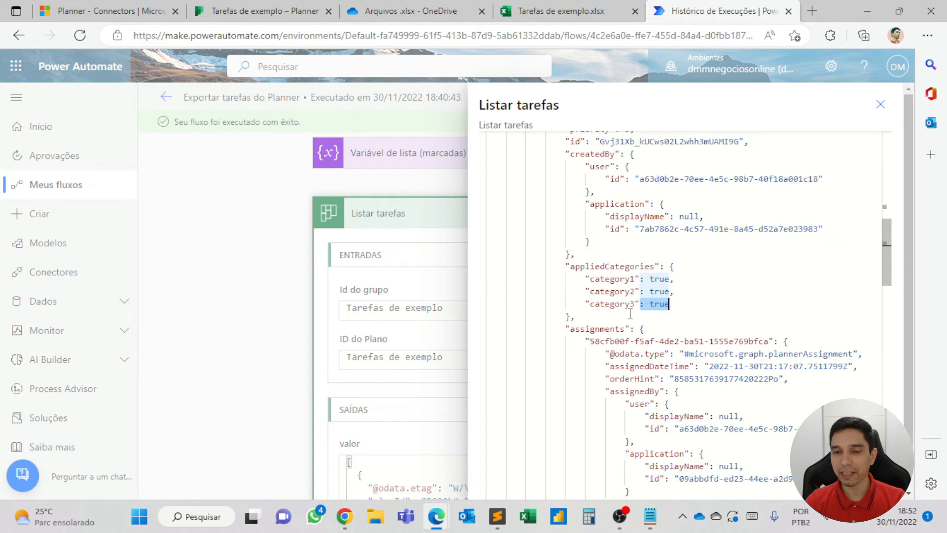
{"action": "left_click", "coordinate": [590, 308]}
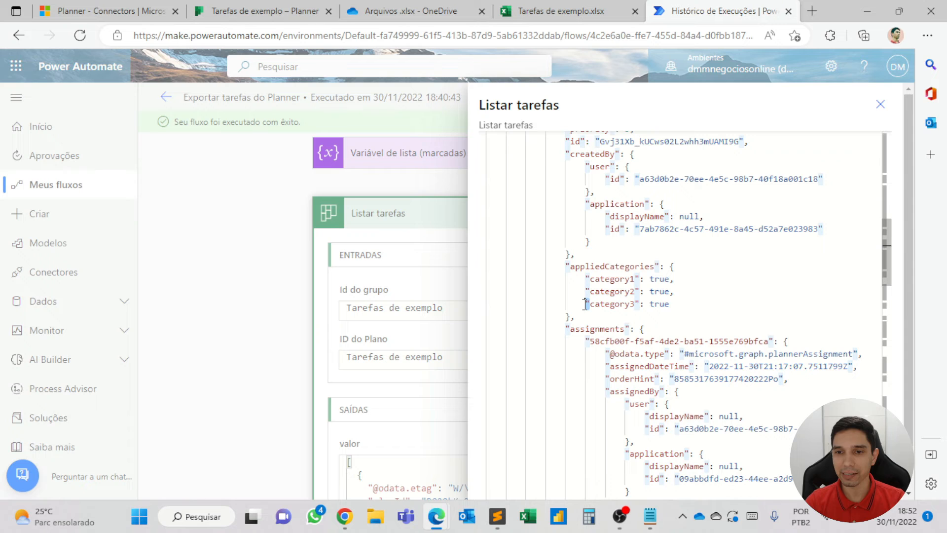
{"action": "left_click", "coordinate": [635, 304]}
{"action": "left_click_drag", "start_coordinate": [635, 305], "coordinate": [640, 305]}
{"action": "left_click", "coordinate": [644, 305]}
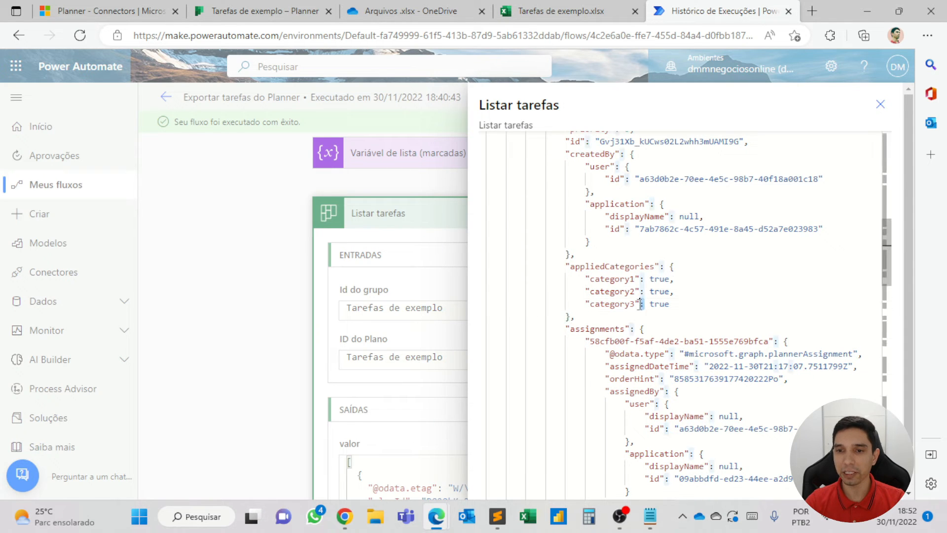
{"action": "double_click", "coordinate": [605, 280]}
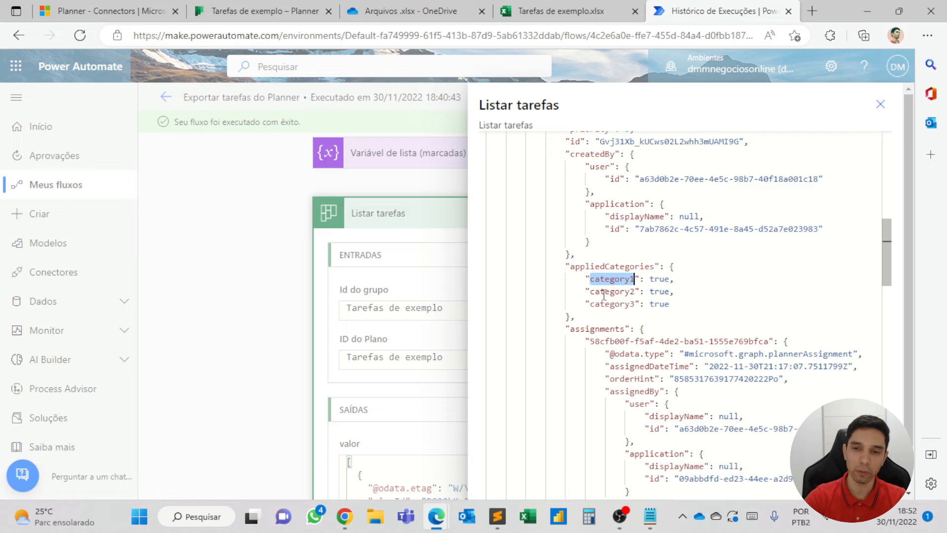
{"action": "left_click", "coordinate": [261, 15]}
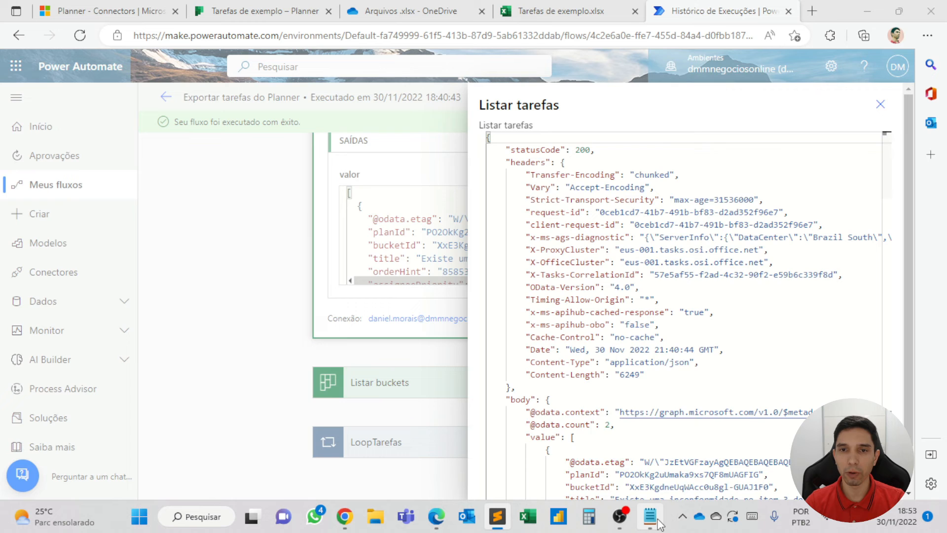
Check the expressions saved in Notepad, minimize it, and locate appliedCategories again in the raw Listar tarefas output
{"action": "left_click", "coordinate": [657, 522]}
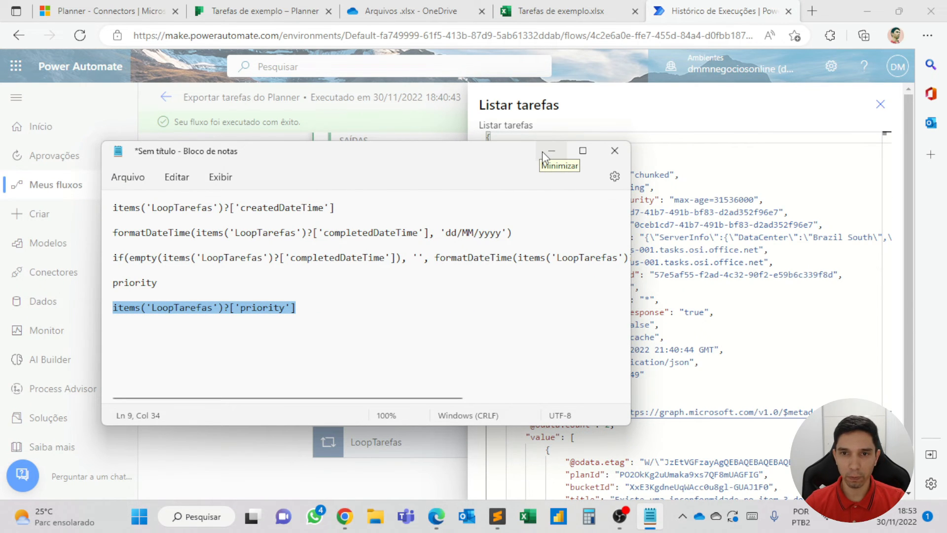
{"action": "left_click", "coordinate": [543, 153]}
{"action": "scroll", "coordinate": [595, 334], "scroll_direction": "down", "scroll_amount": 1}
{"action": "scroll", "coordinate": [595, 334], "scroll_direction": "up", "scroll_amount": 2}
{"action": "scroll", "coordinate": [597, 341], "scroll_direction": "down", "scroll_amount": 5}
{"action": "scroll", "coordinate": [600, 348], "scroll_direction": "up", "scroll_amount": 4}
{"action": "scroll", "coordinate": [601, 349], "scroll_direction": "down", "scroll_amount": 10}
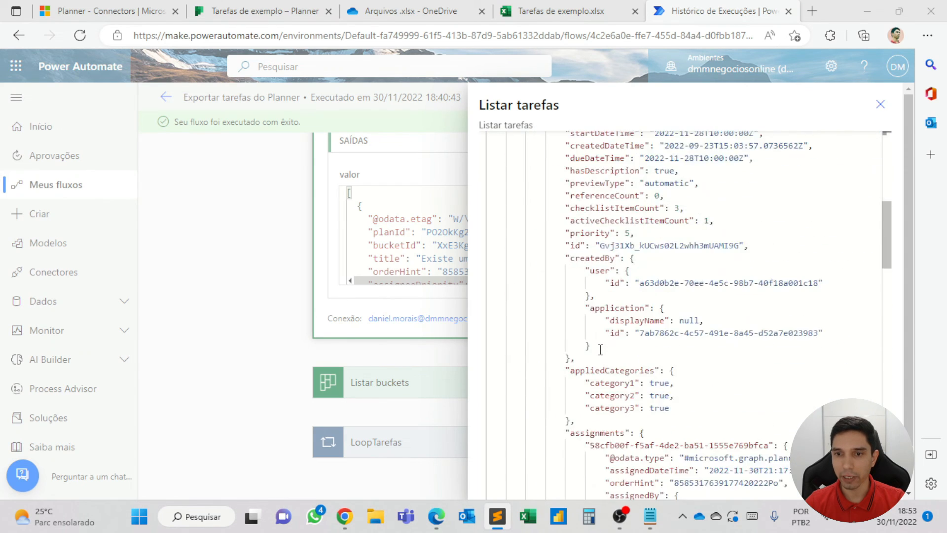
Compare the appliedCategories entries in the raw Listar tarefas output with the labels on the open Planner task
{"action": "double_click", "coordinate": [632, 233]}
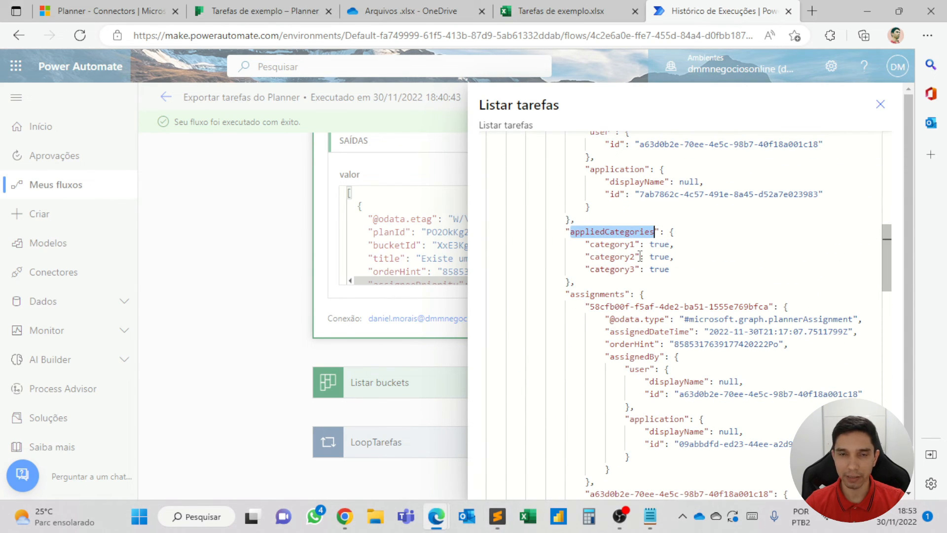
{"action": "left_click", "coordinate": [242, 10]}
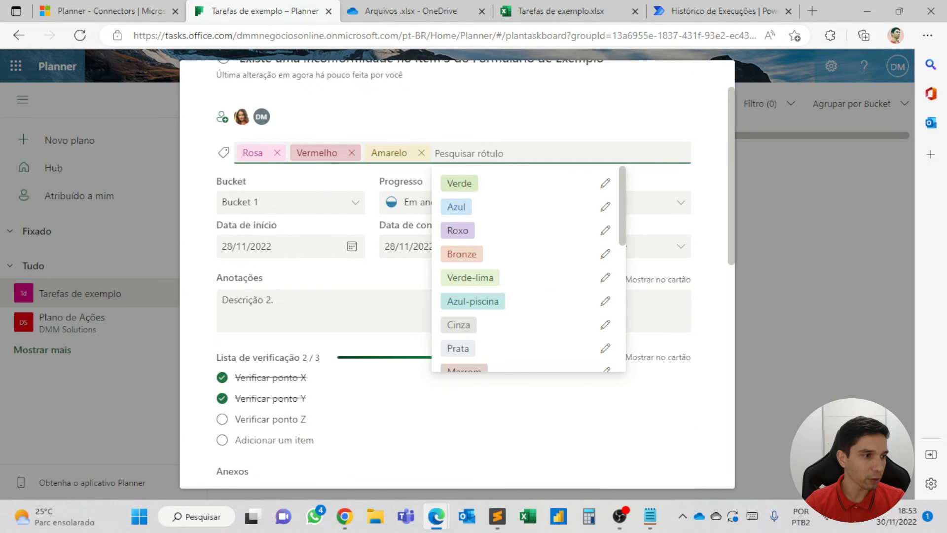
{"action": "key", "text": "alt+Tab"}
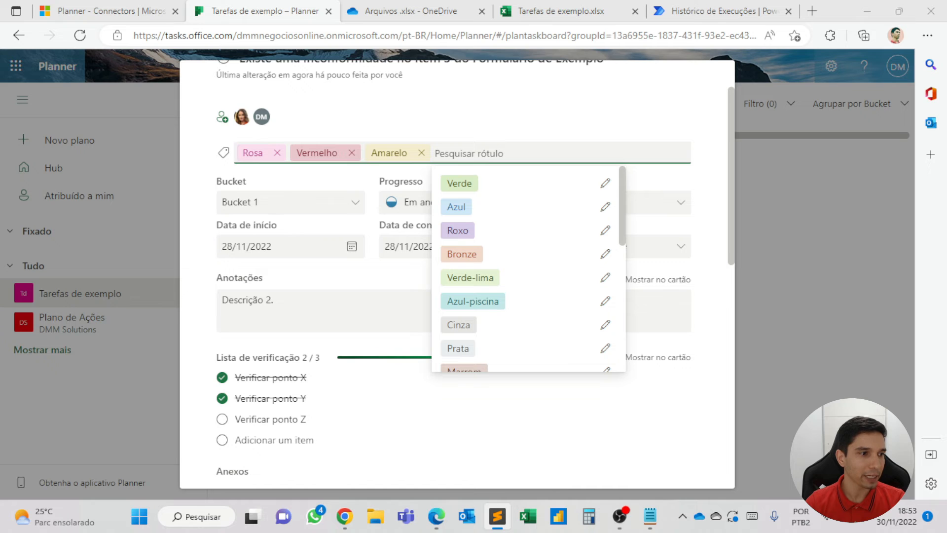
{"action": "key", "text": "alt+Tab"}
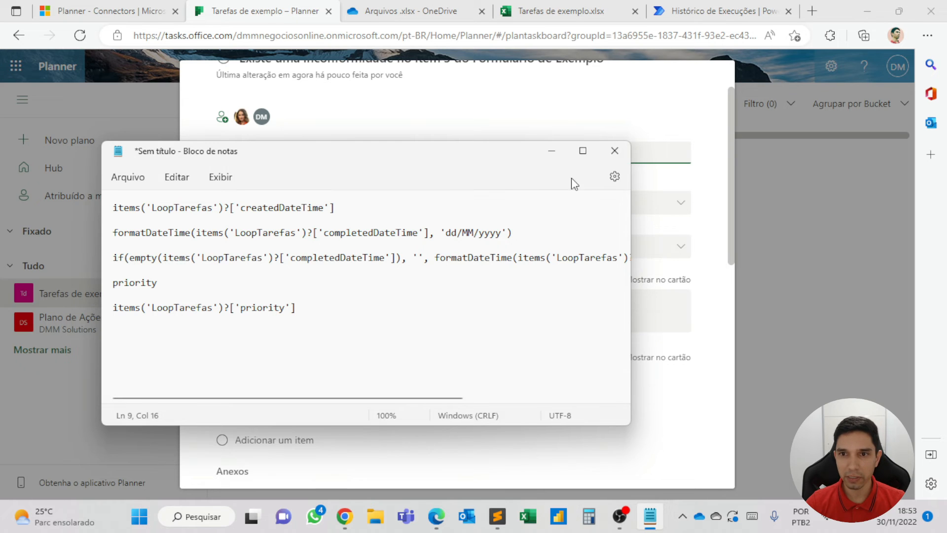
{"action": "key", "text": "alt+Tab"}
{"action": "left_click", "coordinate": [729, 10]}
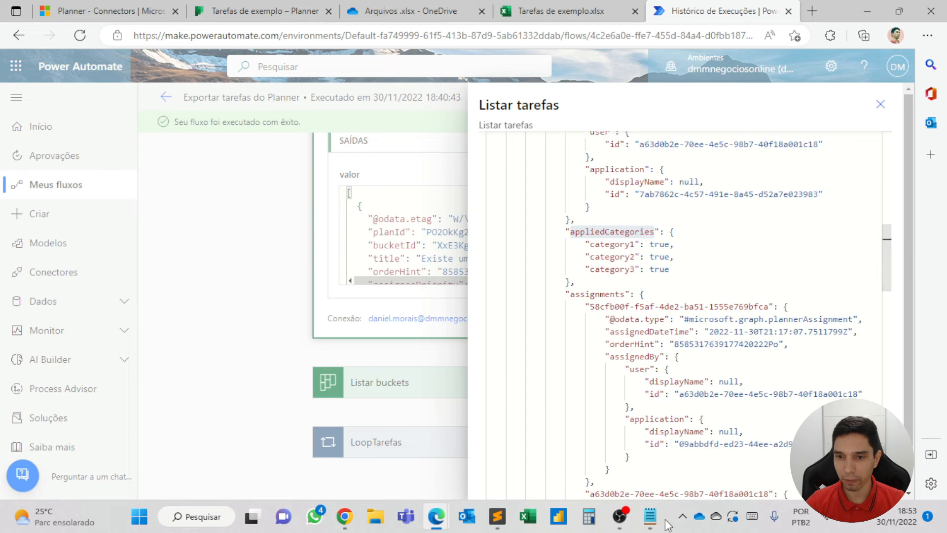
Copy the appliedCategories property name from the raw output and substitute it for priority in the last Notepad expression
{"action": "key", "text": "alt+Tab"}
{"action": "scroll", "coordinate": [693, 398], "scroll_direction": "down", "scroll_amount": 1}
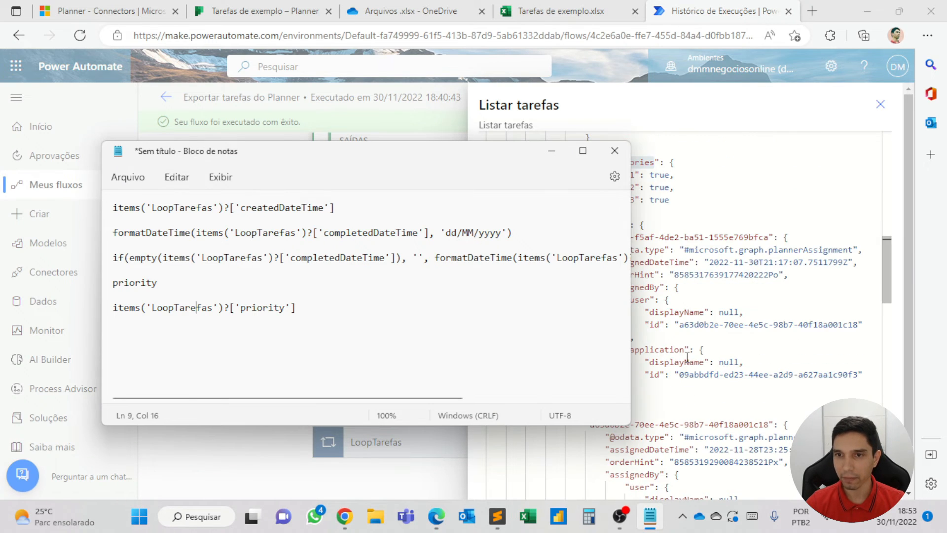
{"action": "double_click", "coordinate": [644, 166]}
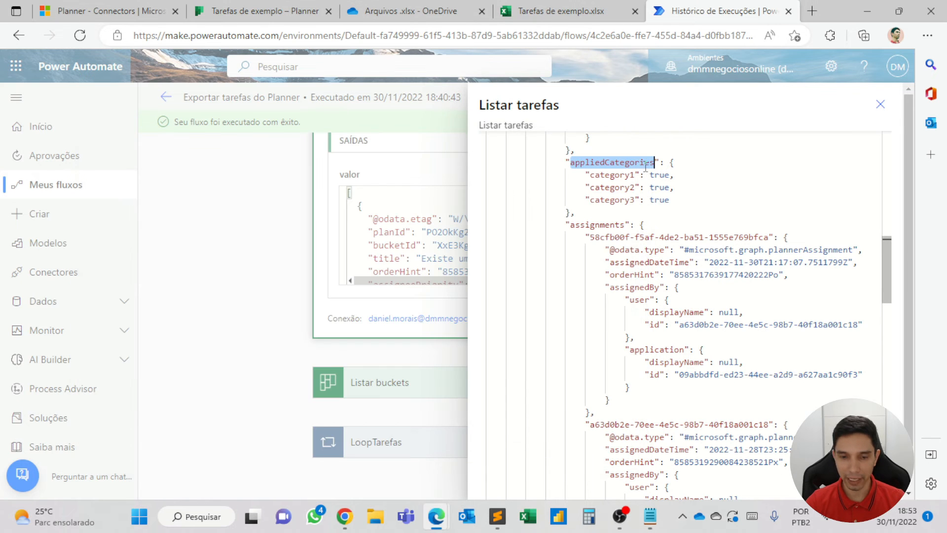
{"action": "key", "text": "ctrl+c"}
{"action": "left_click", "coordinate": [650, 516]}
{"action": "double_click", "coordinate": [267, 307]}
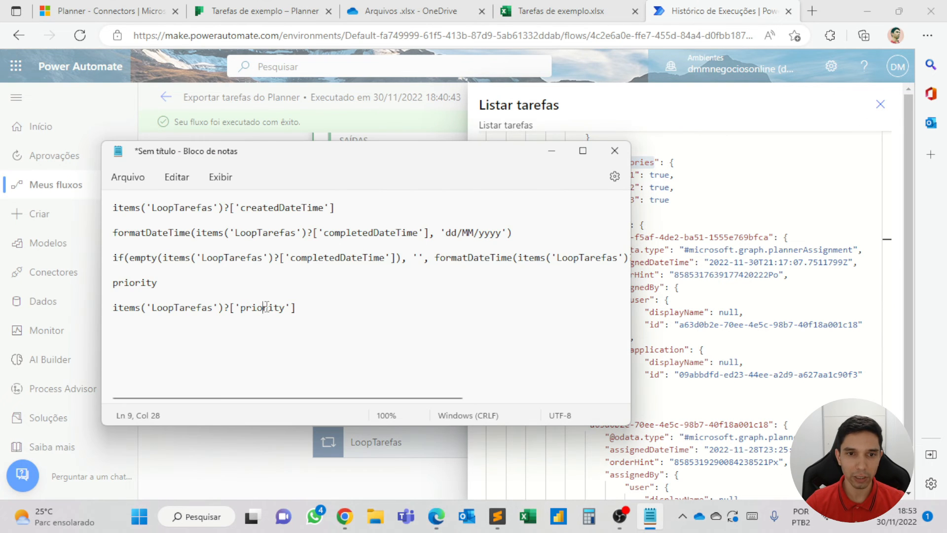
{"action": "key", "text": "ctrl+v"}
Wrap the items('LoopTarefas')?['appliedCategories'] expression in Notepad in a string() function
{"action": "triple_click", "coordinate": [116, 308]}
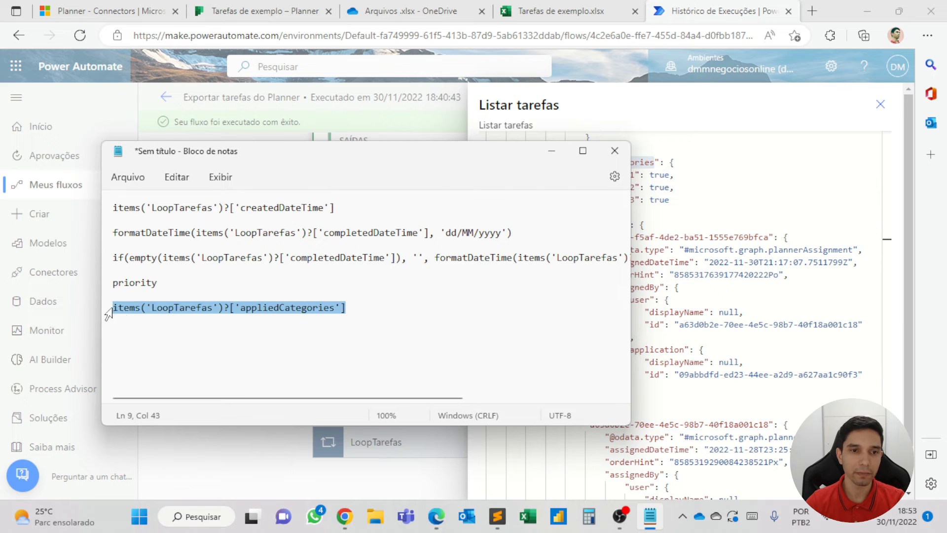
{"action": "left_click", "coordinate": [176, 308]}
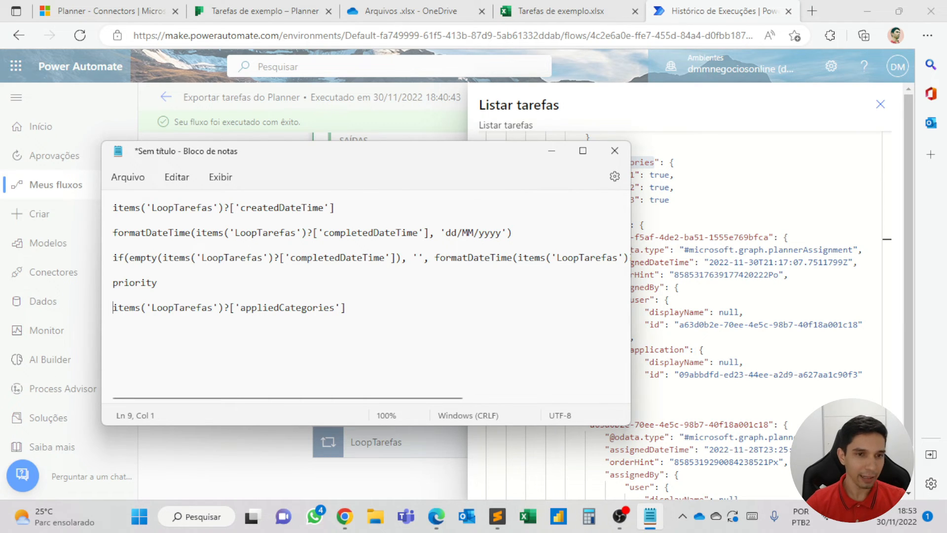
{"action": "type", "text": "strig"}
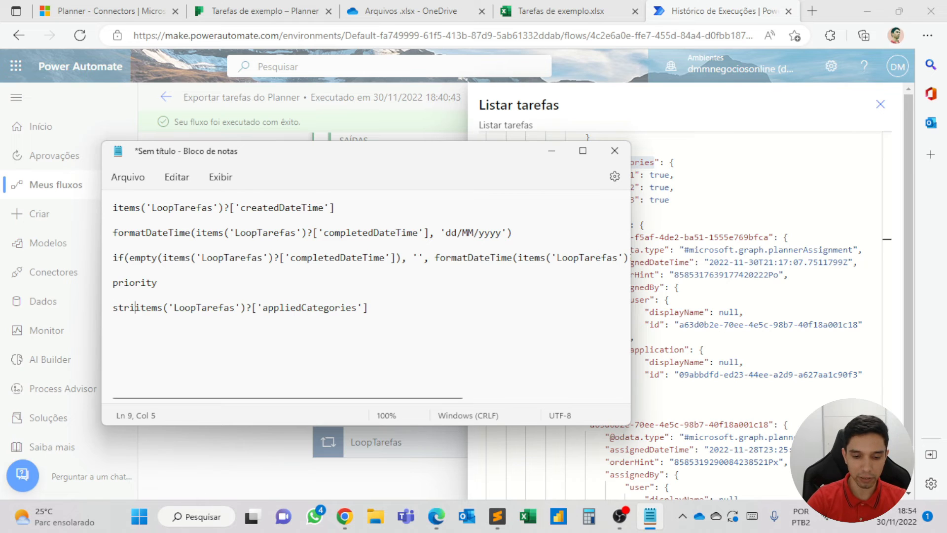
{"action": "key", "text": "BackSpace"}
{"action": "type", "text": "ng("}
{"action": "key", "text": "End"}
{"action": "type", "text": ")"}
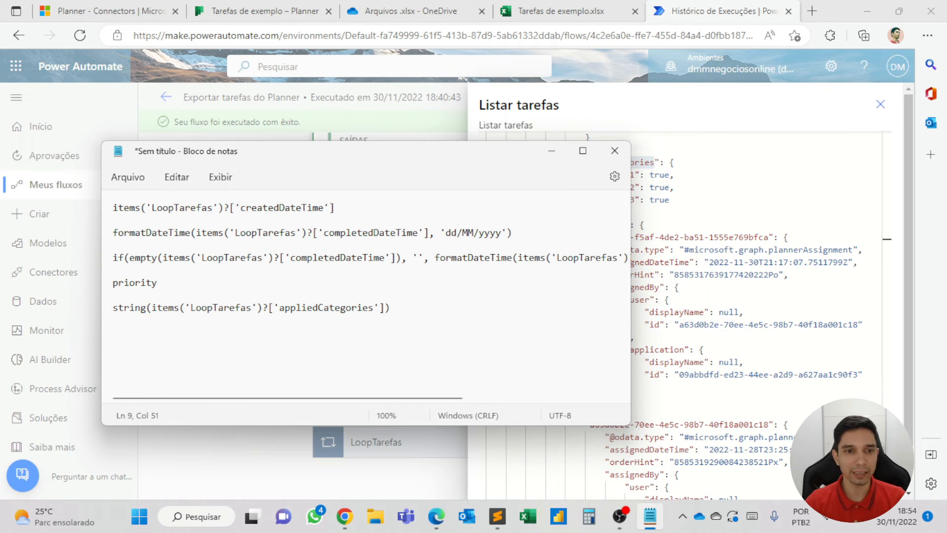
{"action": "key", "text": "Home"}
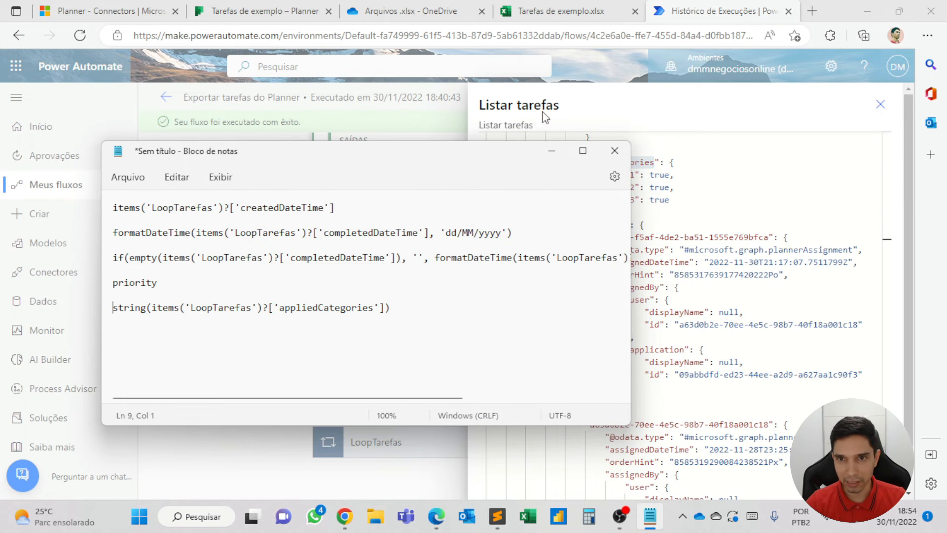
Examine the braces, quotation marks and true values surrounding the category names under appliedCategories in the raw output
{"action": "left_click", "coordinate": [551, 150]}
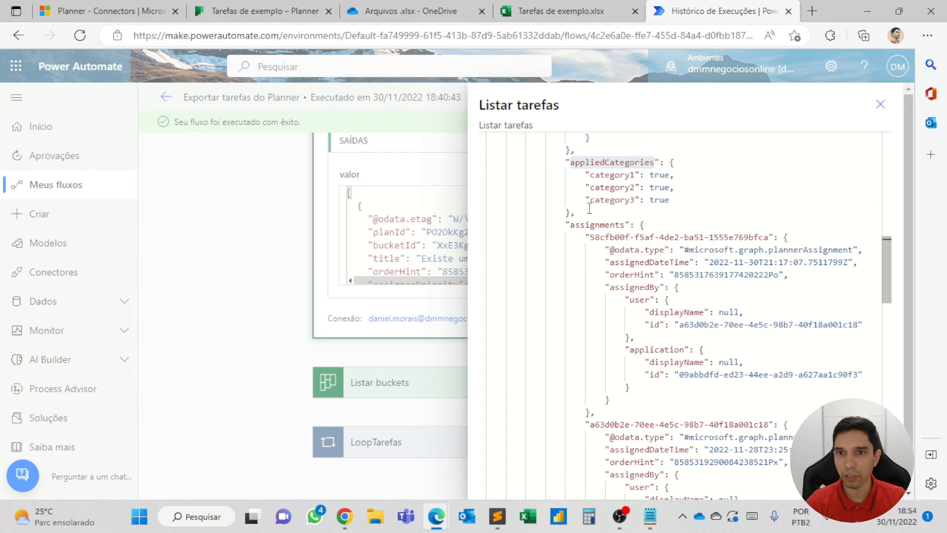
{"action": "left_click", "coordinate": [567, 212]}
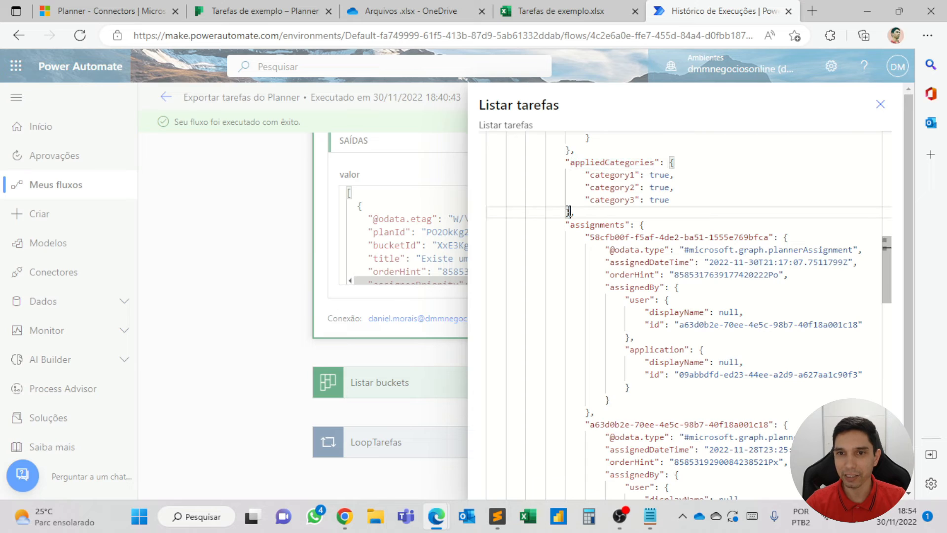
{"action": "double_click", "coordinate": [651, 175]}
{"action": "left_click", "coordinate": [640, 174]}
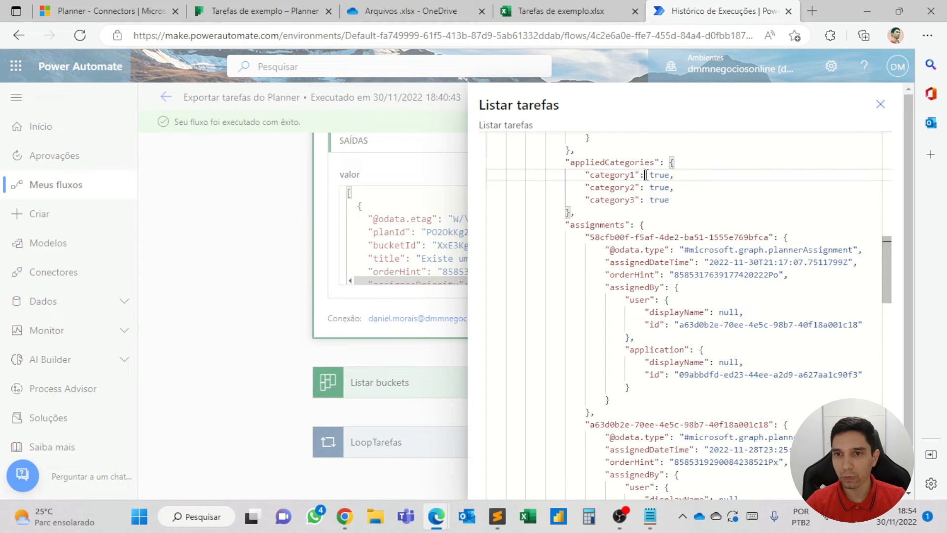
{"action": "left_click", "coordinate": [586, 176]}
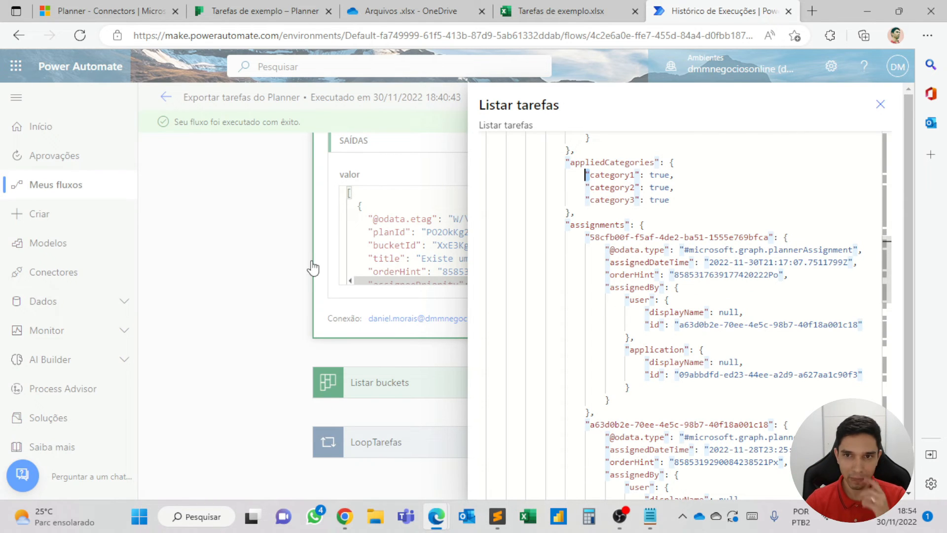
{"action": "mouse_move", "coordinate": [651, 523]}
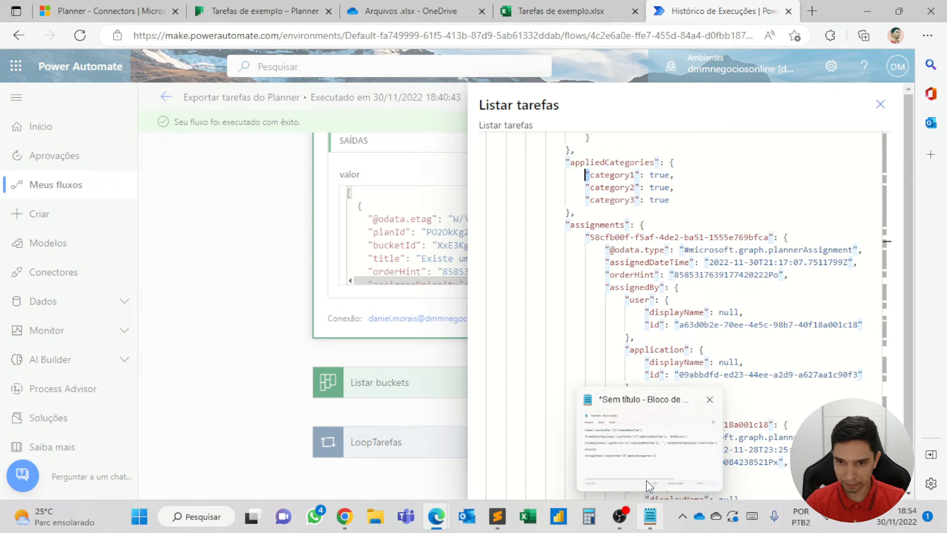
{"action": "left_click", "coordinate": [650, 452]}
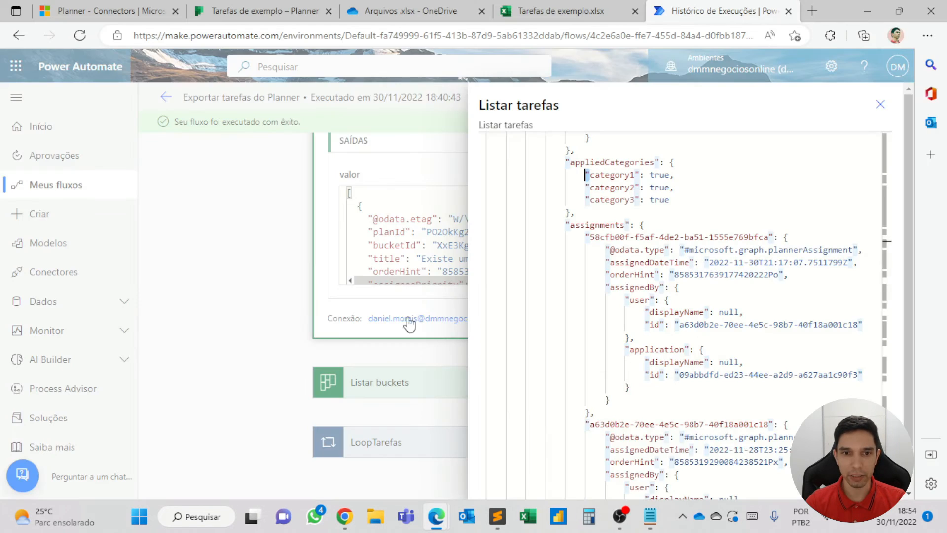
In Notepad, wrap the string() expression in a replace() that swaps ':true' for an empty string
{"action": "left_click", "coordinate": [650, 518]}
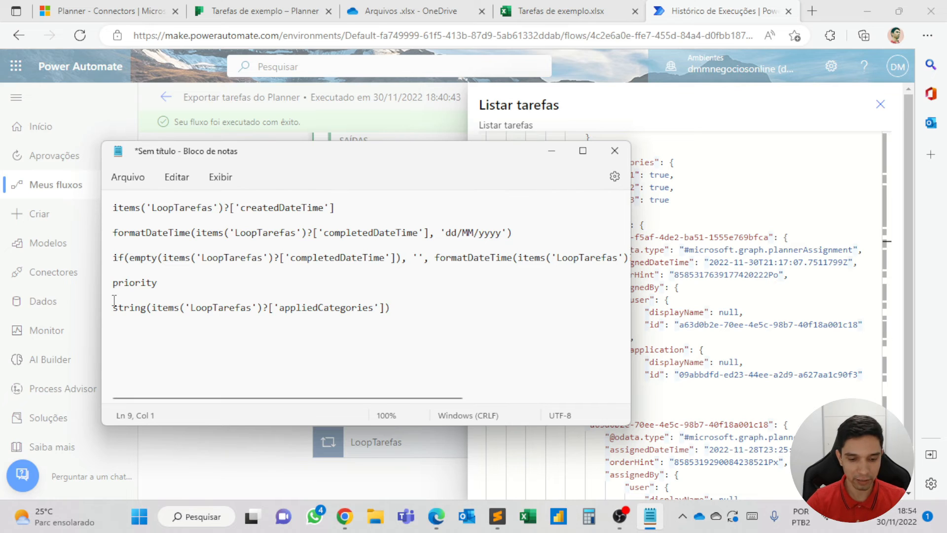
{"action": "type", "text": "replace"}
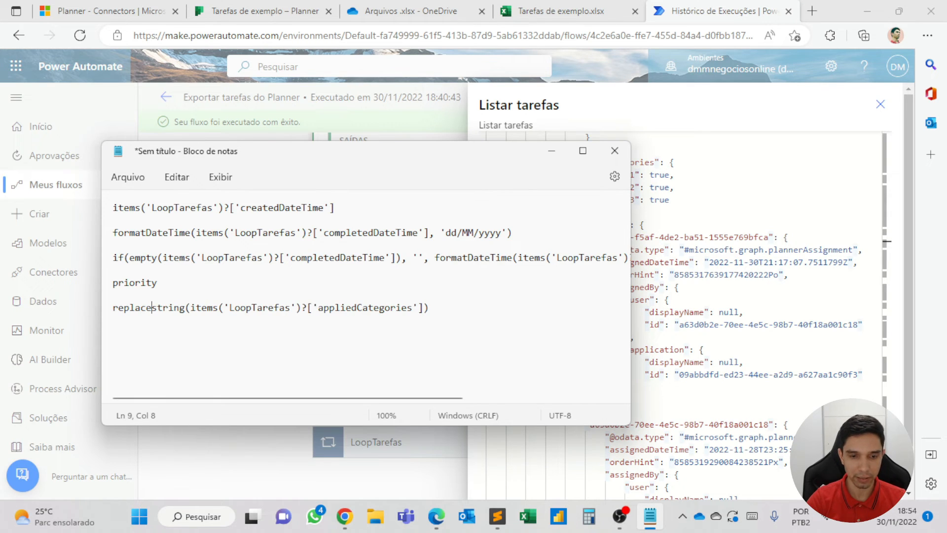
{"action": "type", "text": "("}
{"action": "left_click", "coordinate": [446, 313]}
{"action": "type", "text": ","}
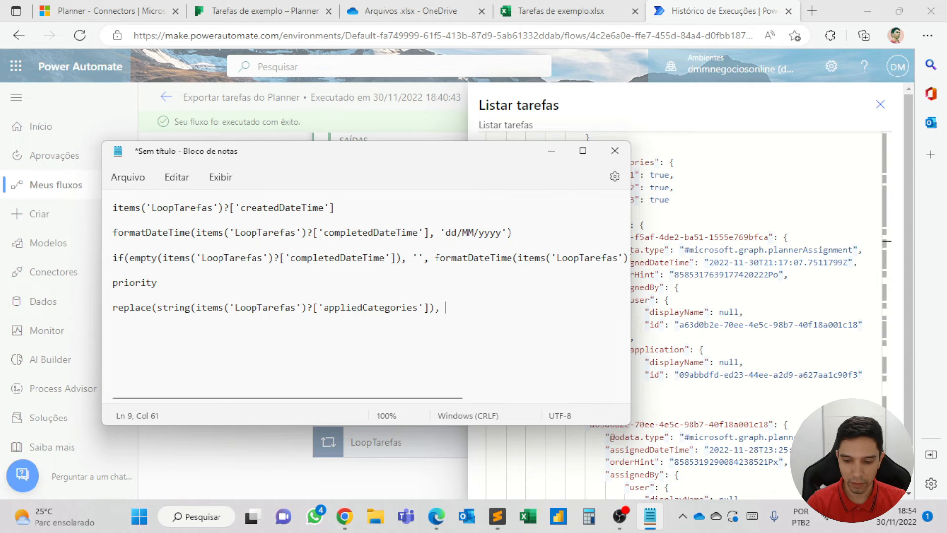
{"action": "type", "text": "':"}
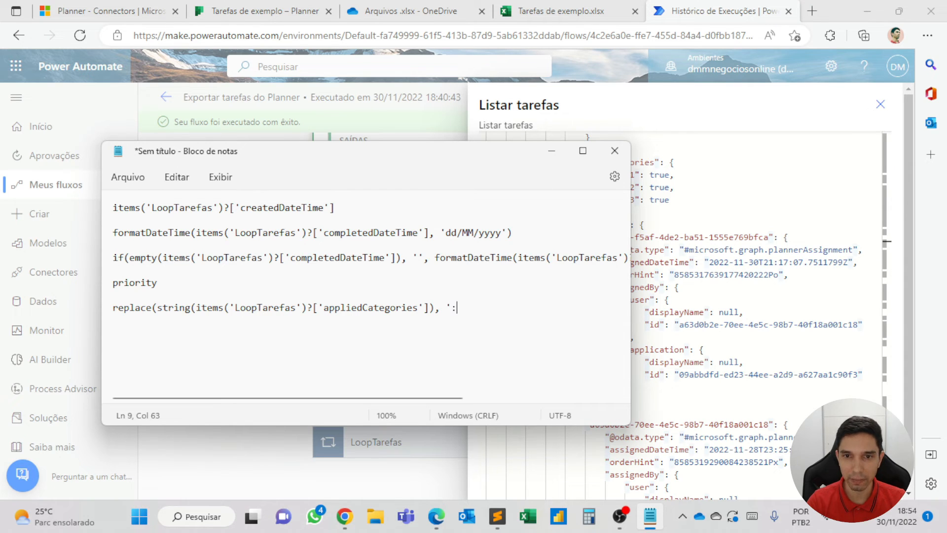
{"action": "type", "text": "true',"}
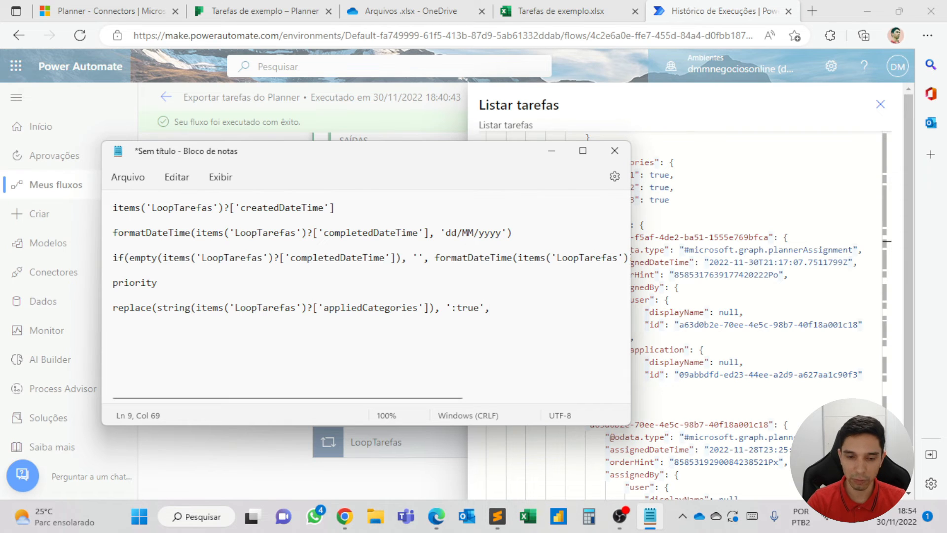
{"action": "type", "text": " '')"}
Nest the appliedCategories expression in a second replace() that swaps '{' for an empty string
{"action": "key", "text": "Home"}
{"action": "type", "text": "replace("}
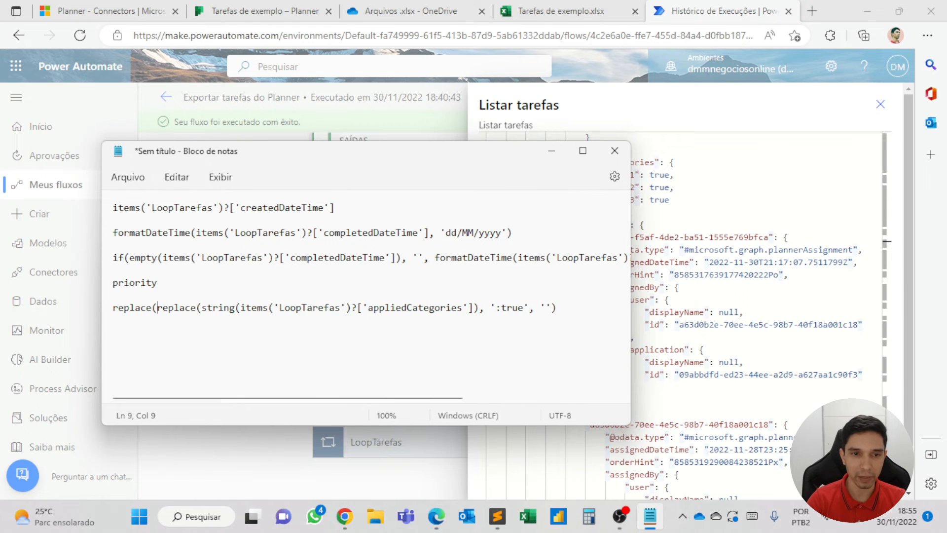
{"action": "key", "text": "End"}
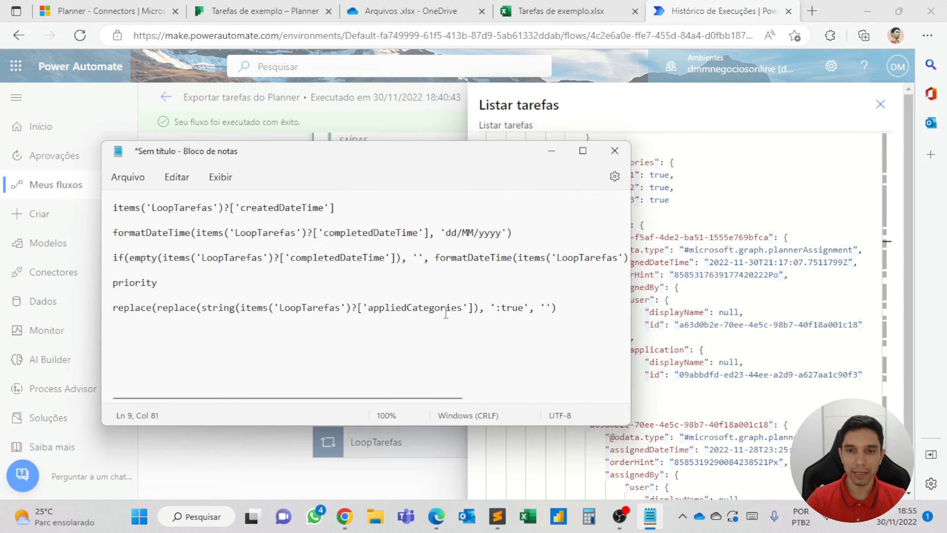
{"action": "type", "text": ","}
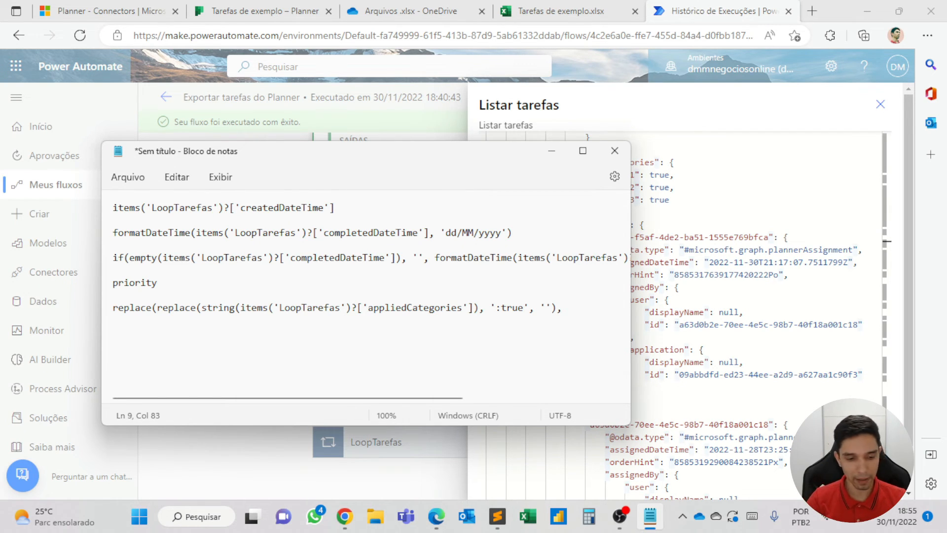
{"action": "type", "text": "'"}
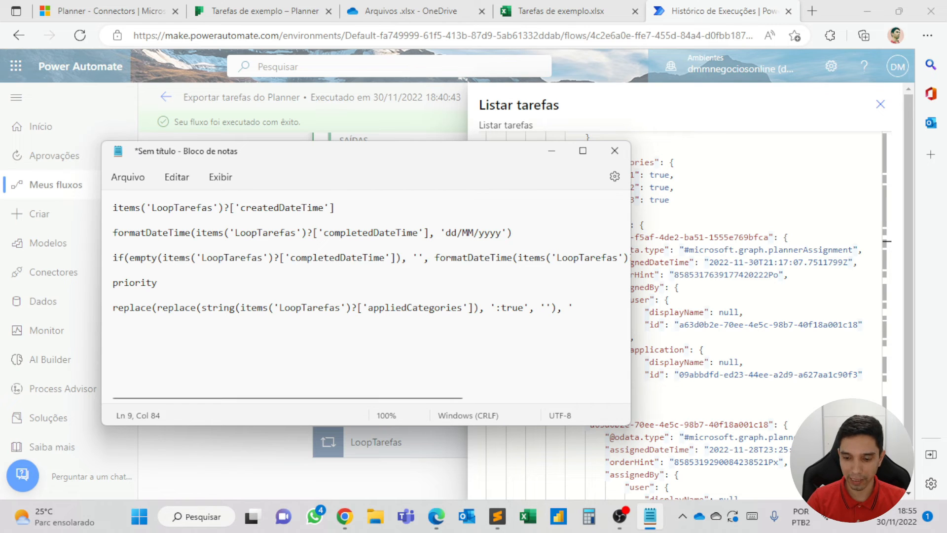
{"action": "type", "text": "{'"}
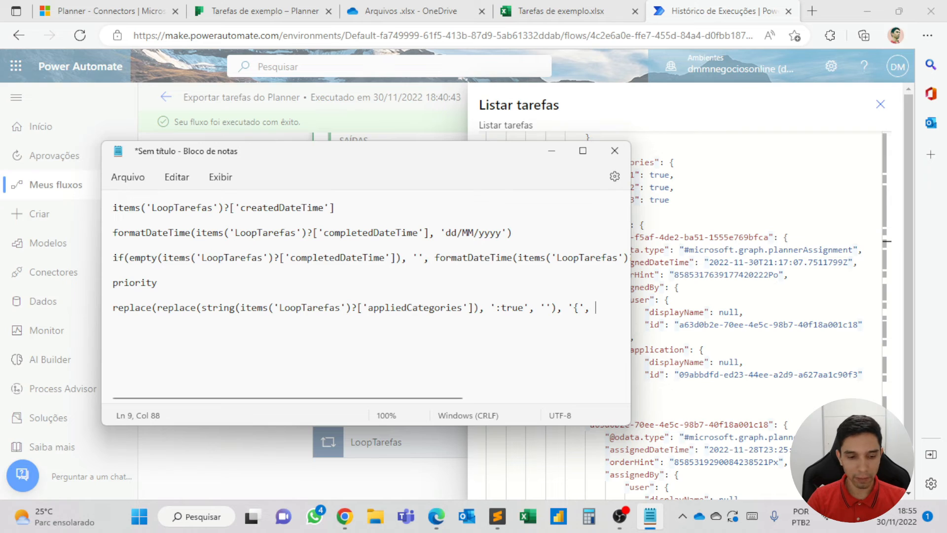
{"action": "type", "text": ", ''"}
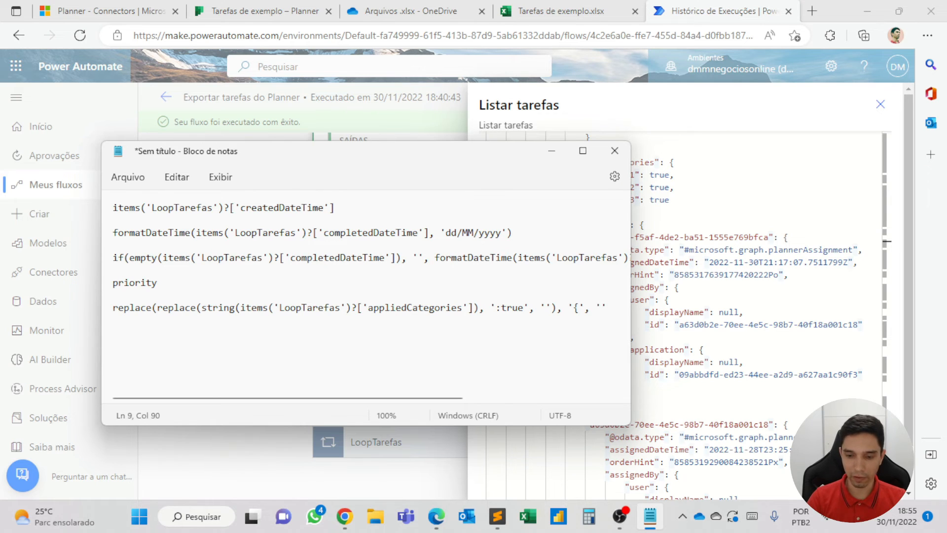
{"action": "type", "text": ","}
{"action": "key", "text": "BackSpace"}
{"action": "type", "text": ")"}
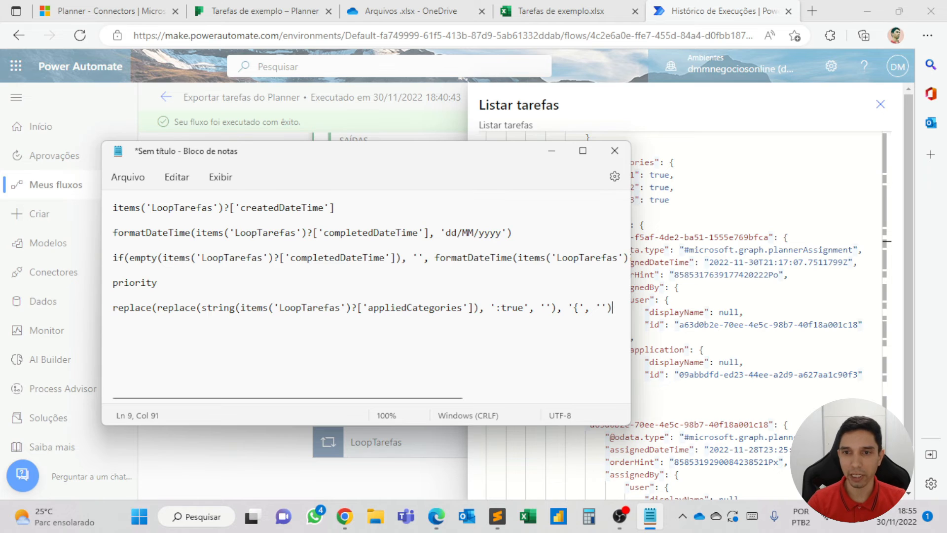
Nest the appliedCategories expression in Notepad in a third replace() that swaps '}' for an empty string
{"action": "type", "text": "rep"}
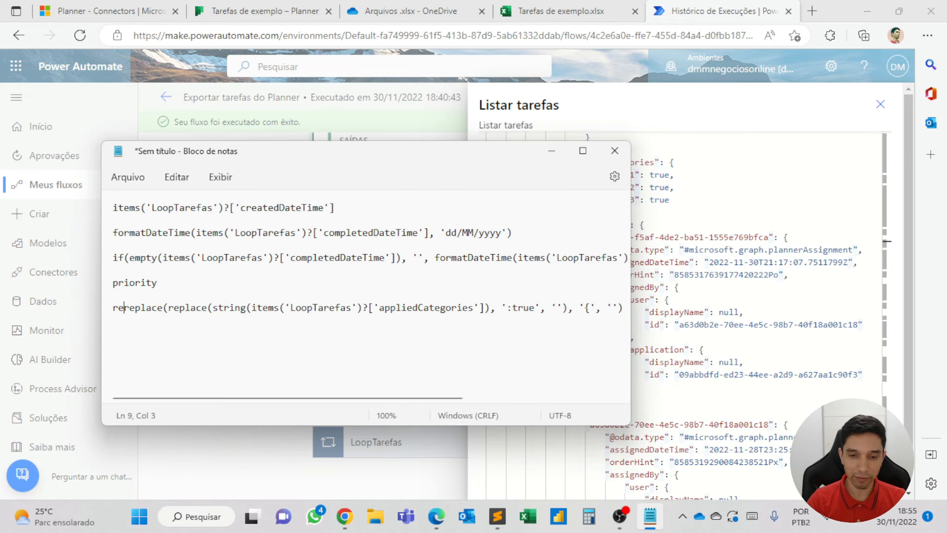
{"action": "type", "text": "lace"}
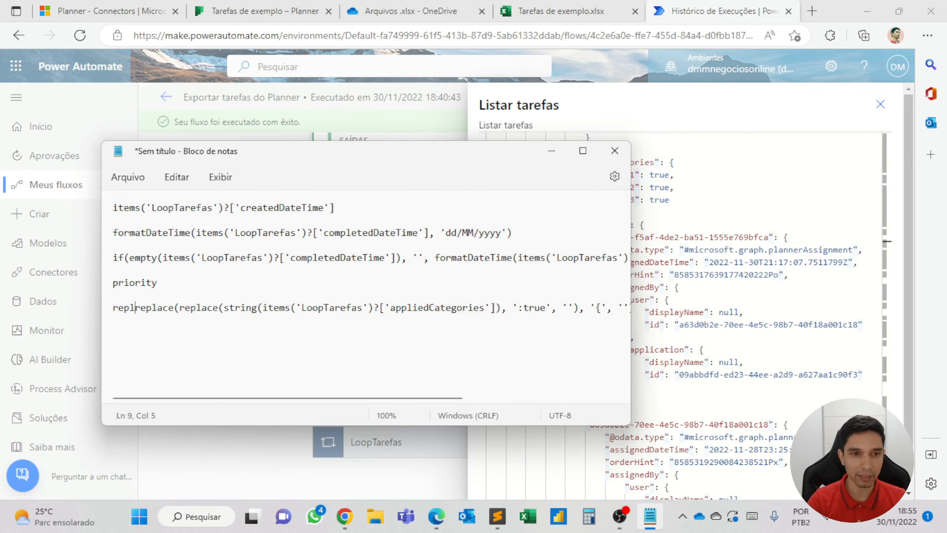
{"action": "type", "text": "("}
{"action": "key", "text": "End"}
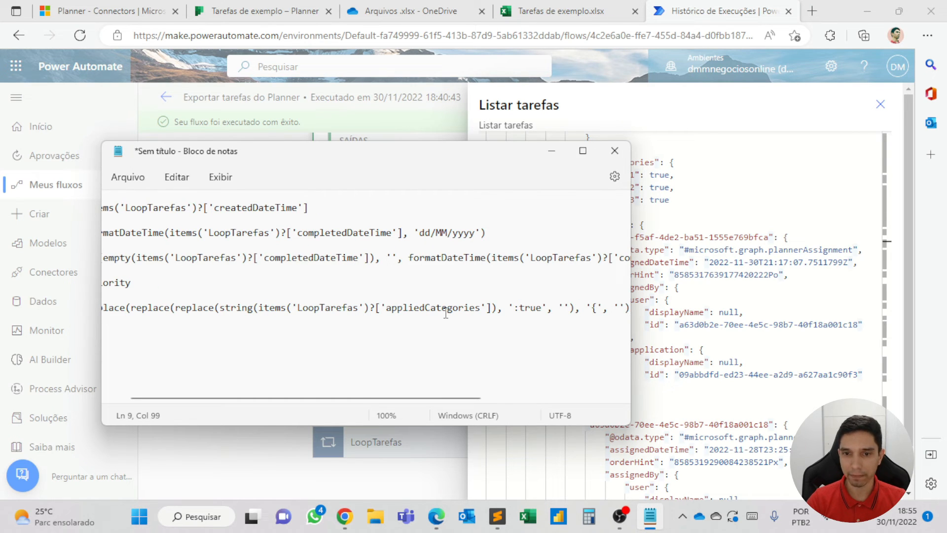
{"action": "left_click_drag", "start_coordinate": [422, 397], "coordinate": [508, 397]}
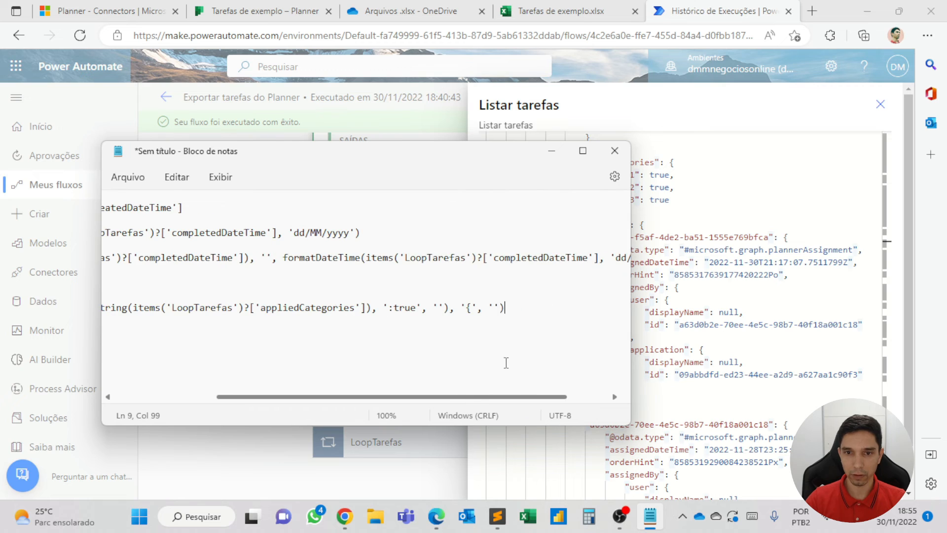
{"action": "type", "text": ", '}'"}
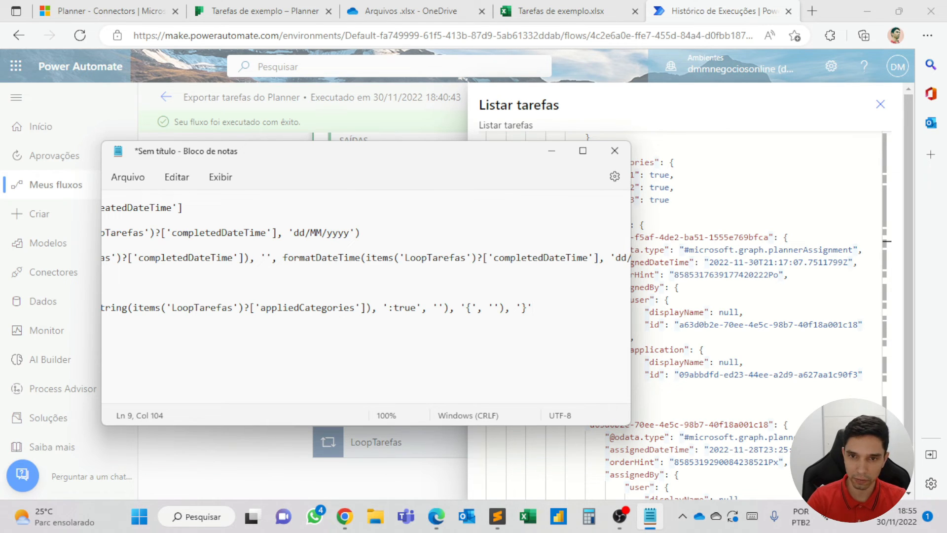
{"action": "type", "text": ", ''"}
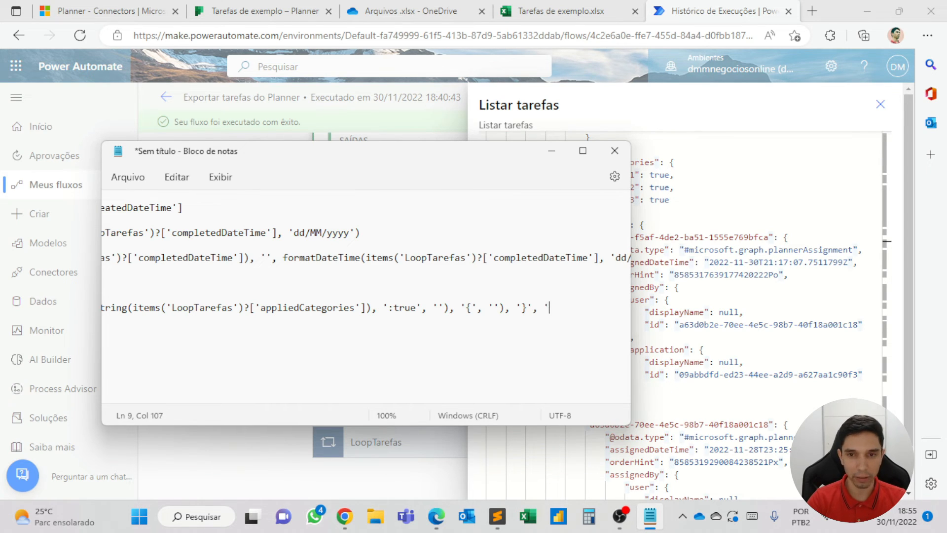
{"action": "type", "text": ")"}
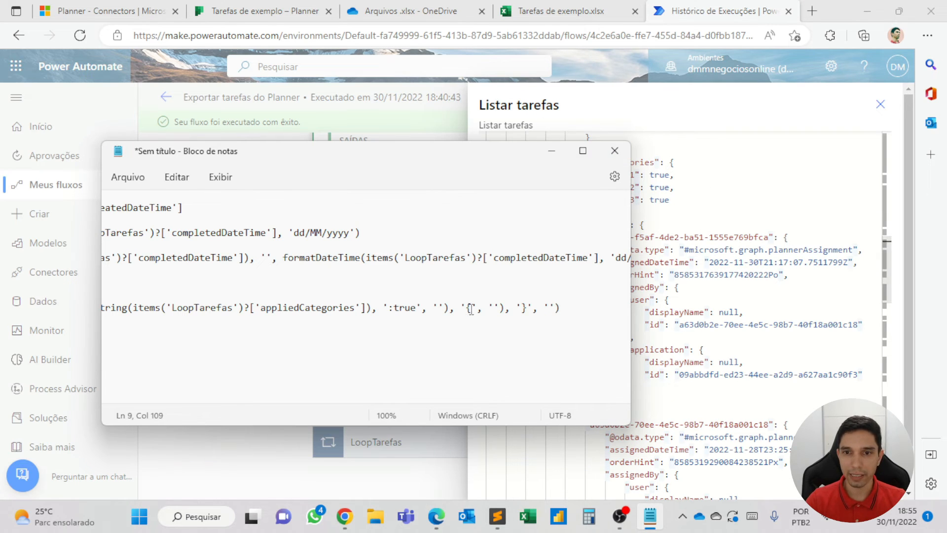
Select the complete appliedCategories expression in Notepad, and switch from the Listar tarefas raw output in Power Automate to editing the flow
{"action": "triple_click", "coordinate": [568, 306]}
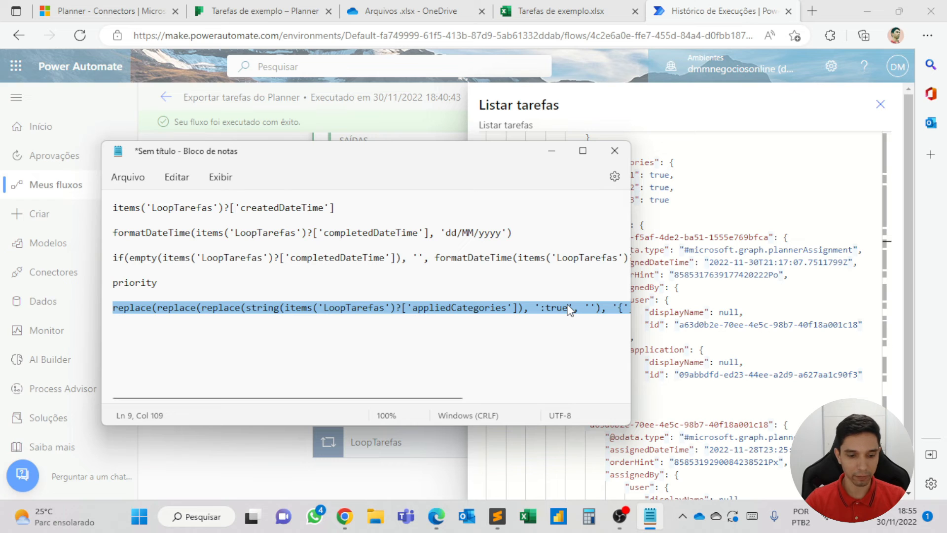
{"action": "left_click", "coordinate": [552, 151]}
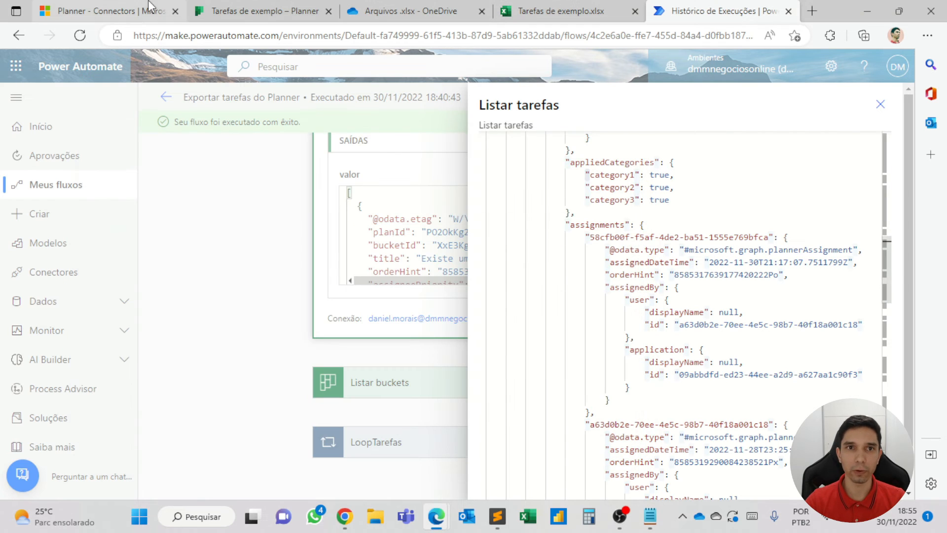
{"action": "left_click", "coordinate": [880, 104]}
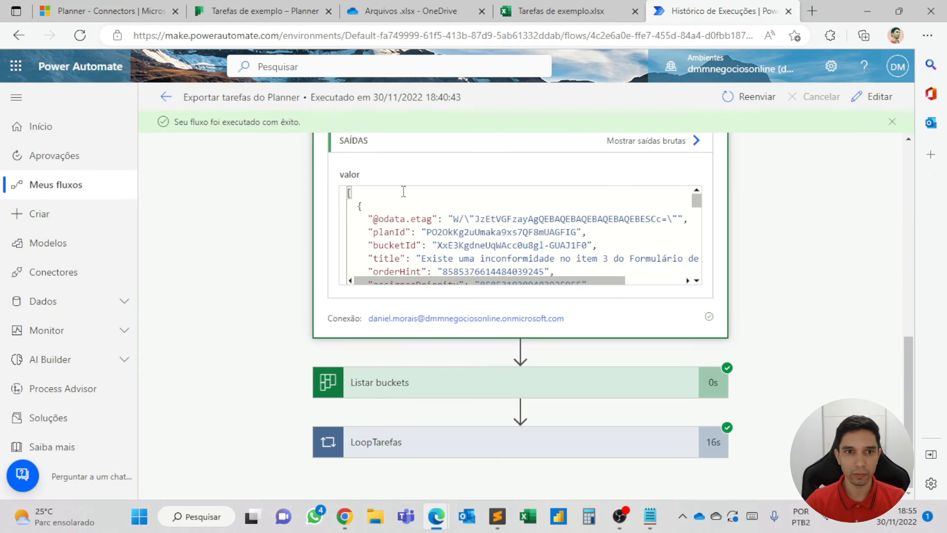
{"action": "left_click", "coordinate": [851, 98]}
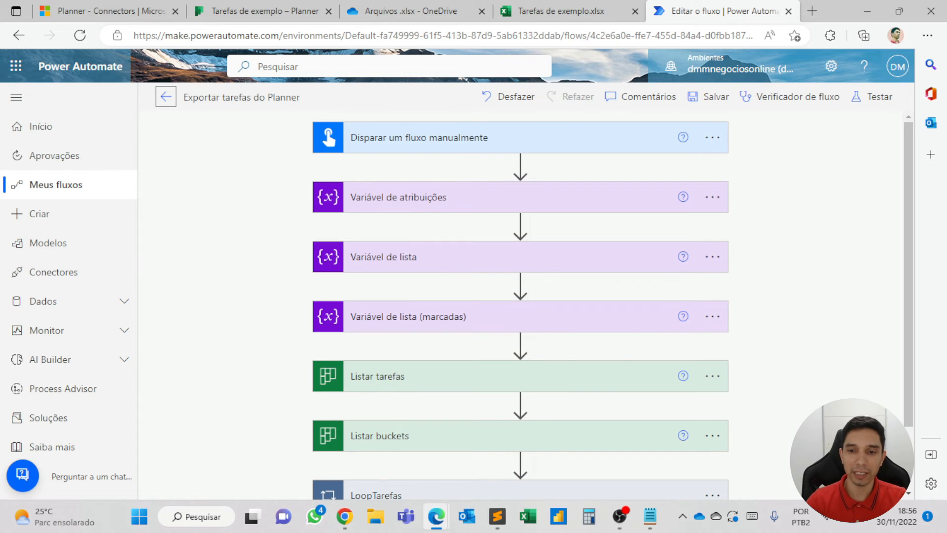
Expand LoopTarefas, LoopBuckets and VerificaBucket to reach the Adicionar uma linha em uma tabela action
{"action": "scroll", "coordinate": [602, 401], "scroll_direction": "down", "scroll_amount": 2}
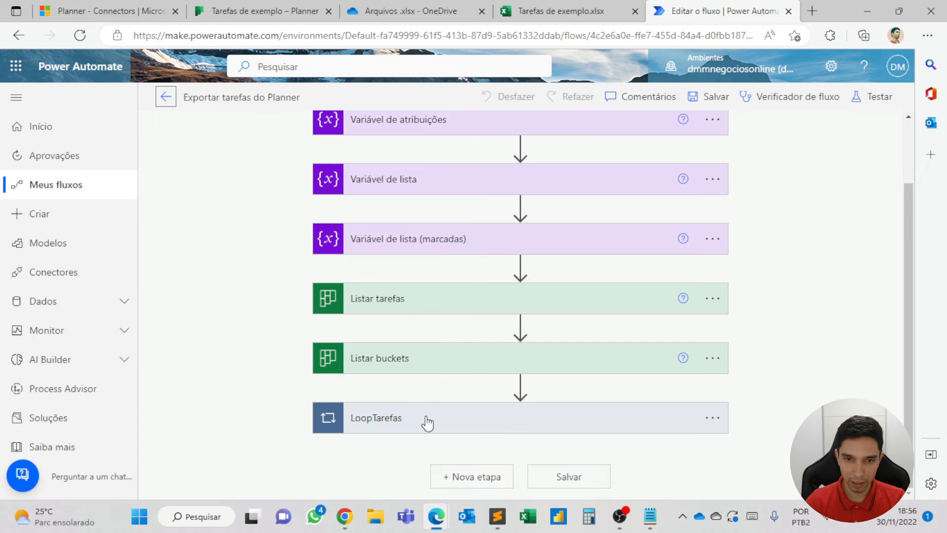
{"action": "left_click", "coordinate": [394, 424]}
{"action": "scroll", "coordinate": [408, 355], "scroll_direction": "down", "scroll_amount": 5}
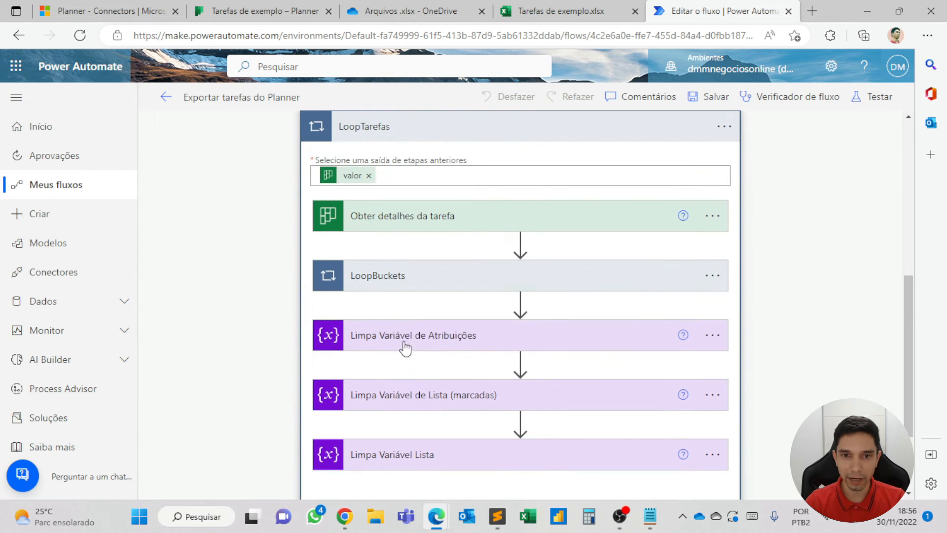
{"action": "left_click", "coordinate": [410, 282]}
{"action": "scroll", "coordinate": [414, 288], "scroll_direction": "down", "scroll_amount": 5}
{"action": "scroll", "coordinate": [429, 315], "scroll_direction": "up", "scroll_amount": 4}
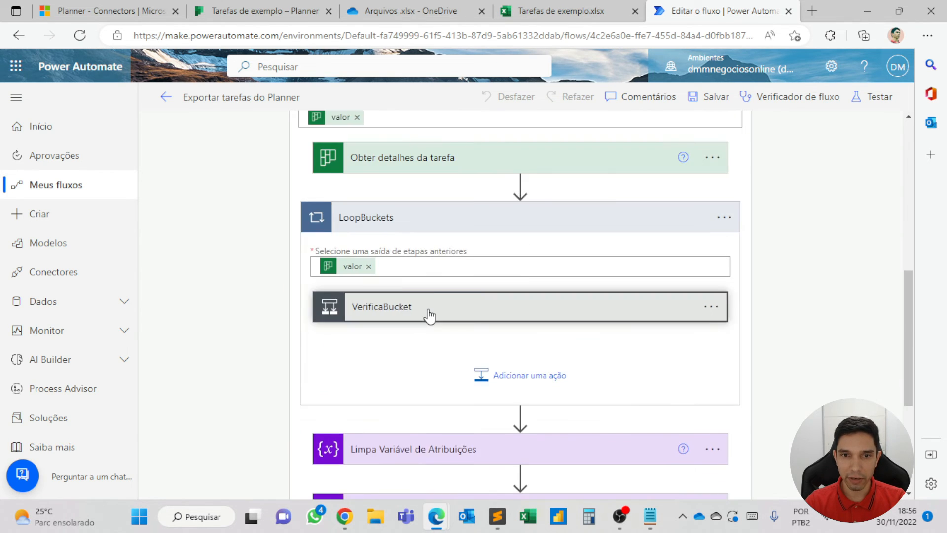
{"action": "left_click", "coordinate": [429, 316]}
{"action": "scroll", "coordinate": [430, 315], "scroll_direction": "down", "scroll_amount": 10}
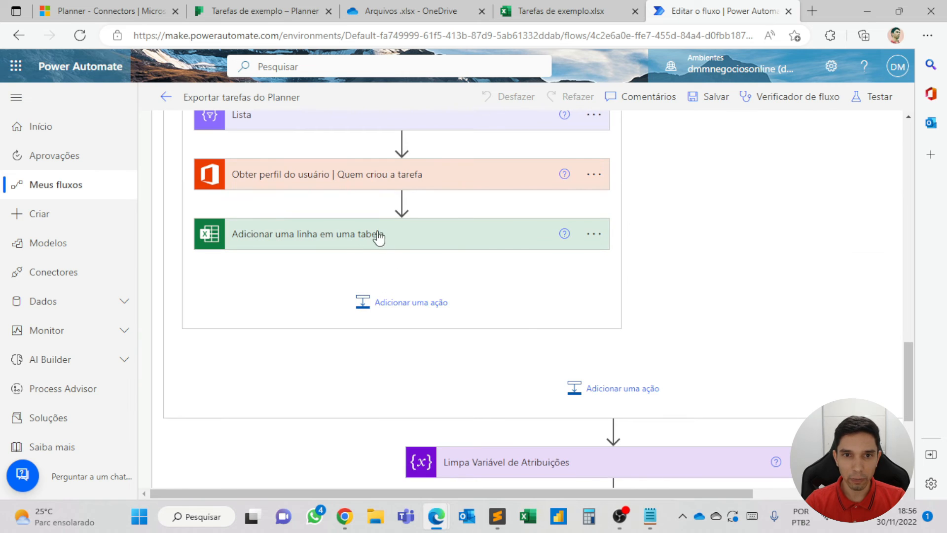
Insert a Compor action between Obter perfil do usuário | Quem criou a tarefa and Adicionar uma linha em uma tabela
{"action": "left_click", "coordinate": [402, 203]}
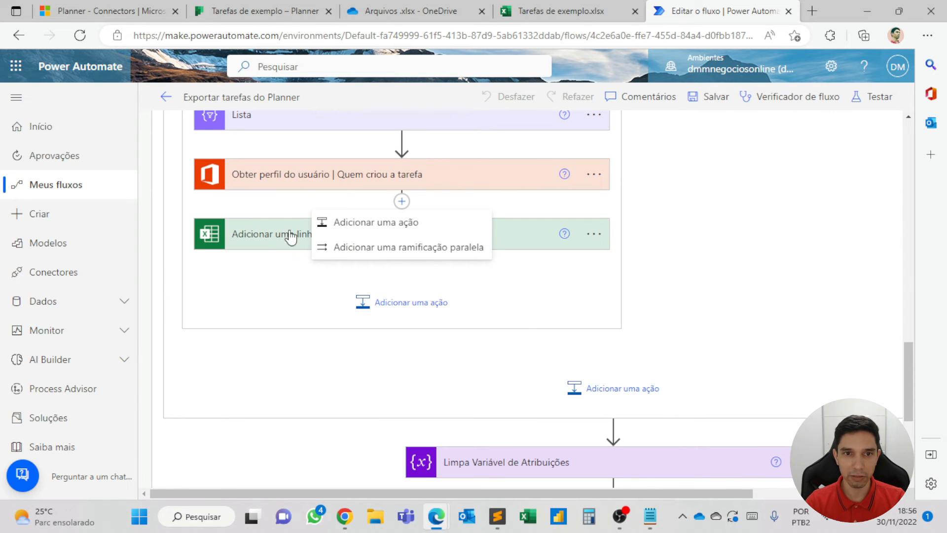
{"action": "left_click", "coordinate": [362, 223]}
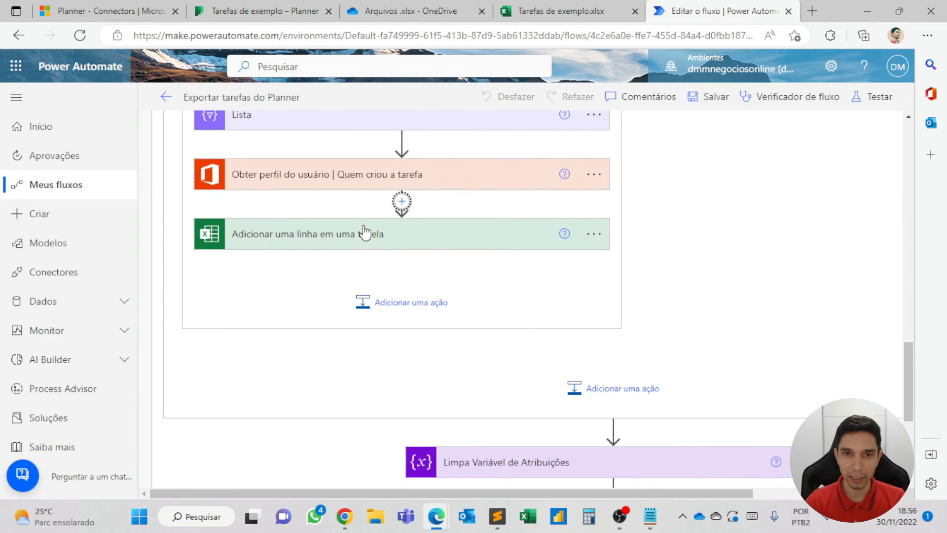
{"action": "type", "text": "compor"}
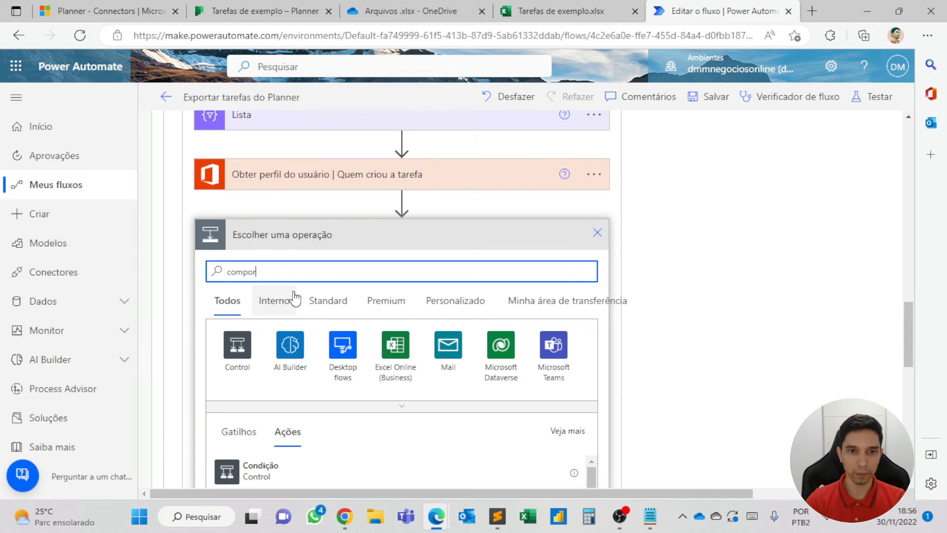
{"action": "scroll", "coordinate": [295, 299], "scroll_direction": "down", "scroll_amount": 1}
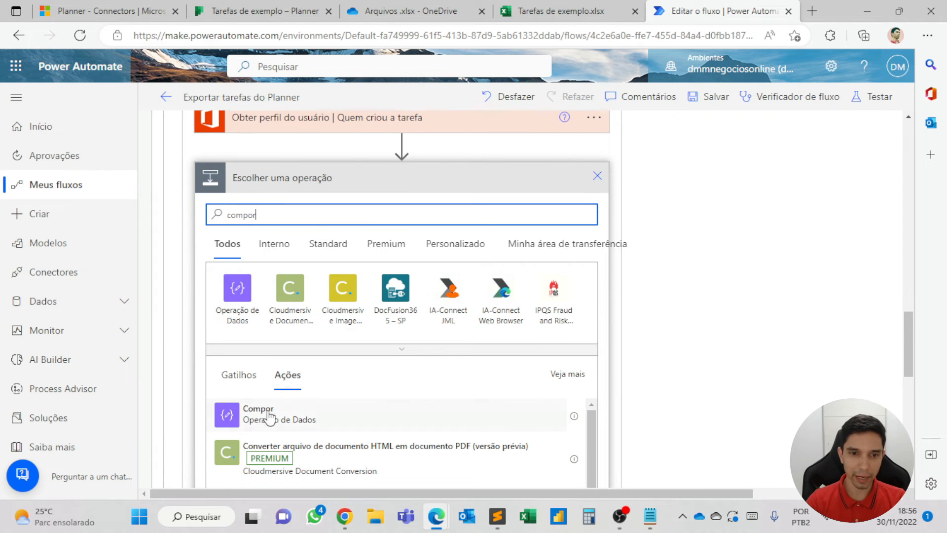
{"action": "left_click", "coordinate": [269, 417]}
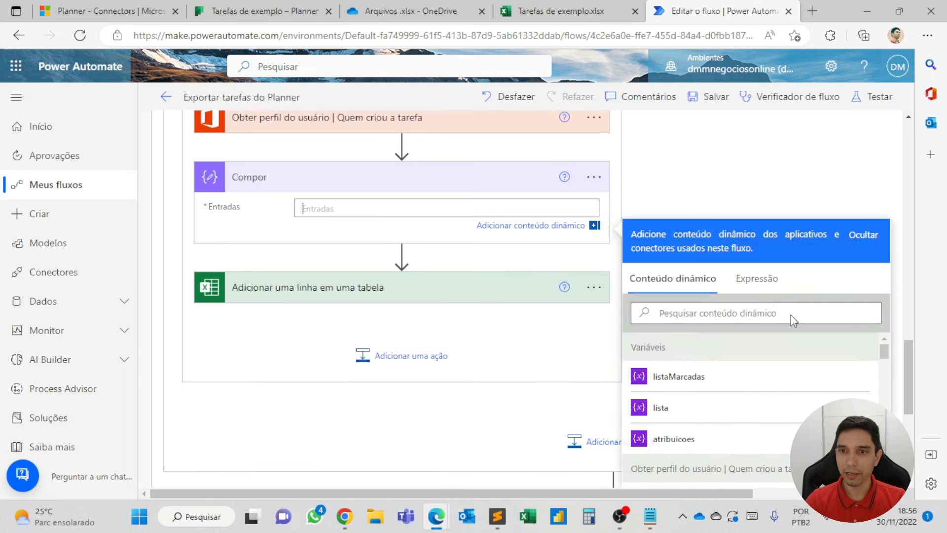
Set the Compor action's Entradas to the nested replace() expression for appliedCategories copied from Notepad
{"action": "left_click", "coordinate": [762, 278]}
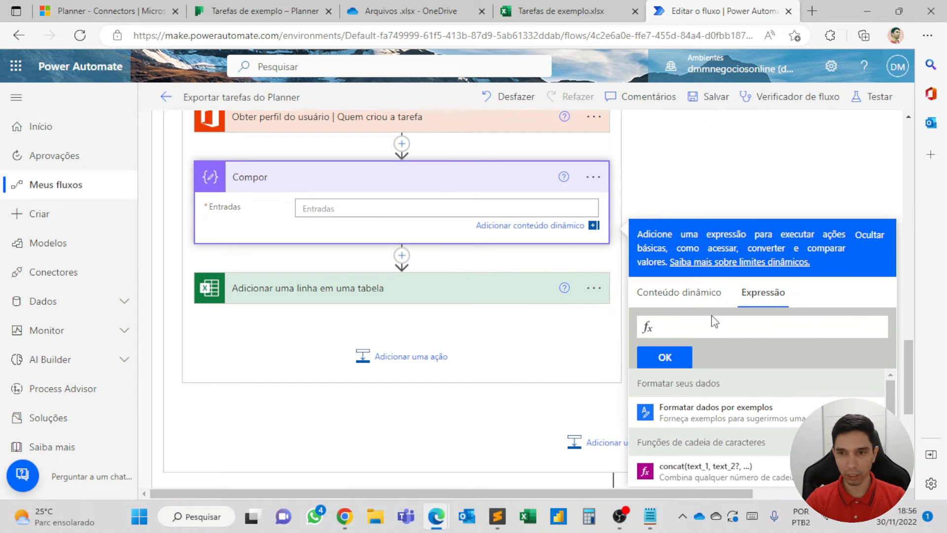
{"action": "left_click", "coordinate": [652, 523]}
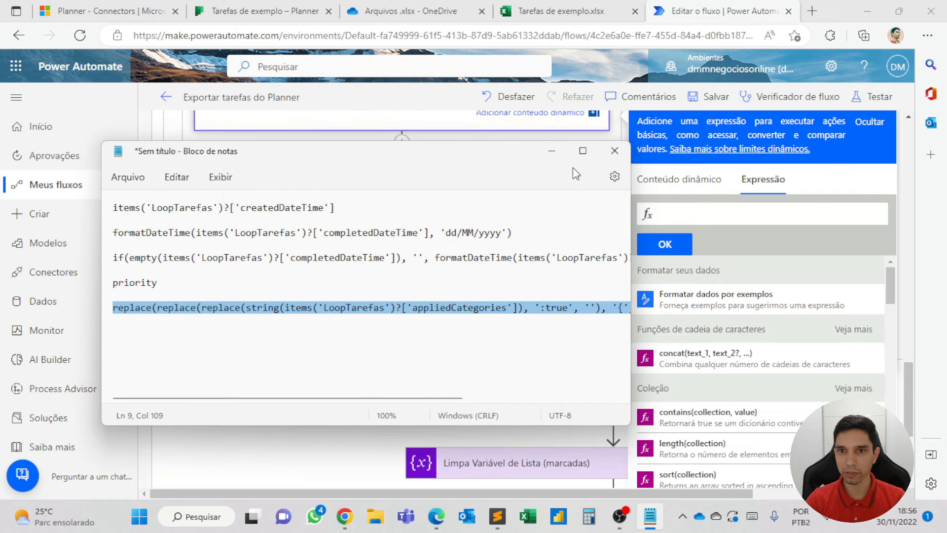
{"action": "key", "text": "ctrl+c"}
{"action": "left_click", "coordinate": [551, 151]}
{"action": "key", "text": "ctrl+v"}
{"action": "left_click", "coordinate": [663, 243]}
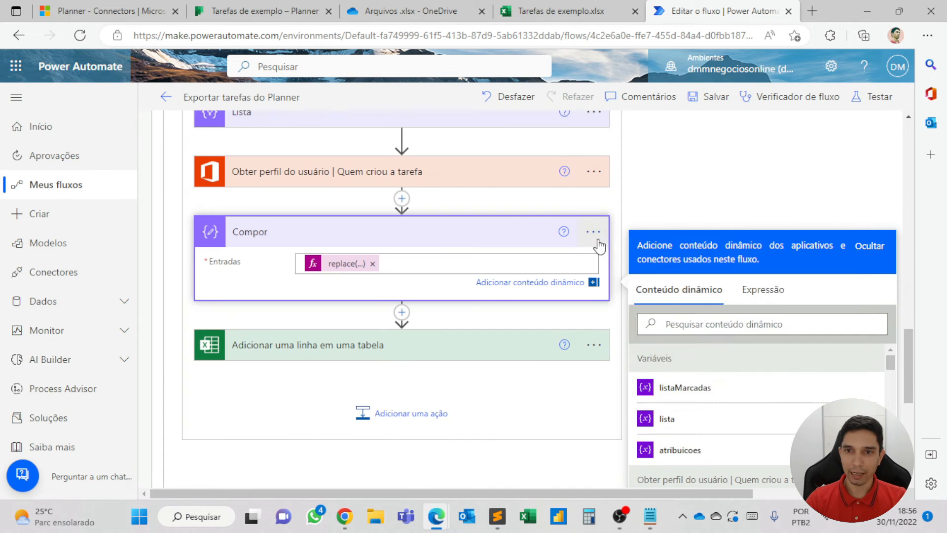
Rename the Compor action as Tratamento de rótulos (1) and collapse it
{"action": "left_click", "coordinate": [593, 232]}
{"action": "left_click", "coordinate": [673, 276]}
{"action": "type", "text": "Tratament"}
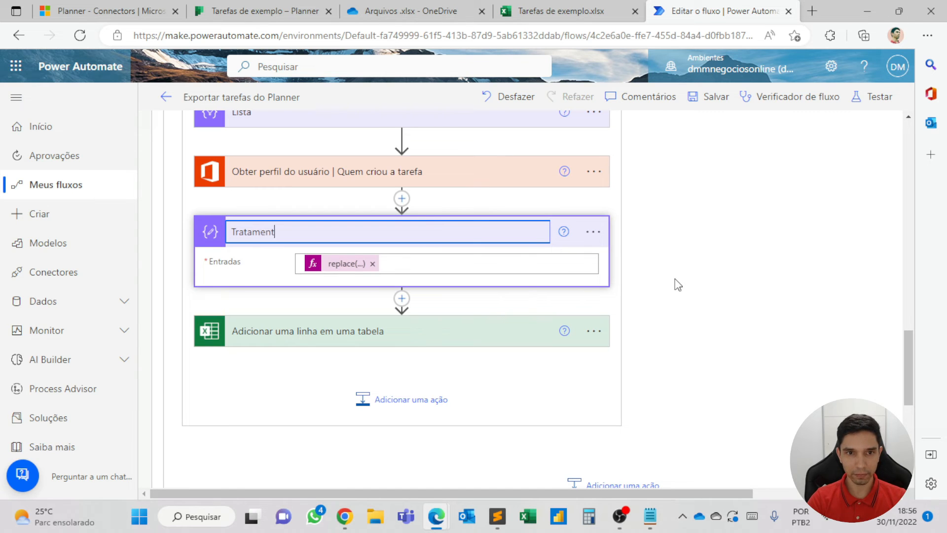
{"action": "type", "text": "o de rótulos"}
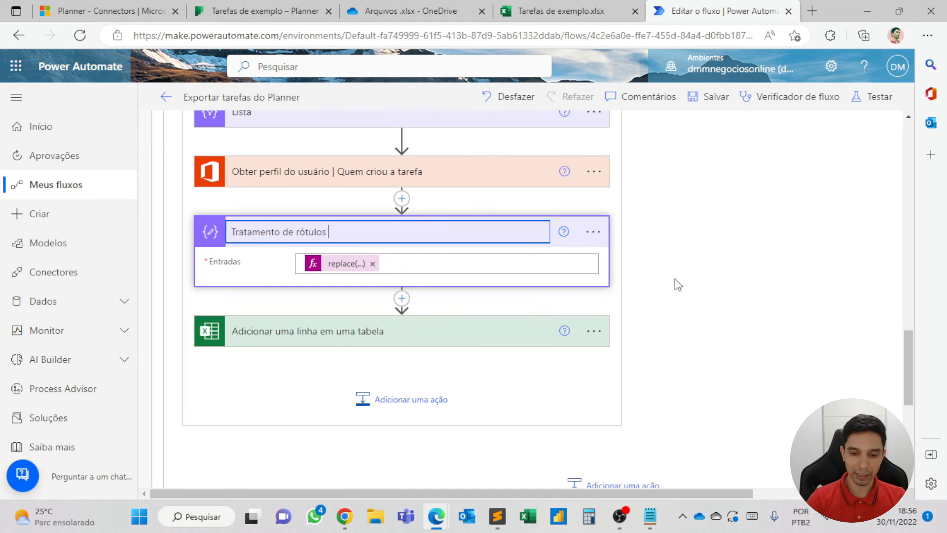
{"action": "type", "text": " (1)"}
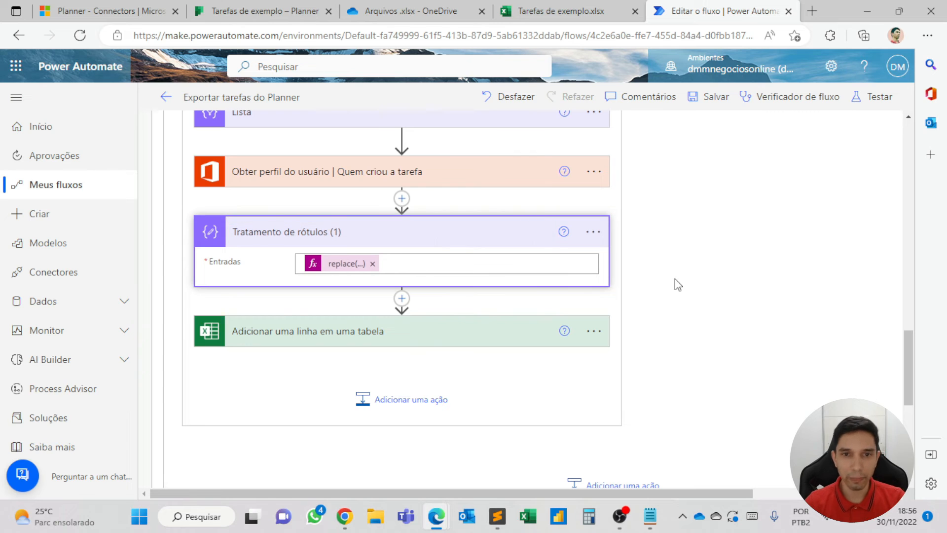
{"action": "left_click", "coordinate": [449, 243]}
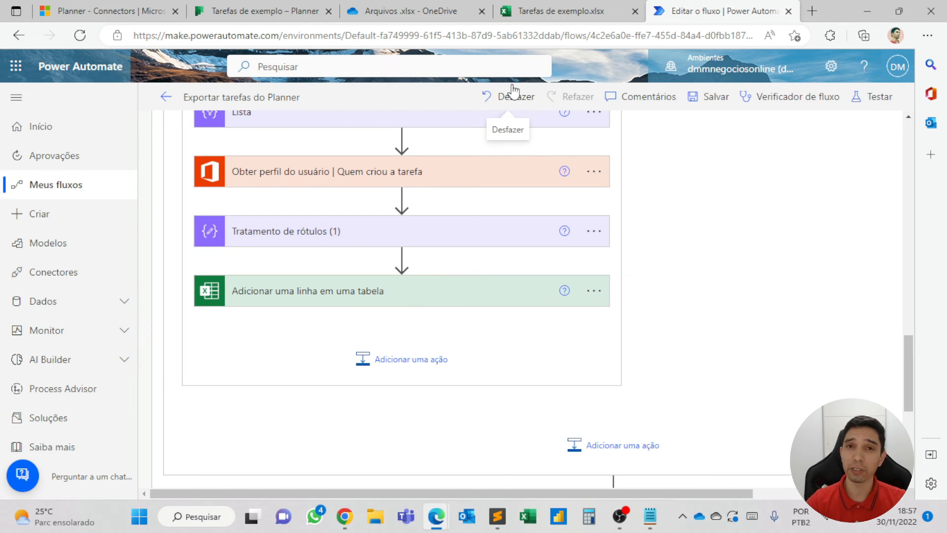
Switch to the open task in Planner and rename its Rosa label as Categoria 1
{"action": "left_click", "coordinate": [248, 12]}
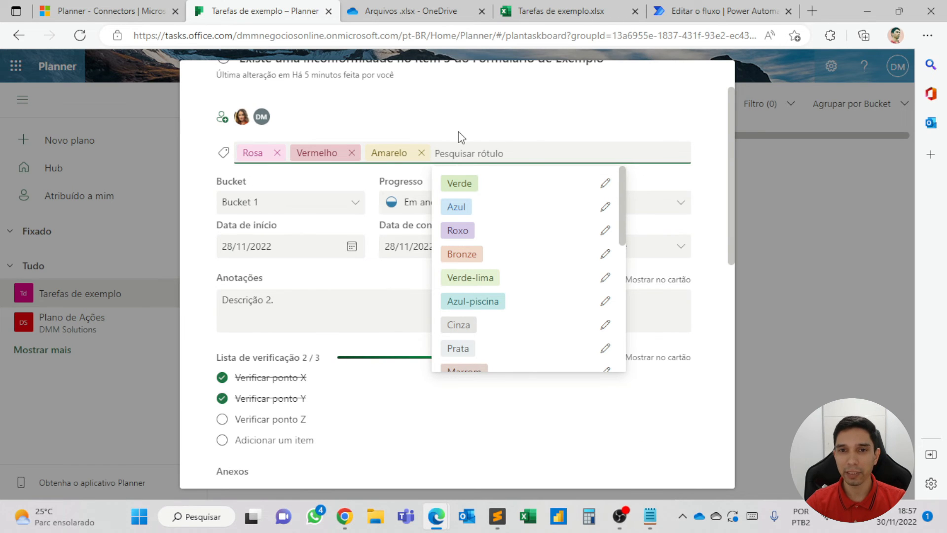
{"action": "left_click", "coordinate": [319, 130]}
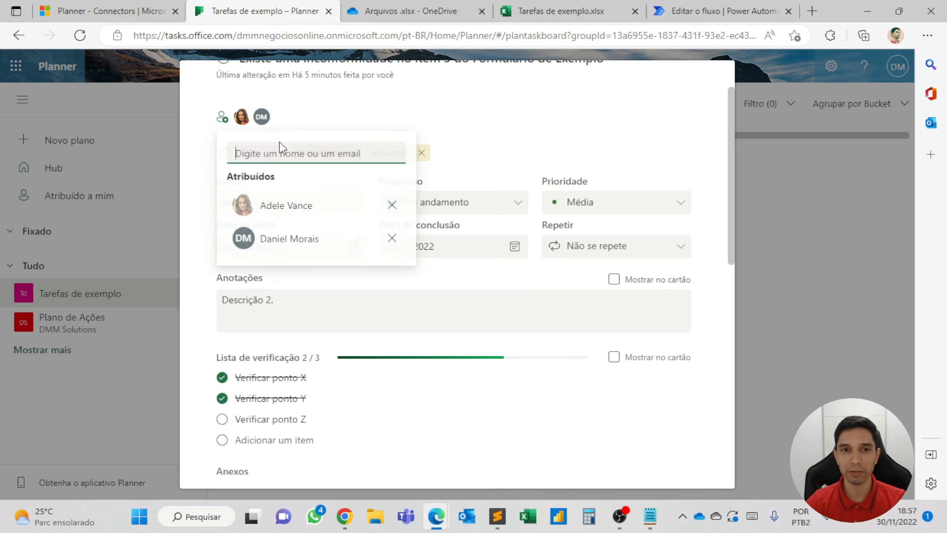
{"action": "left_click", "coordinate": [469, 118]}
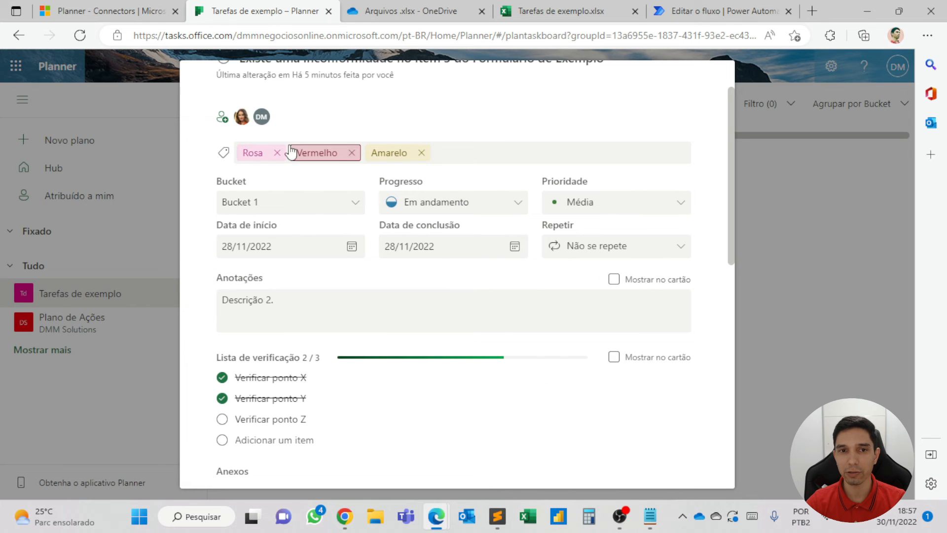
{"action": "left_click", "coordinate": [252, 154]}
{"action": "left_click_drag", "start_coordinate": [277, 194], "coordinate": [254, 193]}
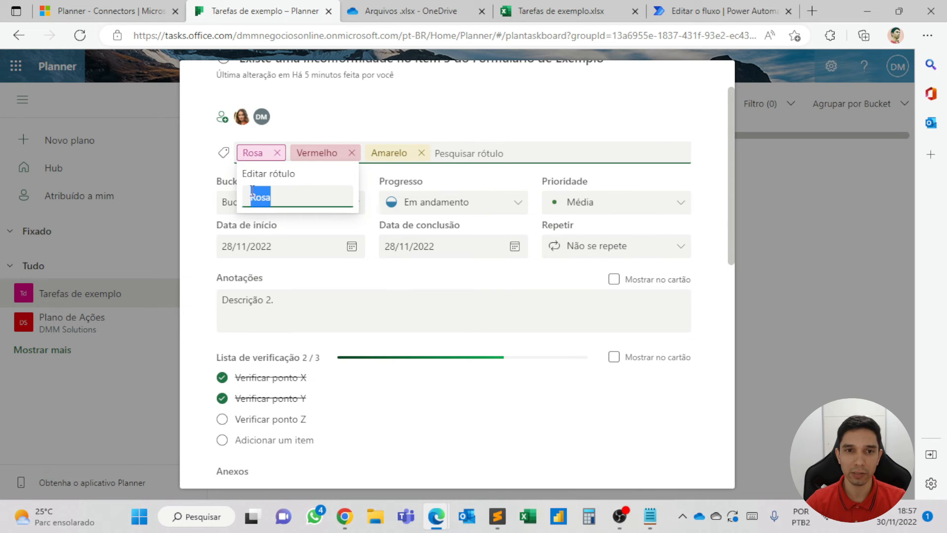
{"action": "type", "text": "Catego"}
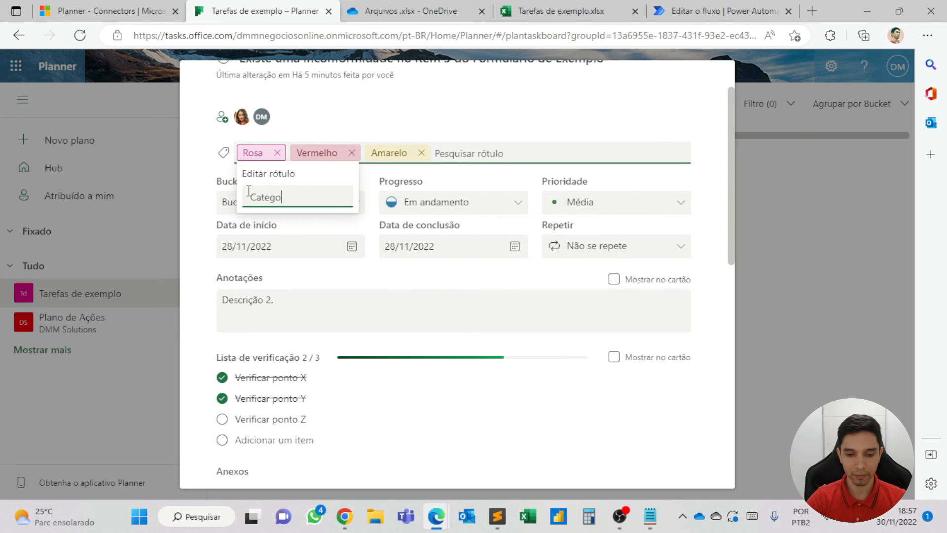
{"action": "type", "text": "ria 1"}
{"action": "key", "text": "Return"}
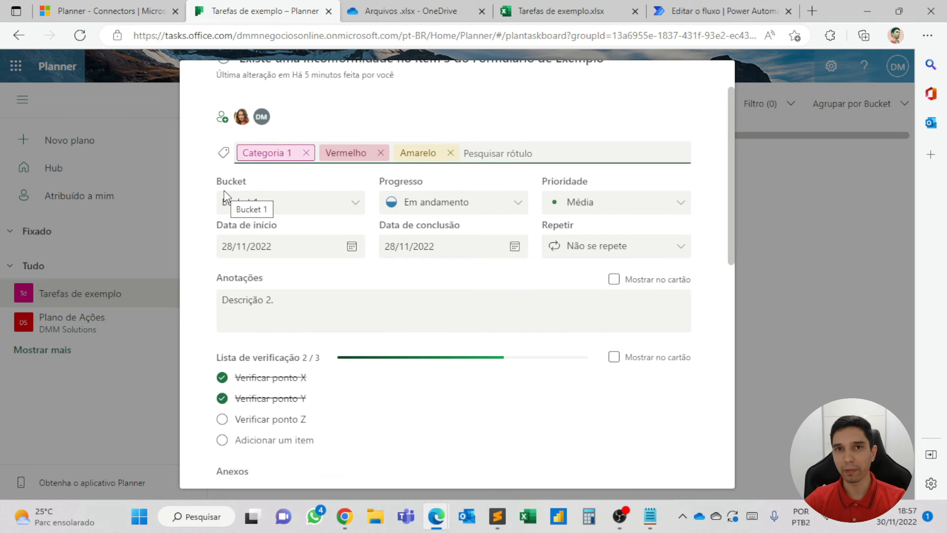
Rename the Categoria 1 label on the Planner task back to Rosa
{"action": "left_click", "coordinate": [287, 151]}
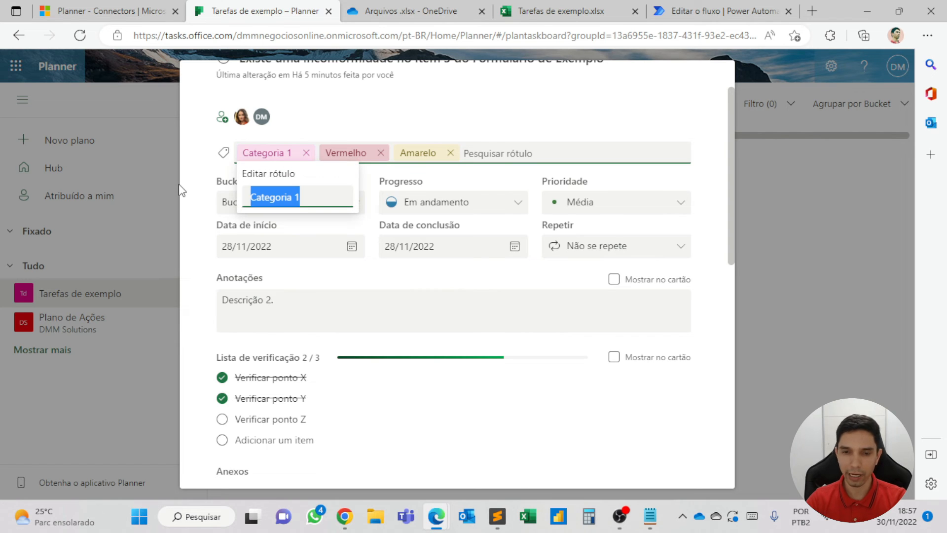
{"action": "type", "text": "Rosa"}
{"action": "key", "text": "Return"}
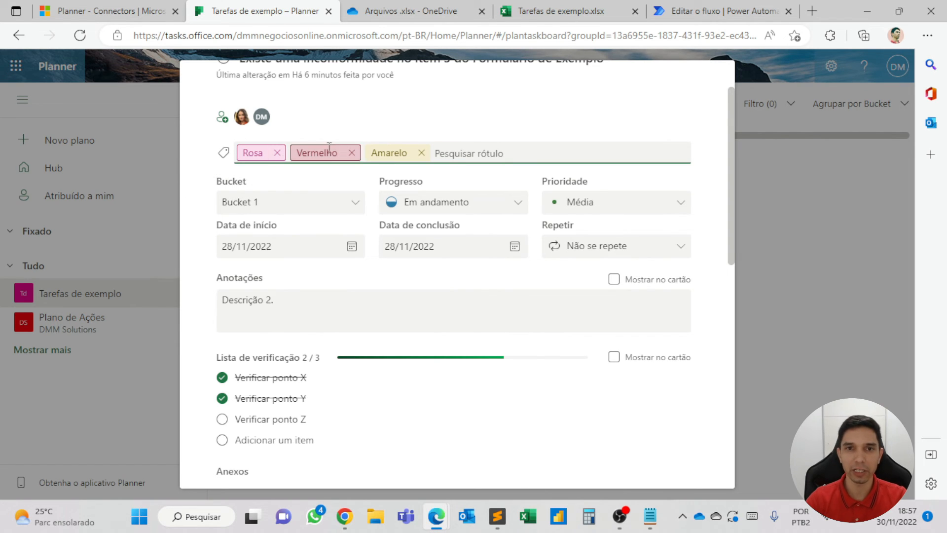
Switch back to the flow in Power Automate and add a Compor action after Tratamento de rótulos (1)
{"action": "left_click", "coordinate": [709, 12]}
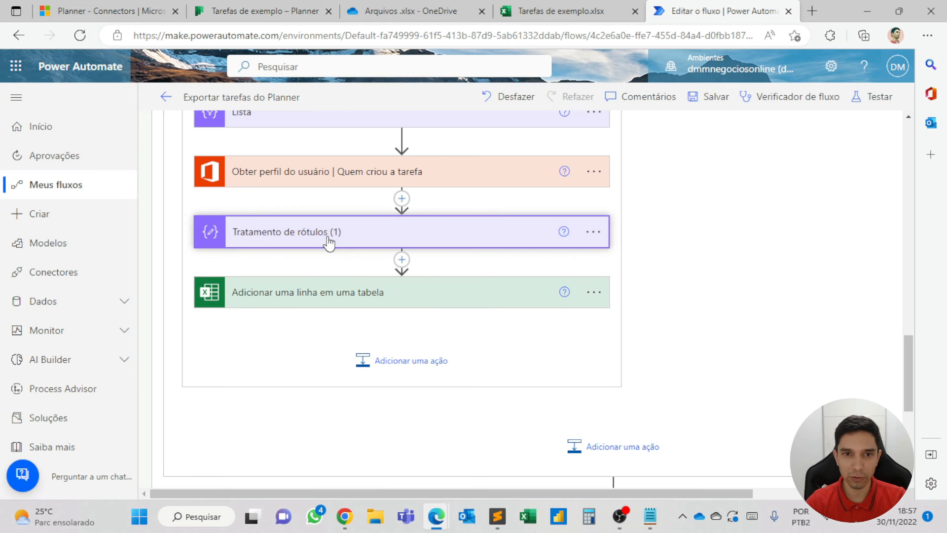
{"action": "left_click", "coordinate": [401, 259]}
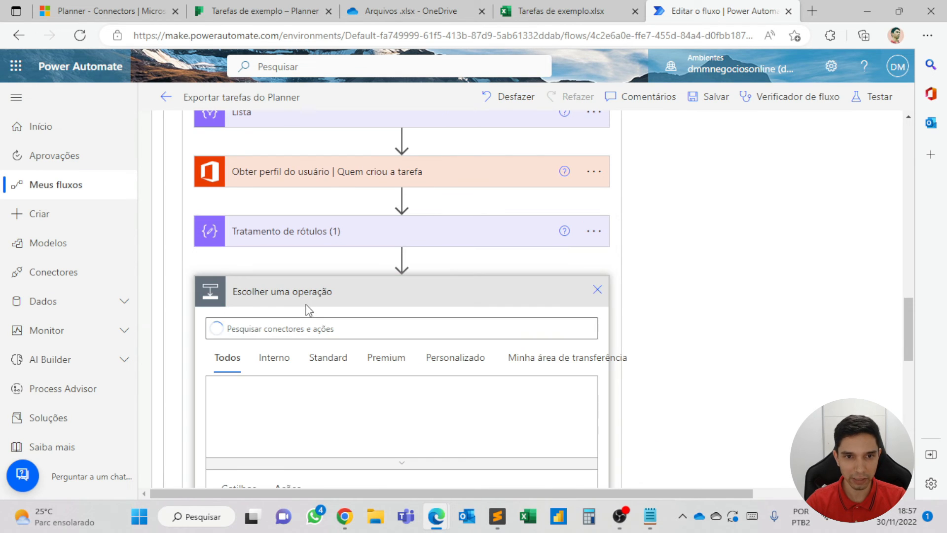
{"action": "left_click", "coordinate": [285, 329]}
{"action": "type", "text": "compor"}
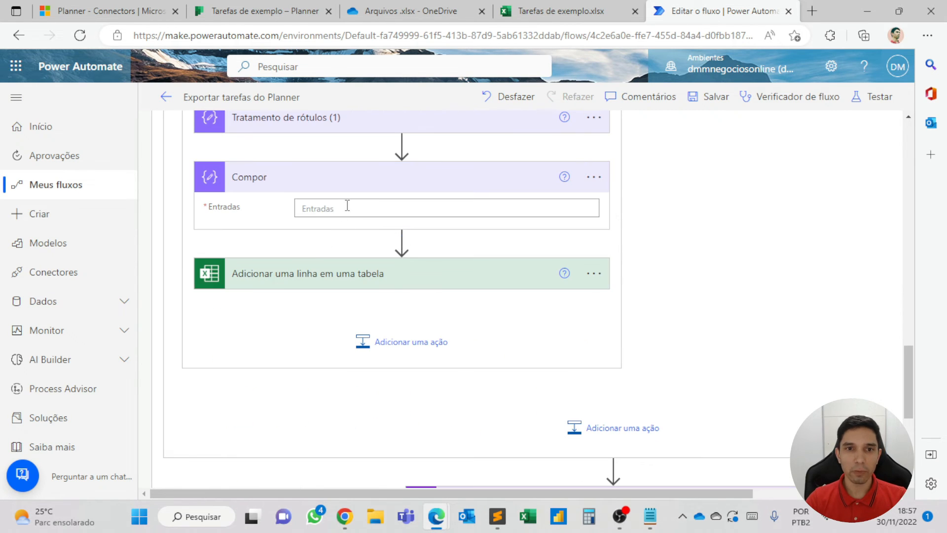
{"action": "left_click", "coordinate": [347, 207]}
Rename the new Compor action as Tratamento de rótulos (2), reusing the name copied from the first treatment action
{"action": "left_click", "coordinate": [595, 119]}
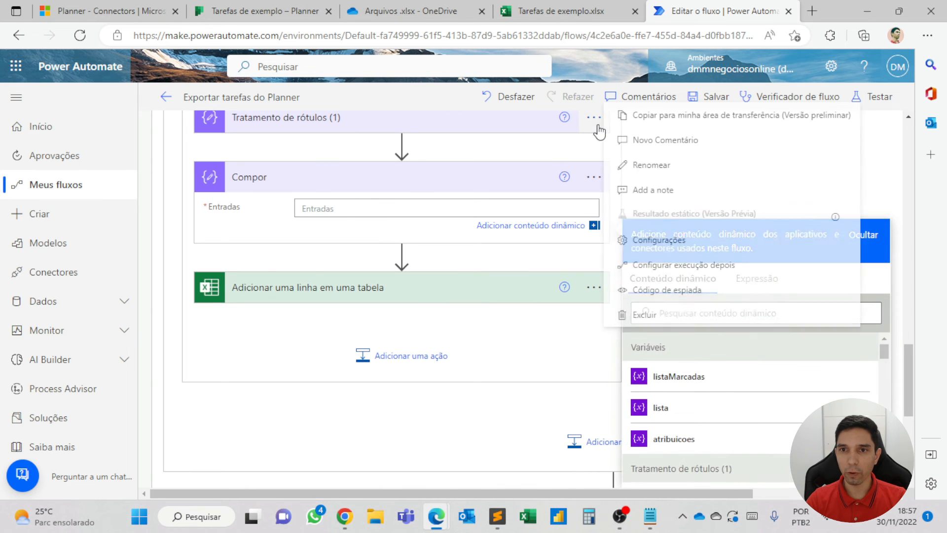
{"action": "left_click", "coordinate": [599, 123]}
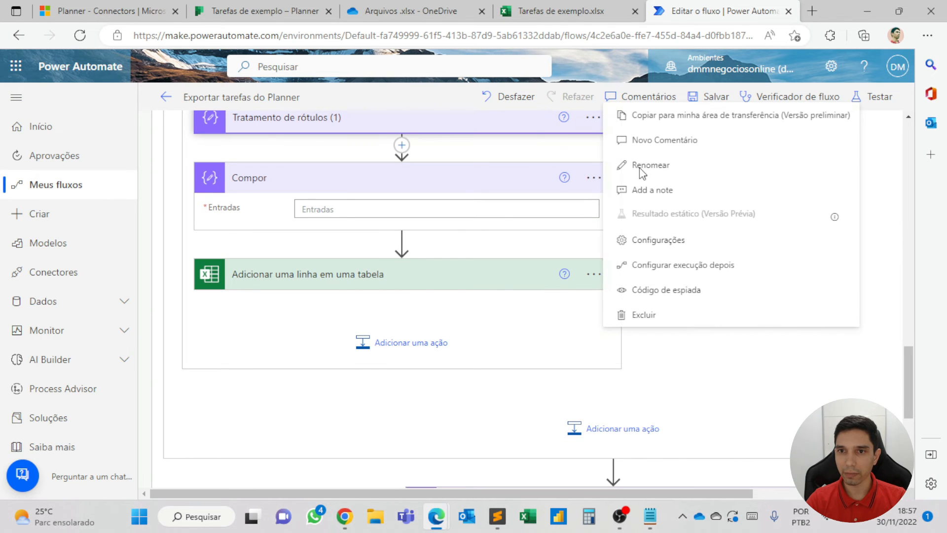
{"action": "left_click", "coordinate": [641, 167]}
{"action": "key", "text": "ctrl+c"}
{"action": "left_click", "coordinate": [593, 178]}
{"action": "left_click", "coordinate": [337, 186]}
{"action": "key", "text": "ctrl+v"}
{"action": "key", "text": "Return"}
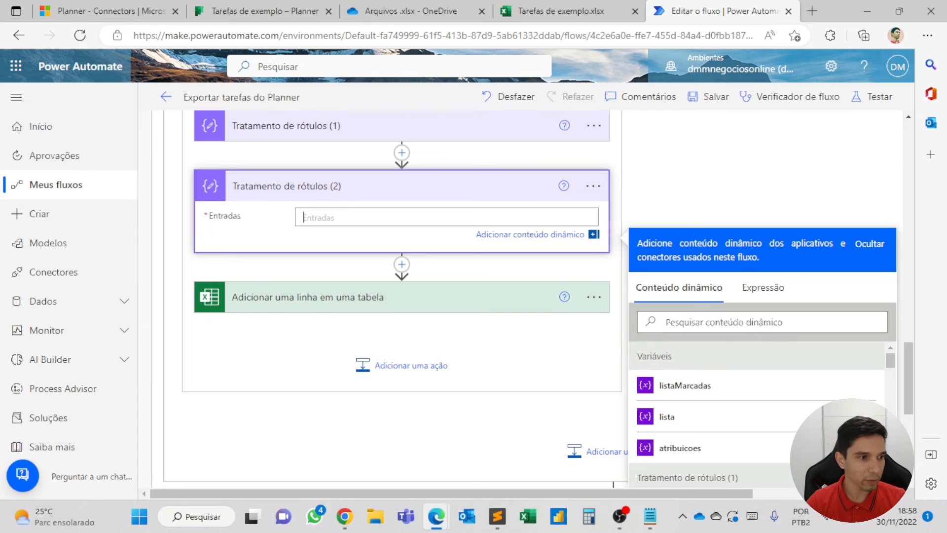
Set Tratamento de rótulos (2)'s Entradas to the nested replace() expression mapping category1, category2 and category3 to Rosa, Vermelho and Amarelo
{"action": "key", "text": "alt+Tab"}
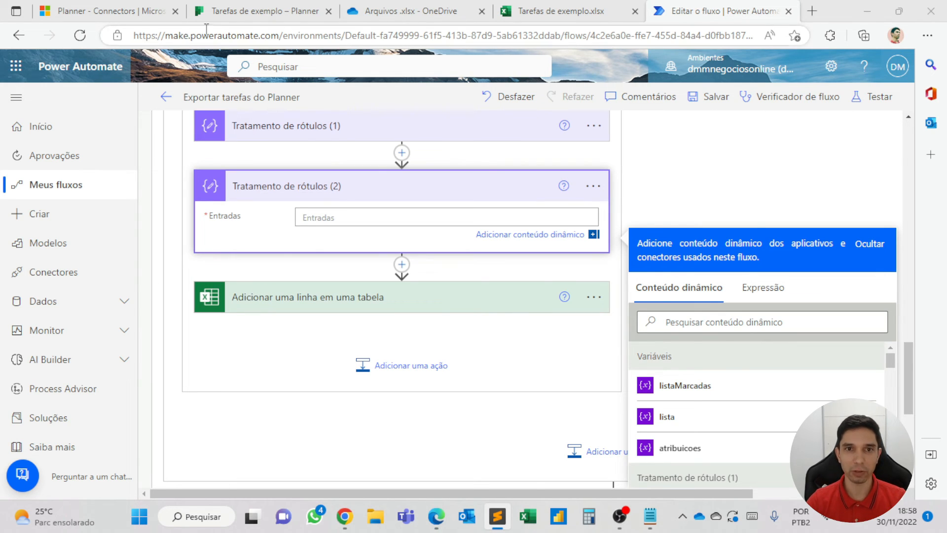
{"action": "left_click", "coordinate": [295, 138]}
{"action": "left_click", "coordinate": [312, 167]}
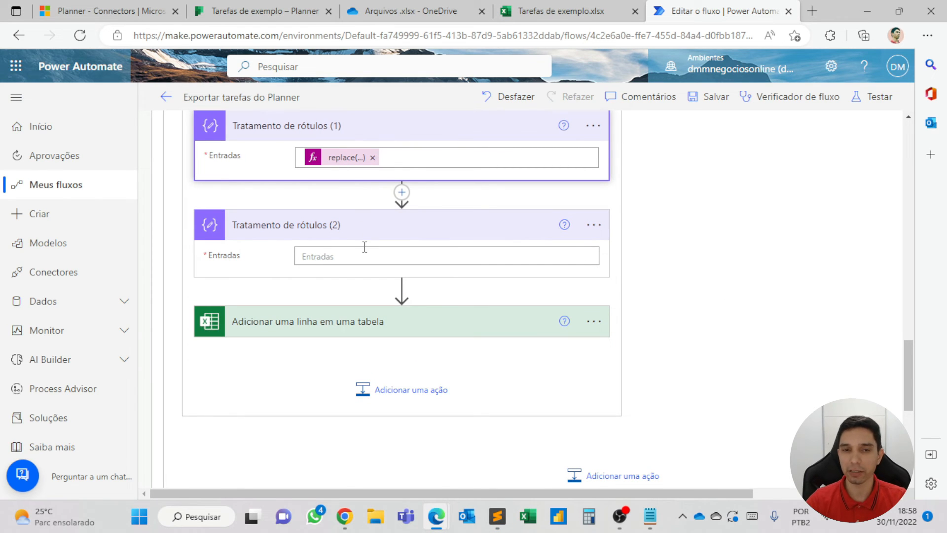
{"action": "left_click", "coordinate": [487, 222]}
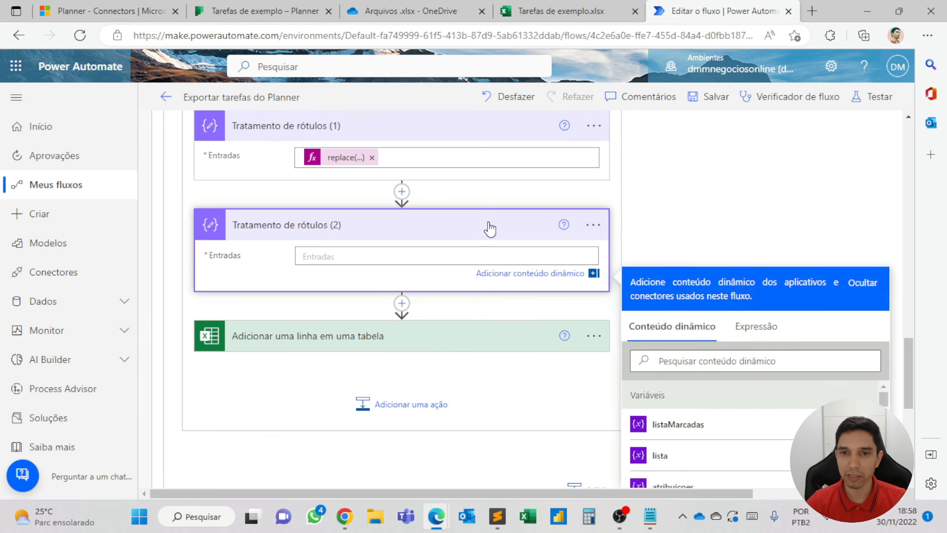
{"action": "left_click", "coordinate": [762, 327]}
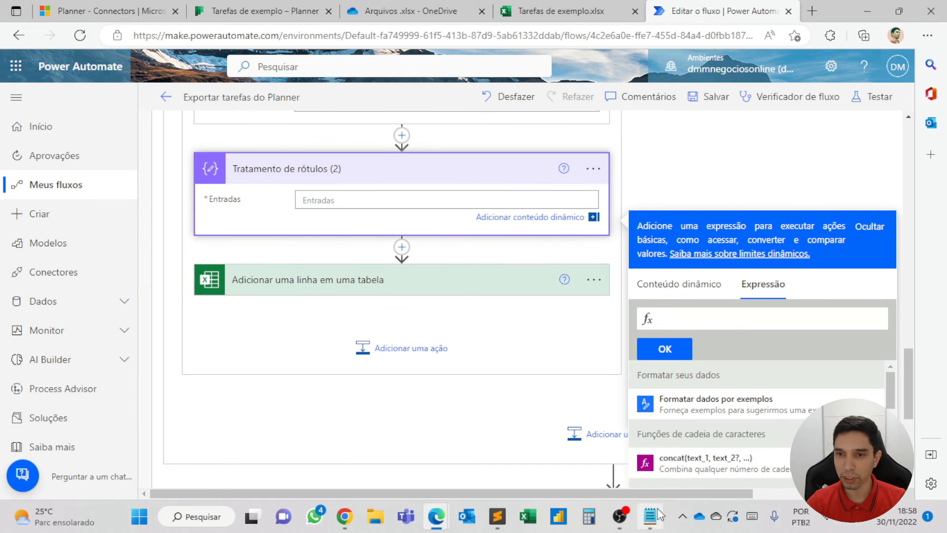
{"action": "key", "text": "ctrl+v"}
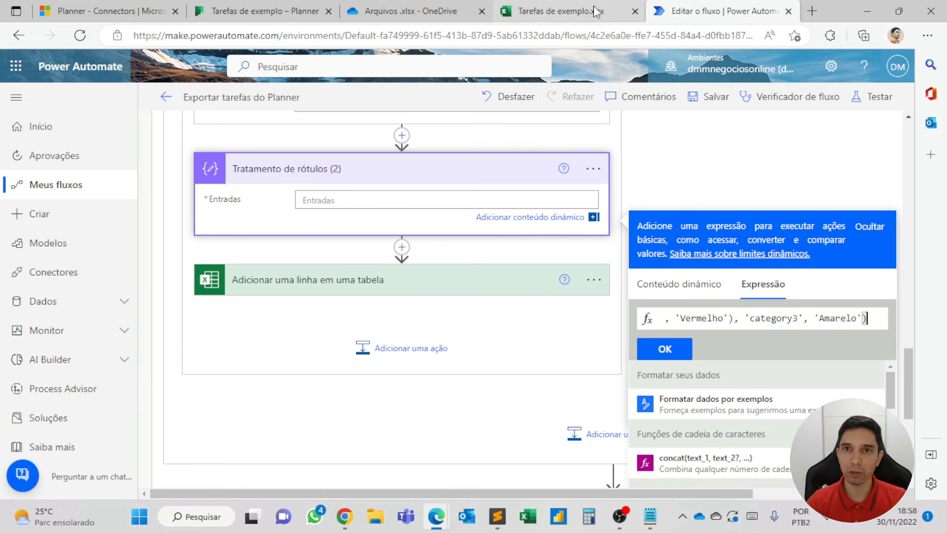
{"action": "left_click", "coordinate": [269, 11]}
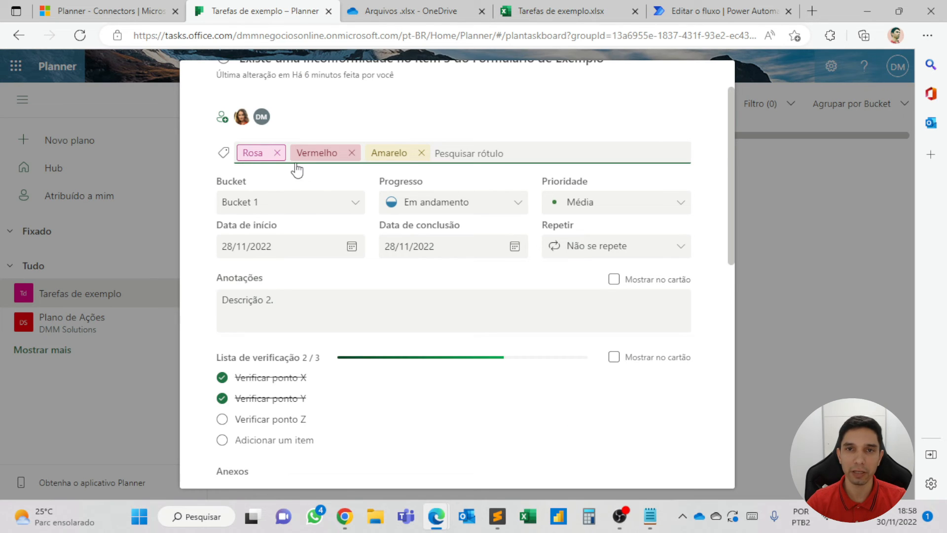
{"action": "left_click", "coordinate": [696, 15]}
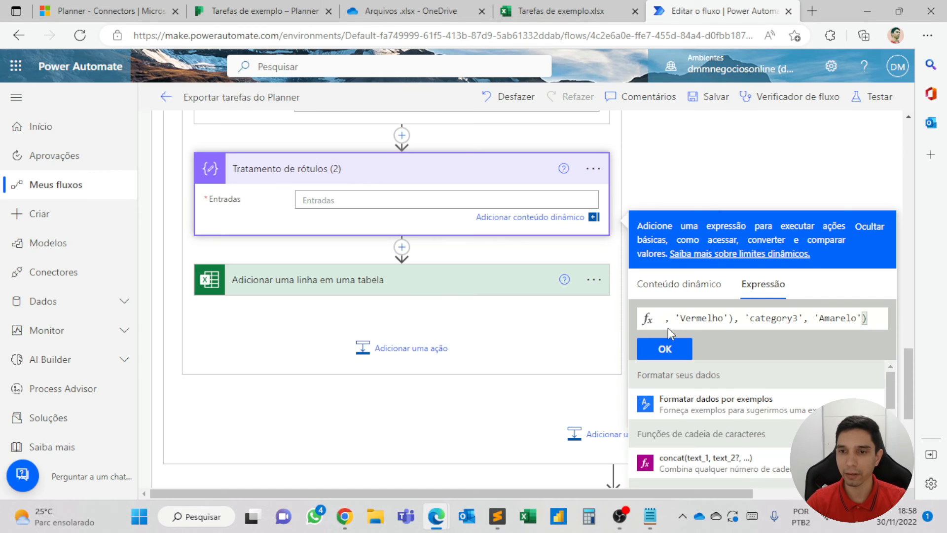
{"action": "left_click", "coordinate": [665, 348]}
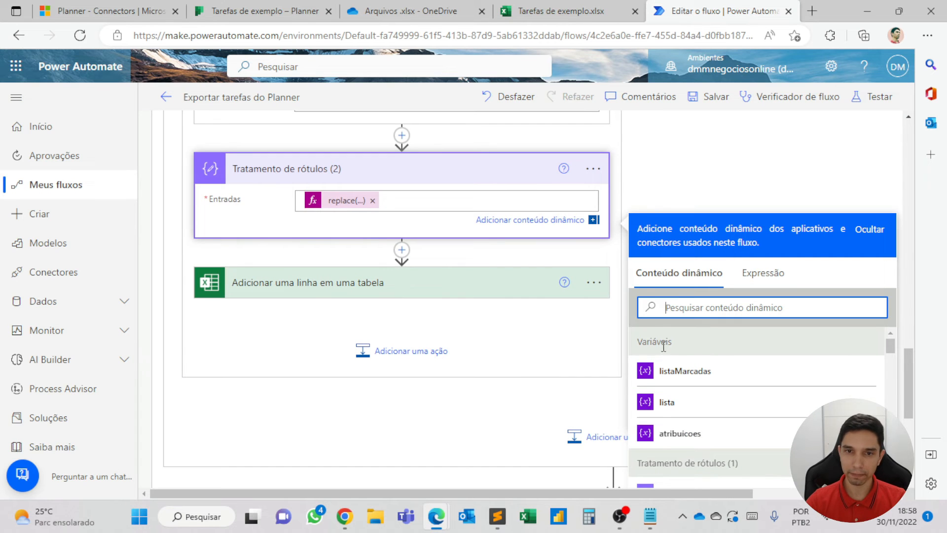
Paste the nested replace() expression using outputs('AjusteMatriz') on a new line in Notepad and select its outputs part
{"action": "key", "text": "alt+Tab"}
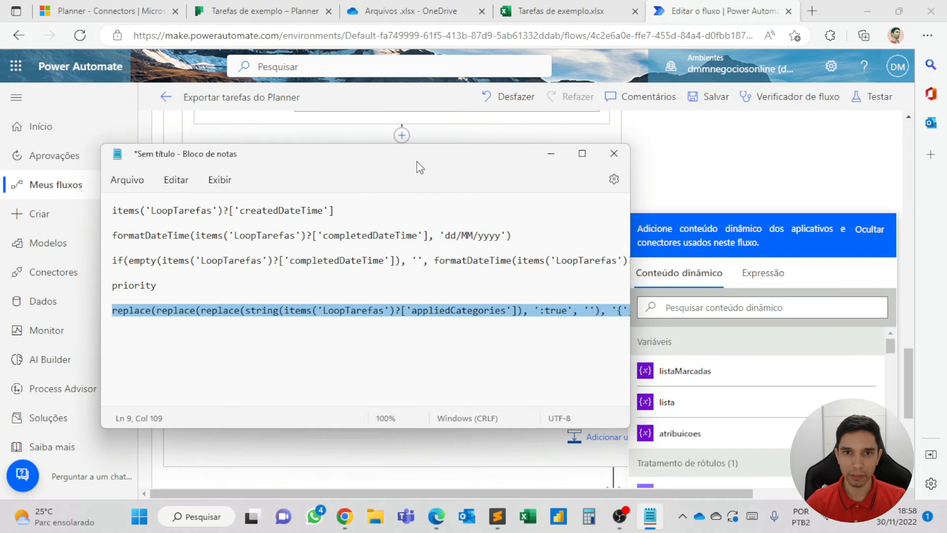
{"action": "double_click", "coordinate": [419, 149]}
{"action": "left_click", "coordinate": [630, 172]}
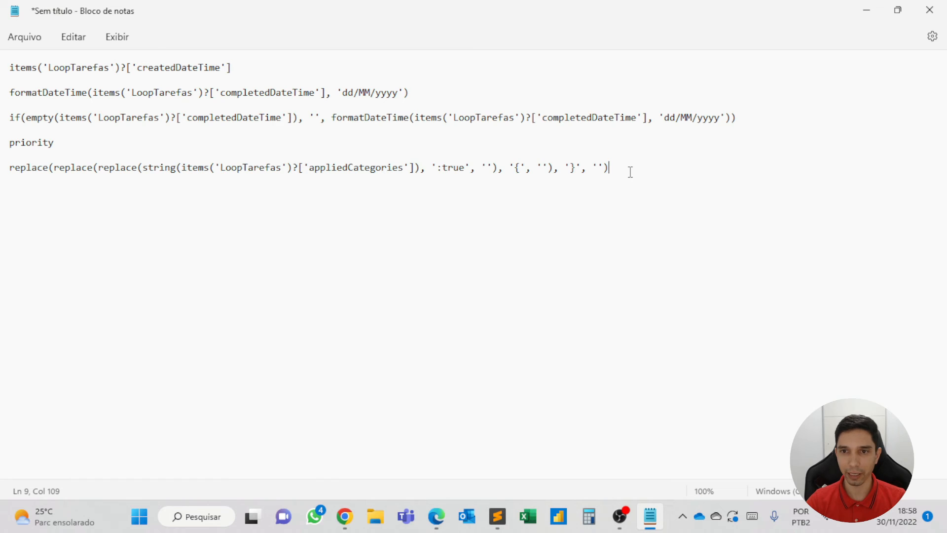
{"action": "key", "text": "Return"}
{"action": "key", "text": "Return"}
{"action": "type", "text": "replace(replace(replace(outputs('AjusteMatriz'), 'category1', 'Rosa'), 'category2', 'Vermelho'), 'category3', 'Amarelo')"}
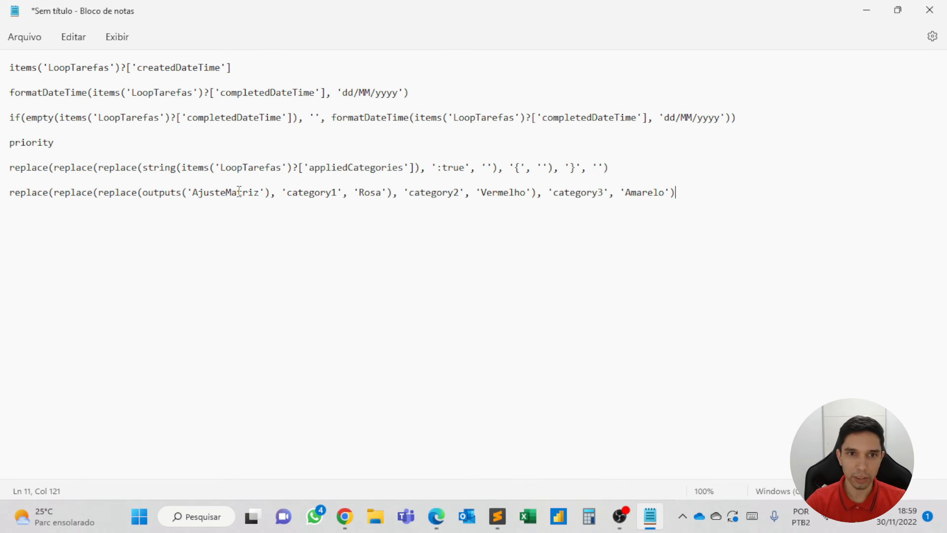
{"action": "left_click_drag", "start_coordinate": [269, 193], "coordinate": [145, 196]}
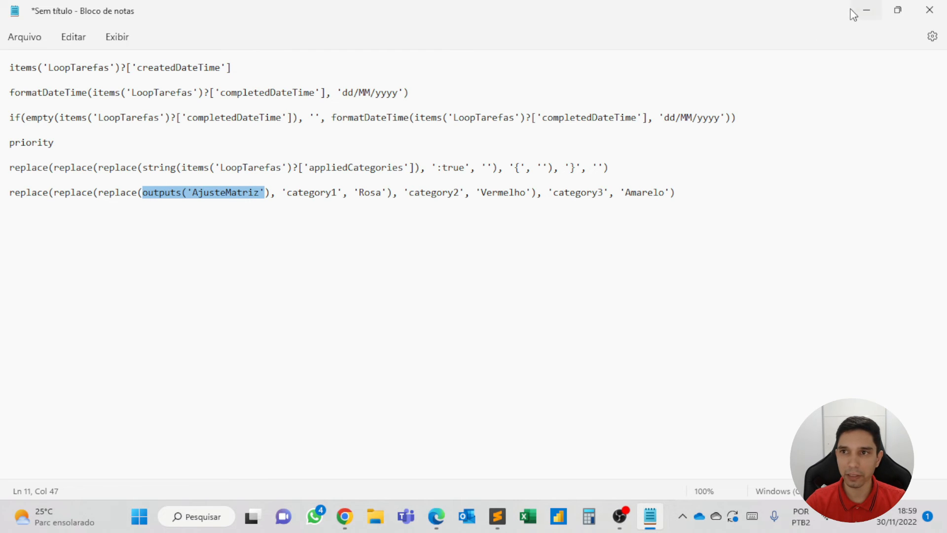
{"action": "left_click", "coordinate": [865, 12]}
Clear Tratamento de rótulos (2)'s Entradas, paste the nested replace() expression into the expression editor and delete its outputs('AjusteMatriz') argument
{"action": "left_click", "coordinate": [763, 284]}
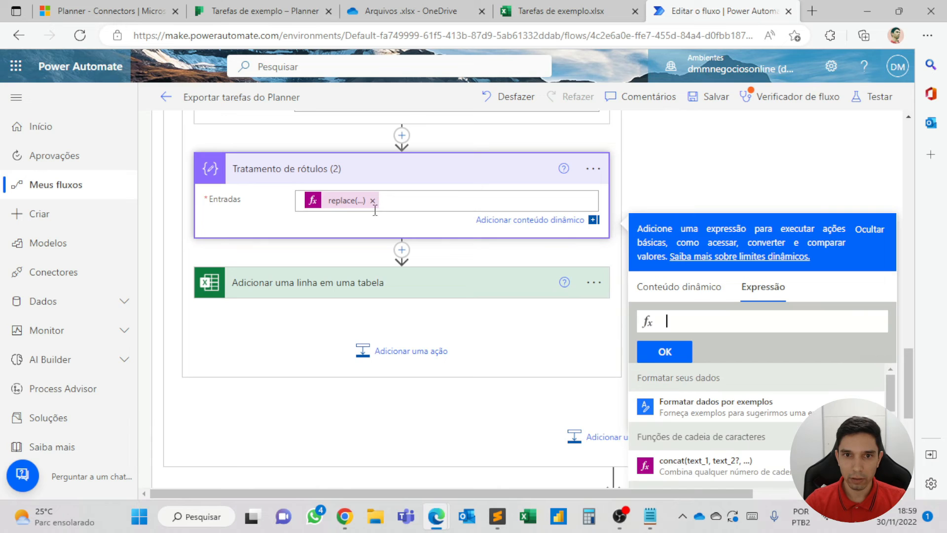
{"action": "left_click", "coordinate": [374, 201]}
{"action": "scroll", "coordinate": [374, 201], "scroll_direction": "up", "scroll_amount": 2}
{"action": "scroll", "coordinate": [370, 219], "scroll_direction": "down", "scroll_amount": 2}
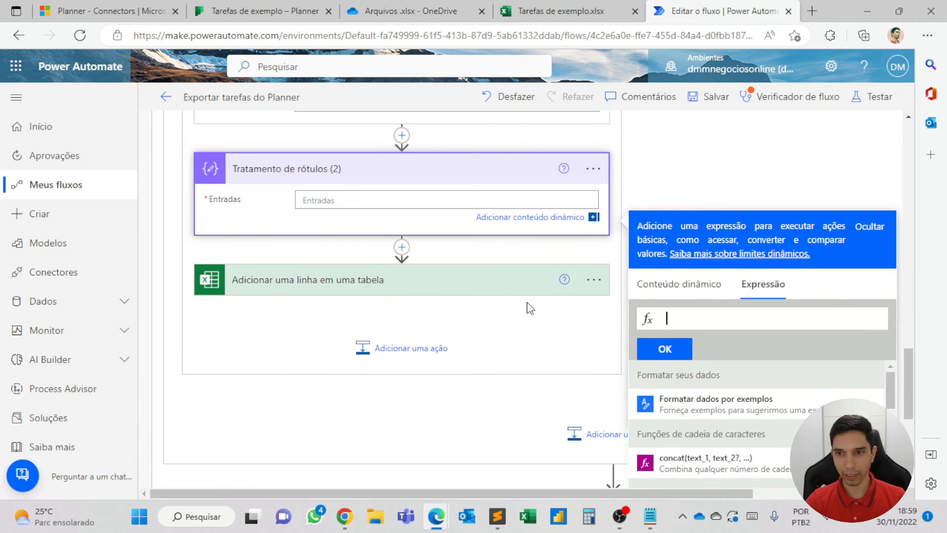
{"action": "type", "text": ", 'Vermelho'), 'category3', 'Amarelo')"}
{"action": "left_click_drag", "start_coordinate": [658, 342], "coordinate": [662, 322]}
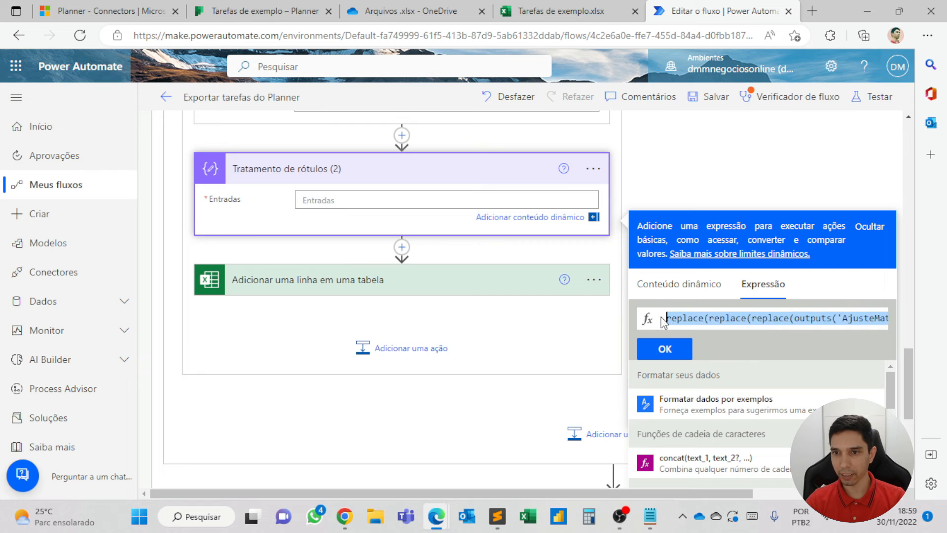
{"action": "left_click", "coordinate": [820, 320]}
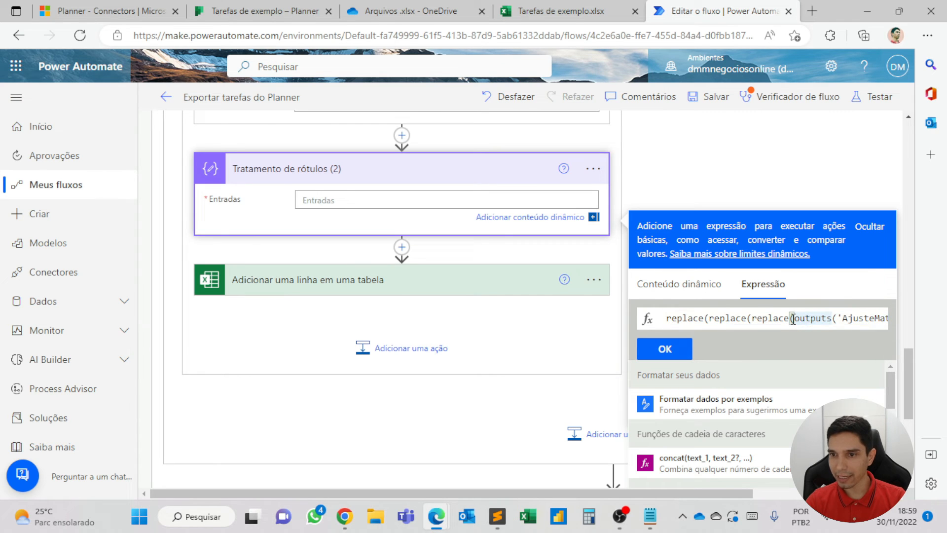
{"action": "left_click_drag", "start_coordinate": [793, 318], "coordinate": [653, 325]}
{"action": "left_click_drag", "start_coordinate": [740, 314], "coordinate": [845, 319]}
{"action": "key", "text": "BackSpace"}
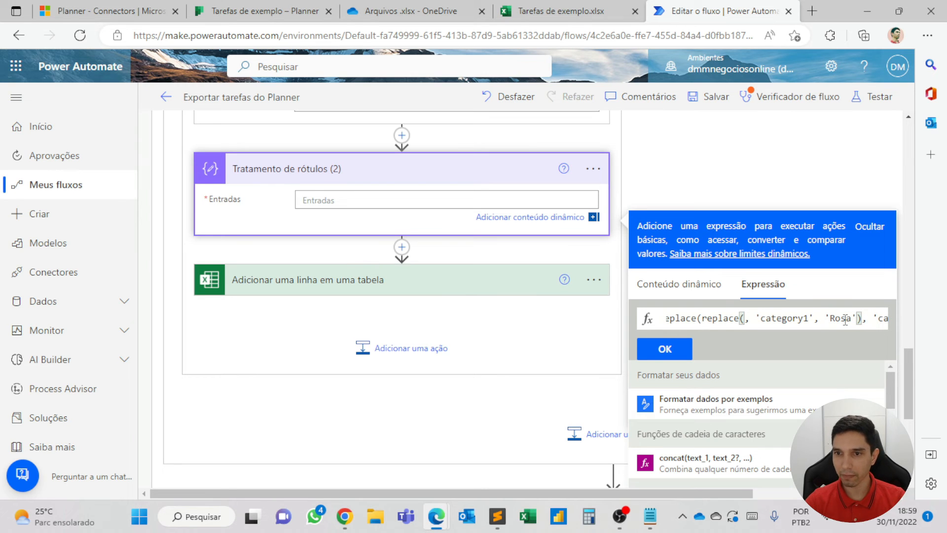
Insert the Saídas output of Tratamento de rótulos (1) as the first argument of the innermost replace()
{"action": "left_click", "coordinate": [698, 283]}
{"action": "scroll", "coordinate": [722, 365], "scroll_direction": "down", "scroll_amount": 2}
{"action": "scroll", "coordinate": [701, 389], "scroll_direction": "down", "scroll_amount": 1}
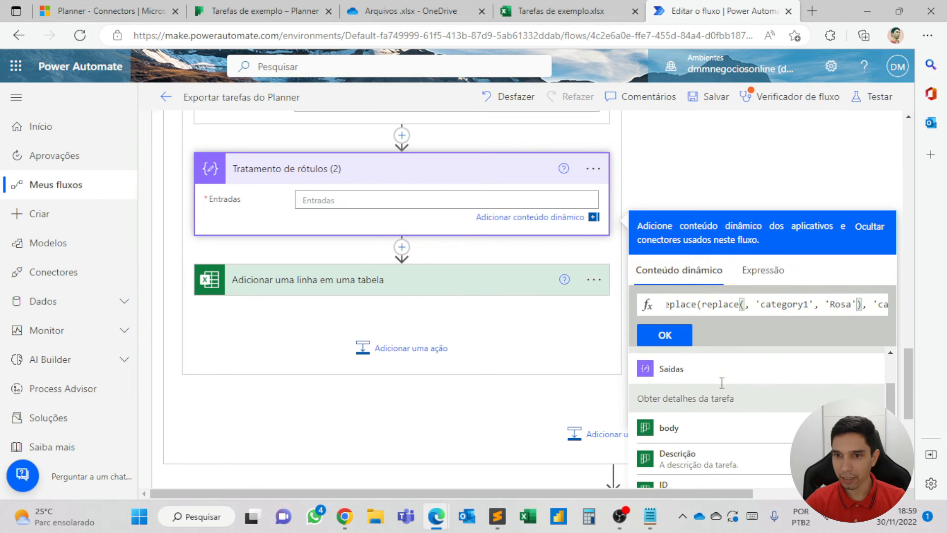
{"action": "scroll", "coordinate": [675, 397], "scroll_direction": "up", "scroll_amount": 1}
{"action": "left_click", "coordinate": [680, 410]}
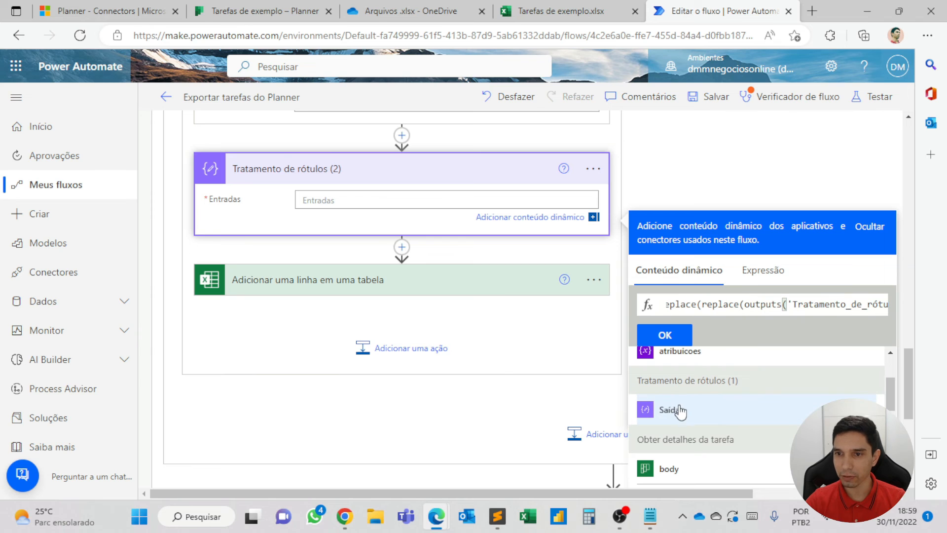
Copy the complete expression and use it to overwrite the last line in Notepad, with outputs('Tratamento_de_rótulos_(1)') as its source
{"action": "left_click", "coordinate": [745, 305]}
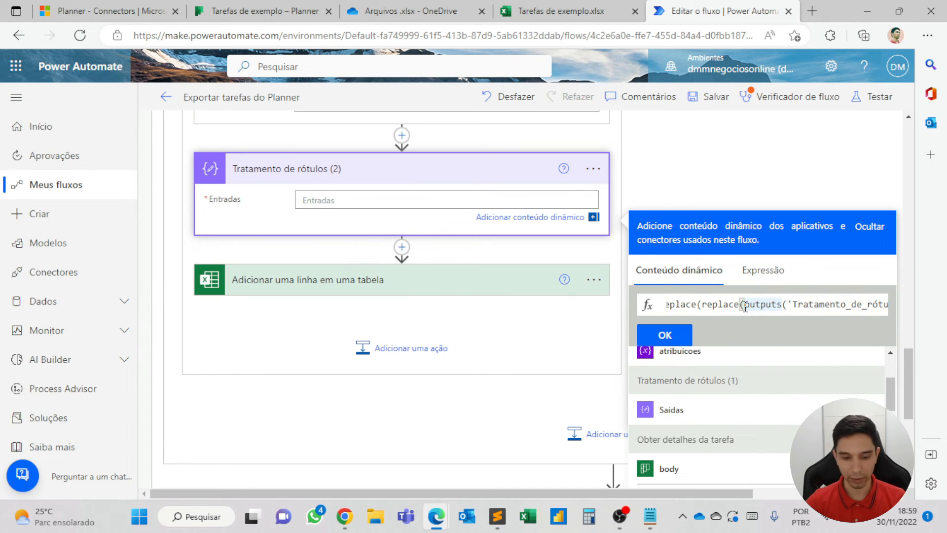
{"action": "key", "text": "ctrl+a"}
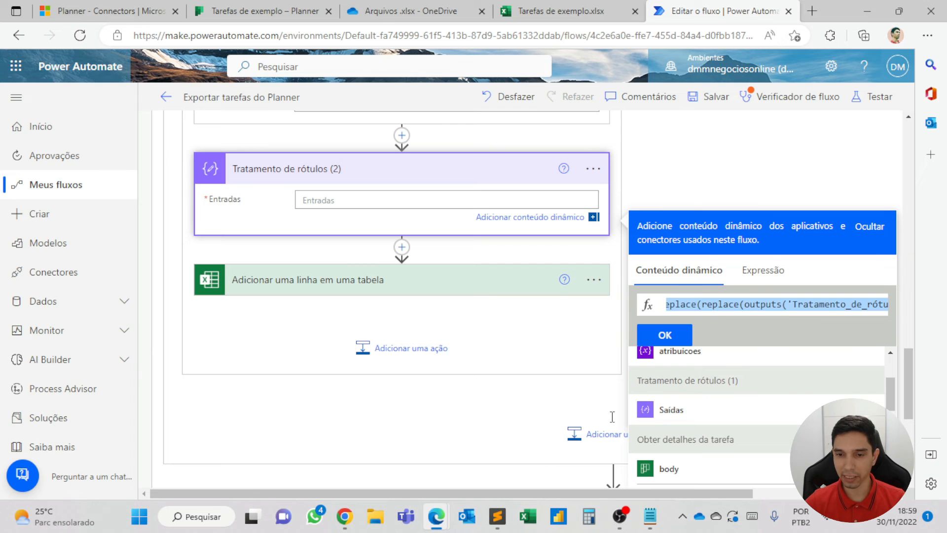
{"action": "left_click", "coordinate": [650, 517]}
{"action": "left_click", "coordinate": [688, 196]}
{"action": "key", "text": "shift+Home"}
{"action": "type", "text": "v"}
{"action": "key", "text": "BackSpace"}
{"action": "type", "text": "replace(replace(replace(outputs('Tratamento_de_rótulos_(1)'), 'category1', 'Rosa'), 'category2', 'Vermelho'), 'category3', 'Amarelo')"}
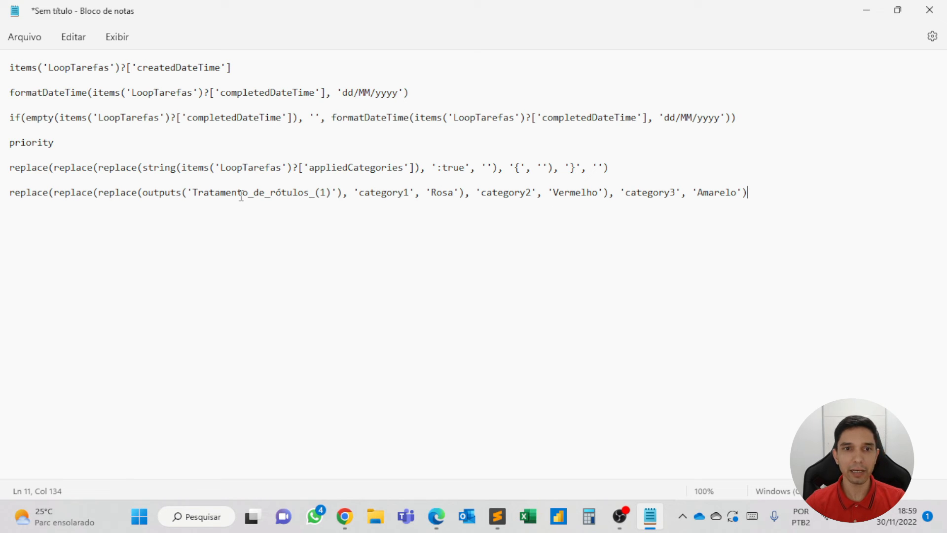
{"action": "left_click", "coordinate": [869, 11]}
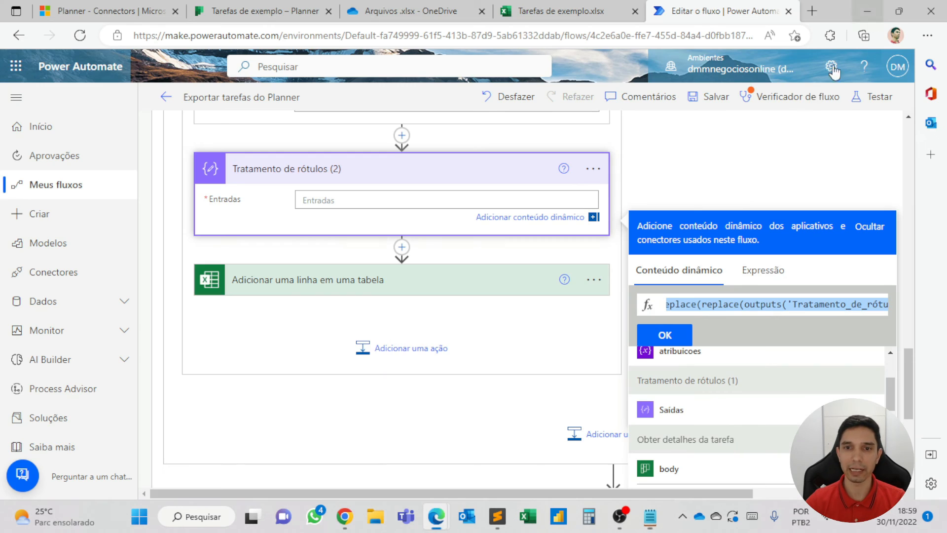
Apply the expression to Tratamento de rótulos (2)'s Entradas and collapse both label treatment actions
{"action": "left_click", "coordinate": [675, 336]}
{"action": "left_click", "coordinate": [343, 179]}
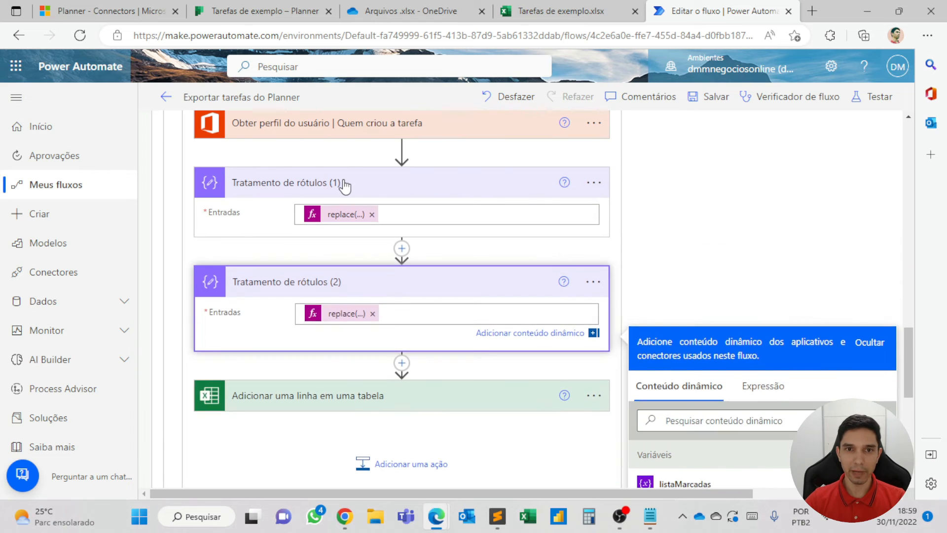
{"action": "left_click", "coordinate": [344, 183]}
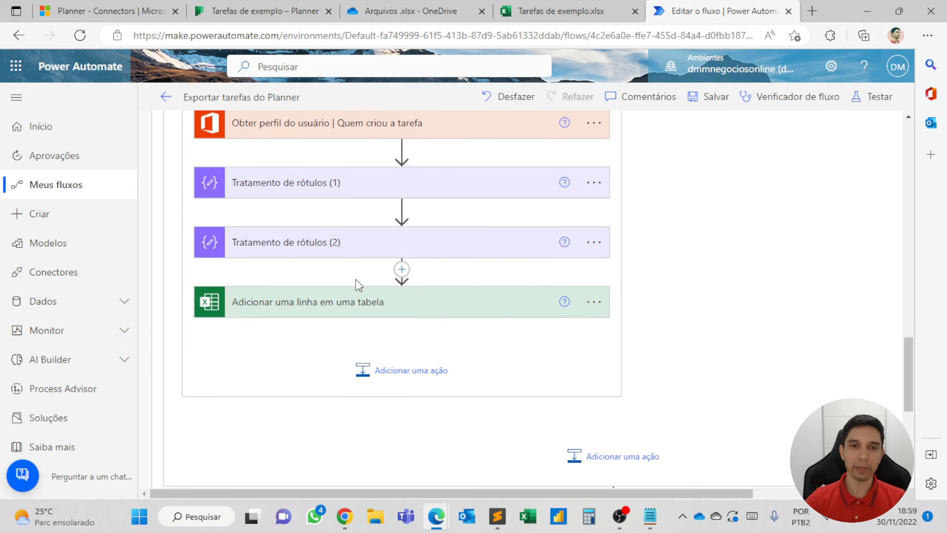
Fill the Rótulos field of Adicionar uma linha em uma tabela with the Saídas output of Tratamento de rótulos (2) and save the flow
{"action": "left_click", "coordinate": [359, 309]}
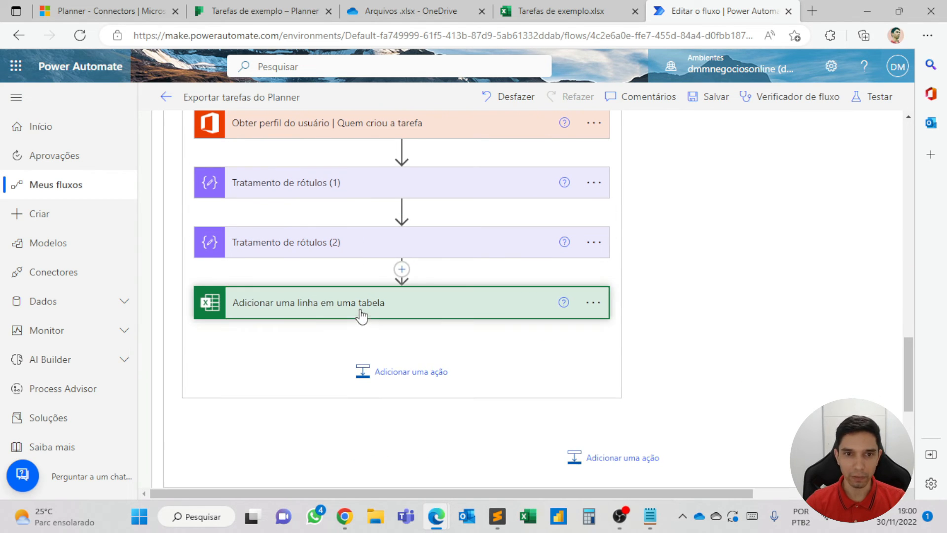
{"action": "scroll", "coordinate": [359, 311], "scroll_direction": "down", "scroll_amount": 9}
{"action": "scroll", "coordinate": [350, 303], "scroll_direction": "up", "scroll_amount": 6}
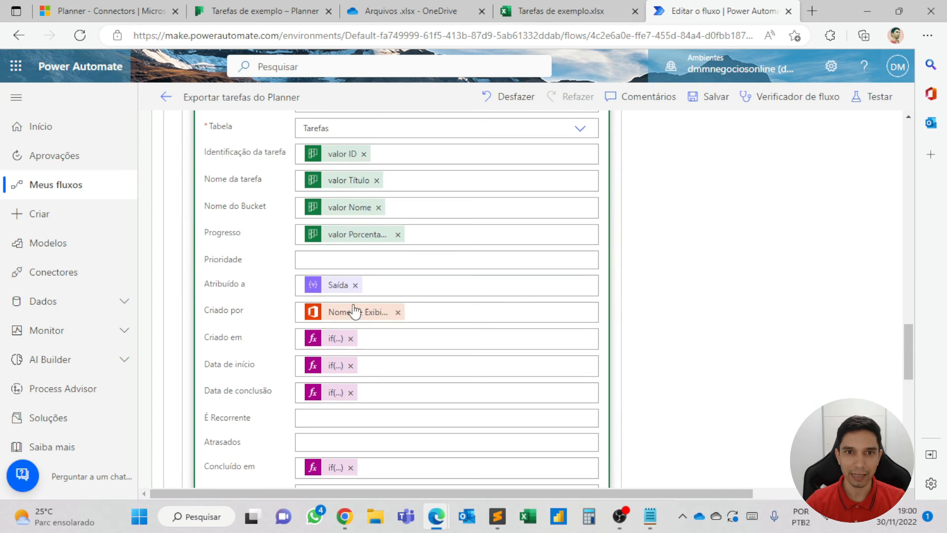
{"action": "scroll", "coordinate": [341, 297], "scroll_direction": "down", "scroll_amount": 6}
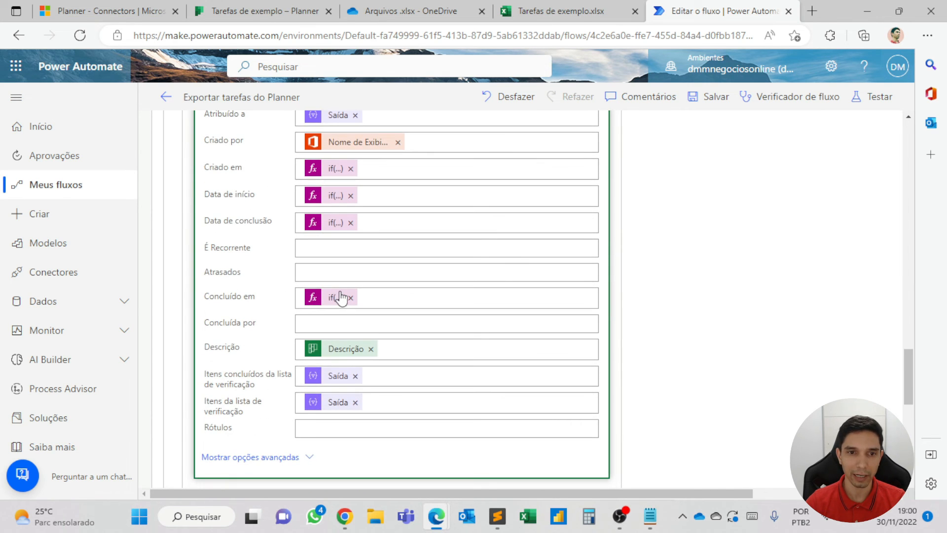
{"action": "scroll", "coordinate": [328, 366], "scroll_direction": "down", "scroll_amount": 2}
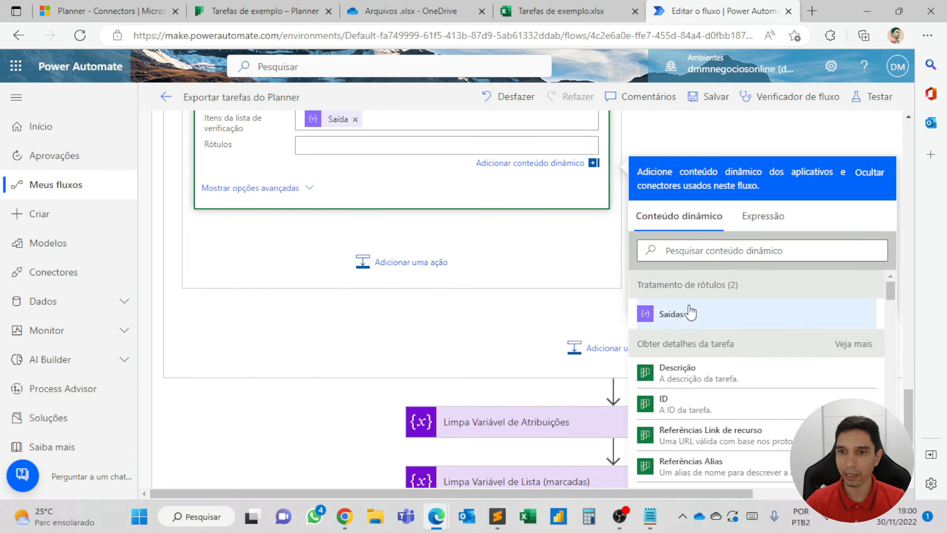
{"action": "left_click", "coordinate": [675, 316]}
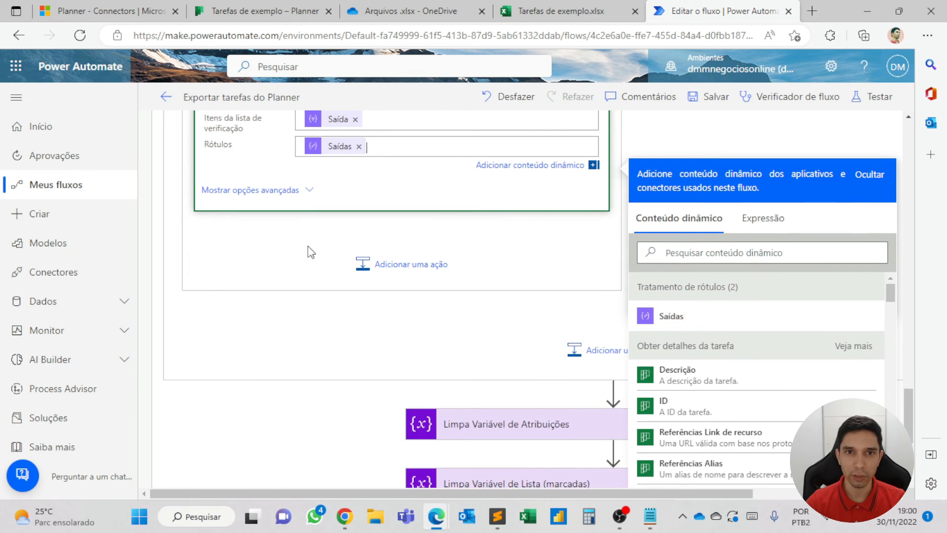
{"action": "scroll", "coordinate": [311, 252], "scroll_direction": "up", "scroll_amount": 5}
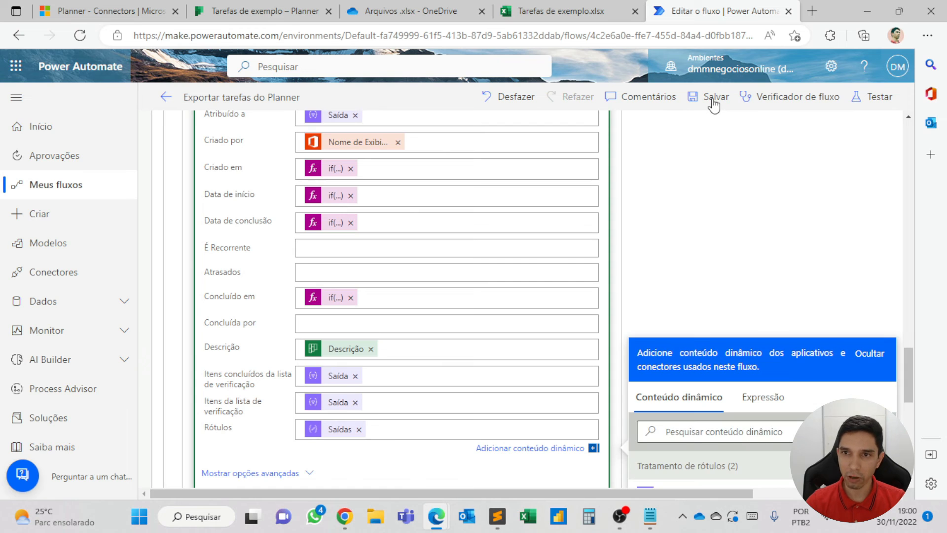
{"action": "left_click", "coordinate": [713, 99]}
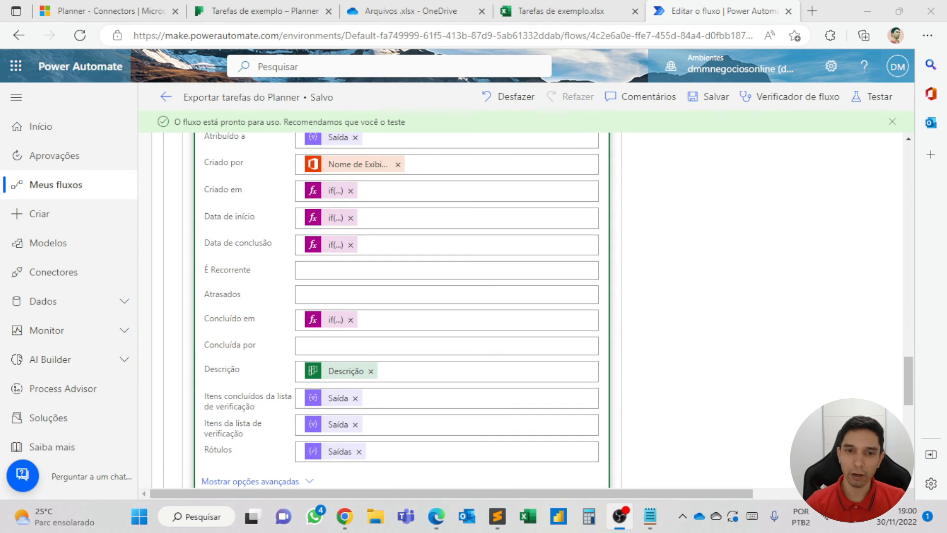
Run a manual test of the Exportar tarefas do Planner flow
{"action": "scroll", "coordinate": [460, 323], "scroll_direction": "up", "scroll_amount": 10}
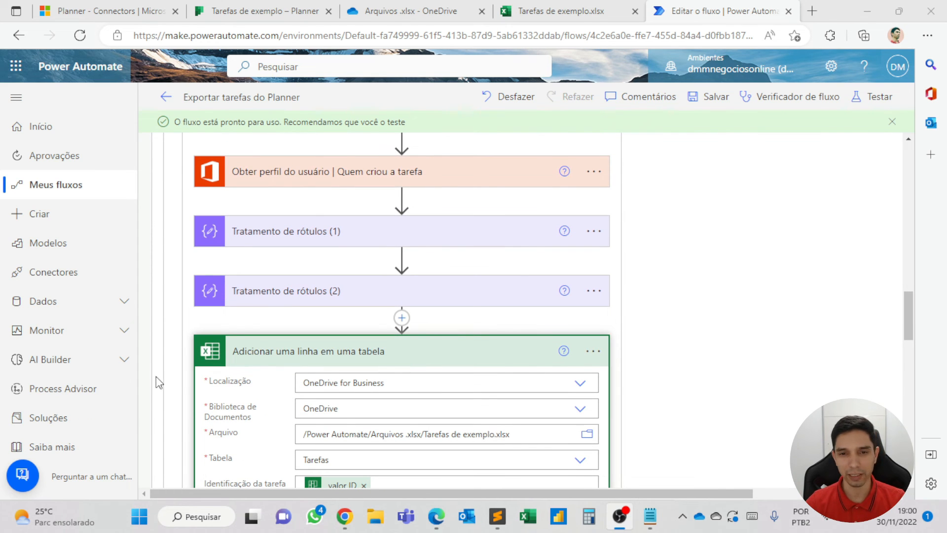
{"action": "left_click", "coordinate": [310, 364]}
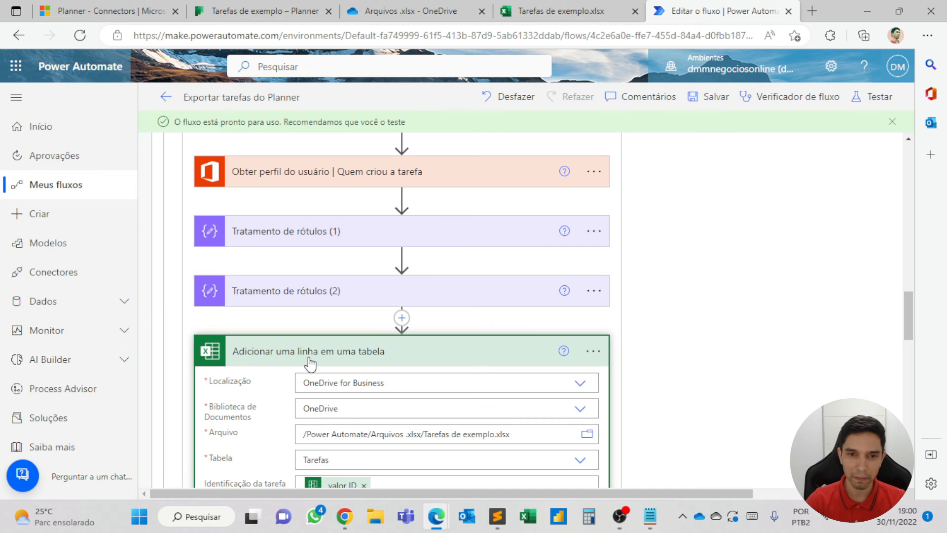
{"action": "left_click", "coordinate": [864, 97]}
{"action": "left_click", "coordinate": [711, 141]}
{"action": "left_click", "coordinate": [719, 475]}
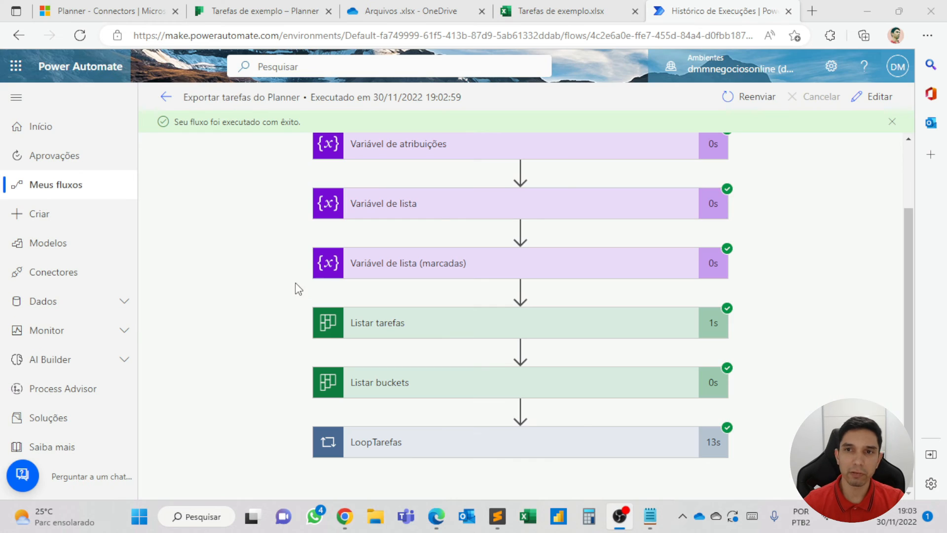
Inspect the newly exported rows 10 and 11 in Tarefas de exemplo.xlsx, through to the Rótulos column
{"action": "left_click", "coordinate": [561, 11]}
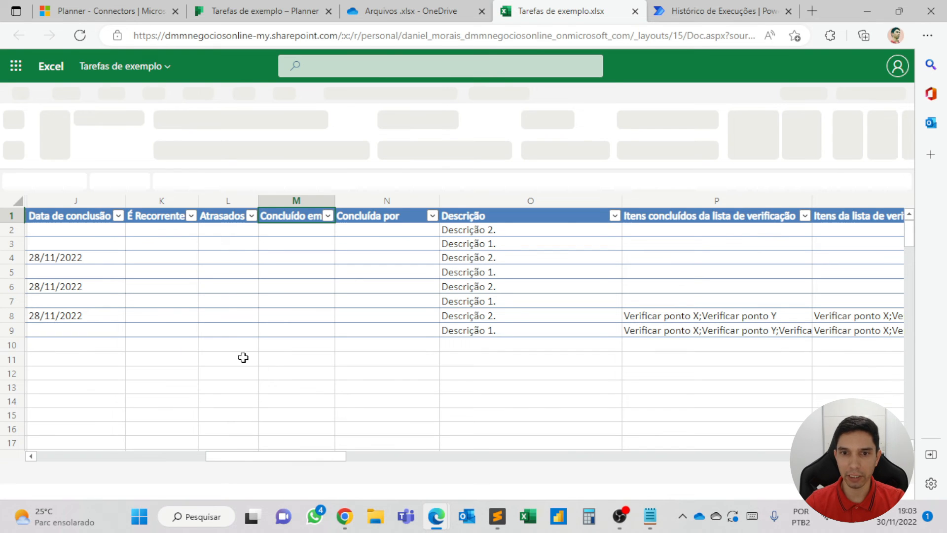
{"action": "left_click_drag", "start_coordinate": [321, 458], "coordinate": [138, 451]}
{"action": "left_click_drag", "start_coordinate": [13, 345], "coordinate": [13, 362]}
{"action": "left_click_drag", "start_coordinate": [120, 457], "coordinate": [592, 351]}
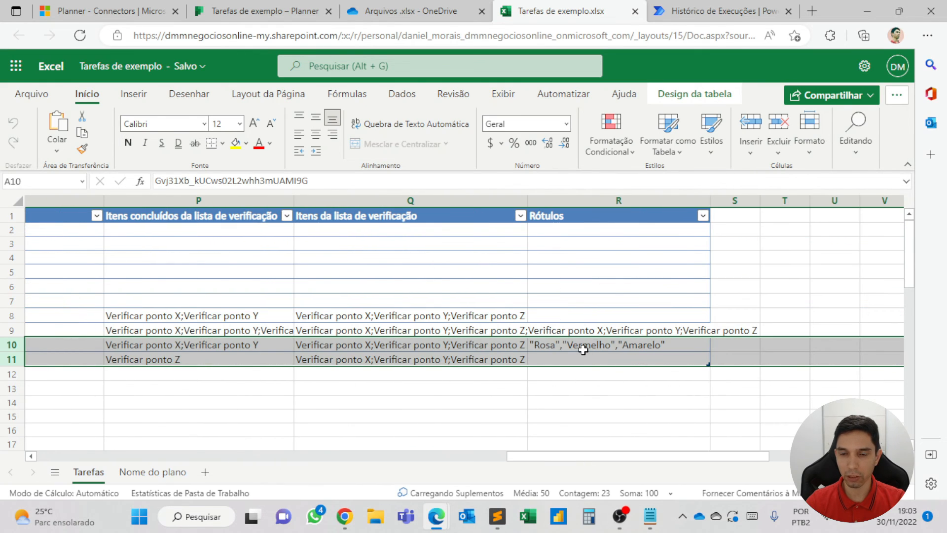
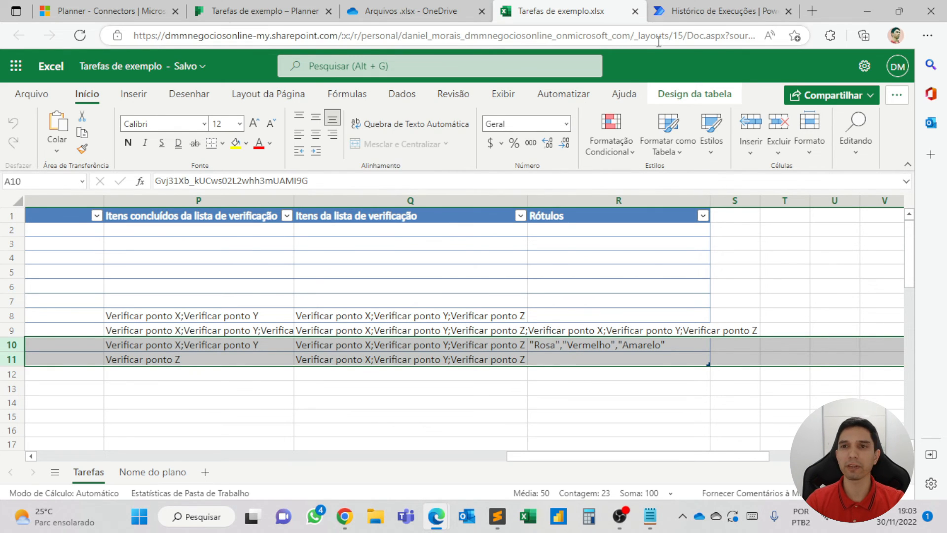
Return the flow to edit mode and expand LoopTarefas, its nested VerificaBucket condition and the Tratamento de rótulos (2) action
{"action": "left_click", "coordinate": [700, 9]}
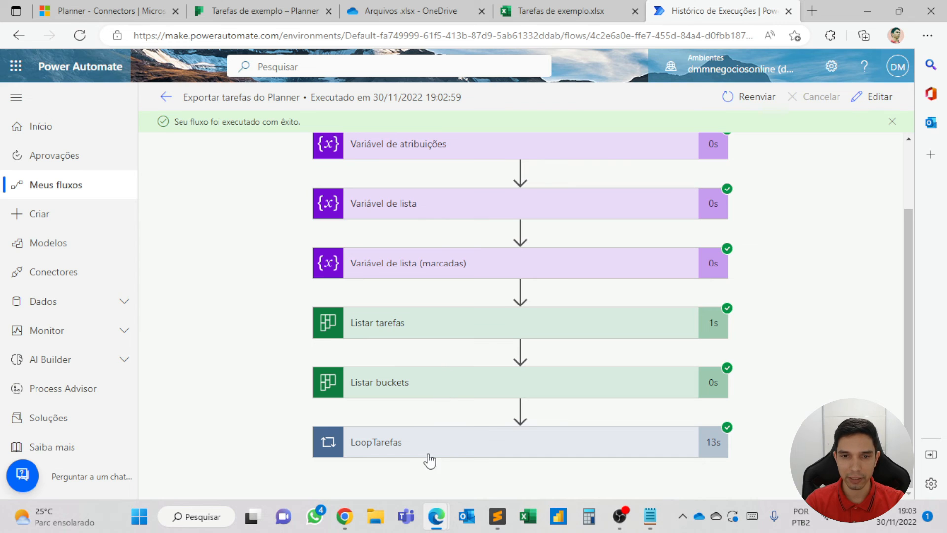
{"action": "left_click", "coordinate": [419, 441]}
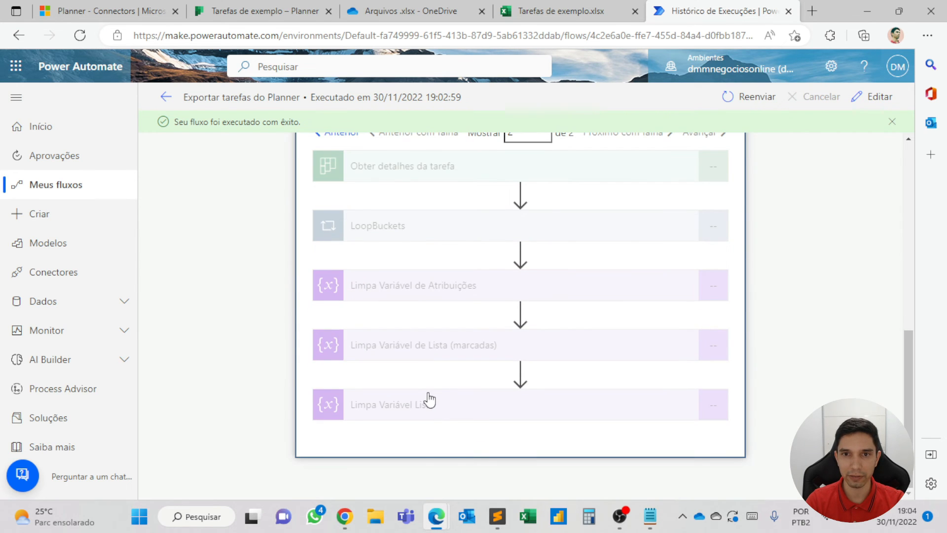
{"action": "scroll", "coordinate": [429, 397], "scroll_direction": "up", "scroll_amount": 3}
{"action": "left_click", "coordinate": [869, 97]}
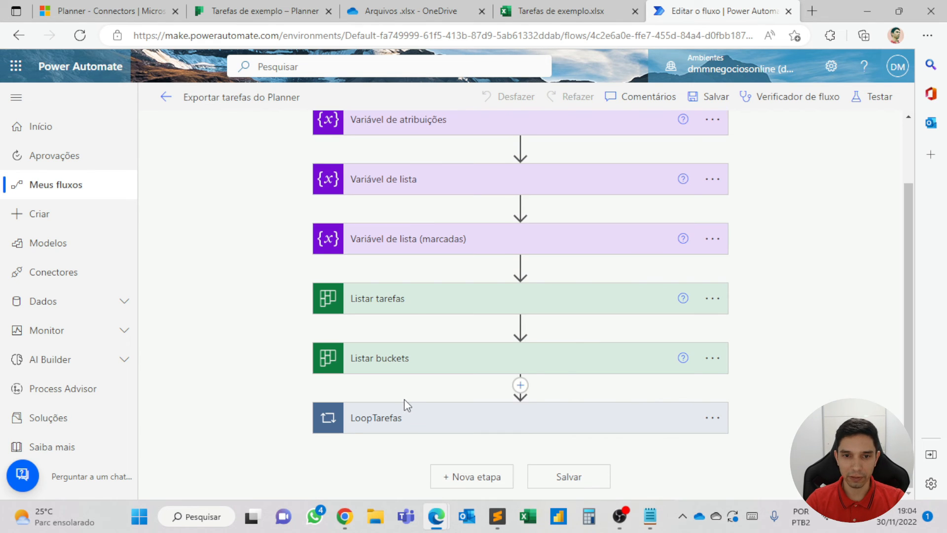
{"action": "left_click", "coordinate": [396, 419]}
{"action": "scroll", "coordinate": [399, 197], "scroll_direction": "down", "scroll_amount": 3}
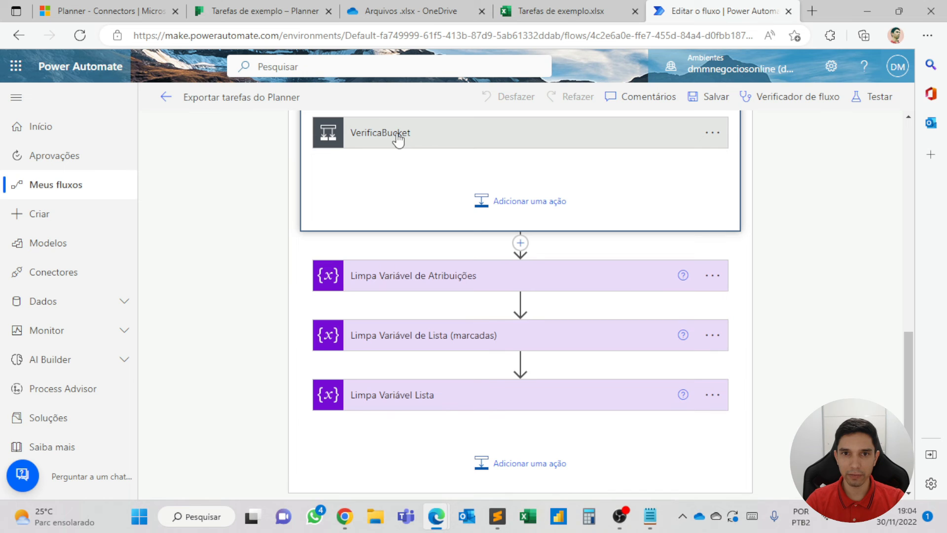
{"action": "left_click", "coordinate": [397, 143]}
{"action": "scroll", "coordinate": [387, 243], "scroll_direction": "down", "scroll_amount": 3}
{"action": "left_click", "coordinate": [332, 394]}
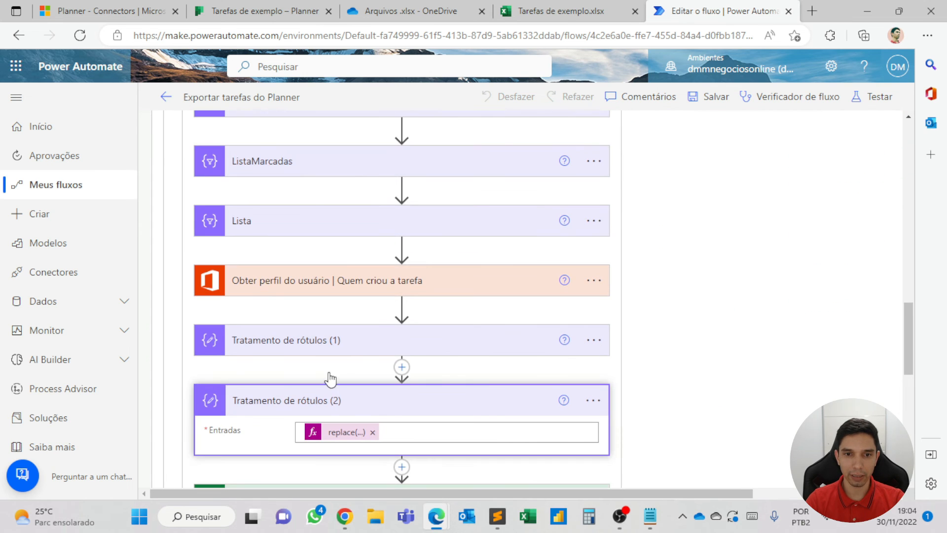
Update Tratamento de rótulos (2)'s expression with an outer replace() that swaps '"' for '', and collapse the action
{"action": "left_click", "coordinate": [344, 434]}
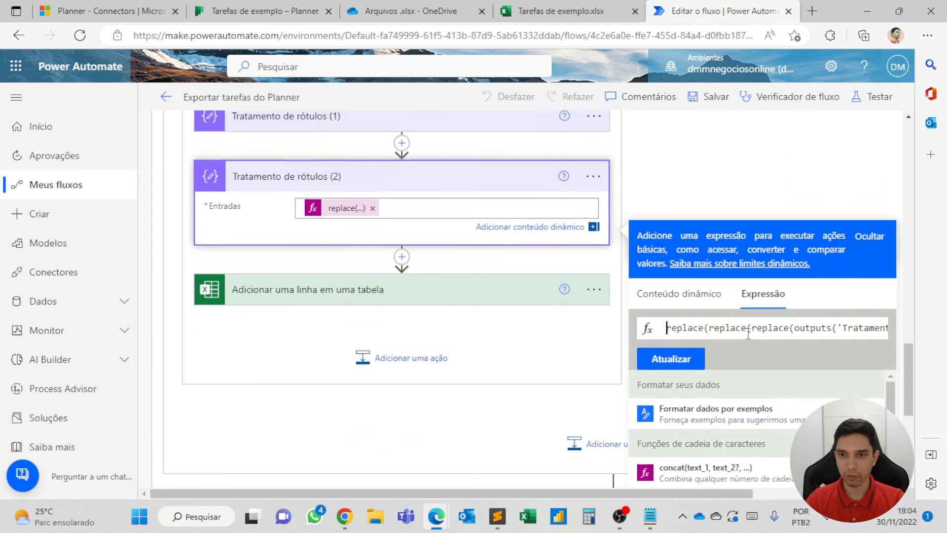
{"action": "key", "text": "End"}
{"action": "type", "text": ", '"}
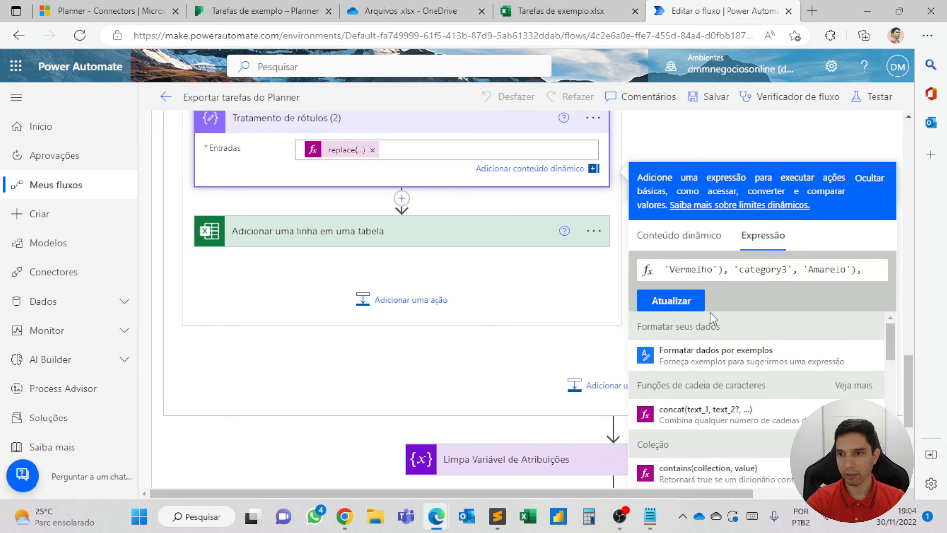
{"action": "type", "text": "\""}
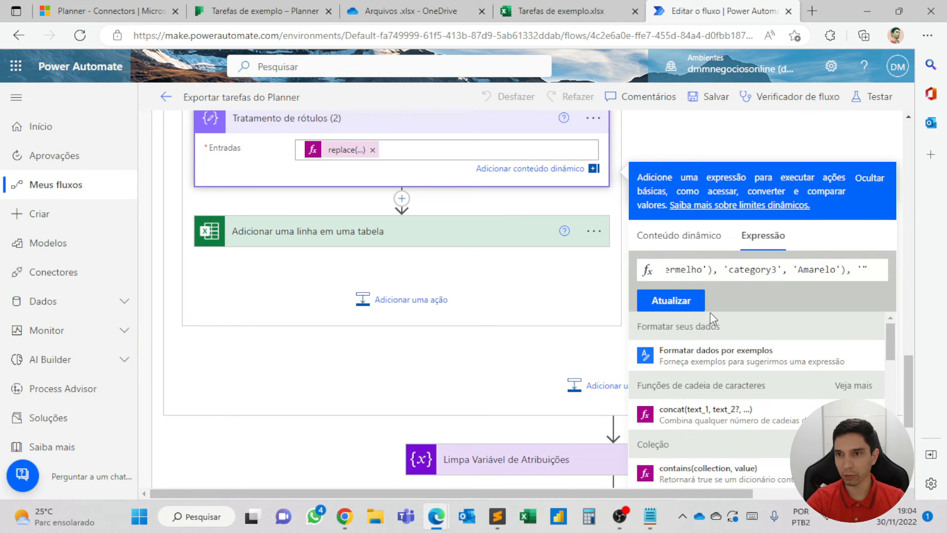
{"action": "type", "text": "','')"}
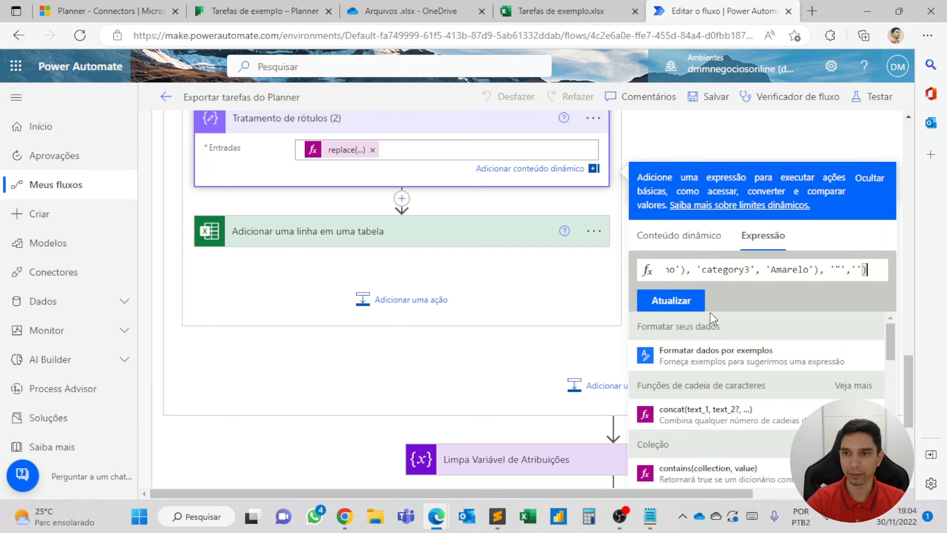
{"action": "left_click", "coordinate": [704, 309]}
{"action": "left_click", "coordinate": [395, 232]}
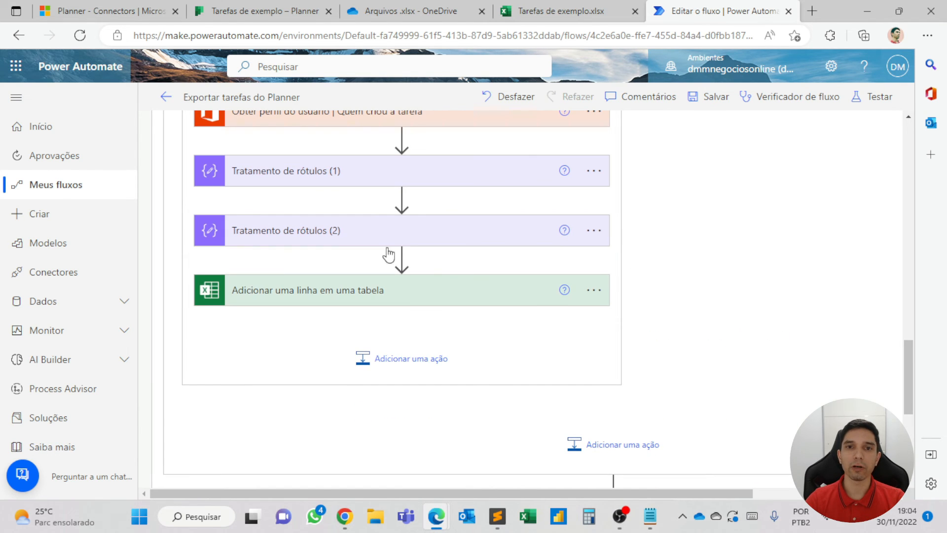
Save the flow and collapse its loops to return to the top-level actions
{"action": "left_click", "coordinate": [702, 105]}
{"action": "scroll", "coordinate": [603, 301], "scroll_direction": "up", "scroll_amount": 12}
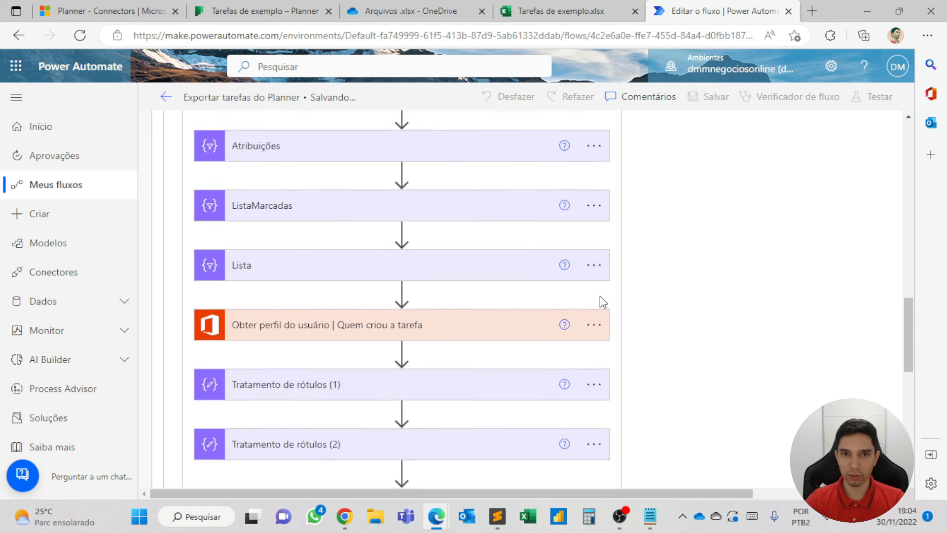
{"action": "scroll", "coordinate": [582, 276], "scroll_direction": "up", "scroll_amount": 5}
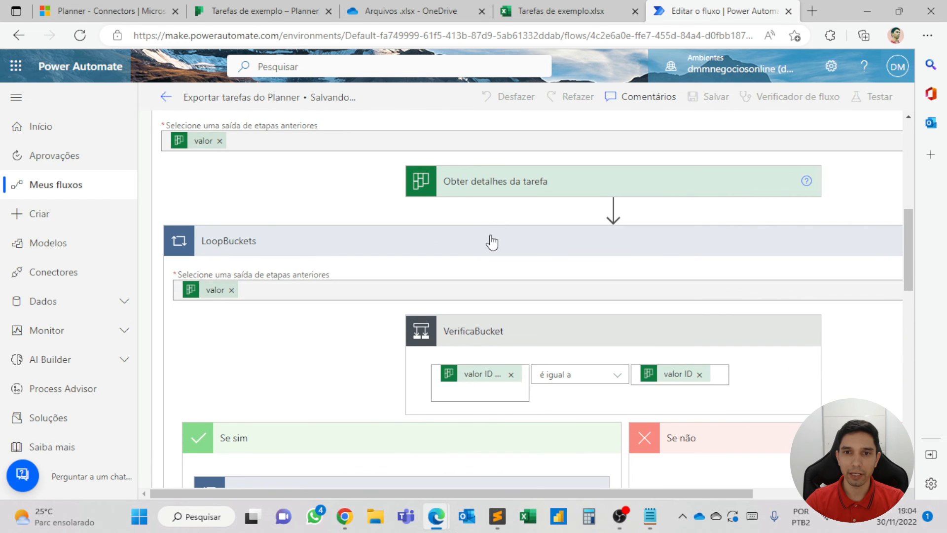
{"action": "left_click", "coordinate": [486, 238]}
{"action": "scroll", "coordinate": [460, 215], "scroll_direction": "up", "scroll_amount": 8}
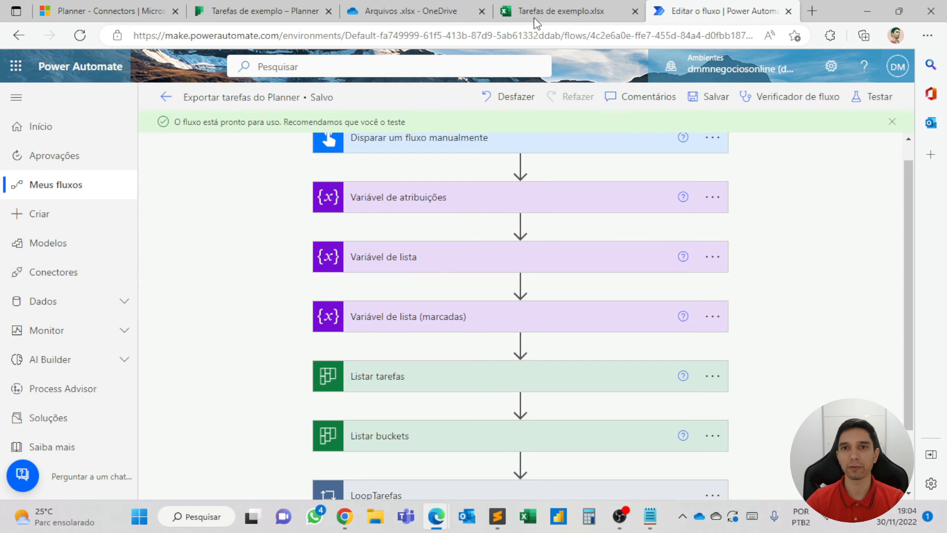
Review the accumulated task rows in the Tarefas sheet from its first columns and return to the flow editor
{"action": "left_click", "coordinate": [534, 15]}
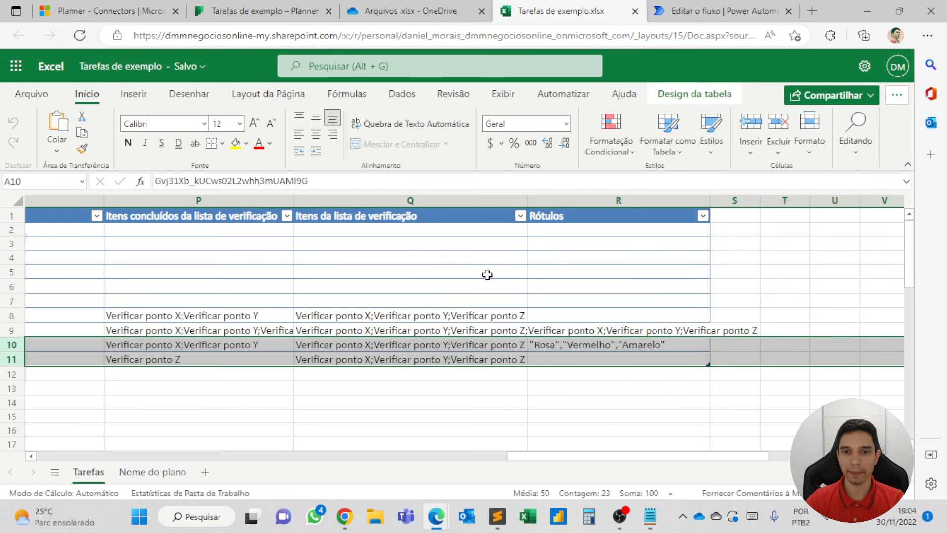
{"action": "left_click_drag", "start_coordinate": [584, 460], "coordinate": [119, 451]}
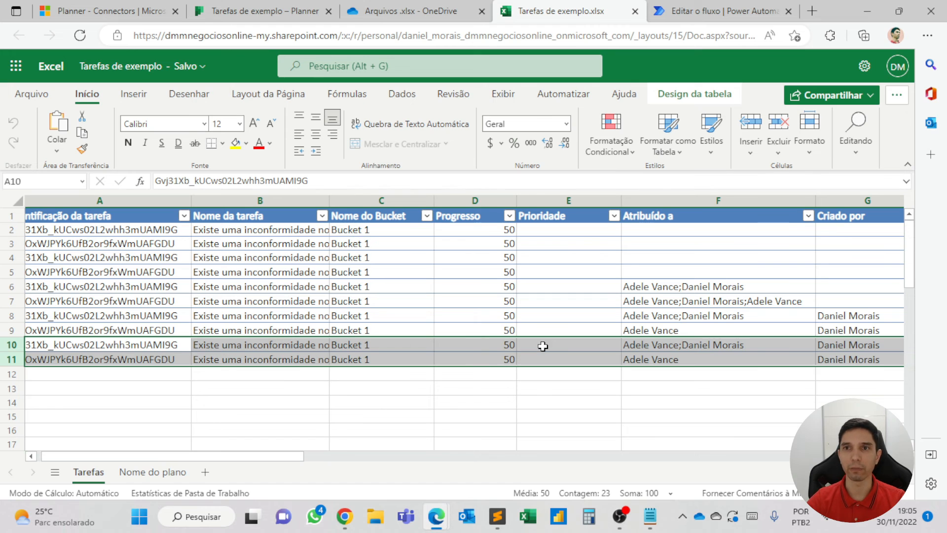
{"action": "left_click", "coordinate": [680, 12]}
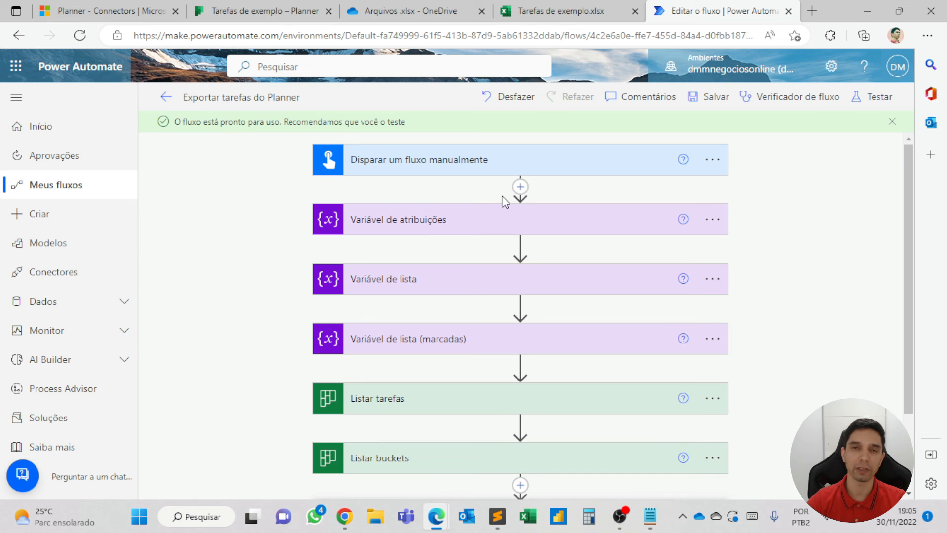
Insert the Excel Online (Business) action Listar linhas presentes em uma tabela directly after the manual trigger
{"action": "left_click", "coordinate": [521, 187]}
{"action": "left_click", "coordinate": [494, 207]}
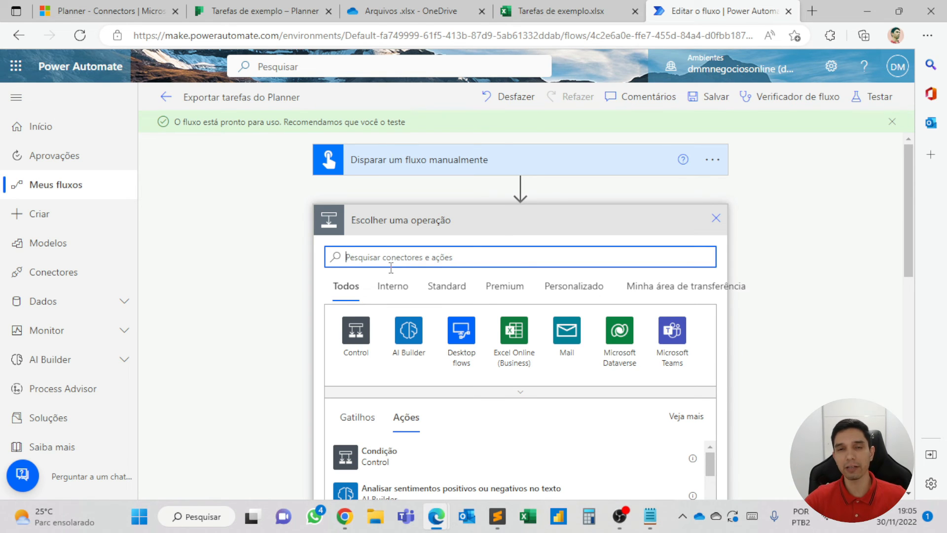
{"action": "left_click", "coordinate": [506, 370]}
{"action": "scroll", "coordinate": [507, 323], "scroll_direction": "down", "scroll_amount": 3}
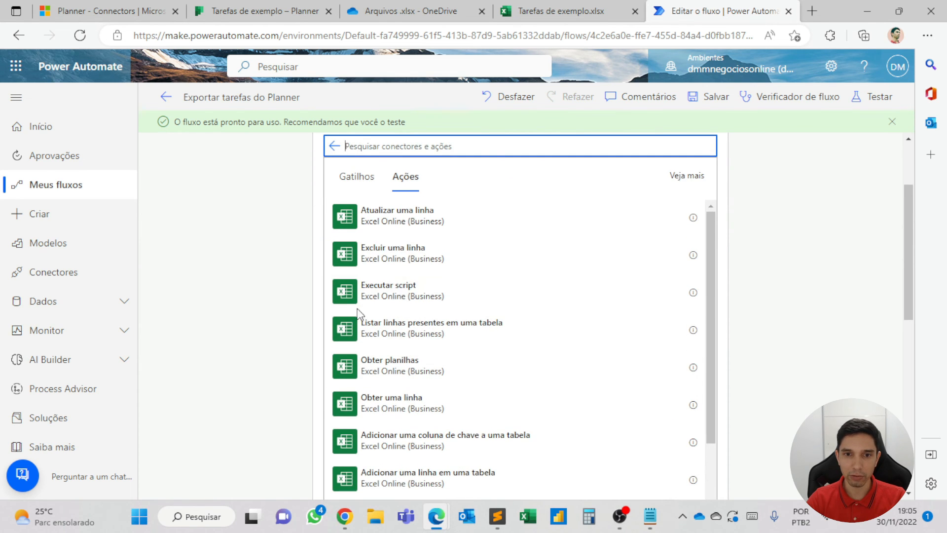
{"action": "scroll", "coordinate": [301, 312], "scroll_direction": "down", "scroll_amount": 5}
{"action": "scroll", "coordinate": [438, 293], "scroll_direction": "down", "scroll_amount": 3}
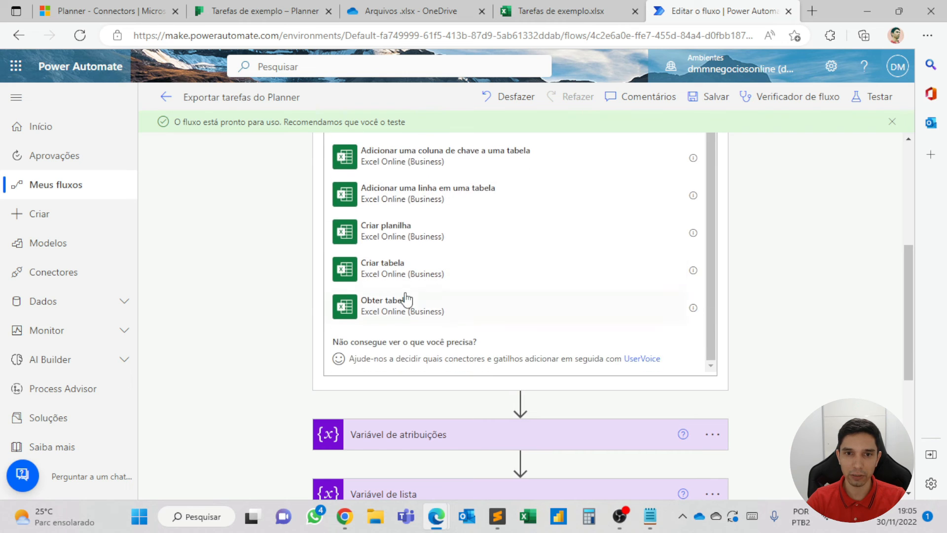
{"action": "scroll", "coordinate": [414, 315], "scroll_direction": "up", "scroll_amount": 5}
{"action": "left_click", "coordinate": [417, 326]}
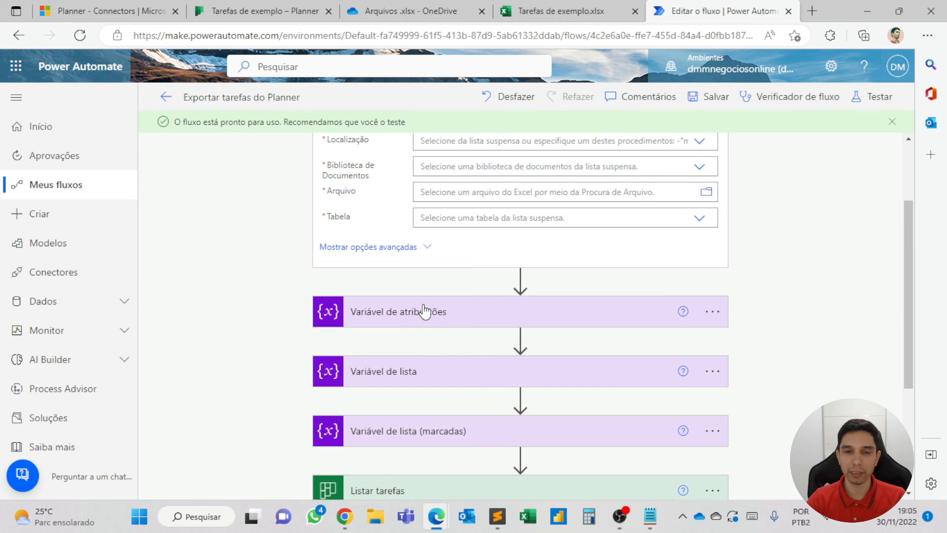
Set the new action's Localização to OneDrive for Business and its Biblioteca de Documentos to OneDrive
{"action": "scroll", "coordinate": [493, 296], "scroll_direction": "up", "scroll_amount": 3}
{"action": "left_click", "coordinate": [697, 254]}
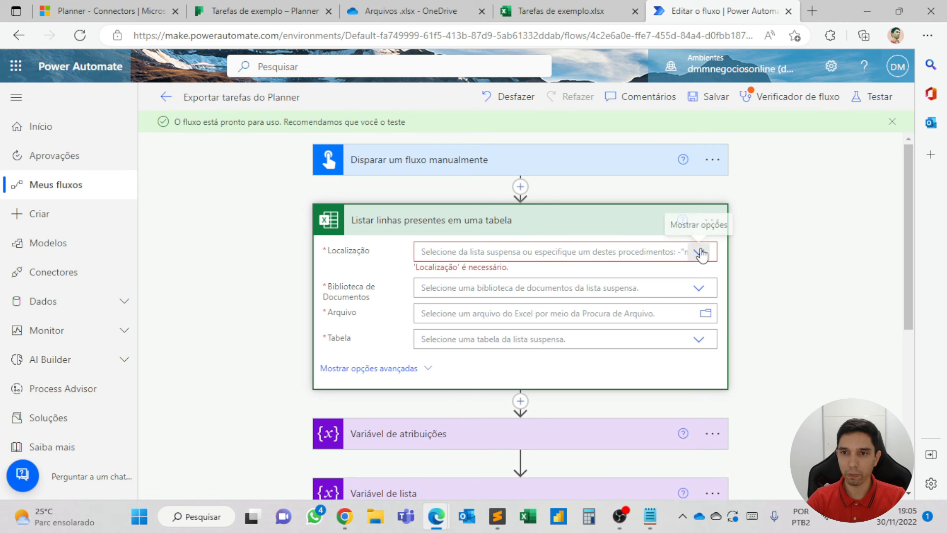
{"action": "left_click", "coordinate": [698, 251]}
{"action": "left_click", "coordinate": [685, 272]}
{"action": "left_click", "coordinate": [698, 277]}
{"action": "left_click", "coordinate": [470, 298]}
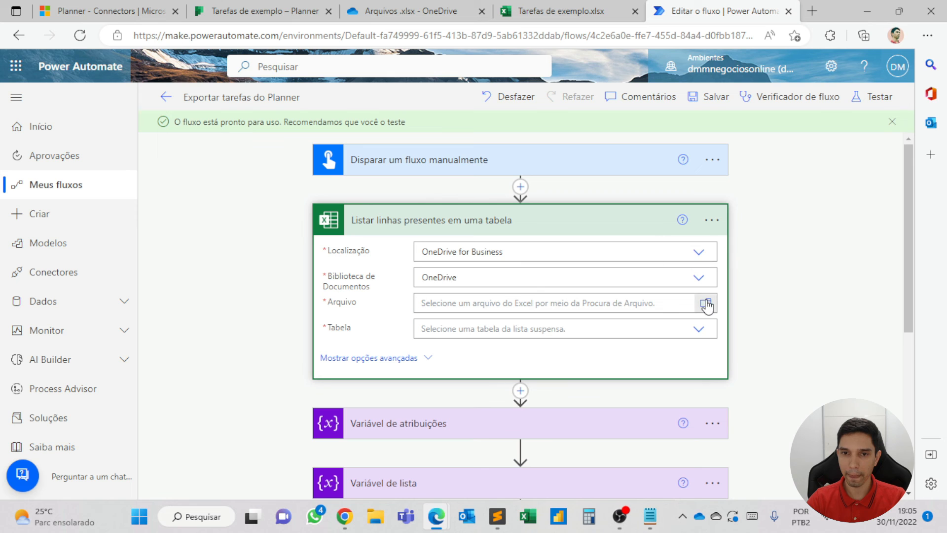
Set the row-listing action's Arquivo to /Power Automate/Arquivos .xlsx/Tarefas de exemplo.xlsx and its Tabela to Tarefas, and collapse the action
{"action": "left_click", "coordinate": [707, 305]}
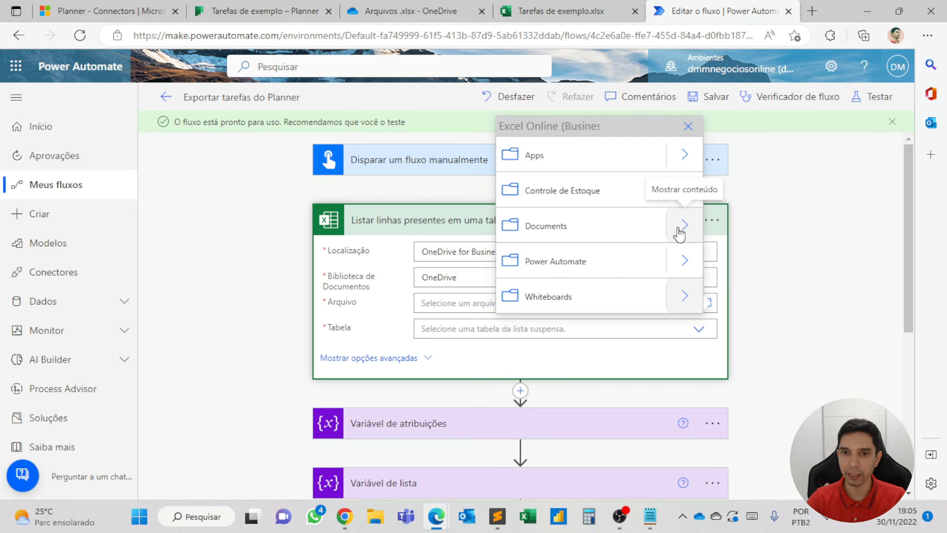
{"action": "left_click", "coordinate": [685, 260]}
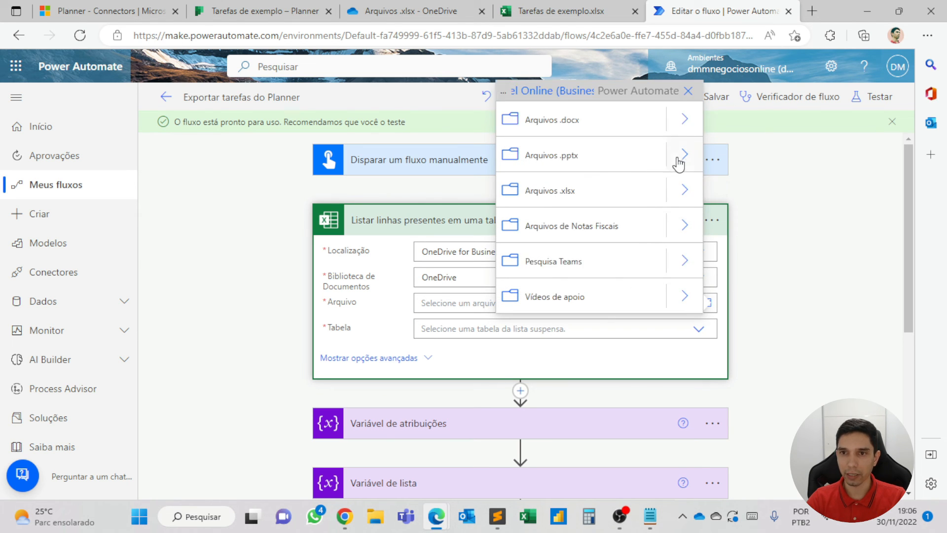
{"action": "left_click", "coordinate": [678, 197]}
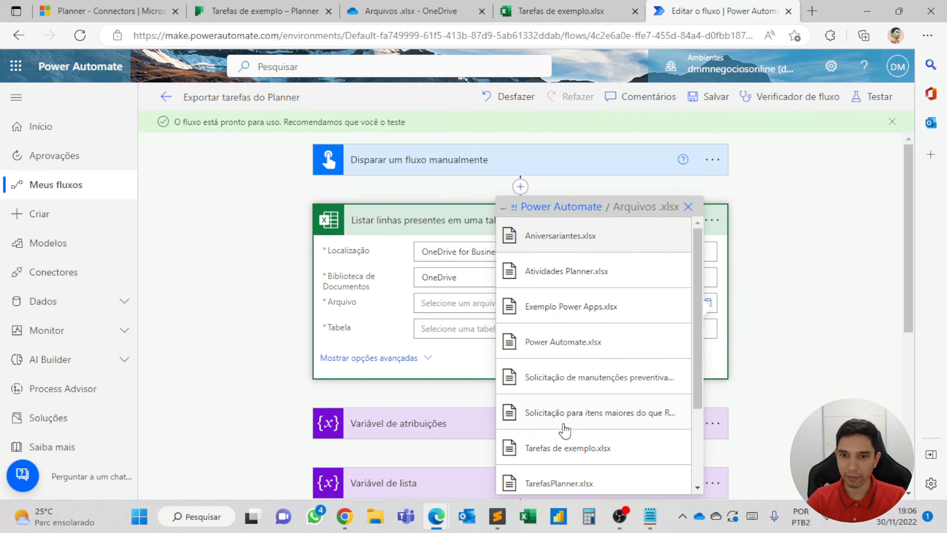
{"action": "left_click", "coordinate": [570, 448]}
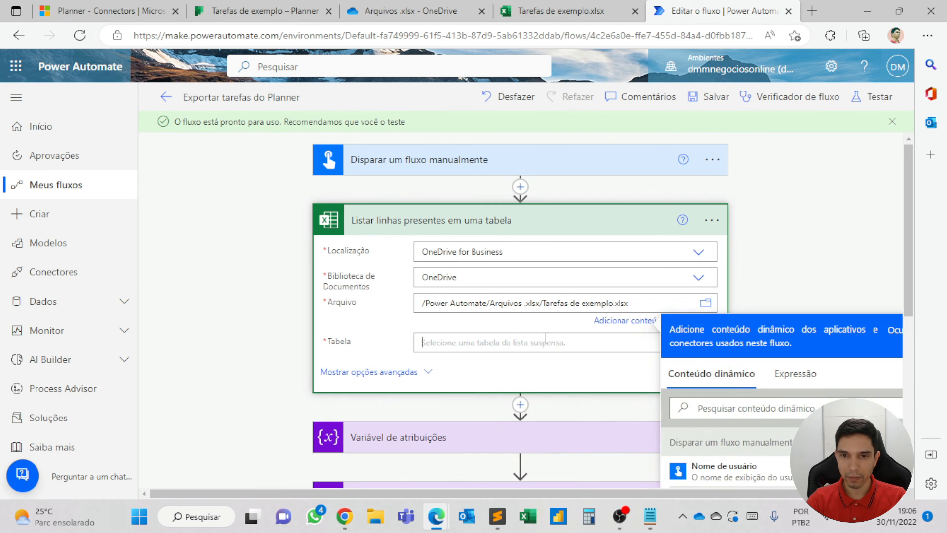
{"action": "left_click", "coordinate": [446, 351]}
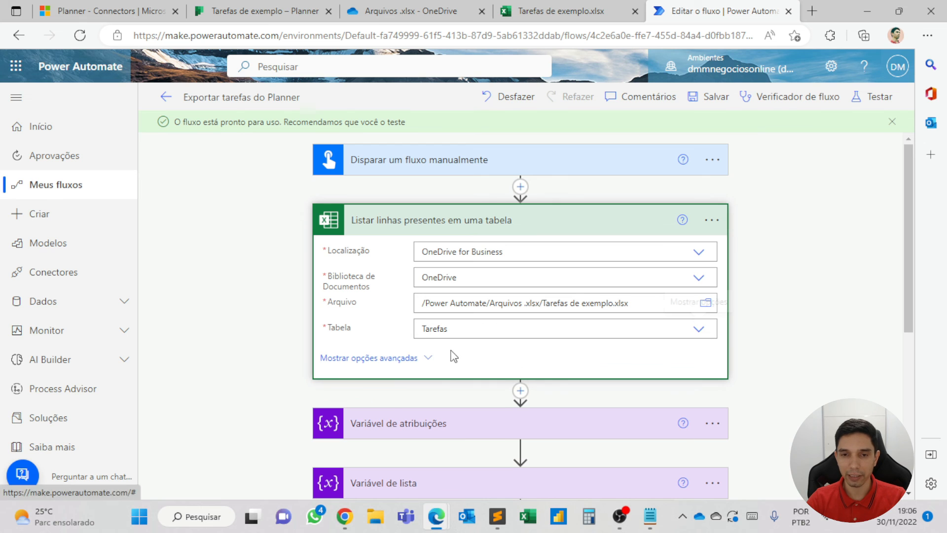
{"action": "left_click", "coordinate": [451, 228]}
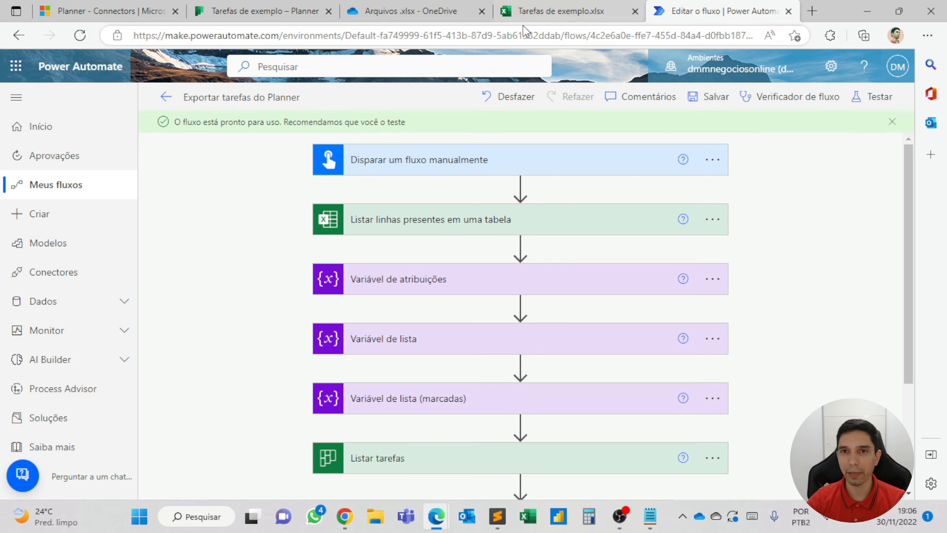
Insert the Excel Online (Business) action Excluir uma linha directly after Listar linhas presentes em uma tabela
{"action": "left_click", "coordinate": [520, 246]}
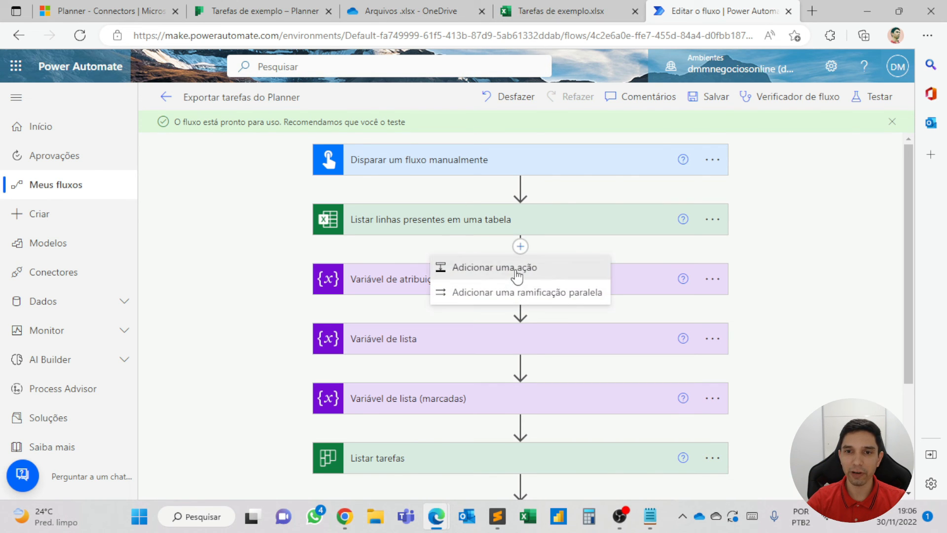
{"action": "left_click", "coordinate": [514, 268]}
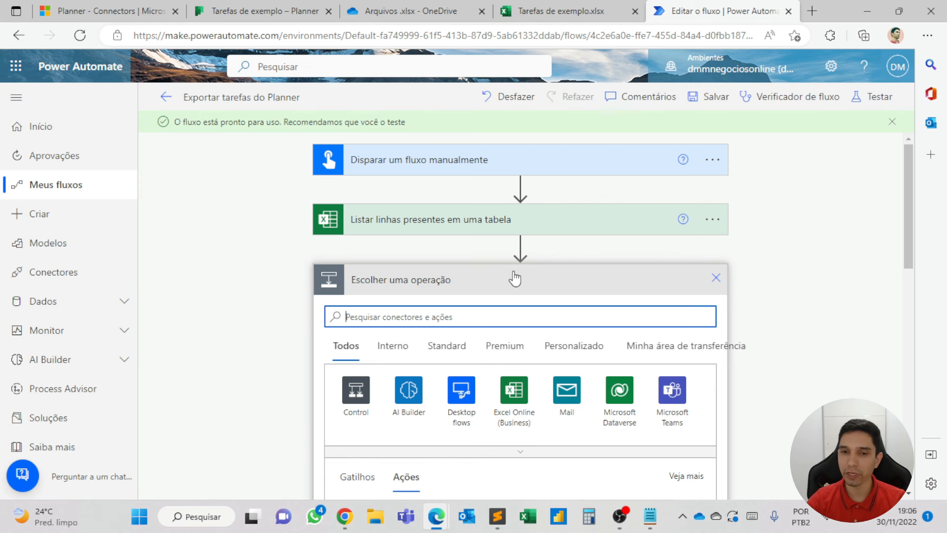
{"action": "left_click", "coordinate": [515, 407]}
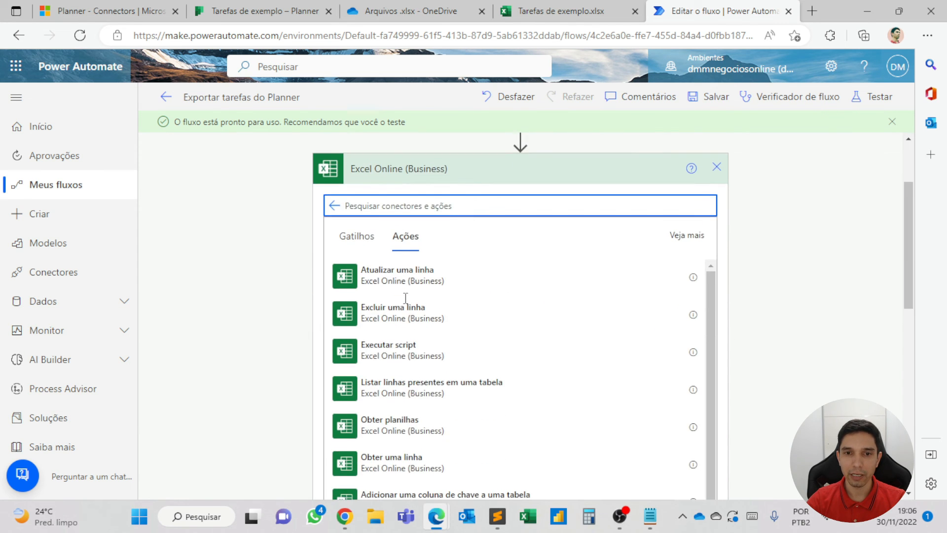
{"action": "scroll", "coordinate": [406, 298], "scroll_direction": "down", "scroll_amount": 4}
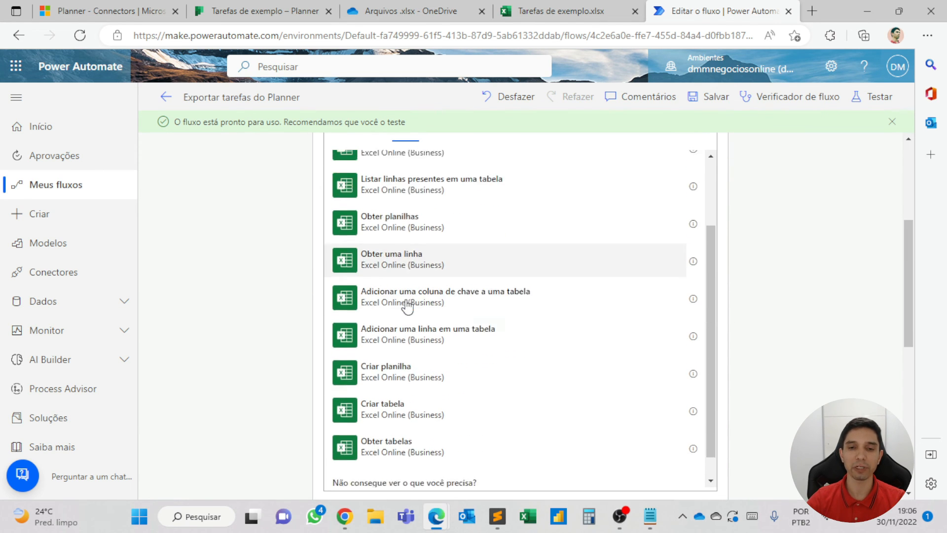
{"action": "scroll", "coordinate": [409, 320], "scroll_direction": "up", "scroll_amount": 3}
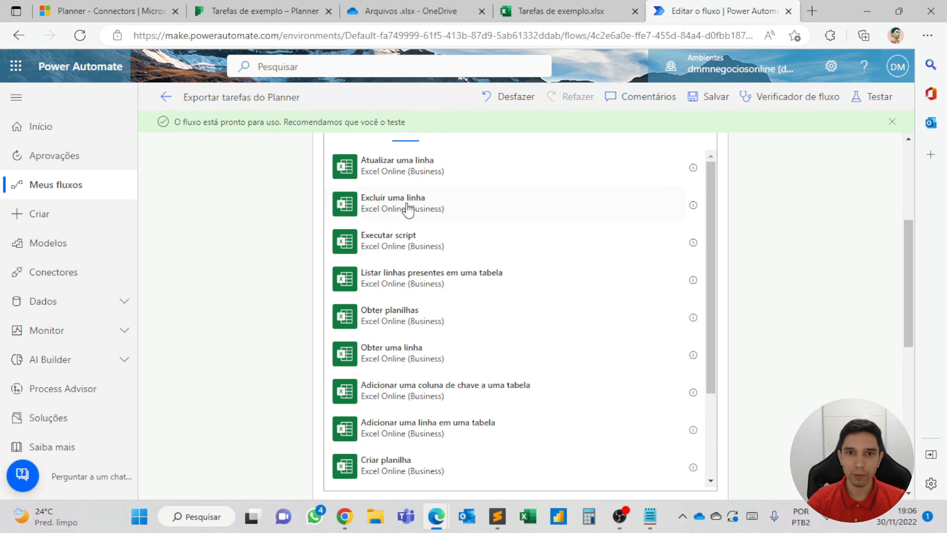
{"action": "left_click", "coordinate": [407, 209]}
Set the Excluir uma linha action's Localização to OneDrive for Business and its Biblioteca de Documentos to OneDrive
{"action": "left_click", "coordinate": [700, 200]}
{"action": "left_click", "coordinate": [691, 217]}
{"action": "left_click", "coordinate": [680, 222]}
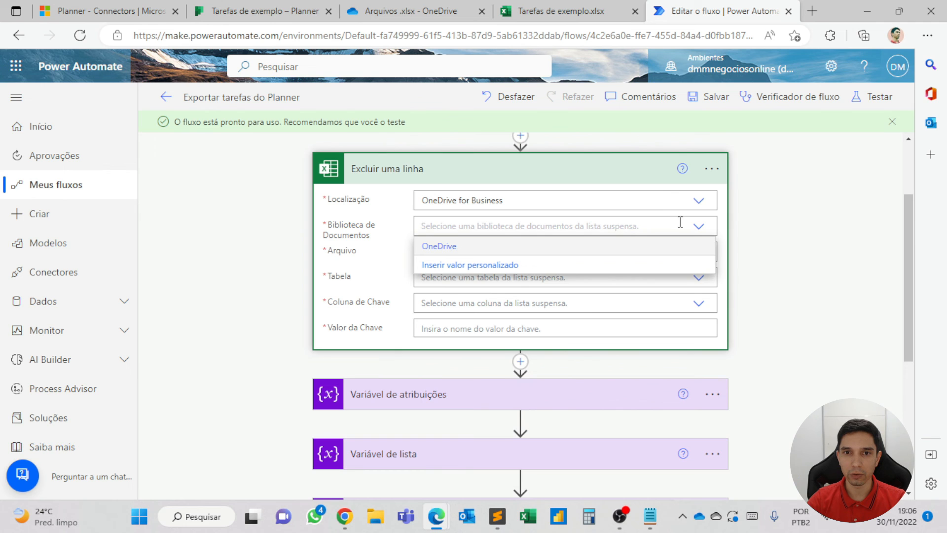
{"action": "left_click", "coordinate": [452, 248]}
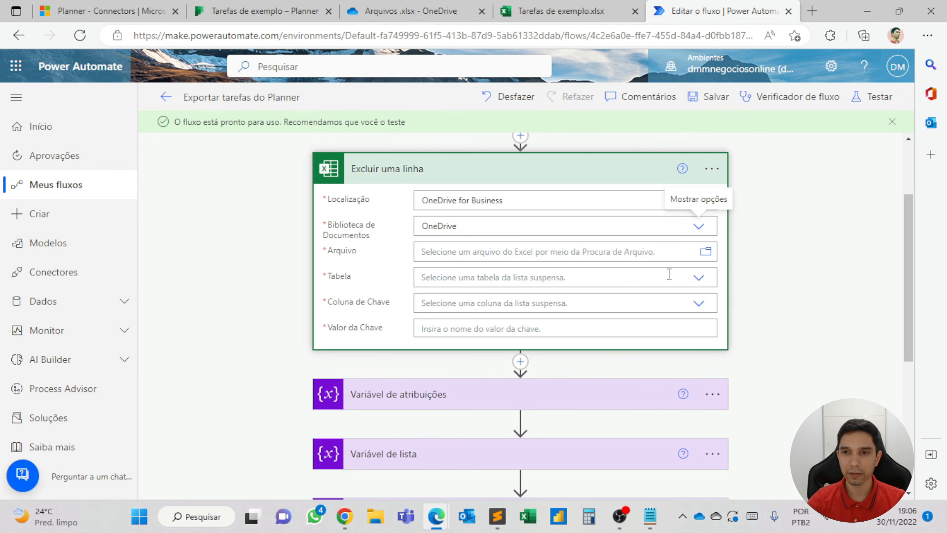
Choose /Power Automate/Arquivos .xlsx/Tarefas de exemplo.xlsx as the file and Tarefas as the table for Excluir uma linha
{"action": "left_click", "coordinate": [706, 252]}
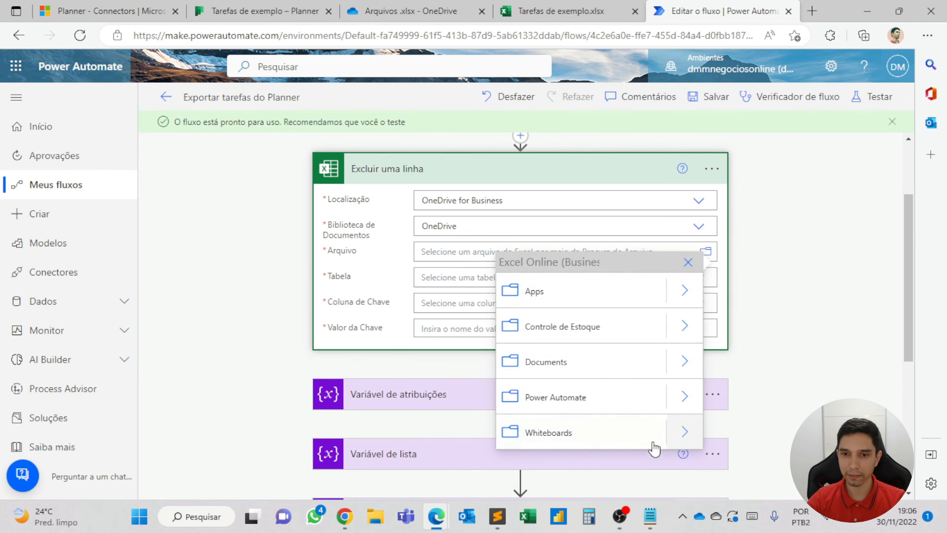
{"action": "left_click", "coordinate": [649, 437]}
{"action": "left_click", "coordinate": [607, 296]}
{"action": "left_click", "coordinate": [443, 310]}
Set the Coluna de Chave of Excluir uma linha to Identificação da tarefa
{"action": "left_click", "coordinate": [453, 322]}
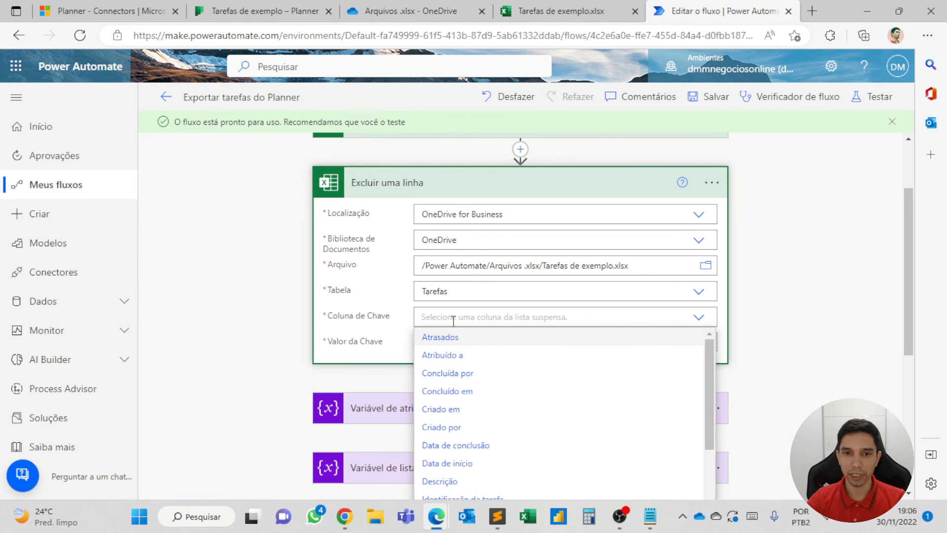
{"action": "scroll", "coordinate": [450, 323], "scroll_direction": "down", "scroll_amount": 3}
{"action": "left_click_drag", "start_coordinate": [707, 234], "coordinate": [707, 301]}
{"action": "scroll", "coordinate": [768, 271], "scroll_direction": "up", "scroll_amount": 1}
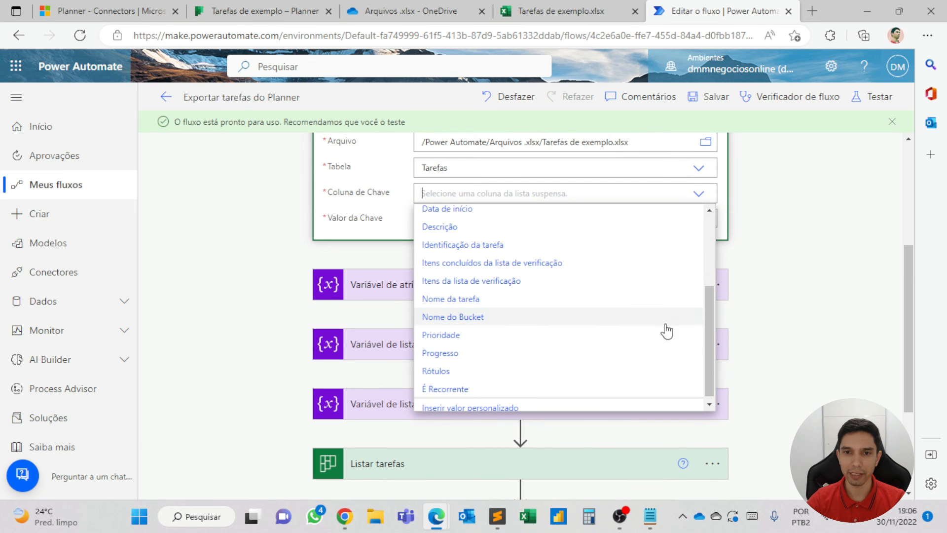
{"action": "left_click_drag", "start_coordinate": [706, 357], "coordinate": [678, 328]}
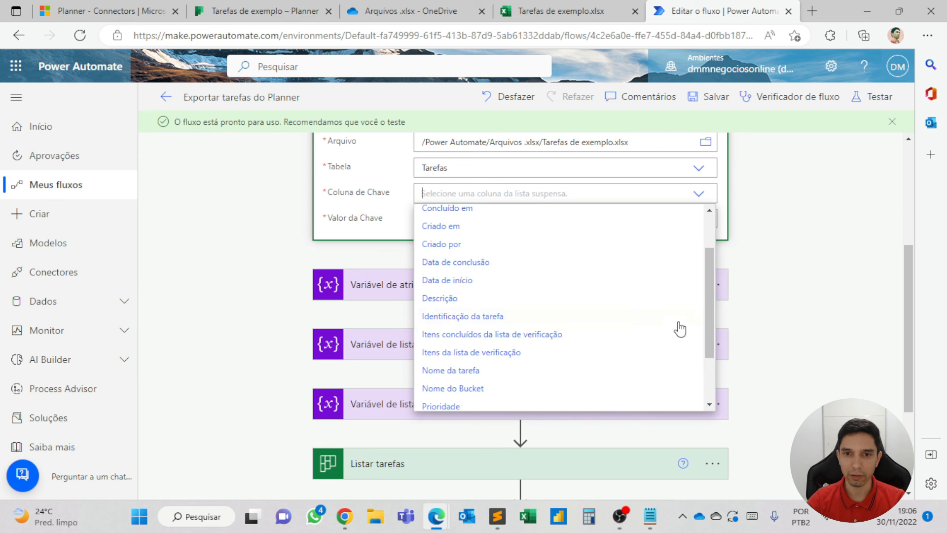
{"action": "left_click", "coordinate": [488, 321]}
Fill the Valor da Chave of Excluir uma linha with the Identificação da tarefa dynamic content from Listar linhas presentes em uma tabela
{"action": "left_click", "coordinate": [446, 219]}
{"action": "scroll", "coordinate": [493, 276], "scroll_direction": "up", "scroll_amount": 5}
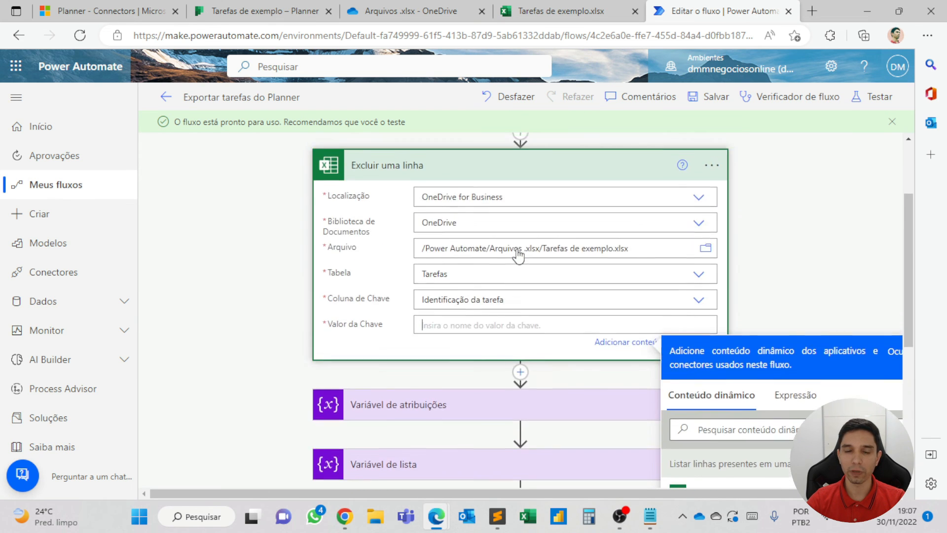
{"action": "left_click", "coordinate": [436, 215]}
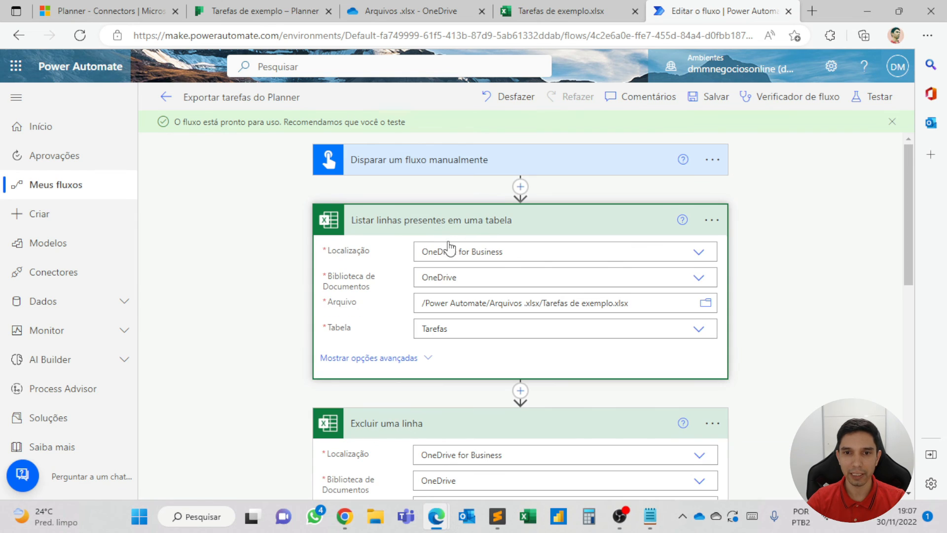
{"action": "left_click", "coordinate": [451, 223]}
{"action": "scroll", "coordinate": [498, 256], "scroll_direction": "down", "scroll_amount": 4}
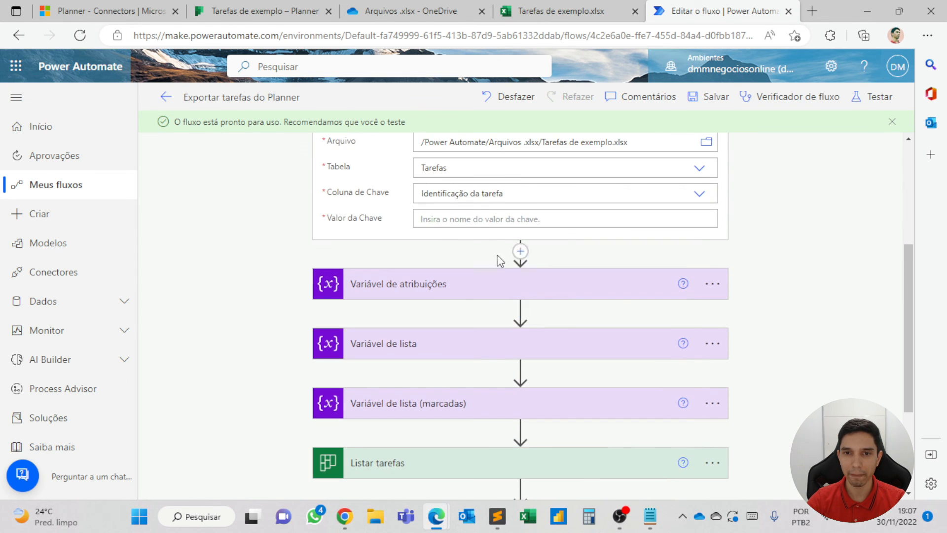
{"action": "scroll", "coordinate": [491, 256], "scroll_direction": "up", "scroll_amount": 3}
{"action": "left_click", "coordinate": [465, 385]}
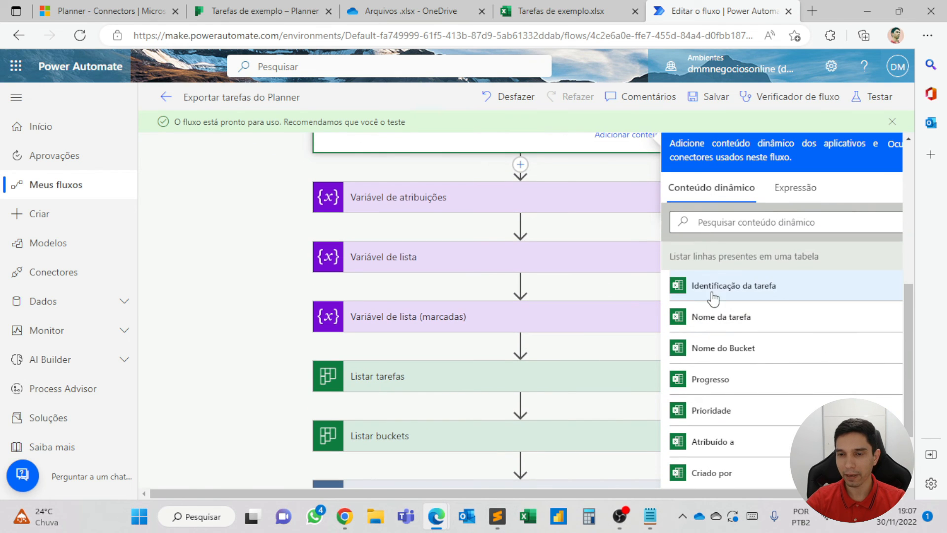
{"action": "left_click", "coordinate": [712, 286]}
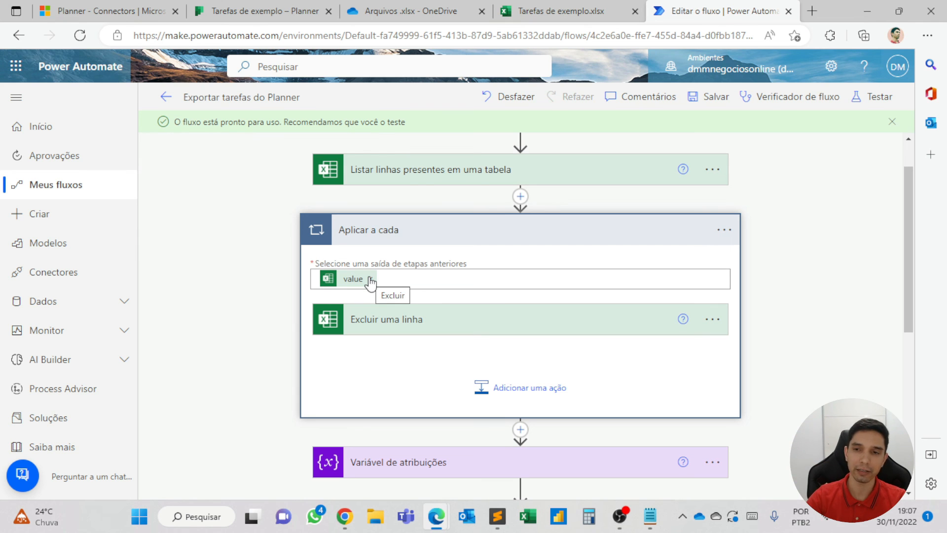
Rename the loop around Excluir uma linha as ExcluiLinhasAntigas and collapse it
{"action": "left_click", "coordinate": [724, 234]}
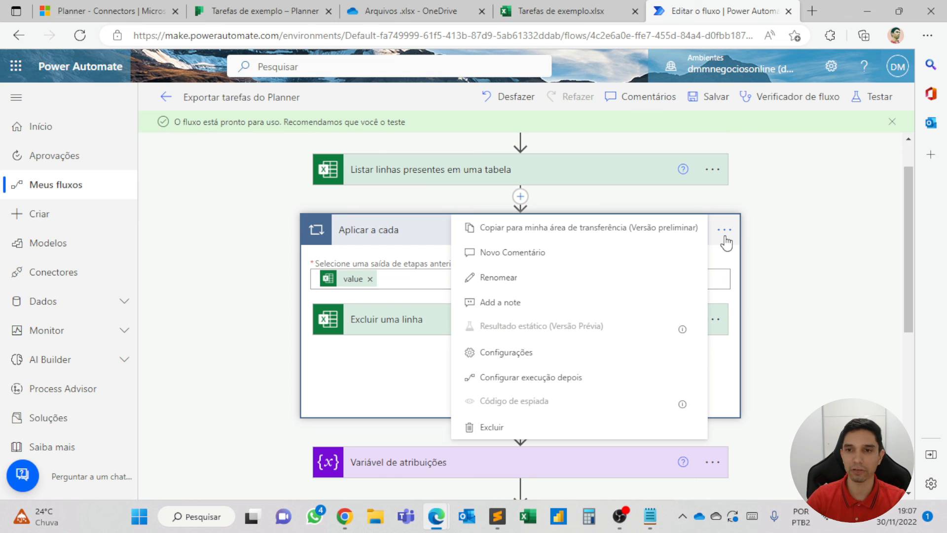
{"action": "left_click", "coordinate": [725, 228]}
{"action": "left_click", "coordinate": [726, 230]}
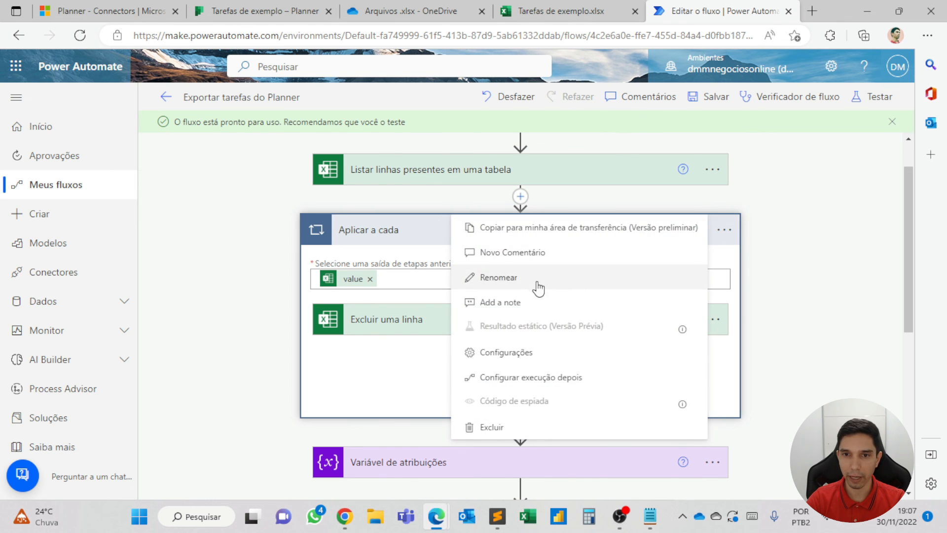
{"action": "left_click", "coordinate": [498, 277]}
{"action": "type", "text": "Ex"}
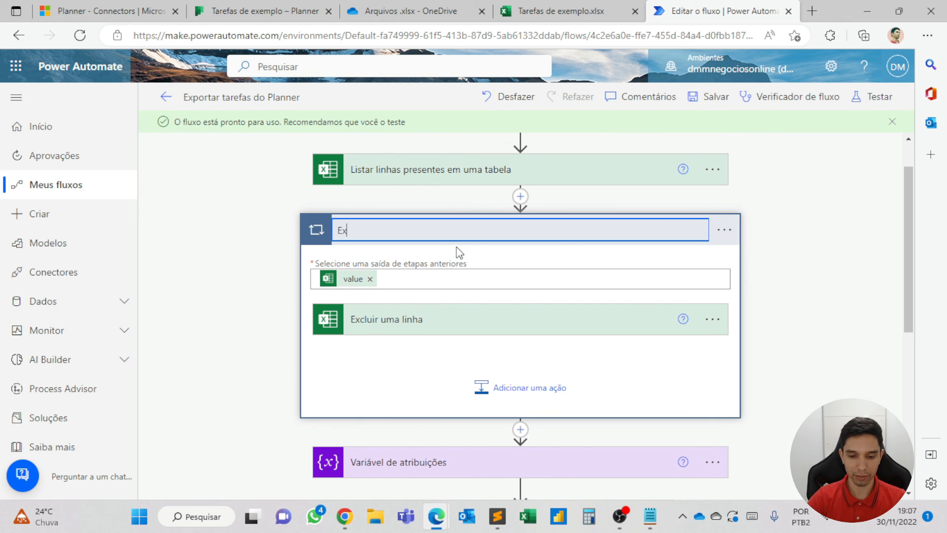
{"action": "type", "text": "cluiLinhas"}
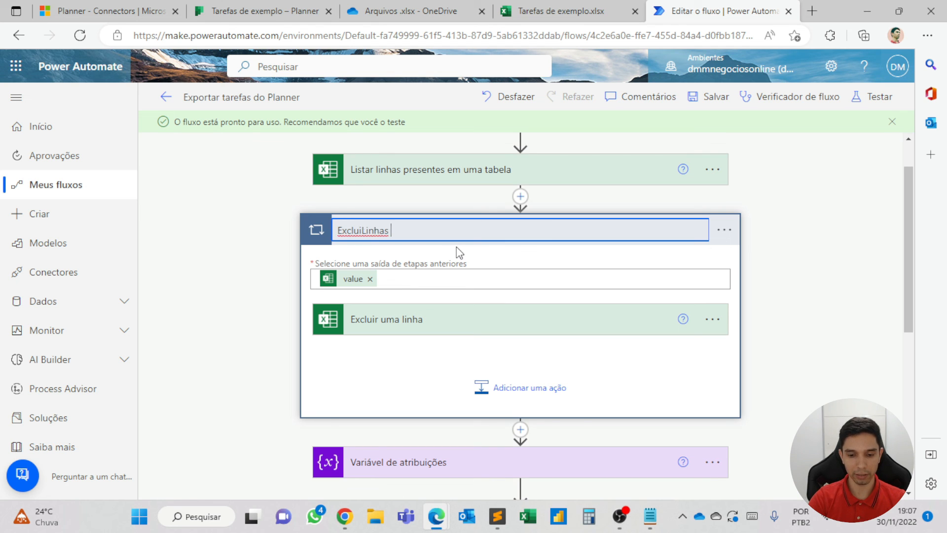
{"action": "key", "text": "BackSpace"}
{"action": "type", "text": "A"}
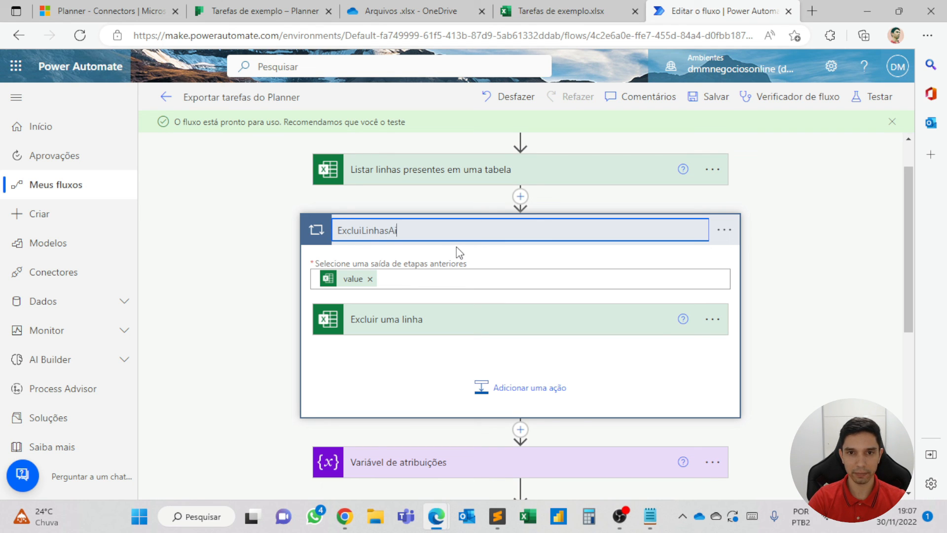
{"action": "type", "text": "ntigas"}
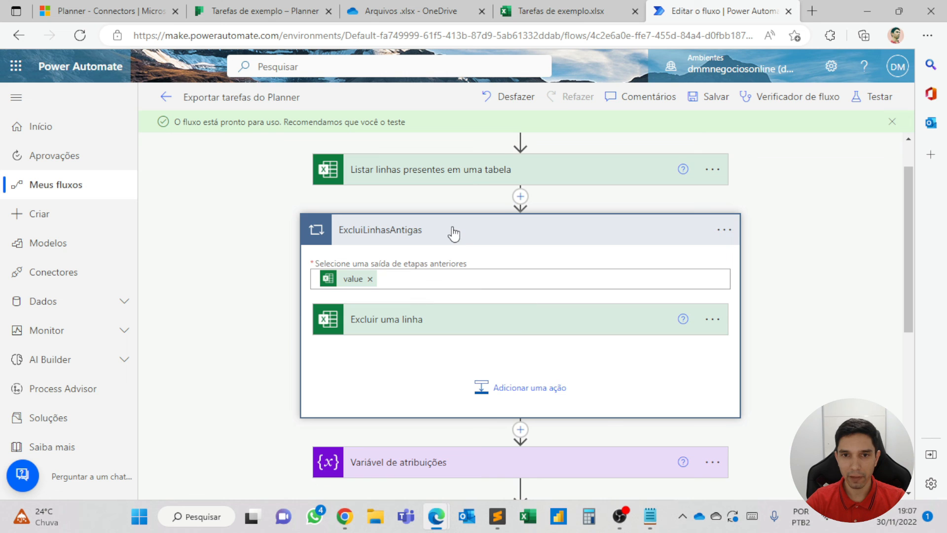
{"action": "left_click", "coordinate": [450, 231]}
Replace the trigger Disparar um fluxo manualmente with the built-in Agenda connector's Recorrência trigger
{"action": "scroll", "coordinate": [450, 232], "scroll_direction": "up", "scroll_amount": 2}
{"action": "left_click", "coordinate": [712, 160]}
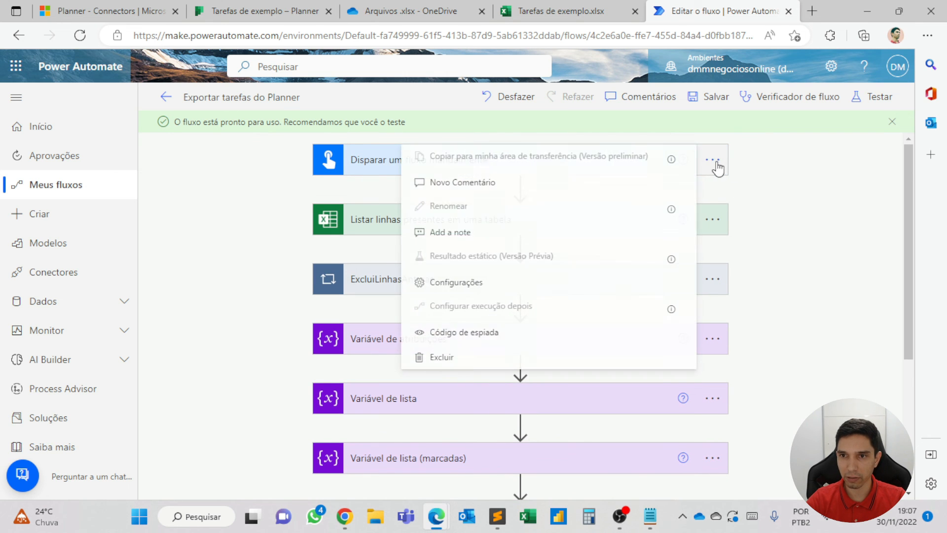
{"action": "left_click", "coordinate": [443, 356]}
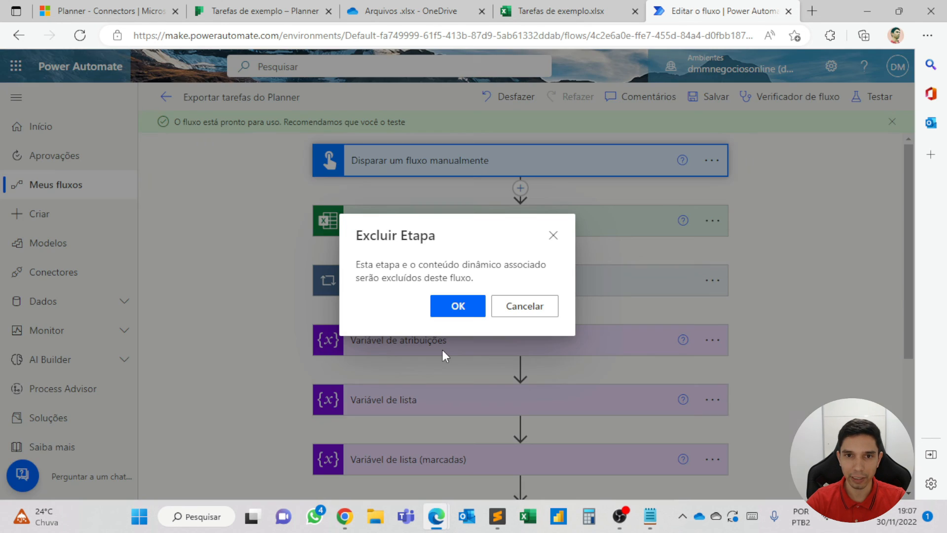
{"action": "left_click", "coordinate": [481, 308]}
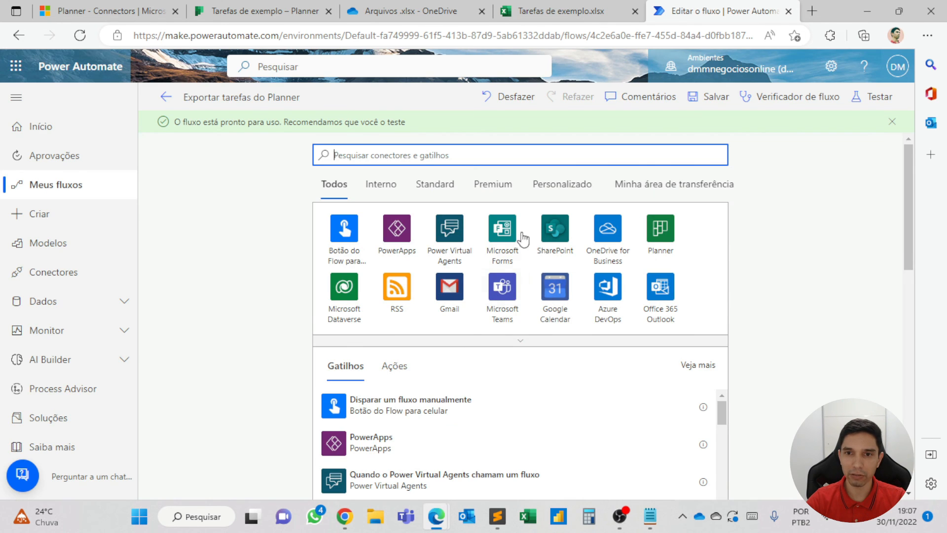
{"action": "left_click", "coordinate": [379, 186]}
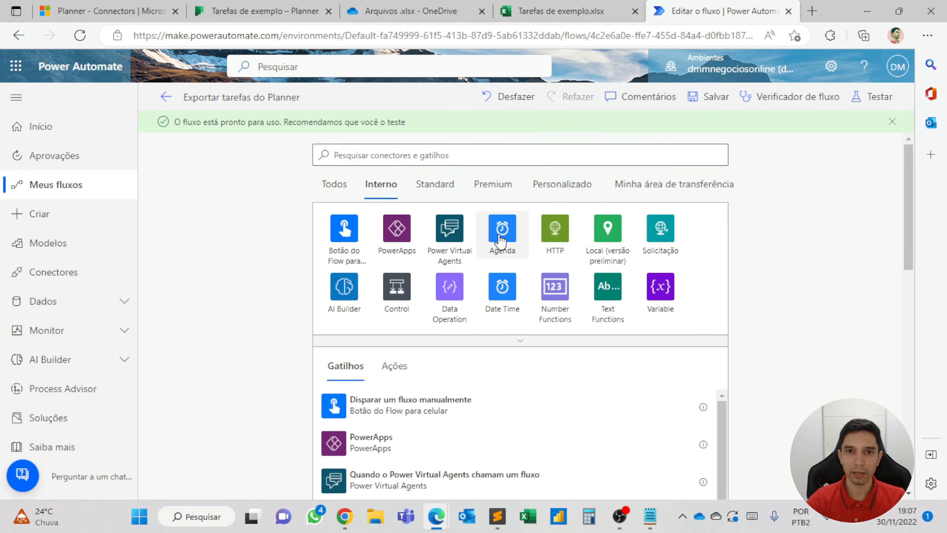
{"action": "left_click", "coordinate": [500, 240]}
{"action": "left_click", "coordinate": [383, 236]}
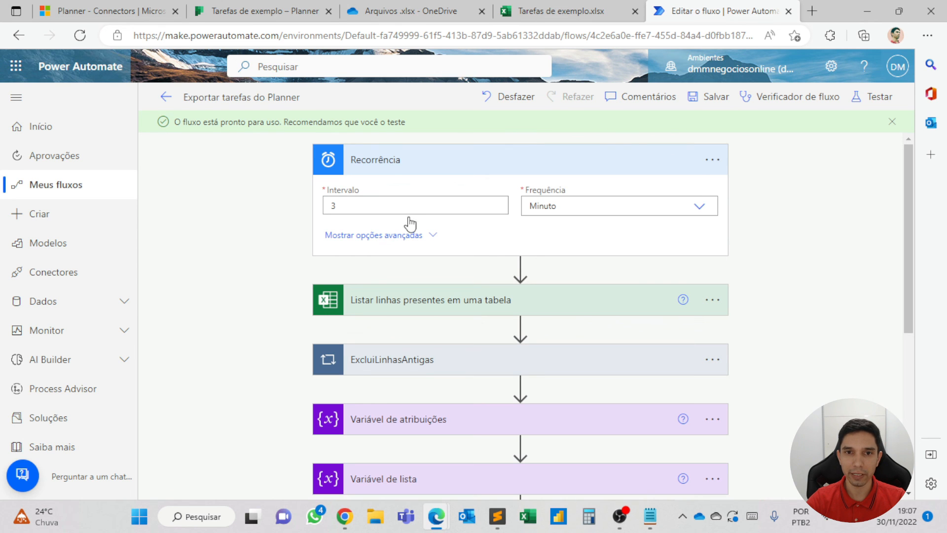
Set the Recorrência trigger's Frequência to Dia and its Intervalo to 1
{"action": "left_click", "coordinate": [695, 215]}
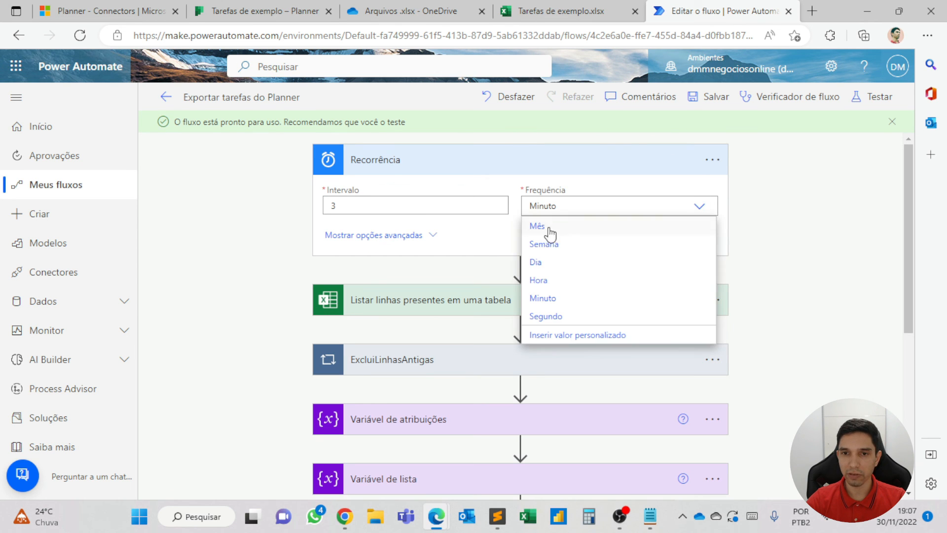
{"action": "left_click", "coordinate": [548, 266]}
{"action": "double_click", "coordinate": [347, 206]}
{"action": "type", "text": "1"}
Show the Recorrência trigger's advanced options and set its Fuso Horário to (UTC-03:00) Brasília
{"action": "left_click", "coordinate": [388, 236]}
{"action": "left_click", "coordinate": [587, 232]}
{"action": "scroll", "coordinate": [507, 276], "scroll_direction": "down", "scroll_amount": 8}
{"action": "scroll", "coordinate": [503, 313], "scroll_direction": "down", "scroll_amount": 3}
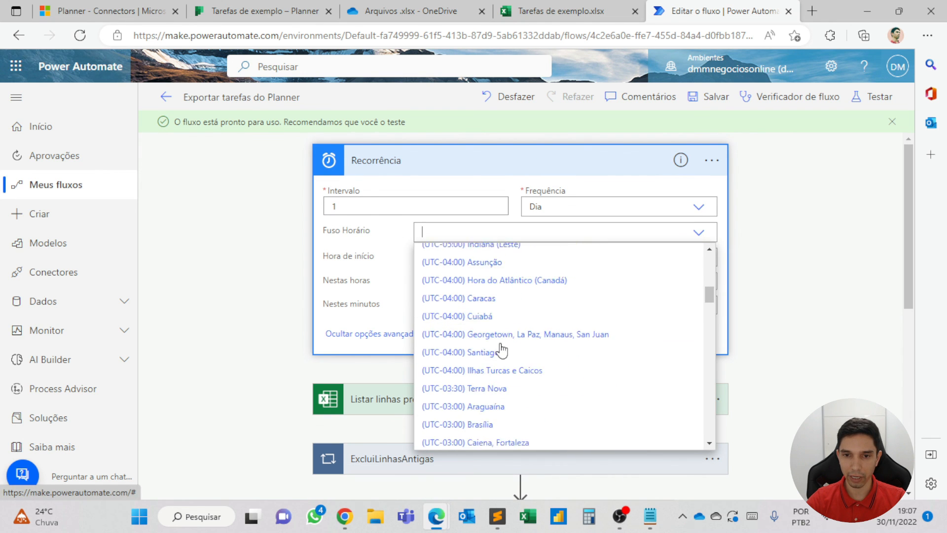
{"action": "left_click", "coordinate": [491, 352]}
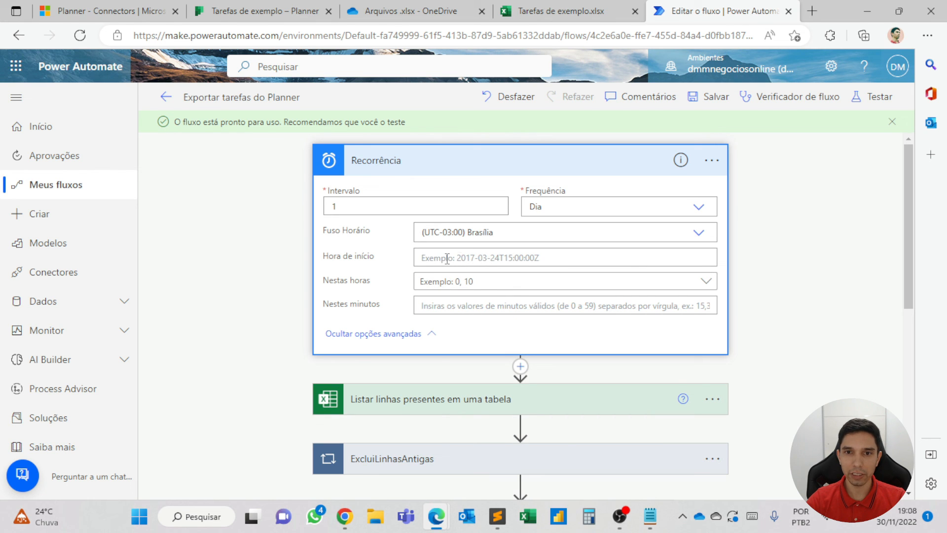
Set the Recorrência trigger's Nestas horas to 9 and collapse the trigger card
{"action": "left_click", "coordinate": [481, 294]}
{"action": "scroll", "coordinate": [148, 375], "scroll_direction": "down", "scroll_amount": 1}
{"action": "left_click", "coordinate": [137, 424]}
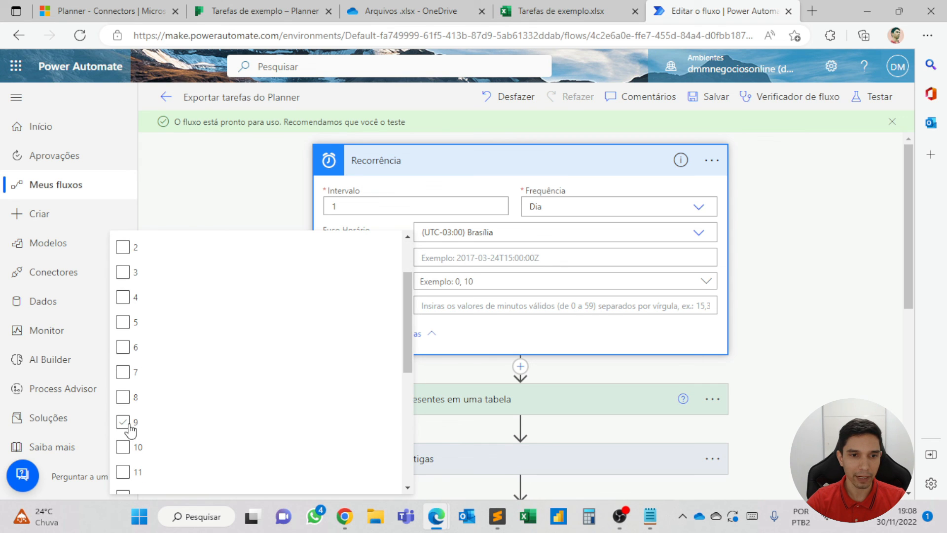
{"action": "left_click", "coordinate": [479, 372]}
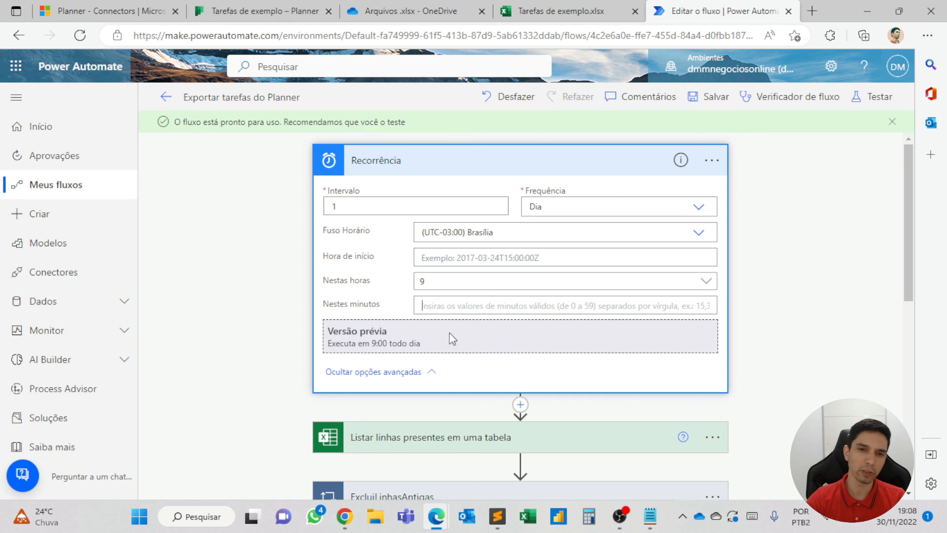
{"action": "left_click", "coordinate": [547, 161]}
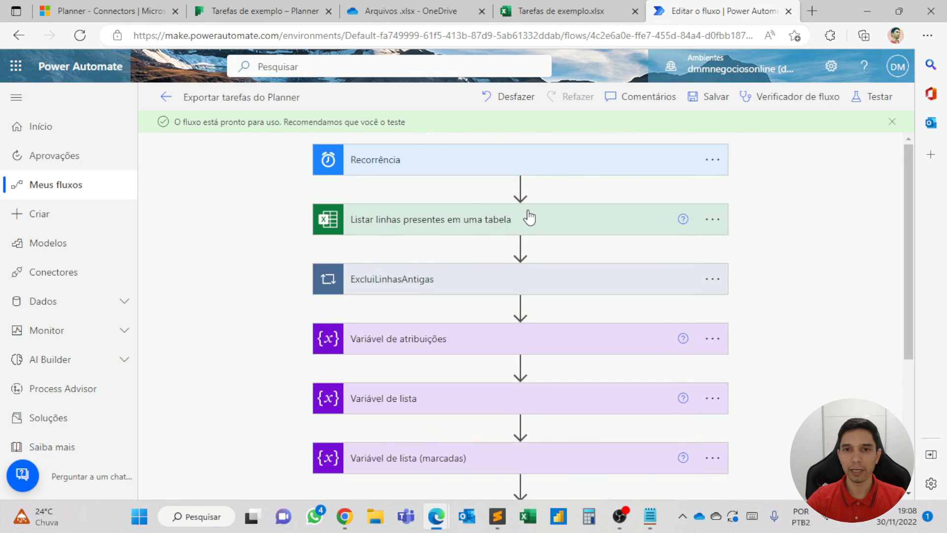
Save the Exportar tarefas do Planner flow and look over its sequence of actions
{"action": "scroll", "coordinate": [529, 215], "scroll_direction": "down", "scroll_amount": 1}
{"action": "left_click", "coordinate": [702, 97]}
{"action": "scroll", "coordinate": [674, 241], "scroll_direction": "down", "scroll_amount": 2}
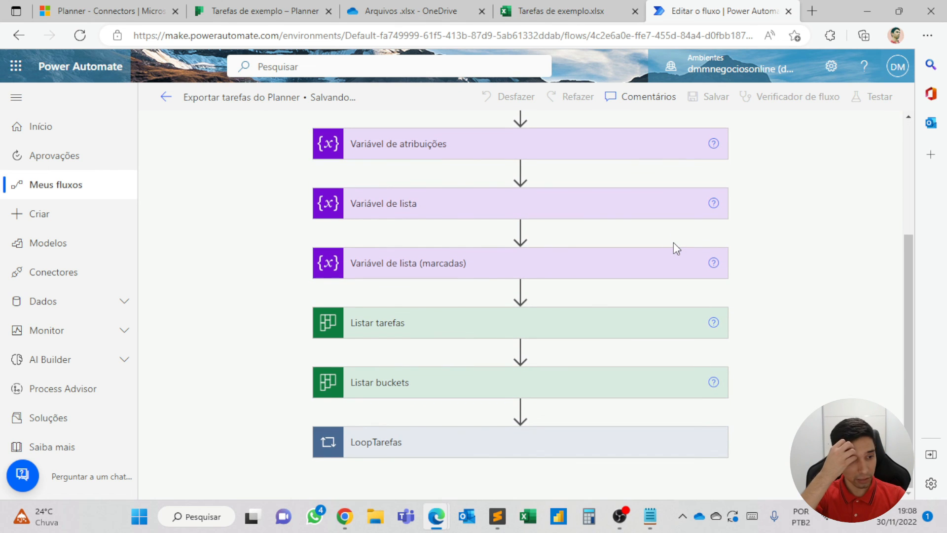
{"action": "scroll", "coordinate": [673, 241], "scroll_direction": "up", "scroll_amount": 3}
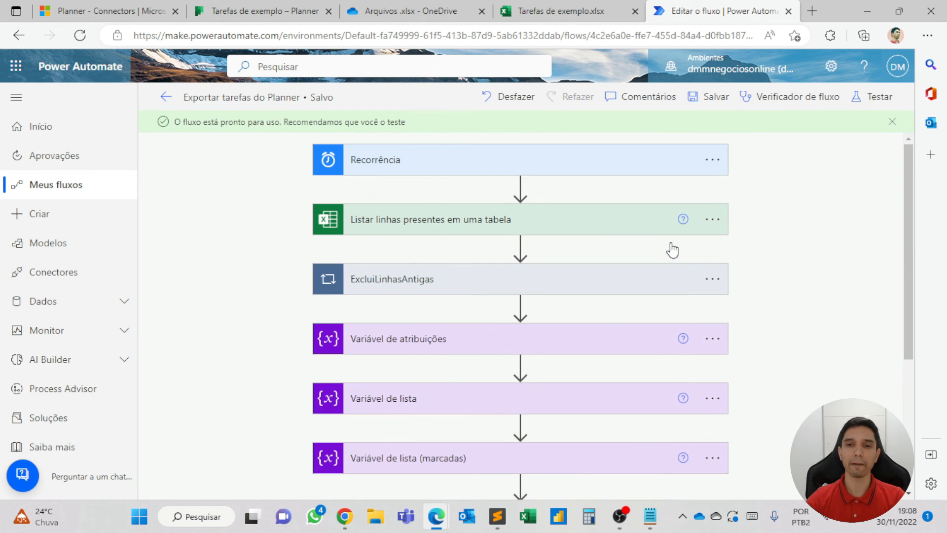
{"action": "scroll", "coordinate": [672, 248], "scroll_direction": "down", "scroll_amount": 4}
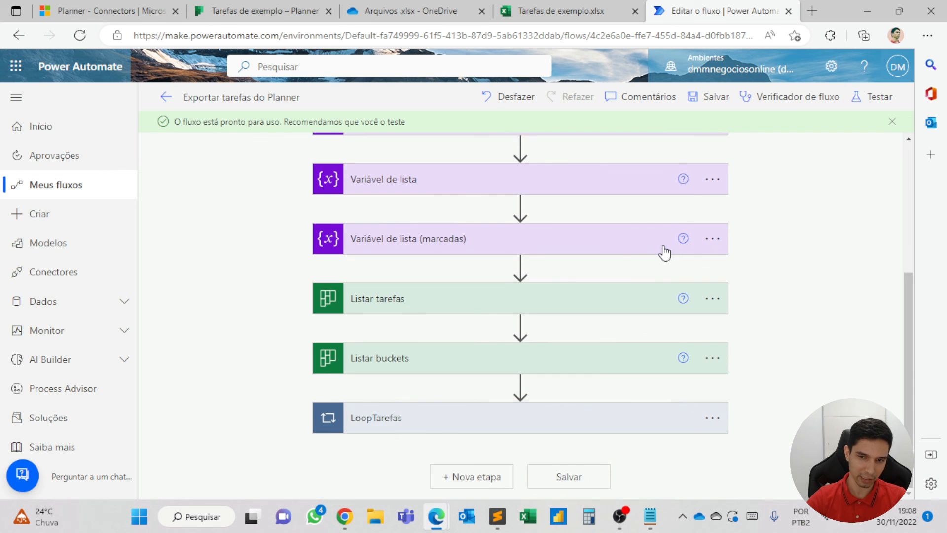
{"action": "scroll", "coordinate": [666, 252], "scroll_direction": "up", "scroll_amount": 4}
{"action": "mouse_move", "coordinate": [663, 246]}
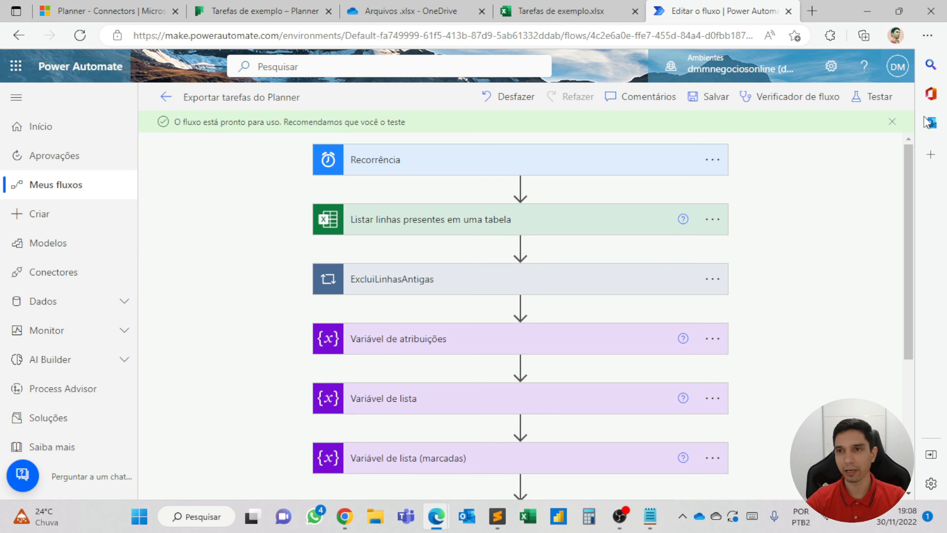
Run a manual test of the flow and check the run status of its actions
{"action": "left_click", "coordinate": [877, 99]}
{"action": "left_click", "coordinate": [736, 134]}
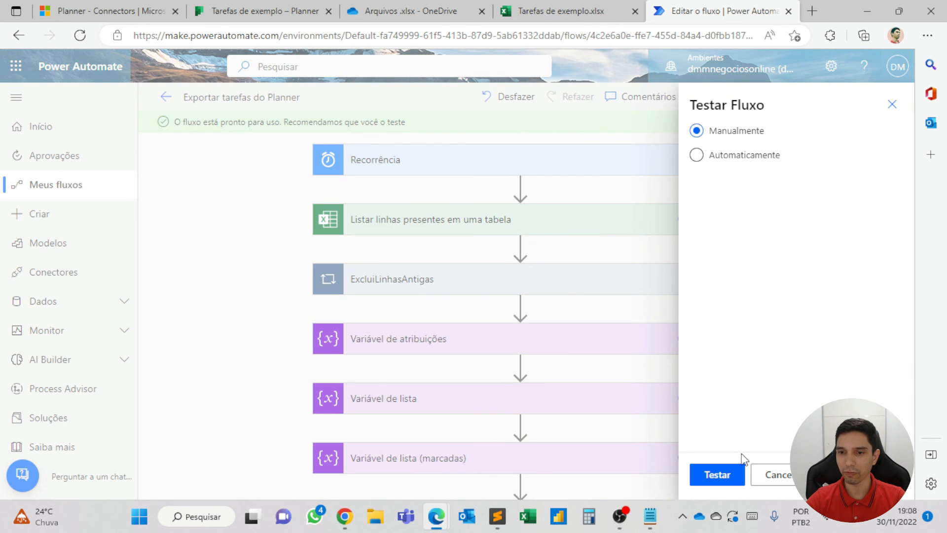
{"action": "left_click", "coordinate": [729, 473]}
{"action": "left_click", "coordinate": [747, 476]}
{"action": "left_click", "coordinate": [725, 475]}
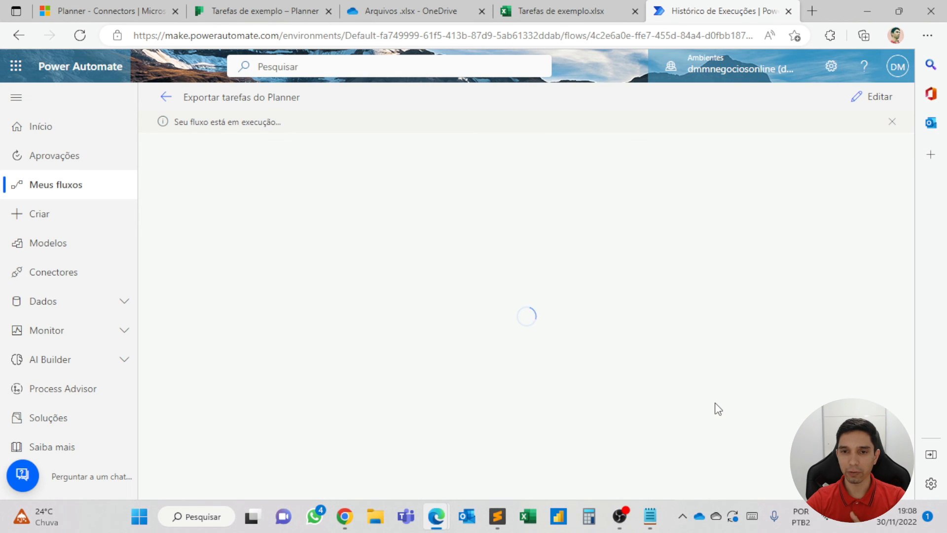
{"action": "scroll", "coordinate": [718, 412], "scroll_direction": "down", "scroll_amount": 4}
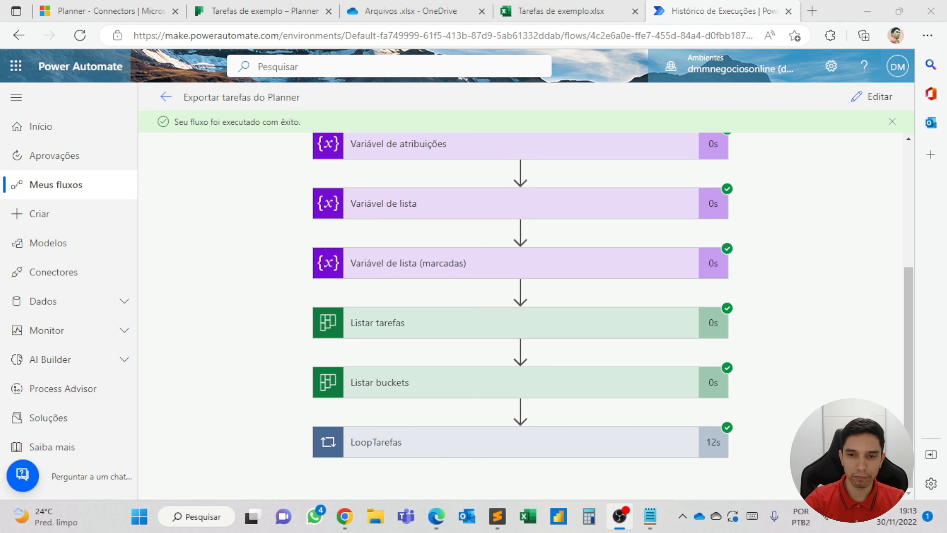
{"action": "scroll", "coordinate": [614, 387], "scroll_direction": "up", "scroll_amount": 5}
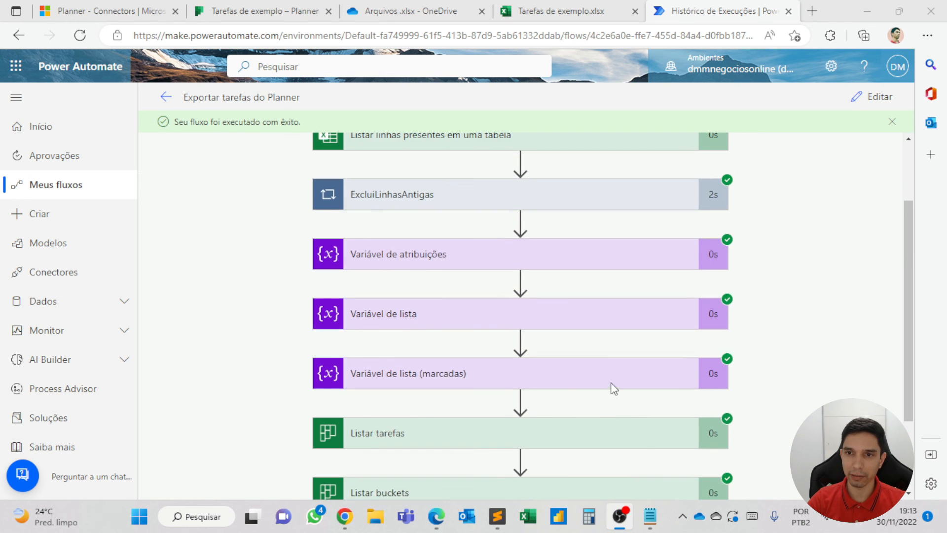
Switch to the Tarefas de exemplo workbook in Excel and examine the exported rows 2 and 3 of the Tarefas sheet
{"action": "left_click", "coordinate": [575, 10]}
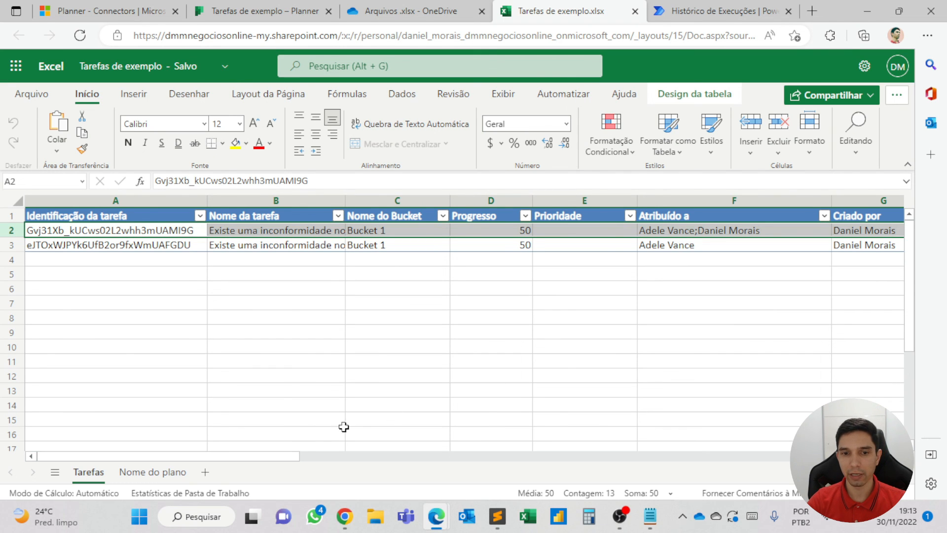
{"action": "scroll", "coordinate": [298, 459], "scroll_direction": "right", "scroll_amount": 2}
{"action": "scroll", "coordinate": [298, 459], "scroll_direction": "left", "scroll_amount": 2}
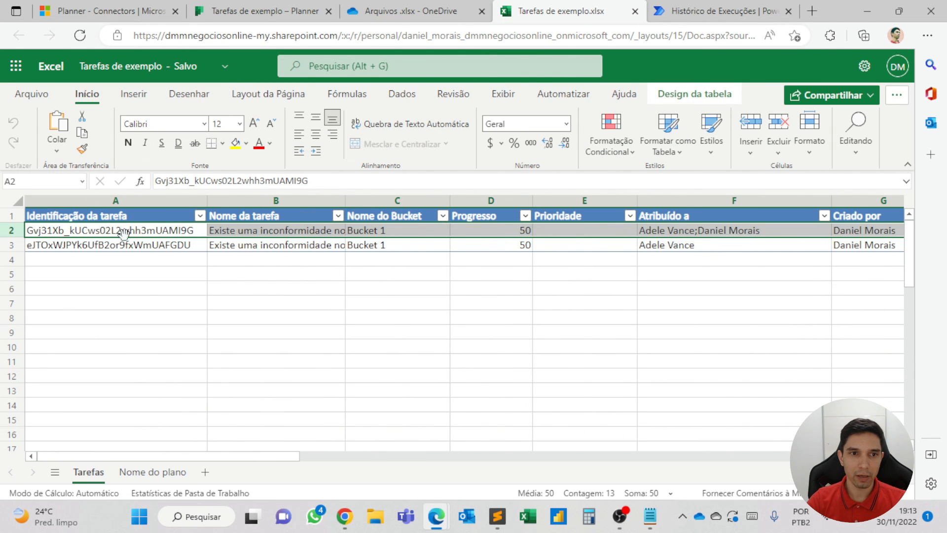
{"action": "left_click_drag", "start_coordinate": [14, 230], "coordinate": [24, 253]}
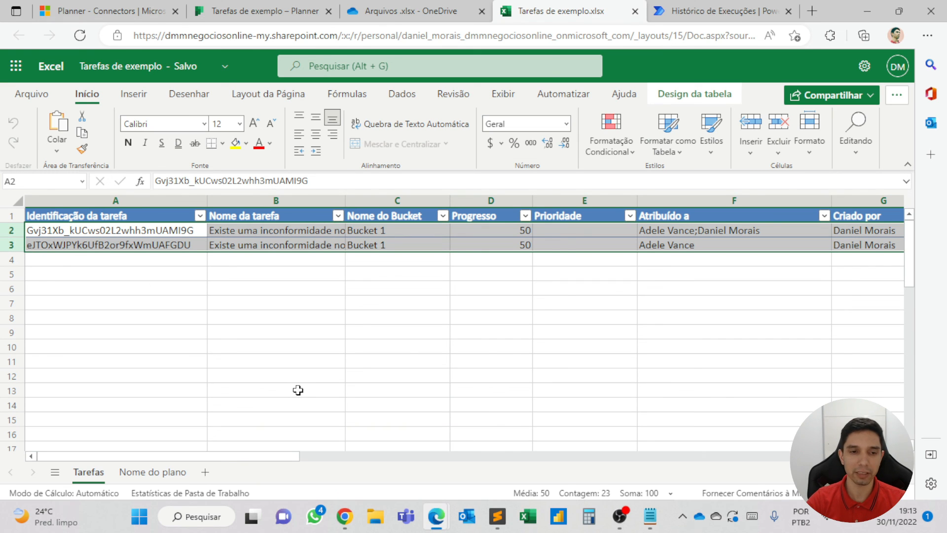
Return to the Power Automate run history and review the executed steps from Recorrência through LoopTarefas
{"action": "left_click", "coordinate": [710, 13]}
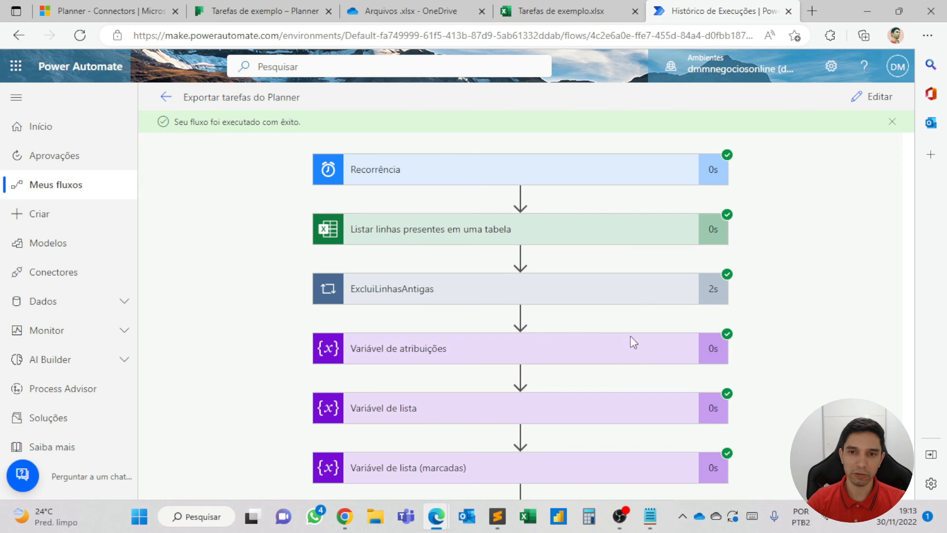
{"action": "scroll", "coordinate": [641, 325], "scroll_direction": "down", "scroll_amount": 3}
{"action": "scroll", "coordinate": [648, 344], "scroll_direction": "up", "scroll_amount": 3}
{"action": "scroll", "coordinate": [647, 348], "scroll_direction": "down", "scroll_amount": 4}
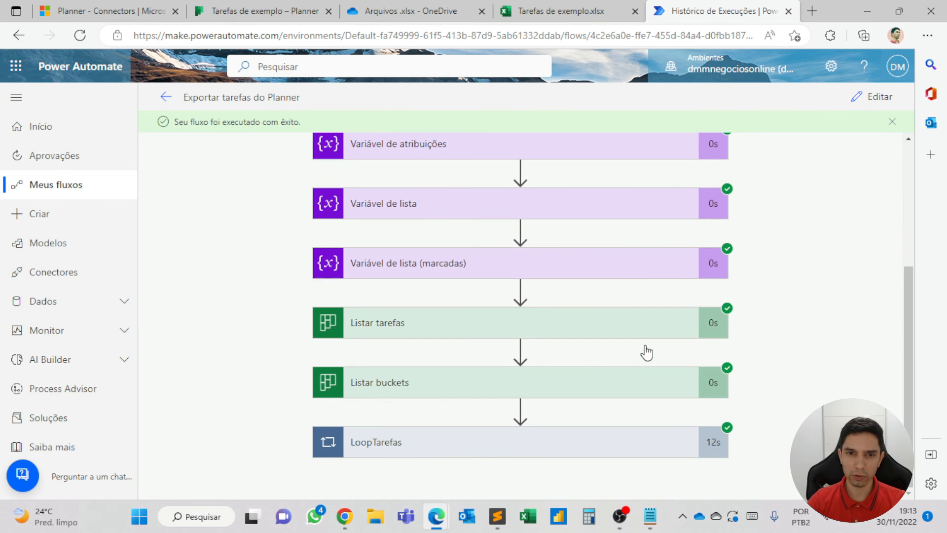
{"action": "scroll", "coordinate": [646, 351], "scroll_direction": "up", "scroll_amount": 4}
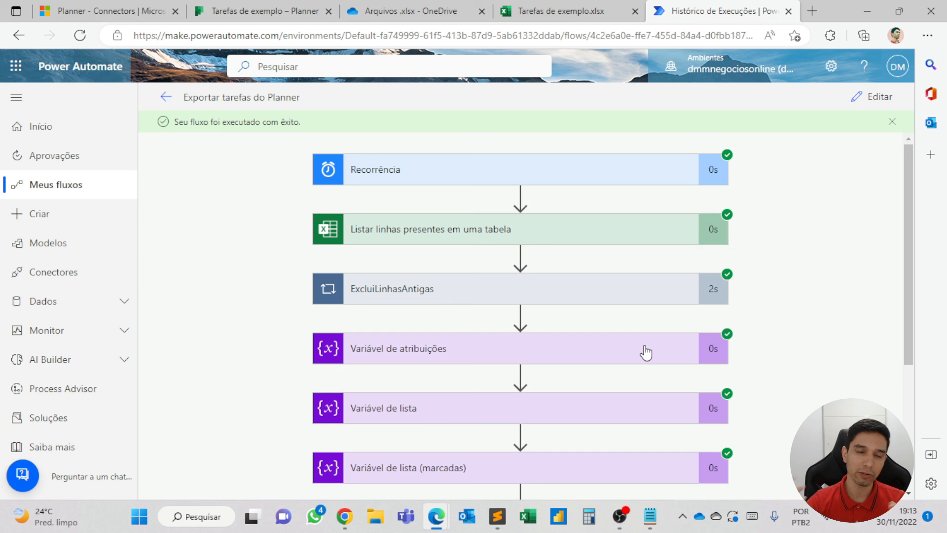
{"action": "scroll", "coordinate": [644, 350], "scroll_direction": "down", "scroll_amount": 4}
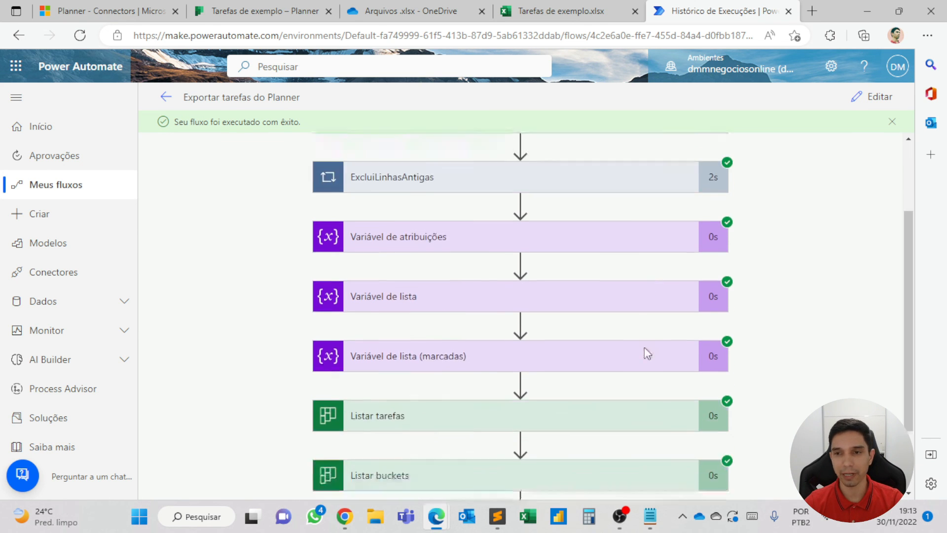
{"action": "scroll", "coordinate": [643, 350], "scroll_direction": "up", "scroll_amount": 4}
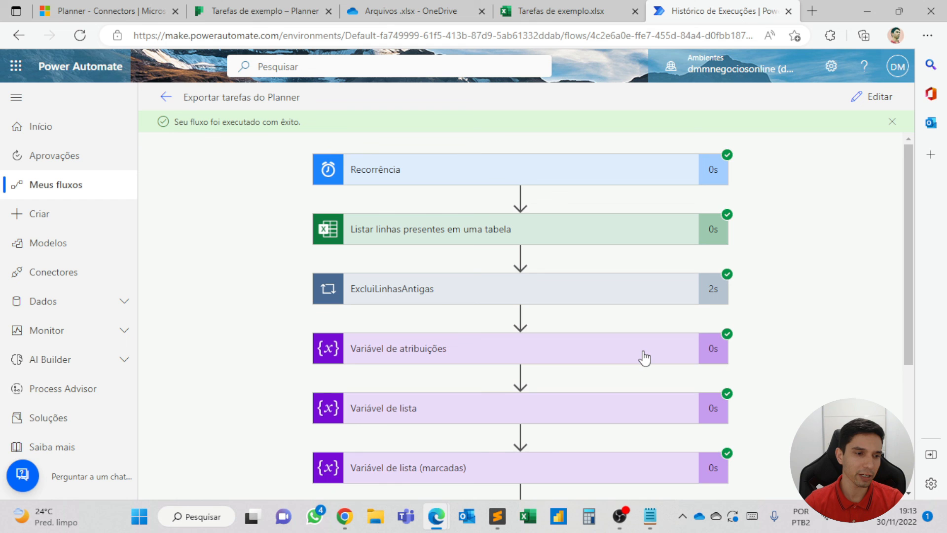